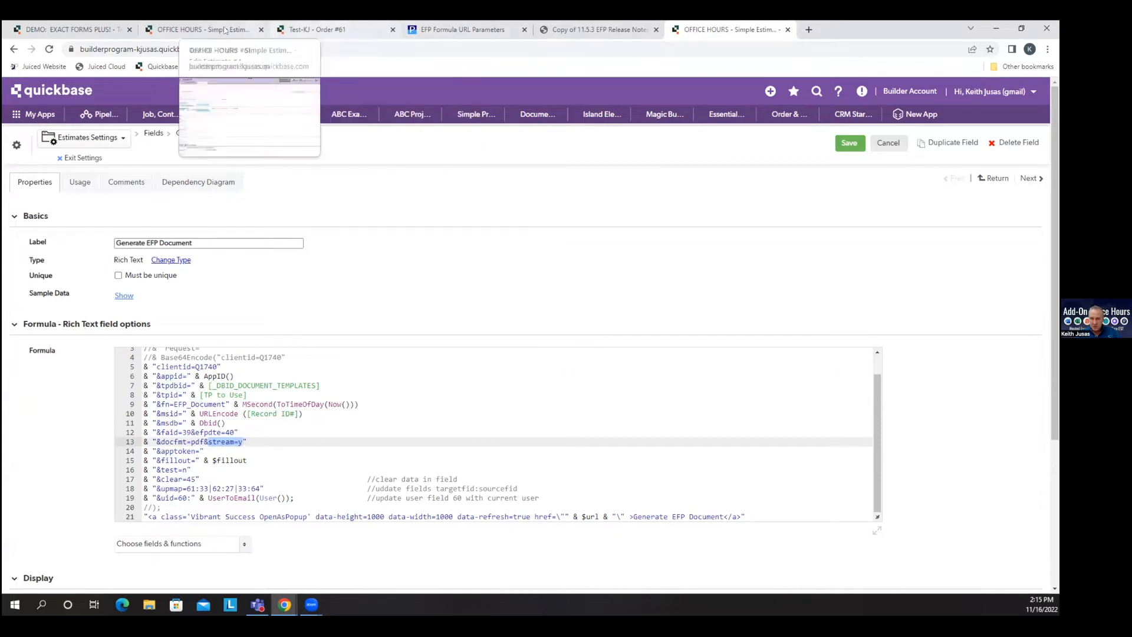
Inspect the stream parameter in the Create Project Document V11.5.3(1) field formula of the Exact Forms Plus demo app, then exit settings without saving
left_click(65, 30)
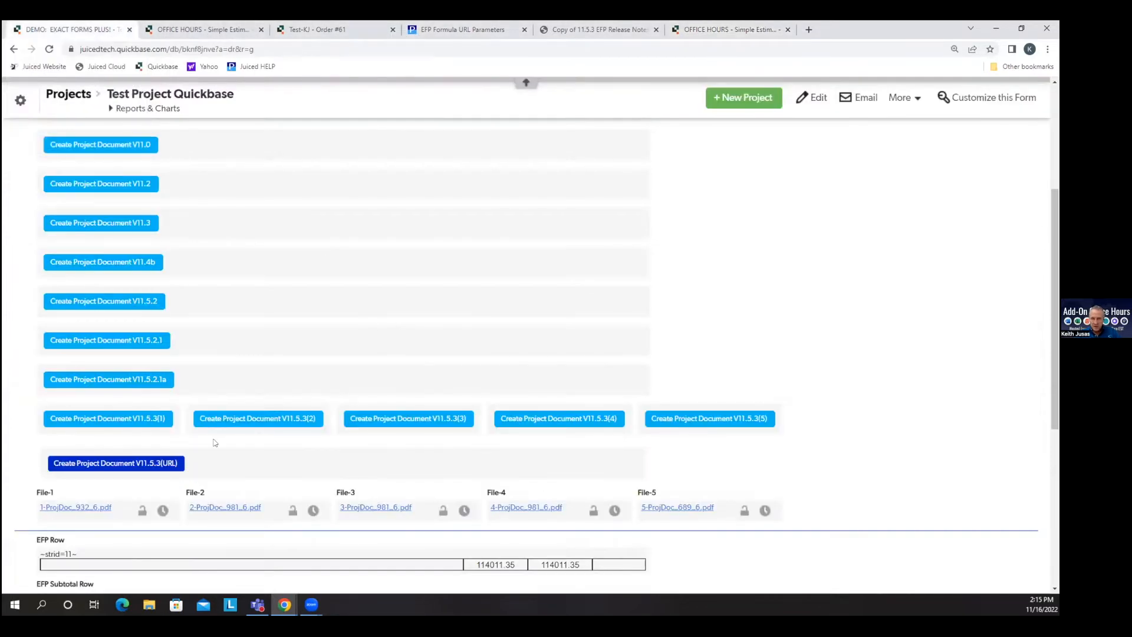
right_click(184, 429)
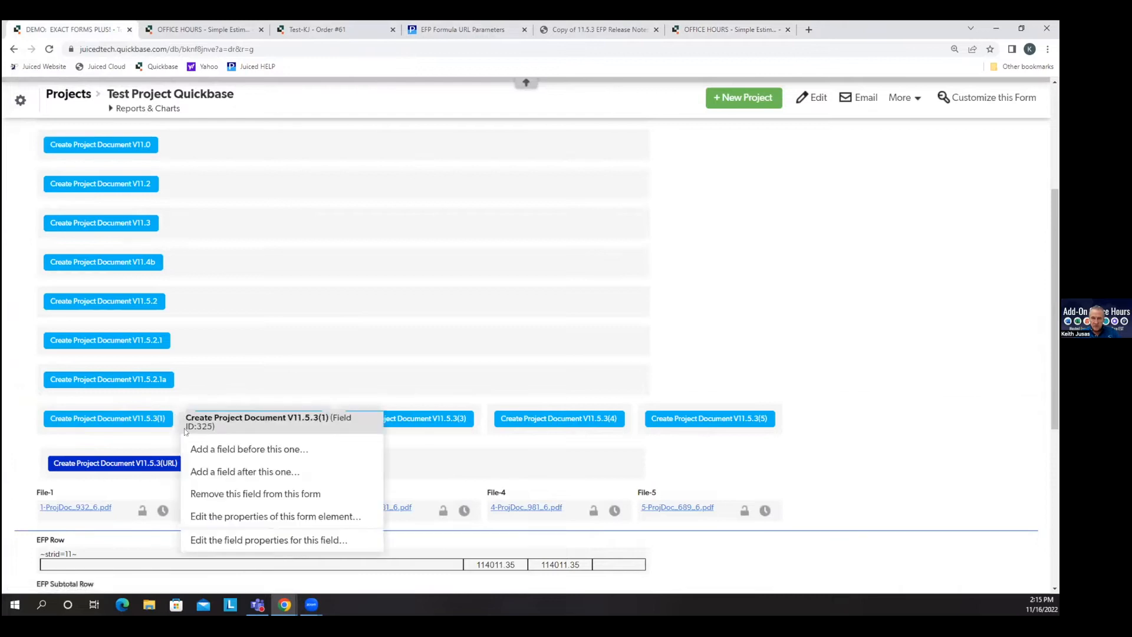
left_click(240, 540)
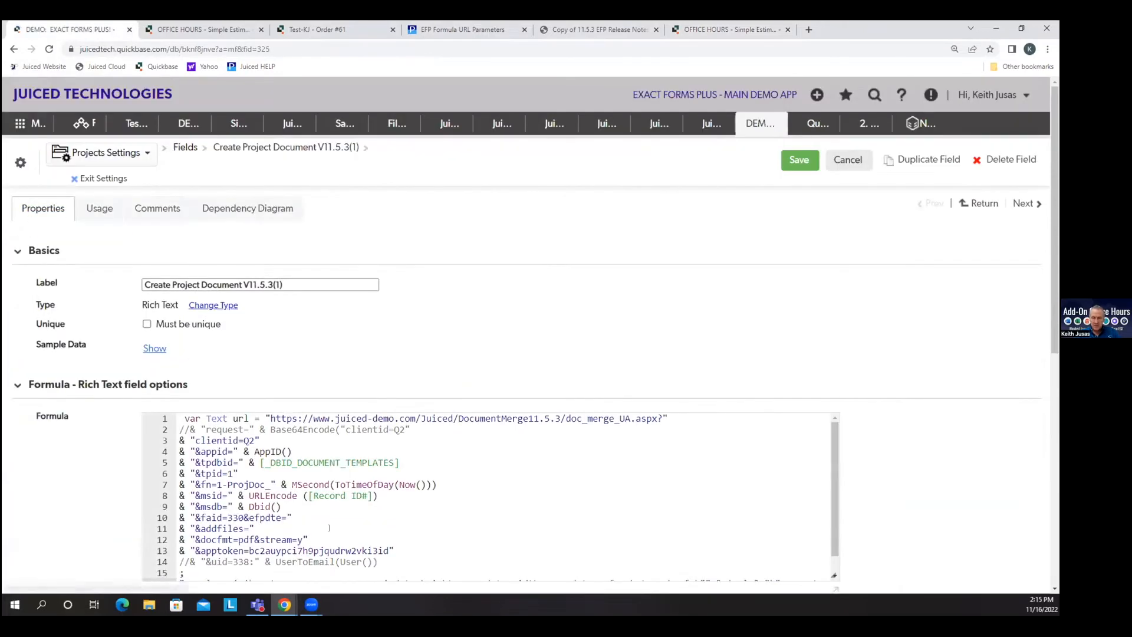
left_click(298, 520)
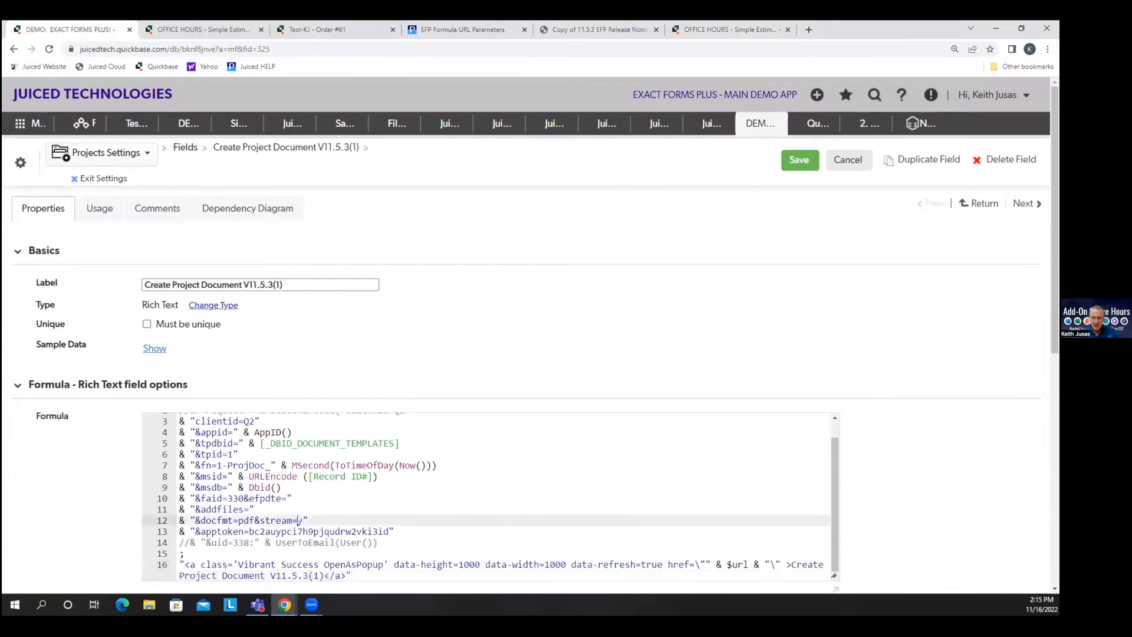
left_click(849, 160)
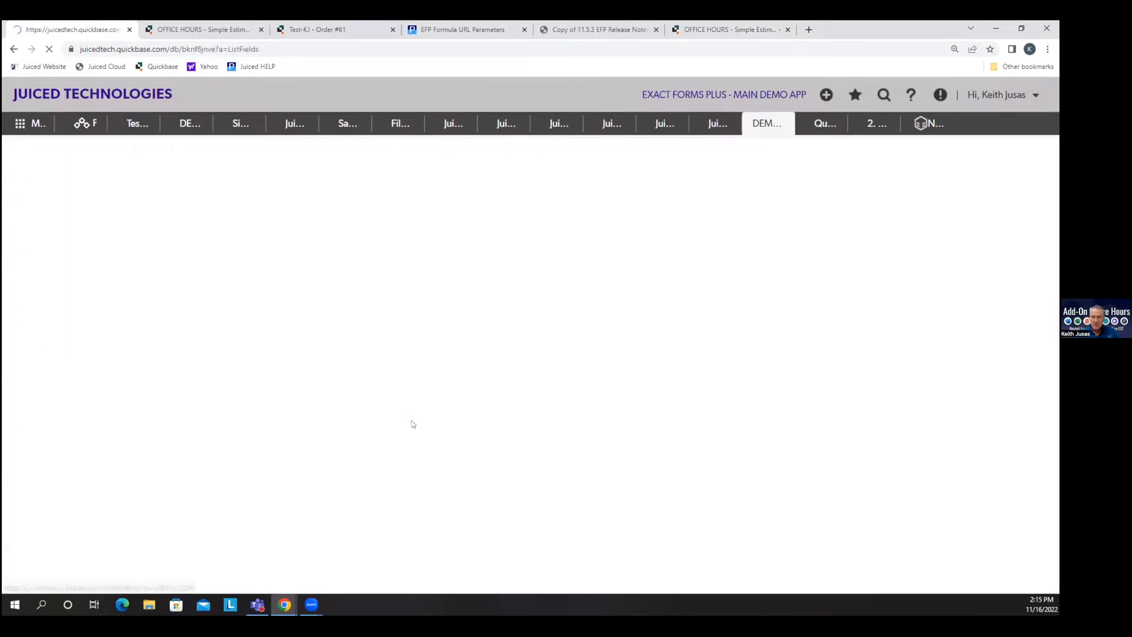
left_click(114, 178)
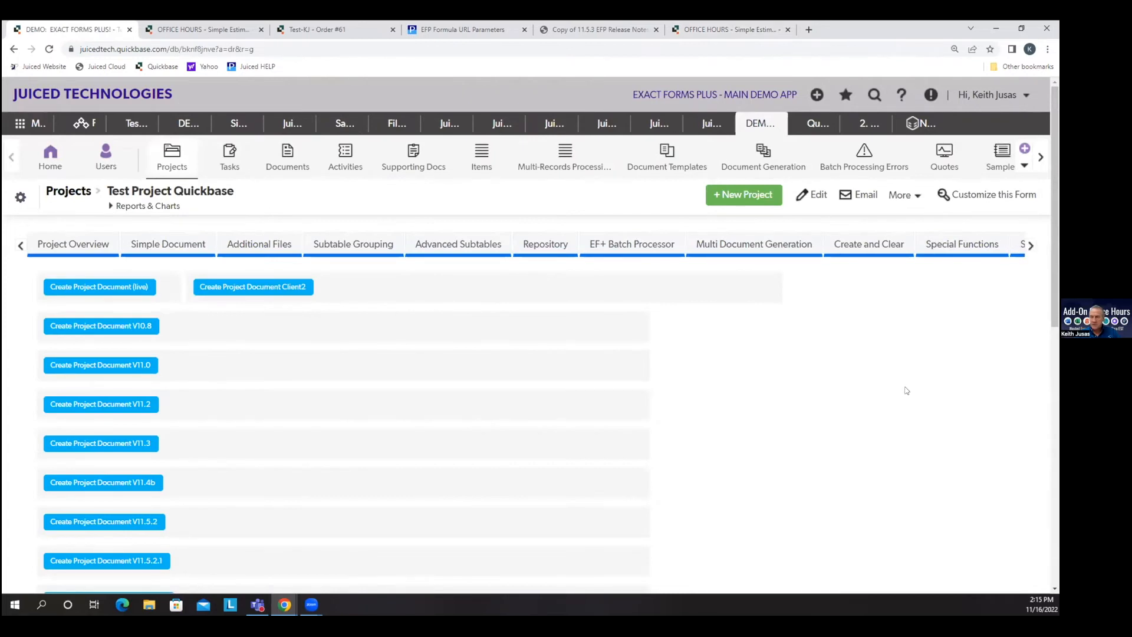
Generate the project document with Create Project Document V11.5.3(1) and close its PDF preview
scroll(832, 387, "down", 4)
left_click(130, 421)
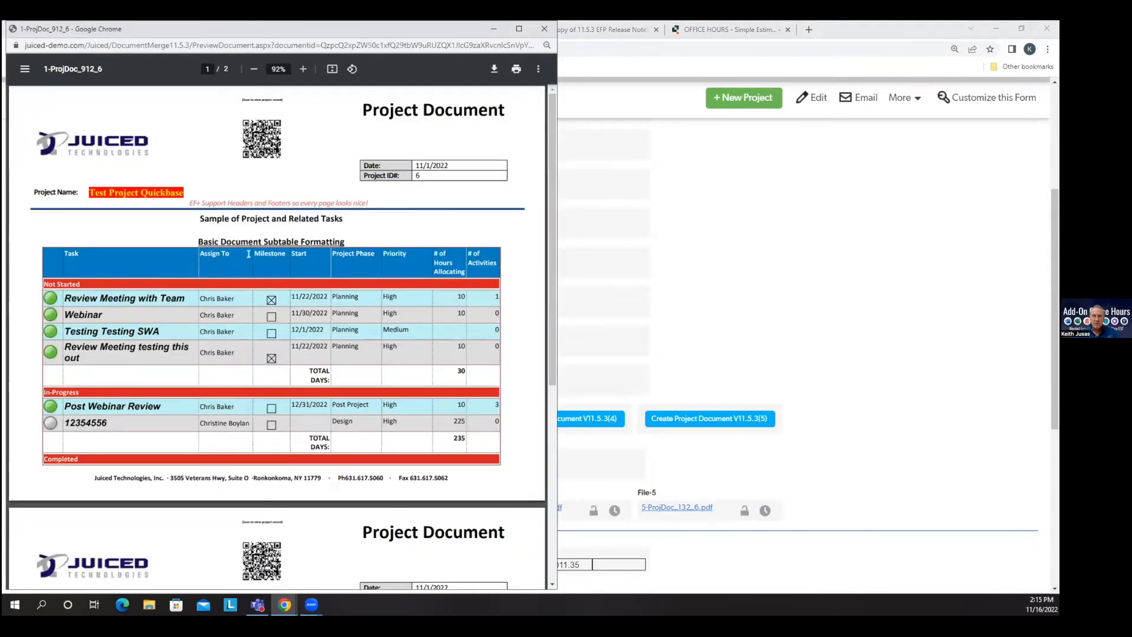
left_click(544, 28)
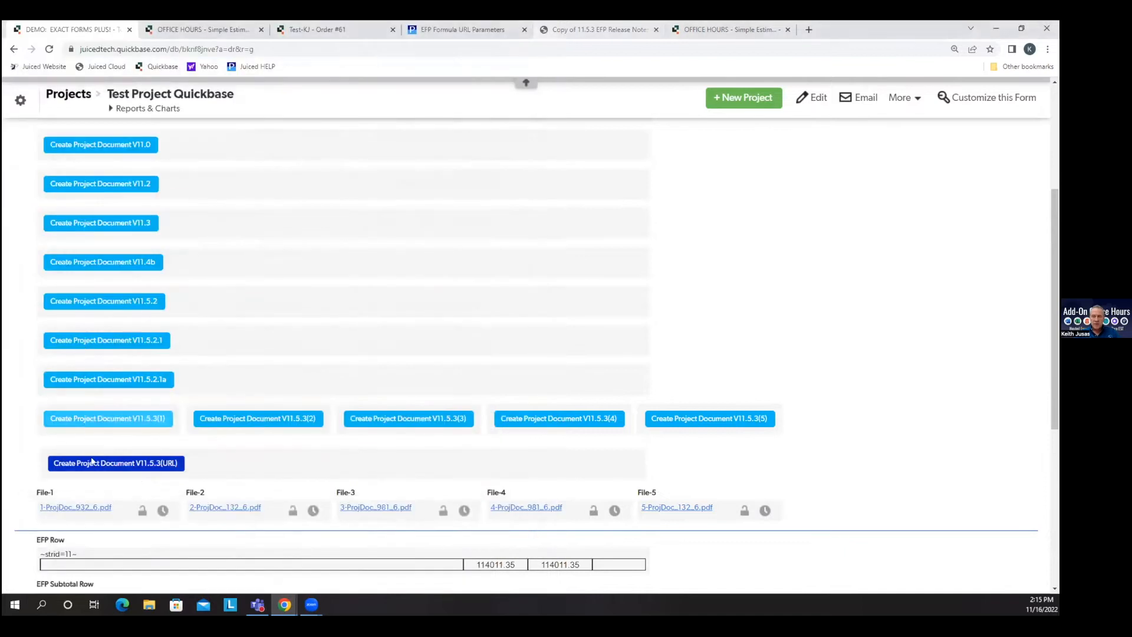
Generate a document with Create Project Document V11.5.3(URL) in the project's Admin section, then view and close the downloaded PDF
left_click(1031, 156)
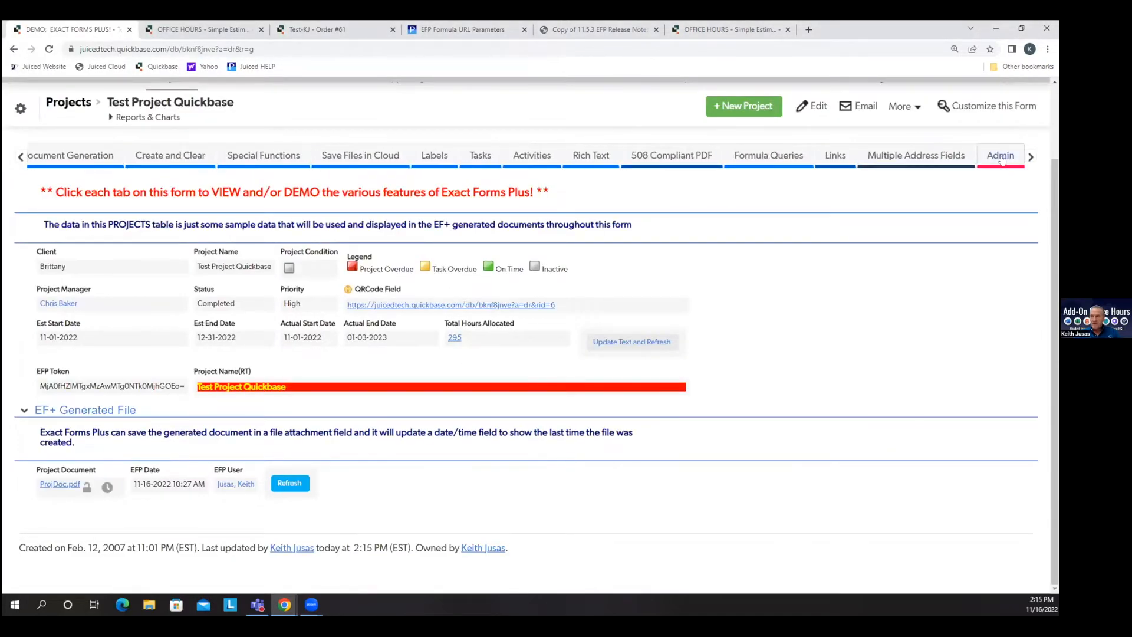
left_click(1001, 158)
scroll(740, 410, "down", 5)
left_click(81, 319)
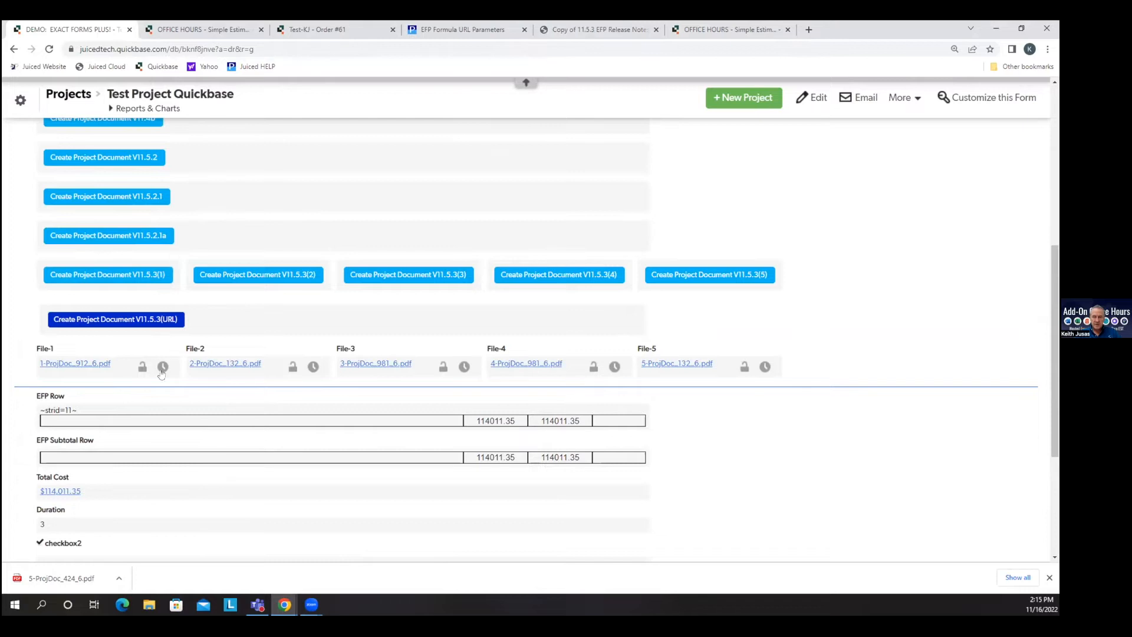
left_click(70, 584)
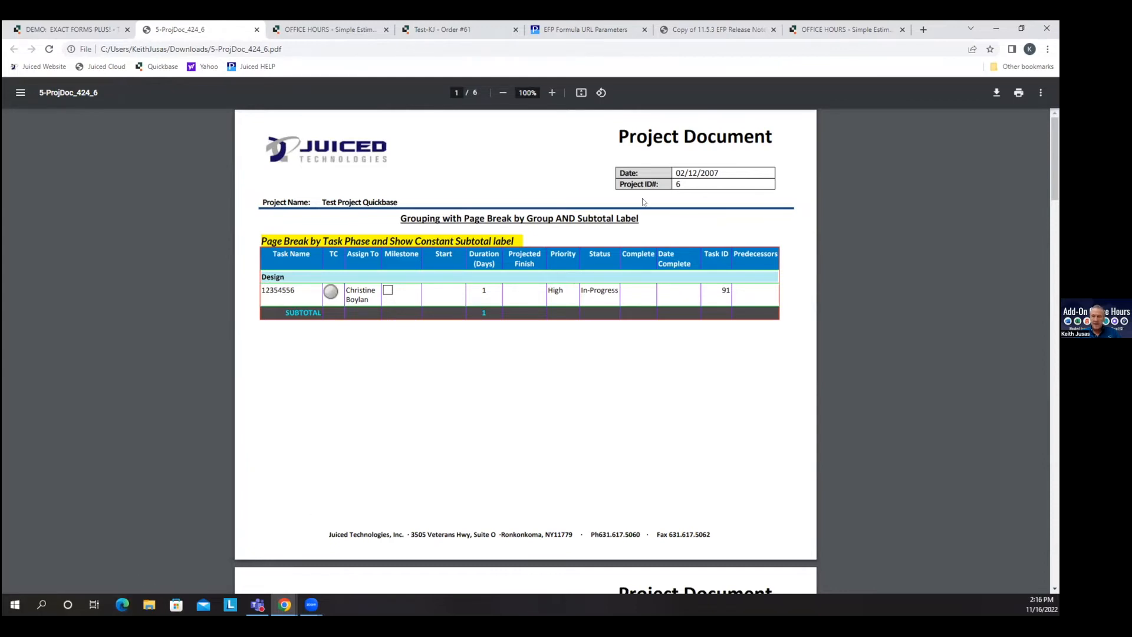
left_click(257, 30)
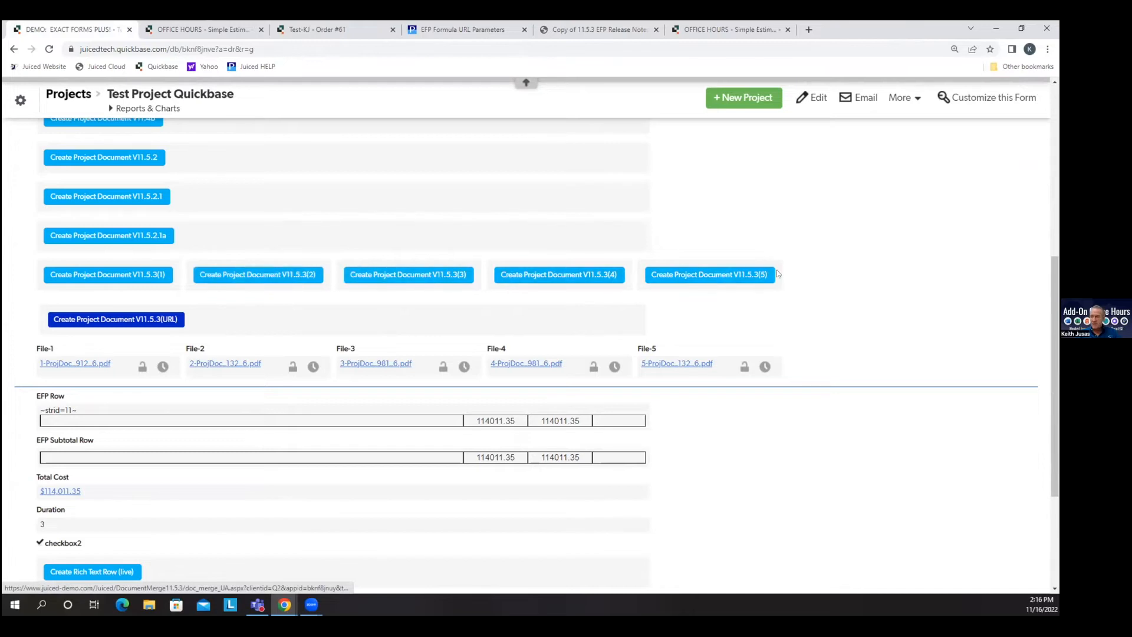
right_click(247, 269)
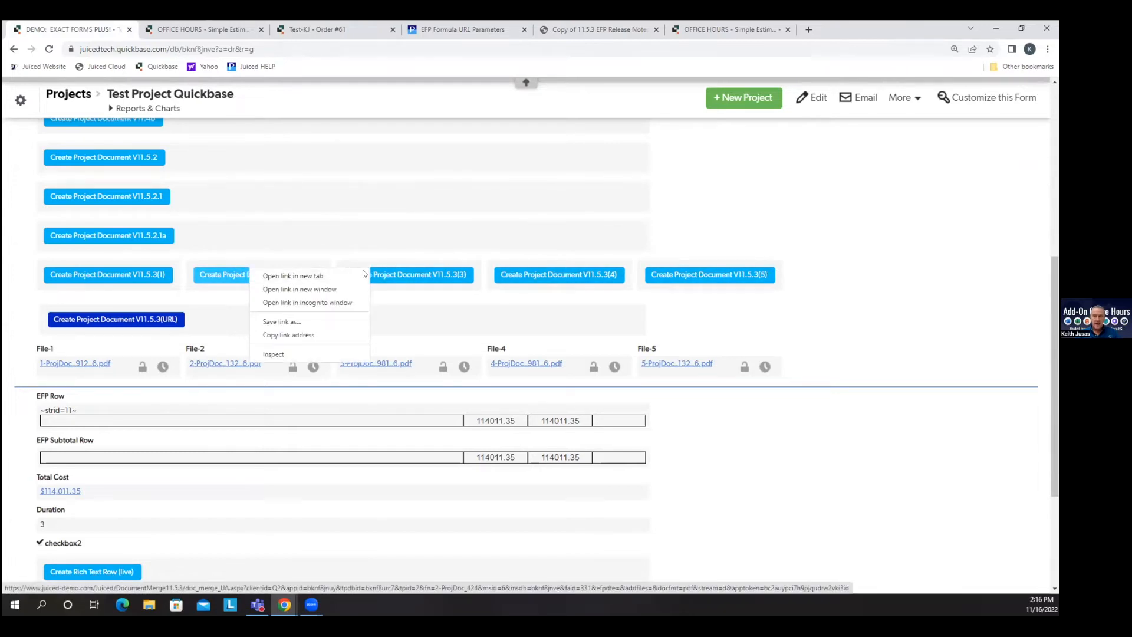
right_click(392, 279)
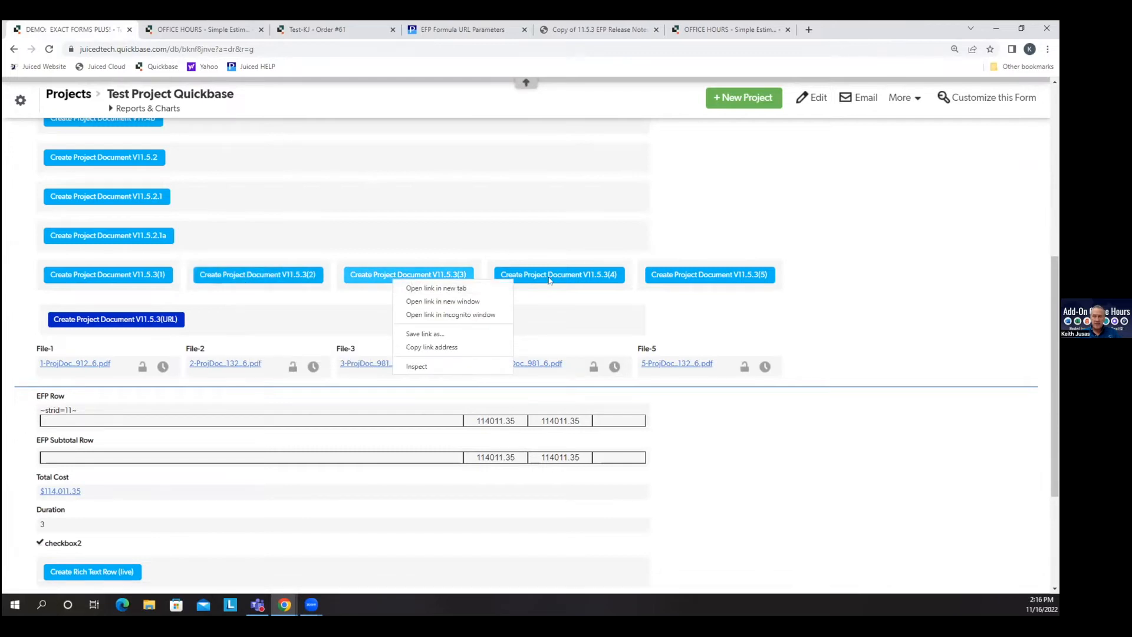
right_click(550, 280)
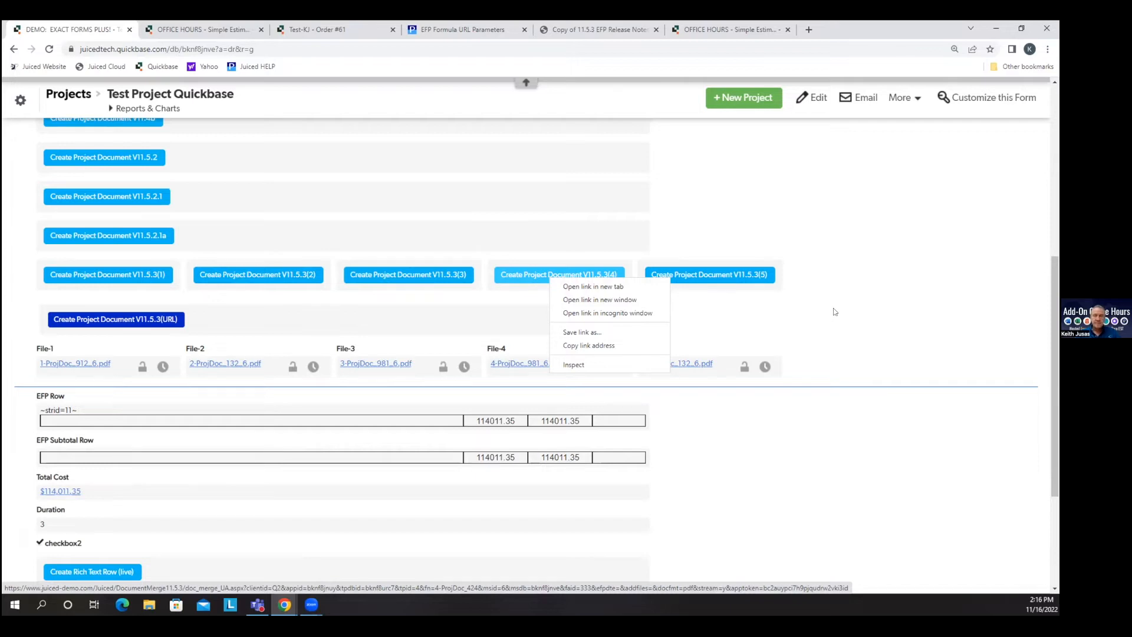
right_click(155, 267)
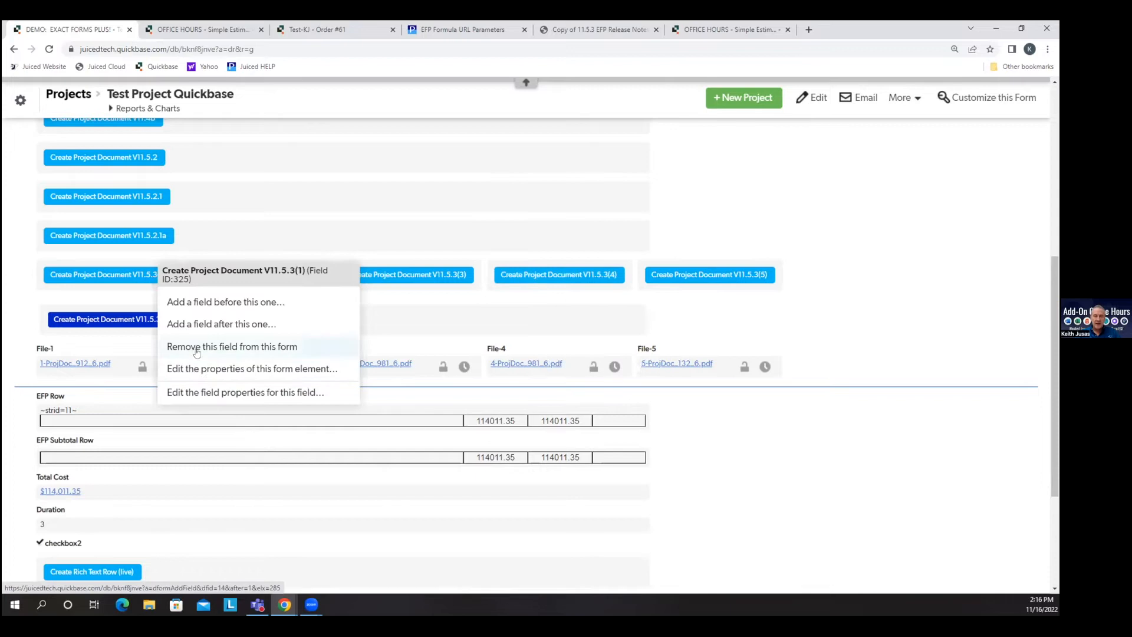
right_click(407, 317)
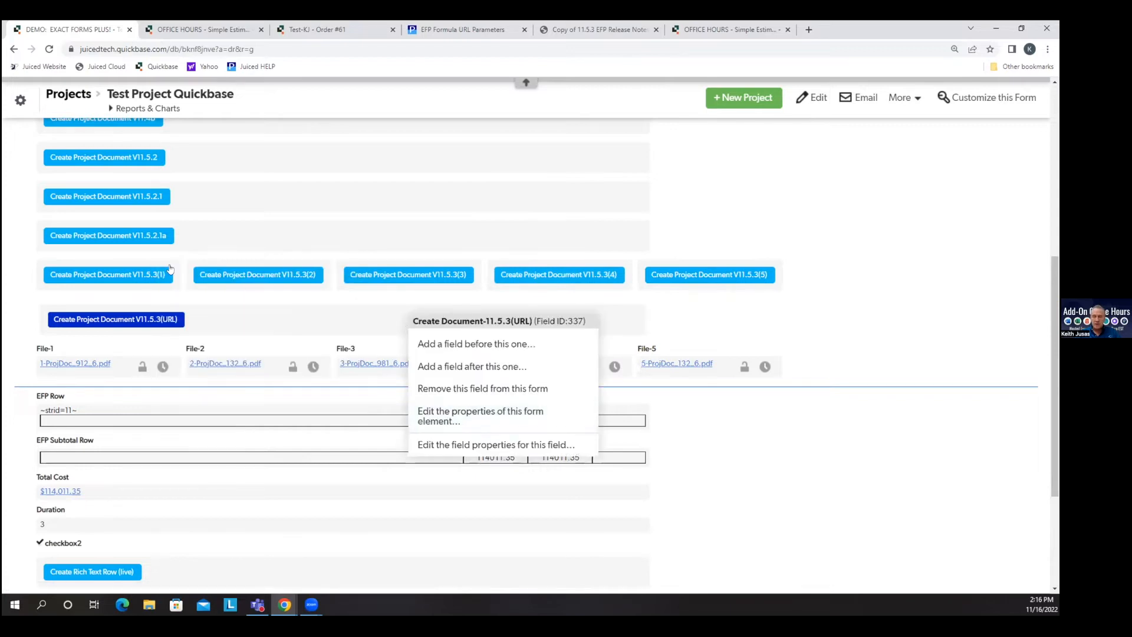
Change the stream parameter to n in the Create Document-11.5.3(URL) field formula and save the field
right_click(217, 320)
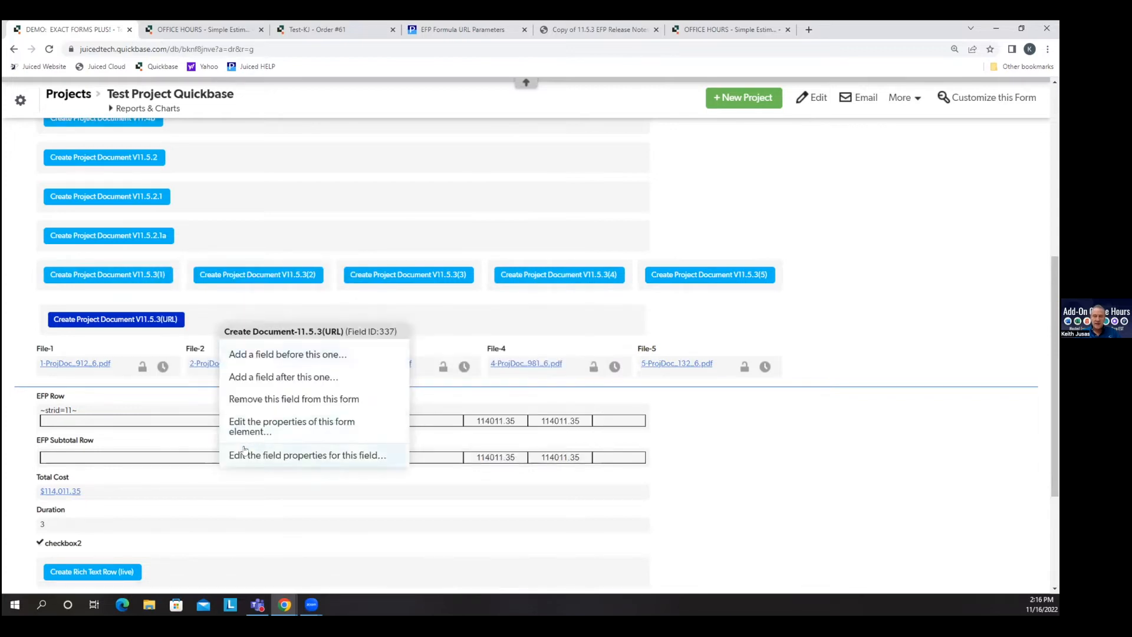
left_click(248, 456)
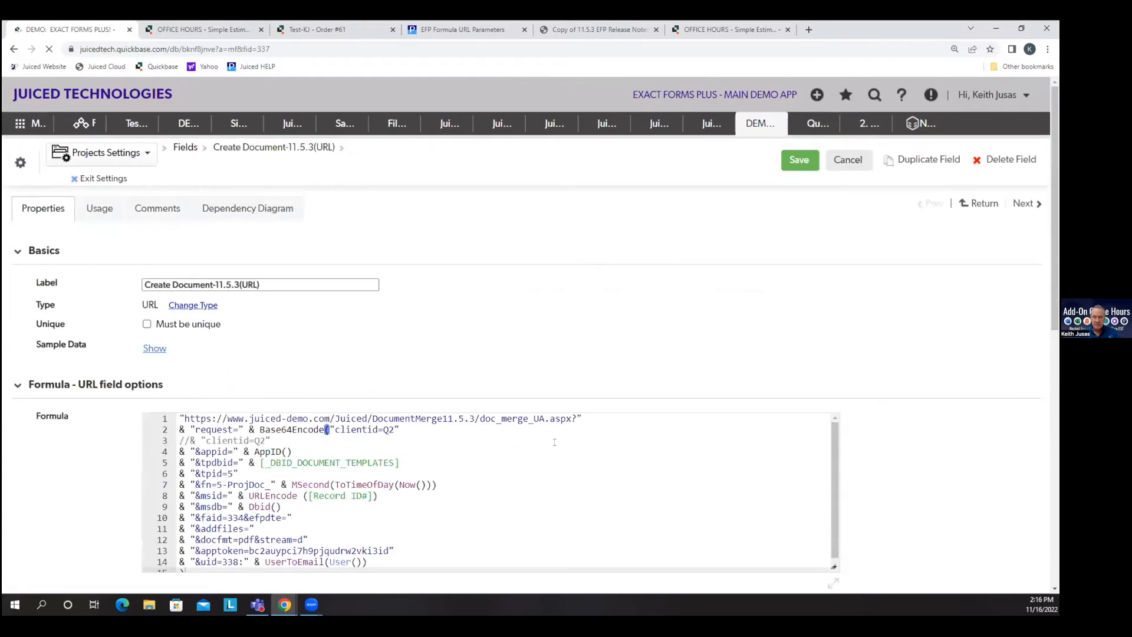
scroll(368, 409, "down", 2)
left_click(302, 422)
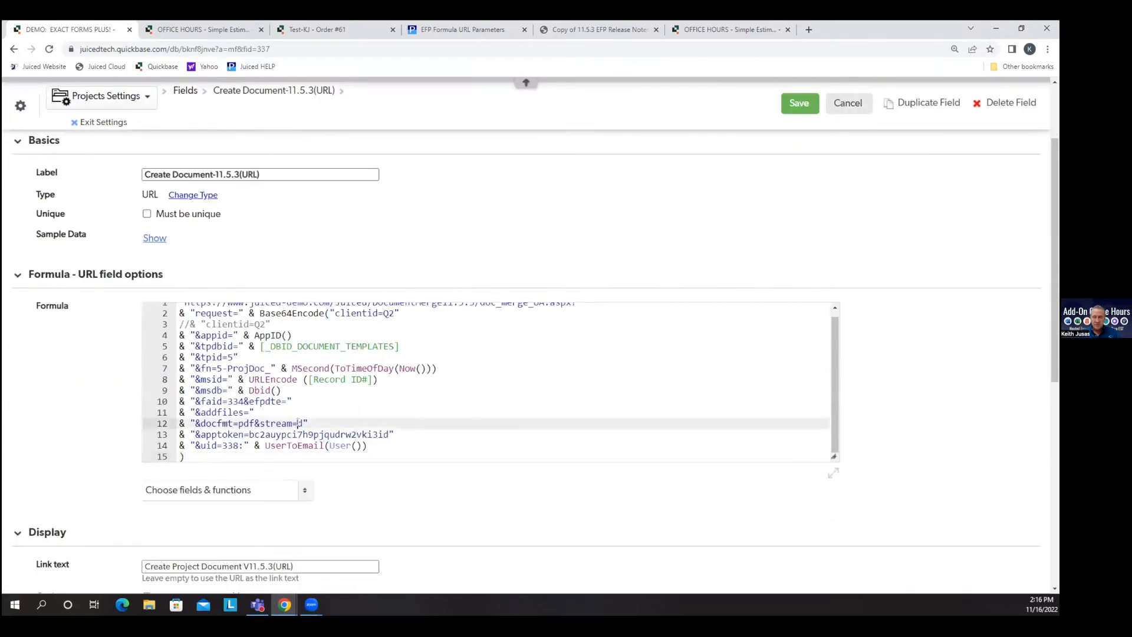
key("BackSpace")
type("n")
left_click(790, 108)
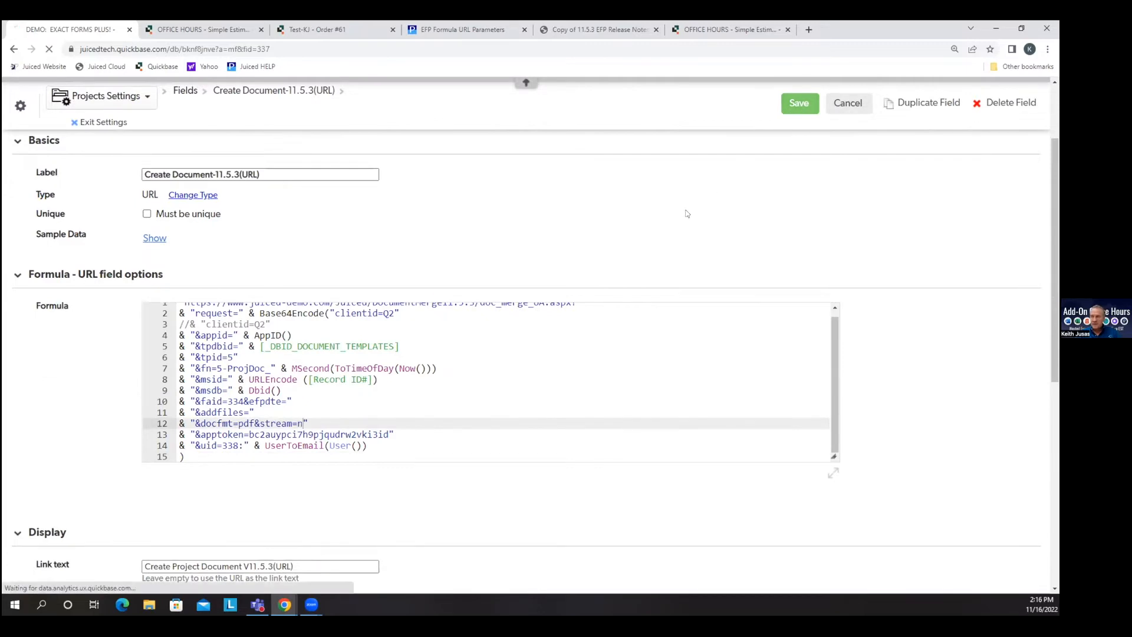
Generate the document with Create Project Document V11.5.3(URL), highlight the completion message, and return to the project record
scroll(649, 425, "down", 4)
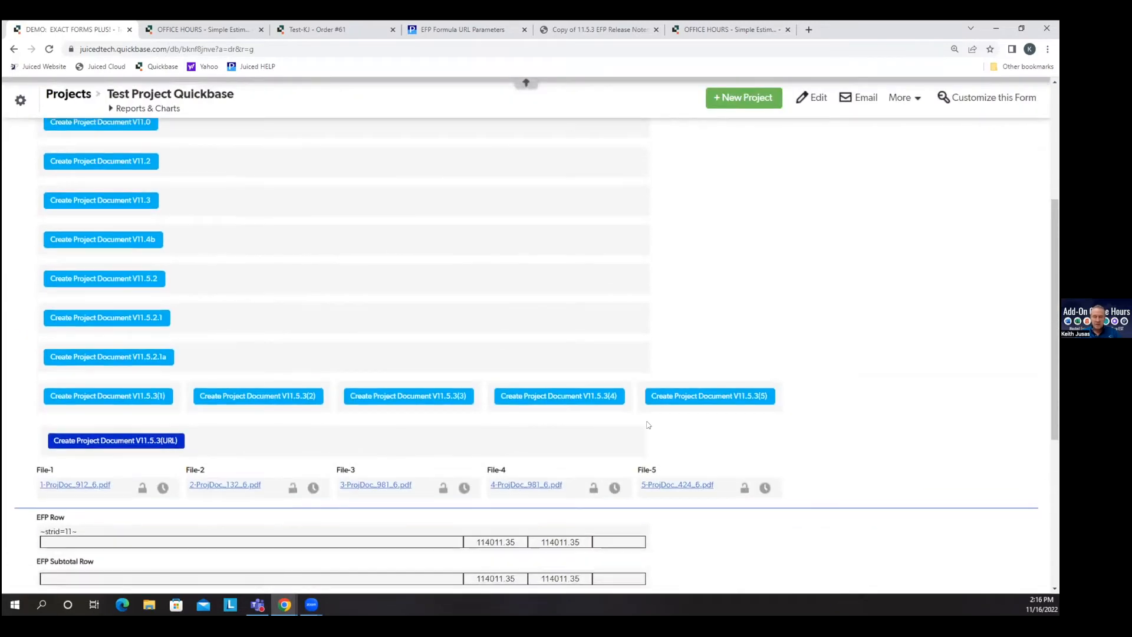
scroll(648, 425, "down", 2)
left_click(140, 300)
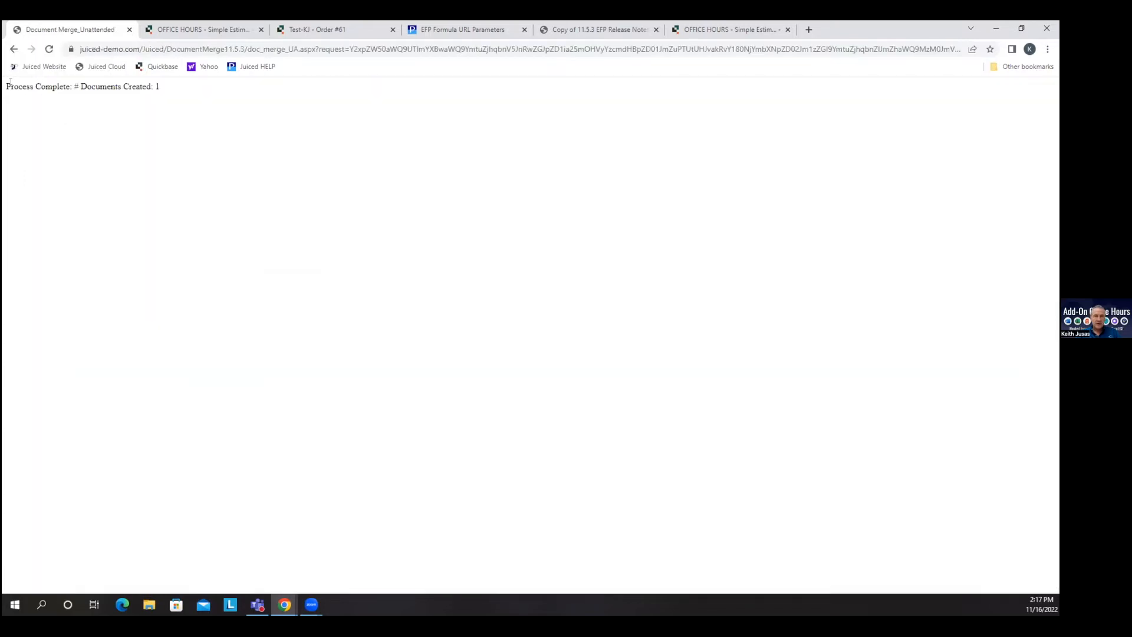
left_click_drag(8, 87, 182, 88)
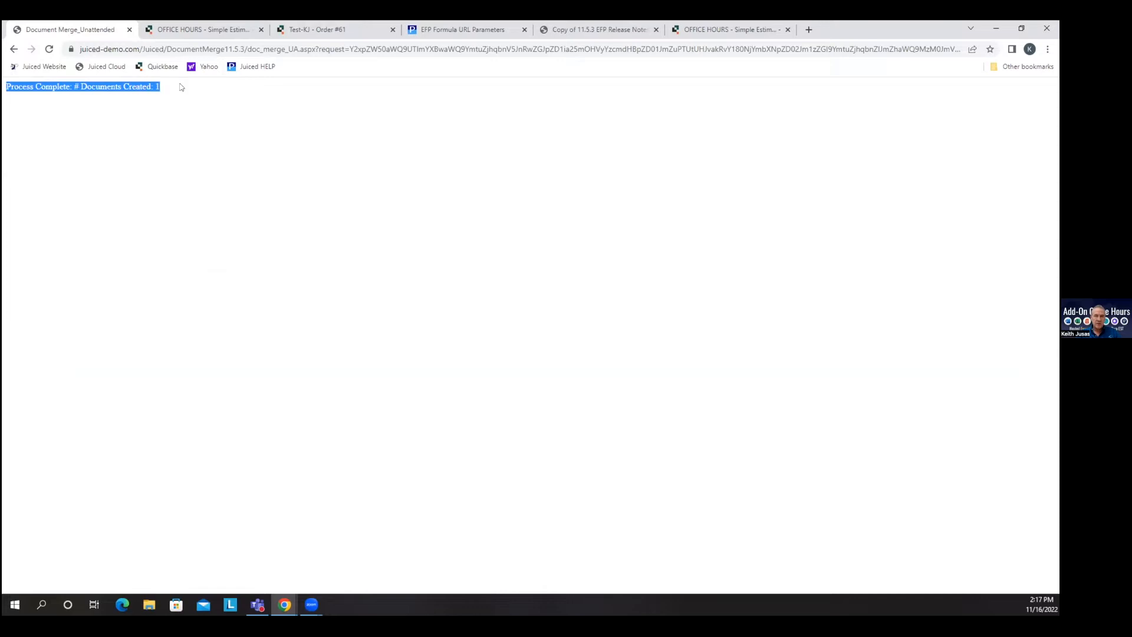
left_click(14, 49)
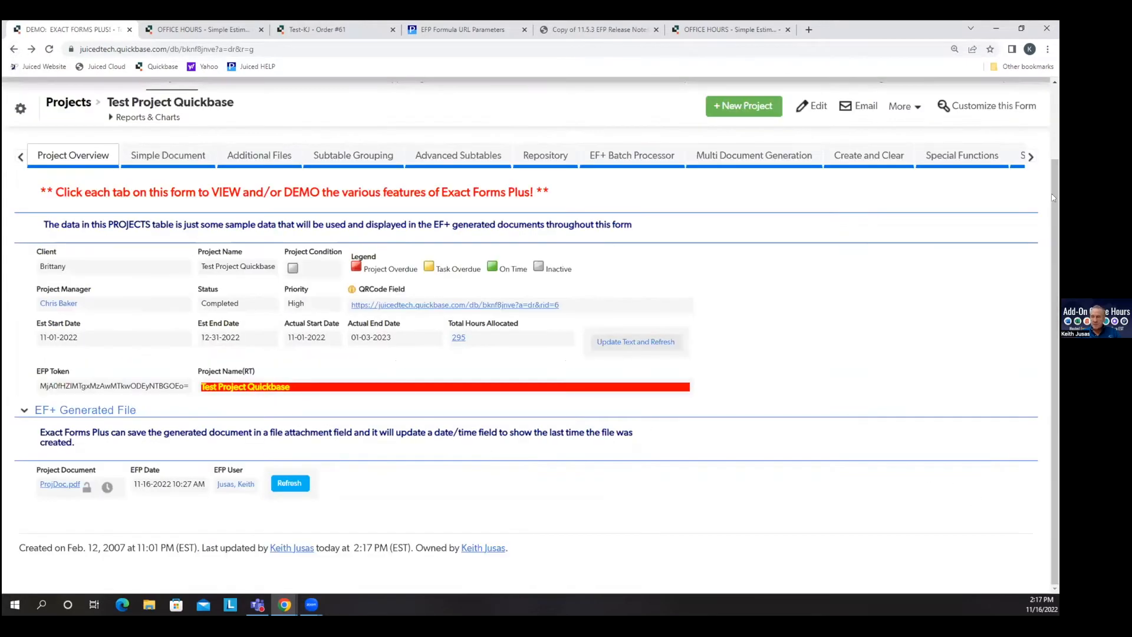
left_click(1031, 157)
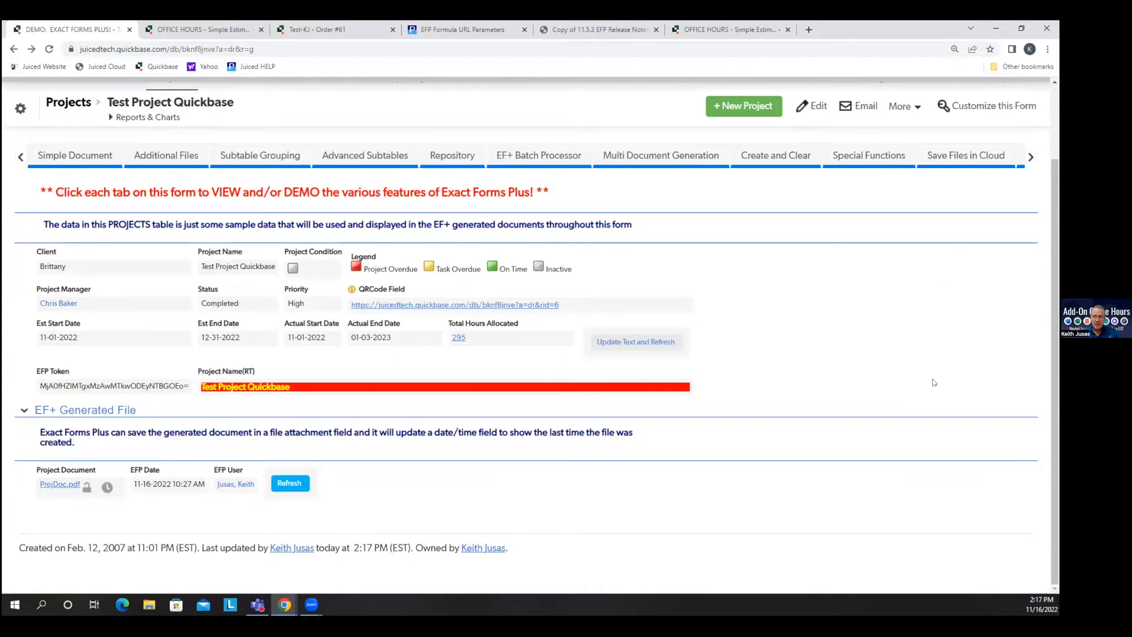
left_click(1030, 158)
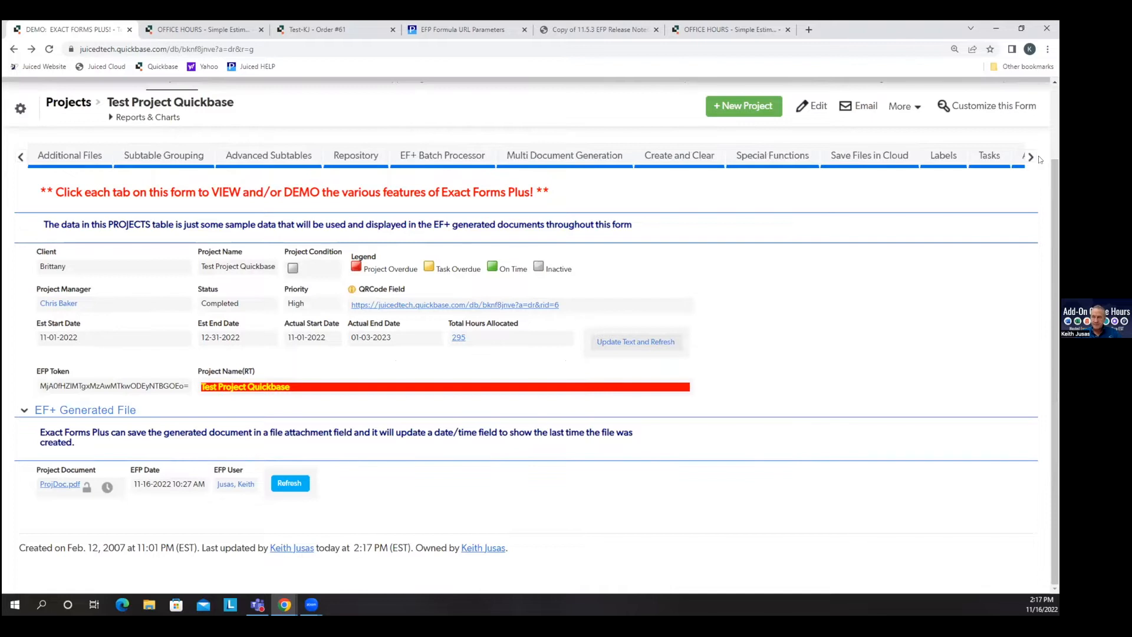
left_click(1031, 159)
left_click(1031, 159)
left_click(1031, 158)
left_click(1031, 158)
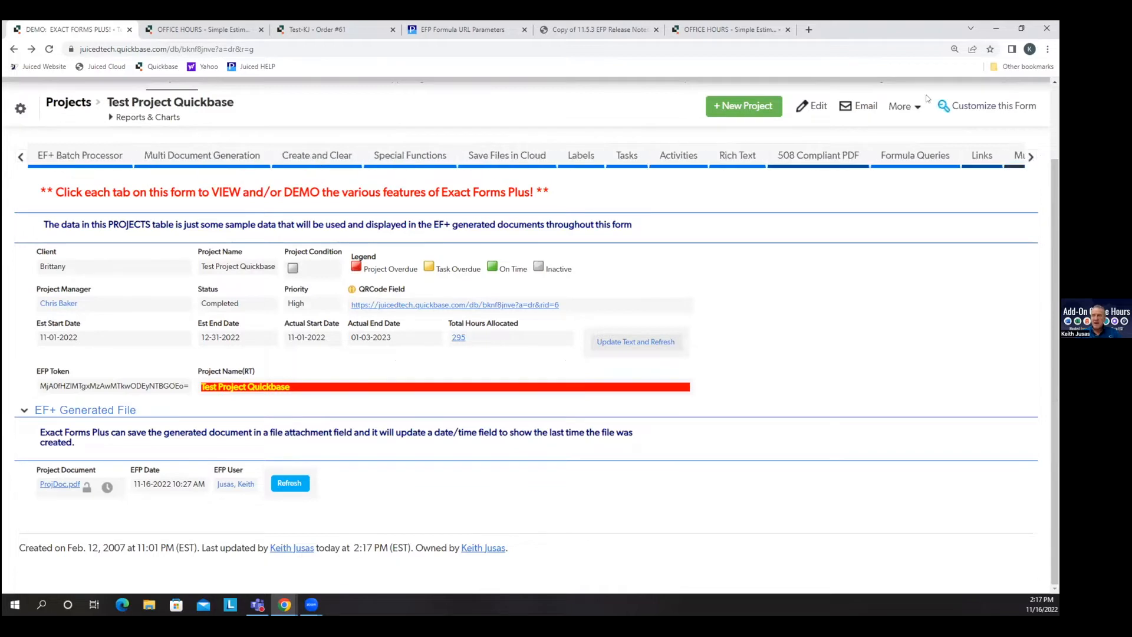
Review the stream=d parameter's result, reading and valid values in the 11.5.3 EFP release notes PDF
left_click(708, 29)
left_click(596, 29)
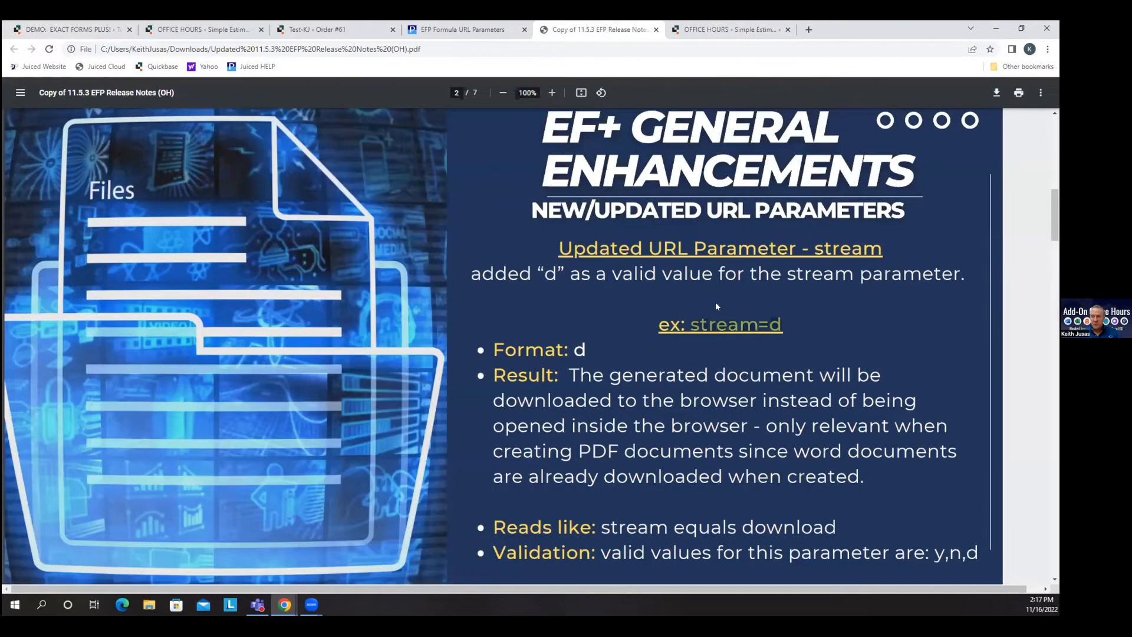
scroll(683, 401, "down", 2)
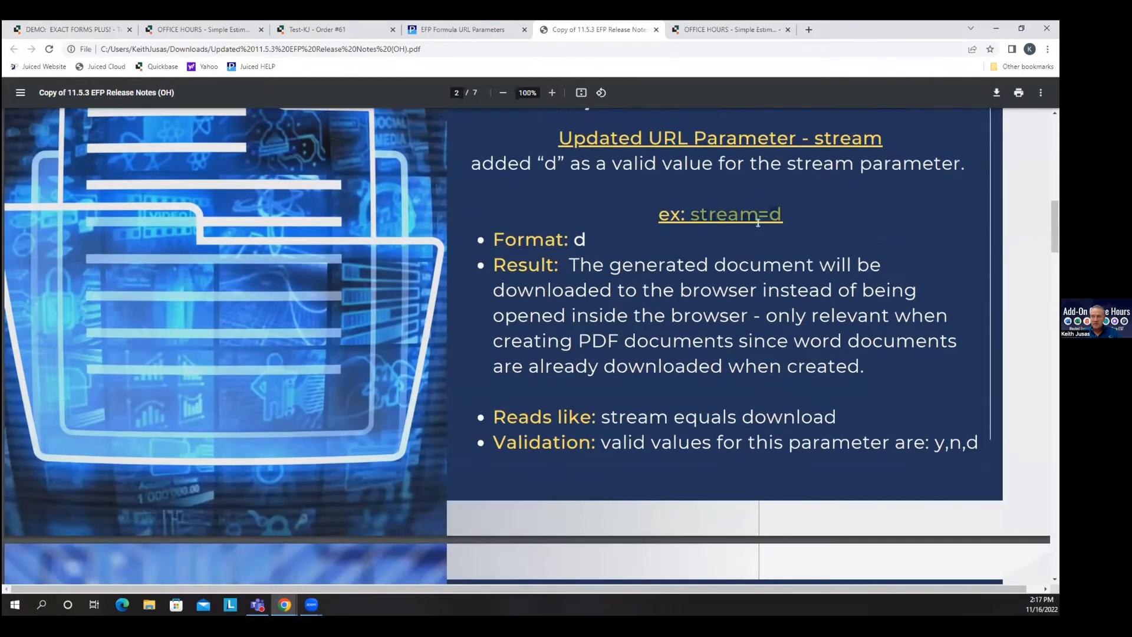
scroll(740, 368, "down", 2)
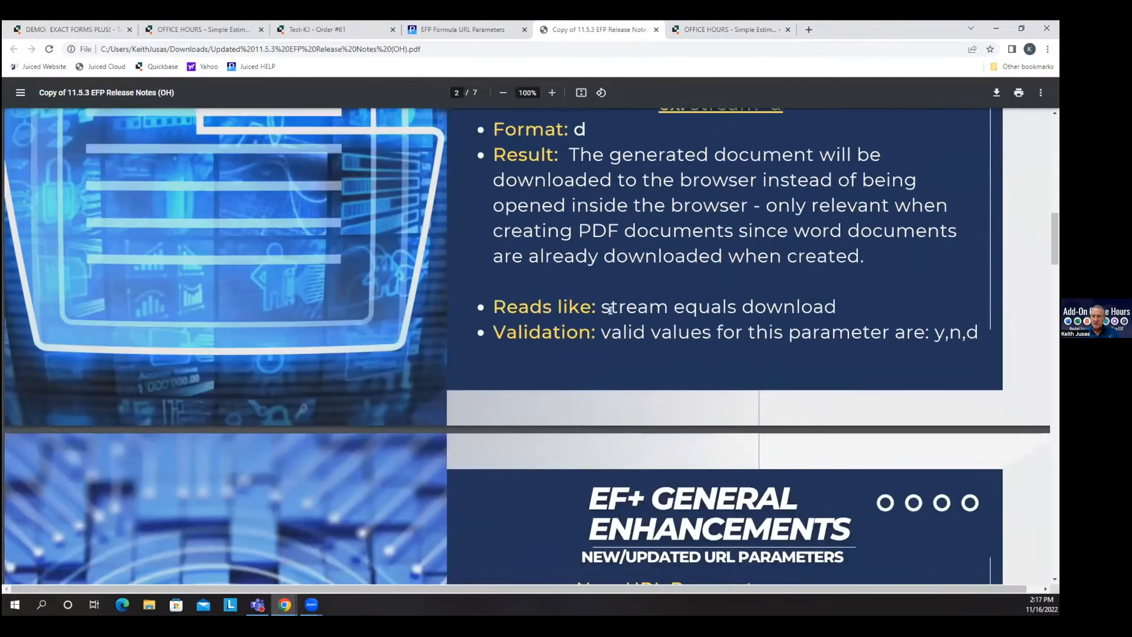
left_click_drag(601, 306, 815, 306)
scroll(864, 302, "down", 2)
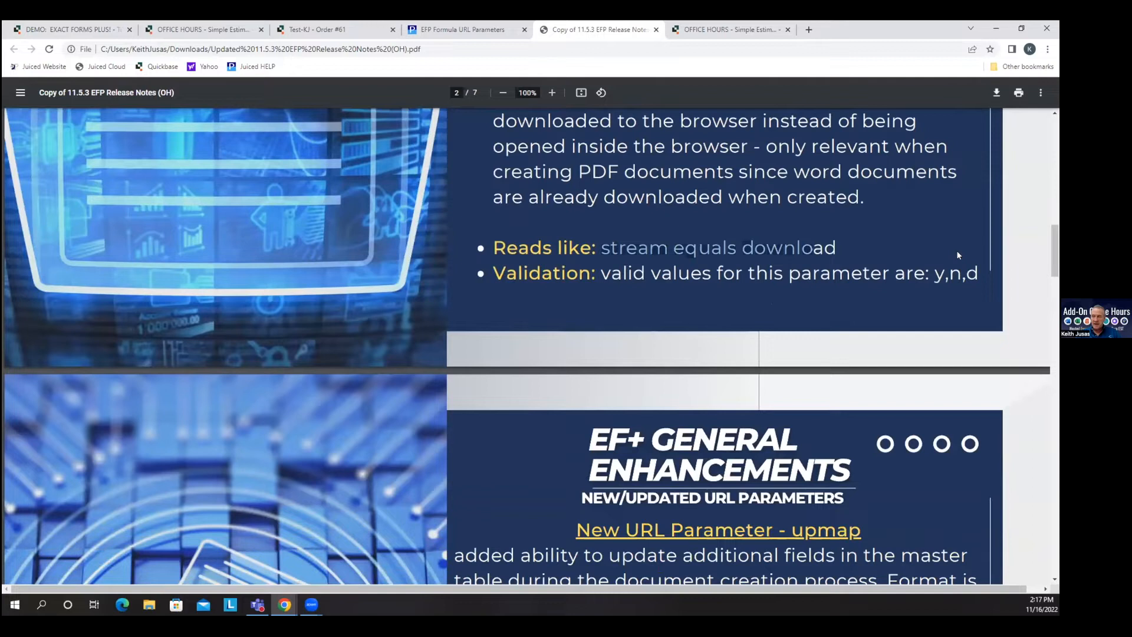
left_click(935, 223)
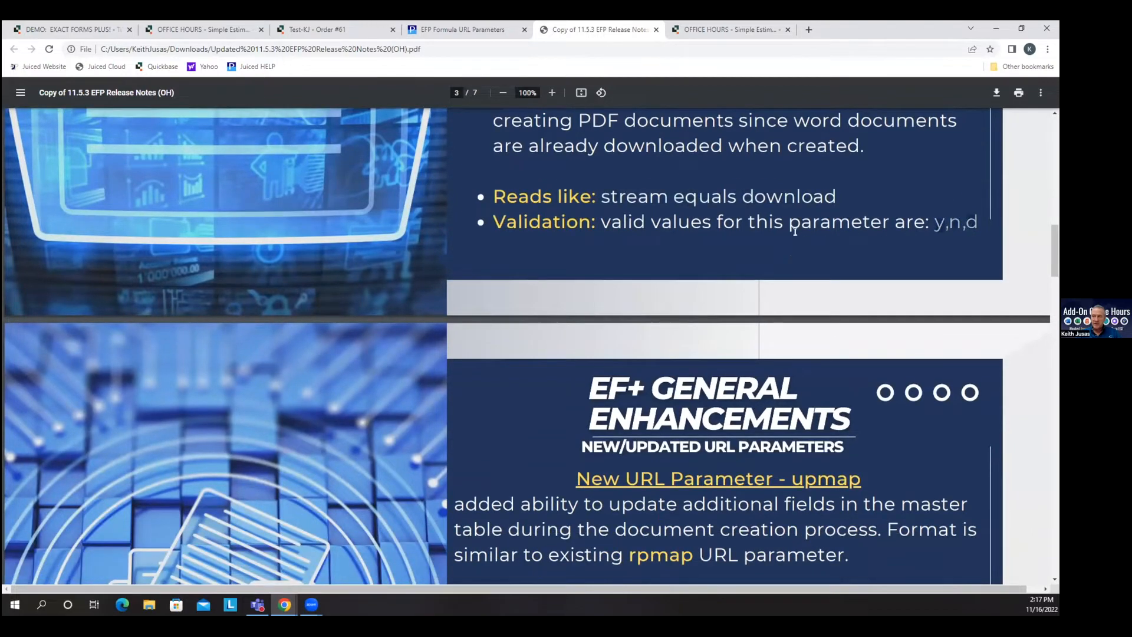
Read the upmap parameter's format, result and validation rules and glance at the uid parameter in the 11.5.3 EFP release notes PDF
scroll(795, 232, "down", 5)
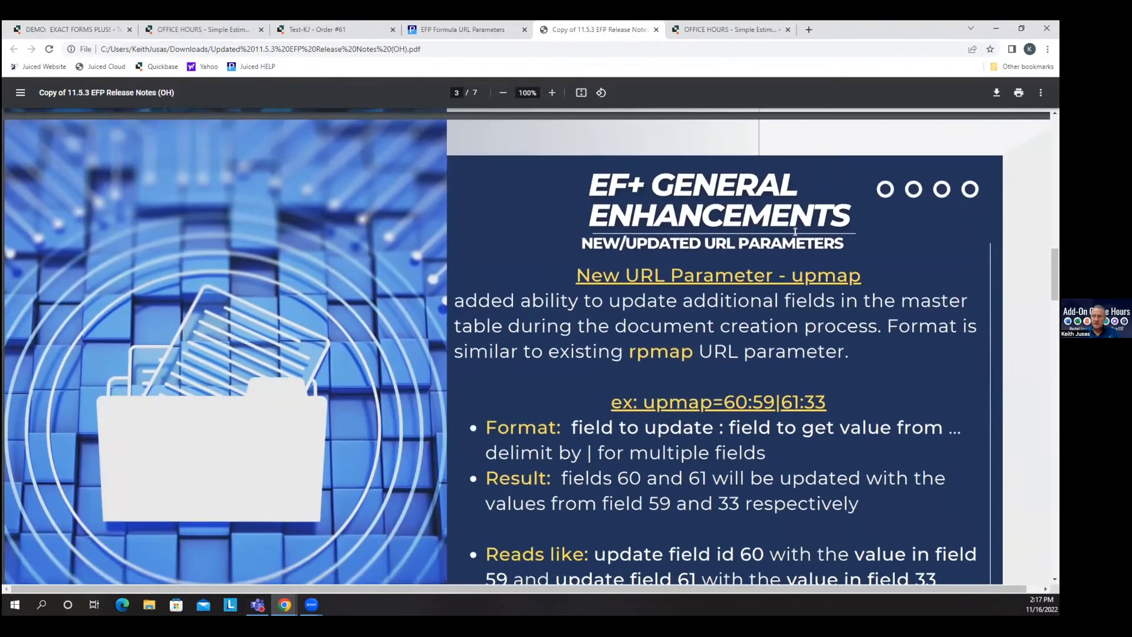
scroll(795, 232, "down", 1)
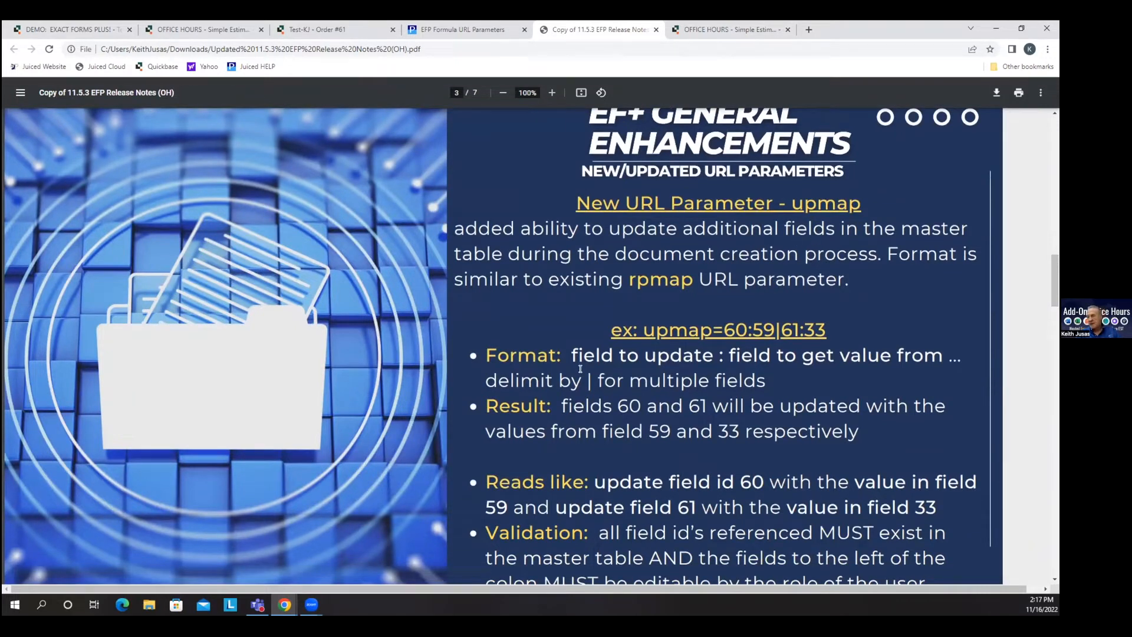
scroll(738, 333, "down", 1)
scroll(738, 333, "down", 10)
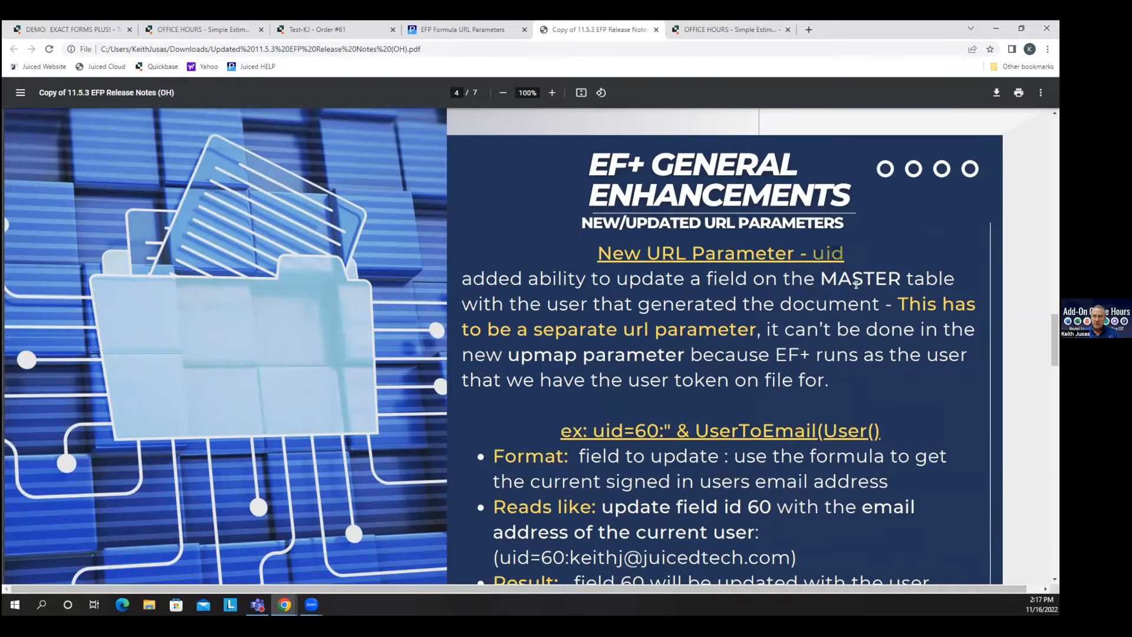
scroll(857, 285, "up", 8)
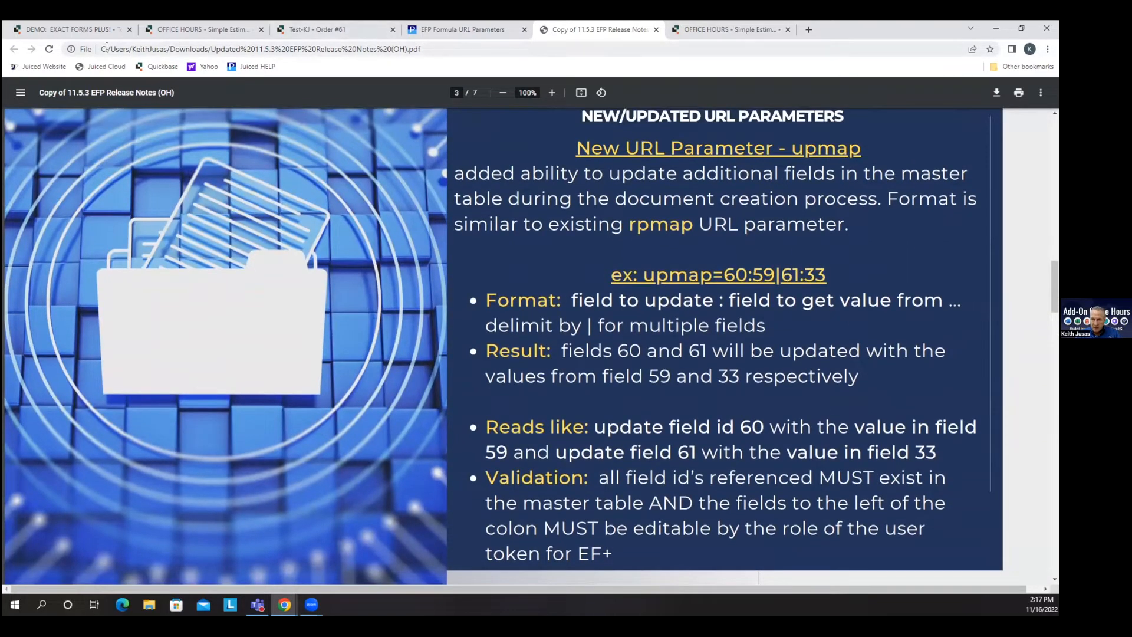
Switch to the Simple Estimates record and open the field properties of Generate EFP Document
left_click(207, 30)
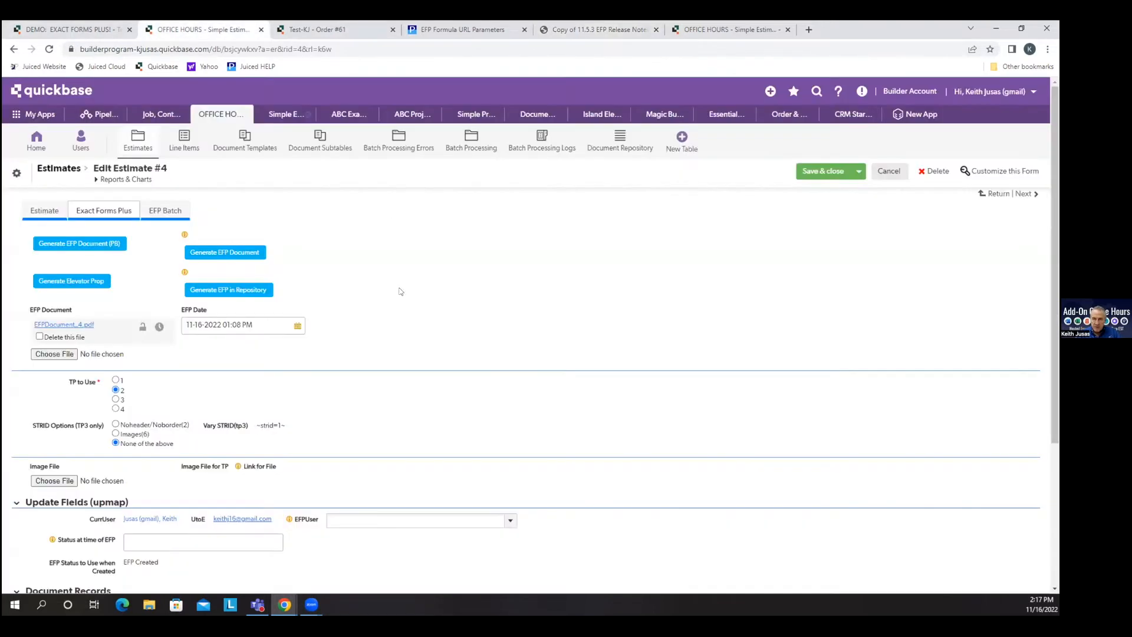
right_click(271, 247)
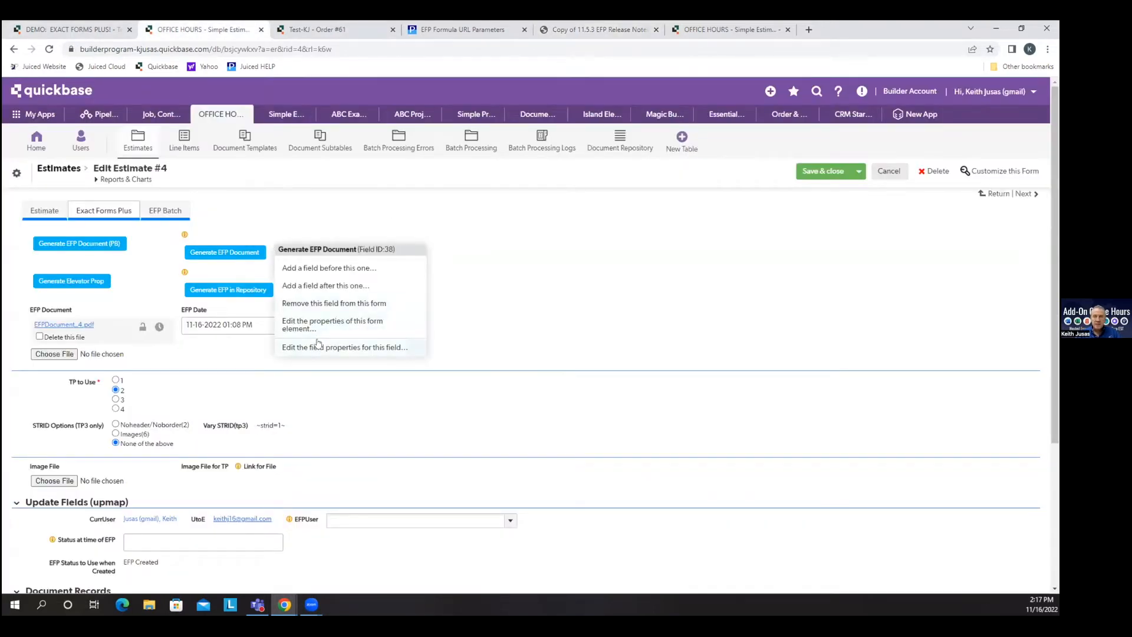
left_click(373, 334)
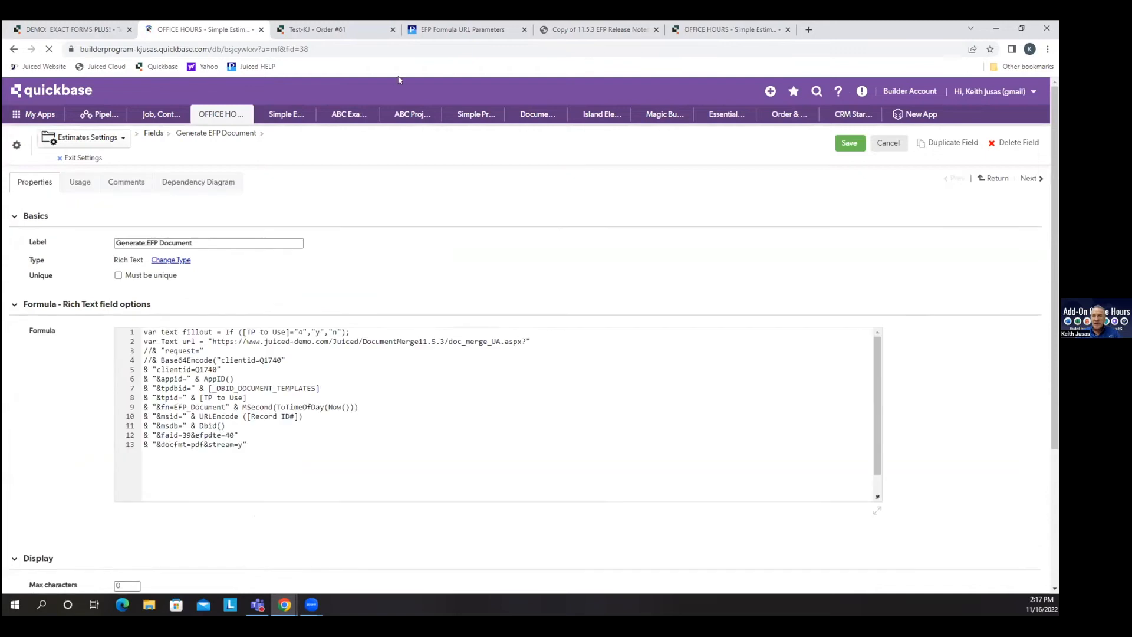
Switch to the Test-KJ order record and open the field properties of Order (with api edit record first)
left_click(331, 29)
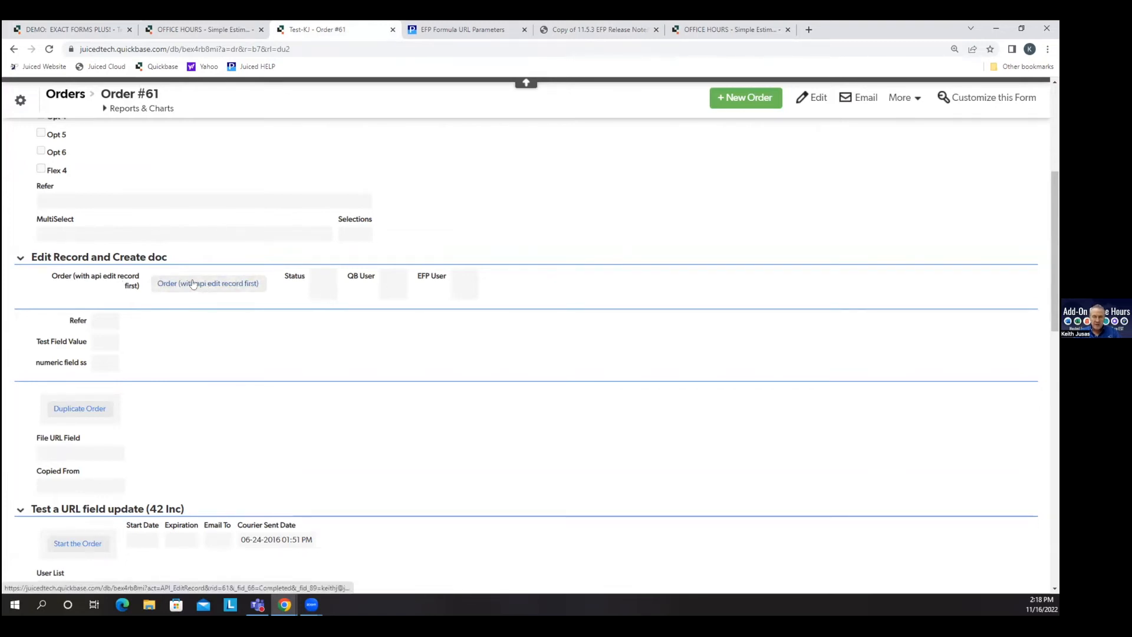
left_click(131, 283)
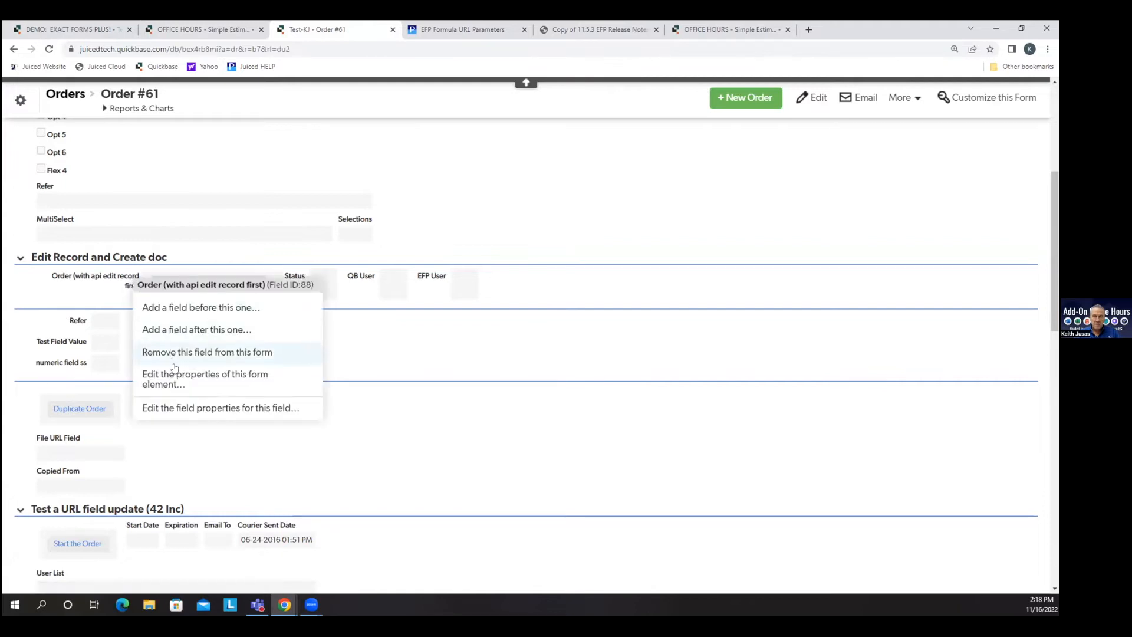
left_click(182, 408)
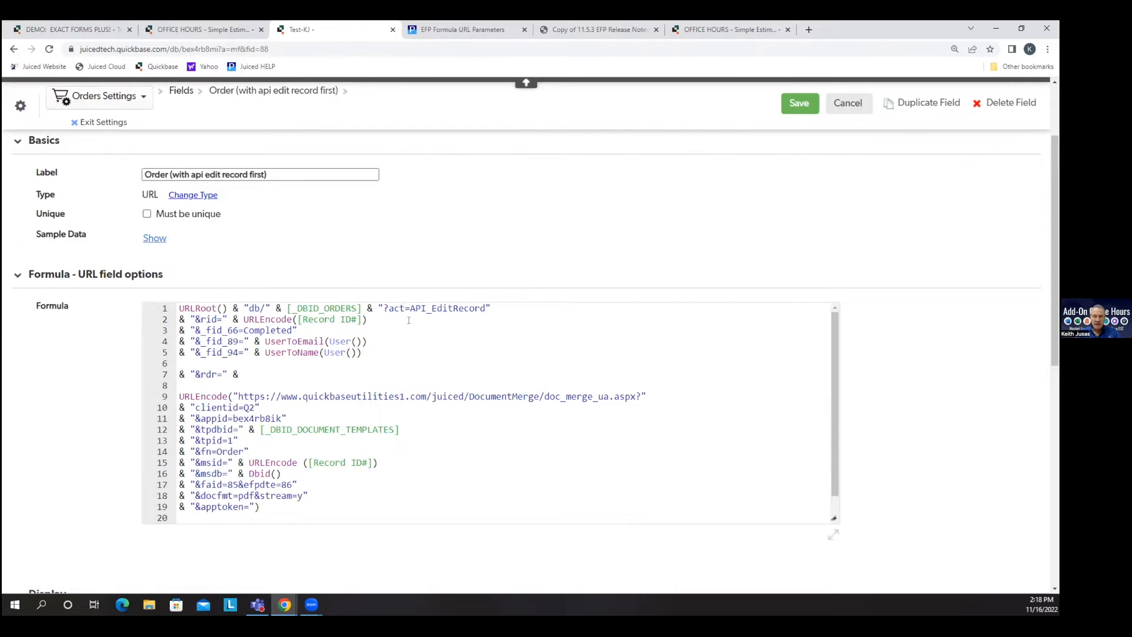
Highlight the Completed value, field ID 89 and the API_EditRecord block through &rdr= in the order field's URL formula
left_click_drag(237, 330, 298, 330)
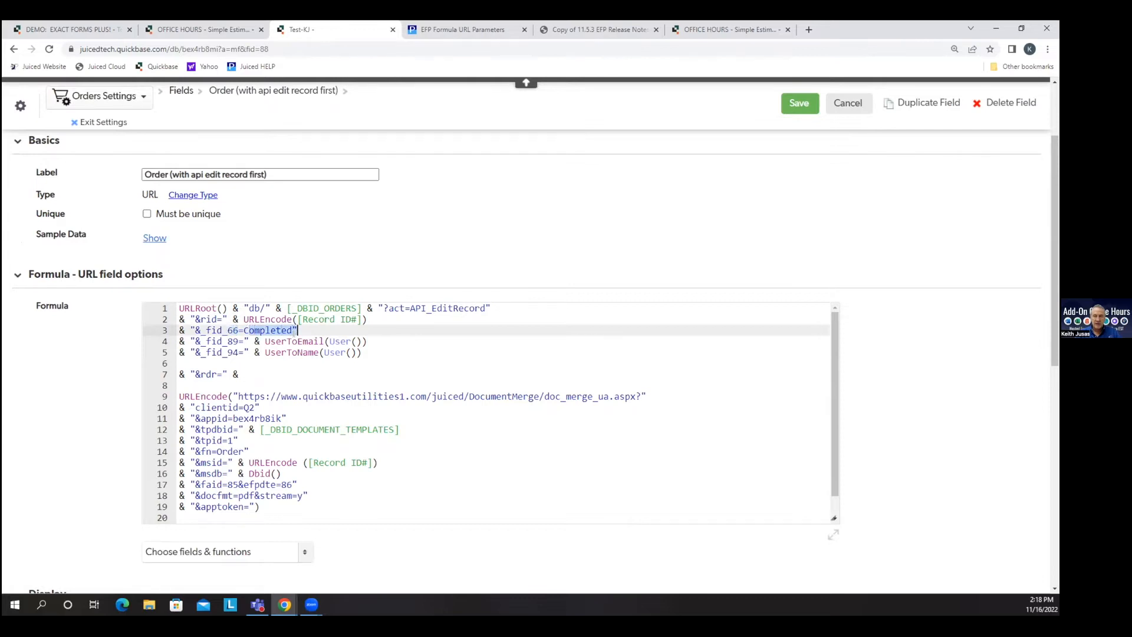
double_click(233, 341)
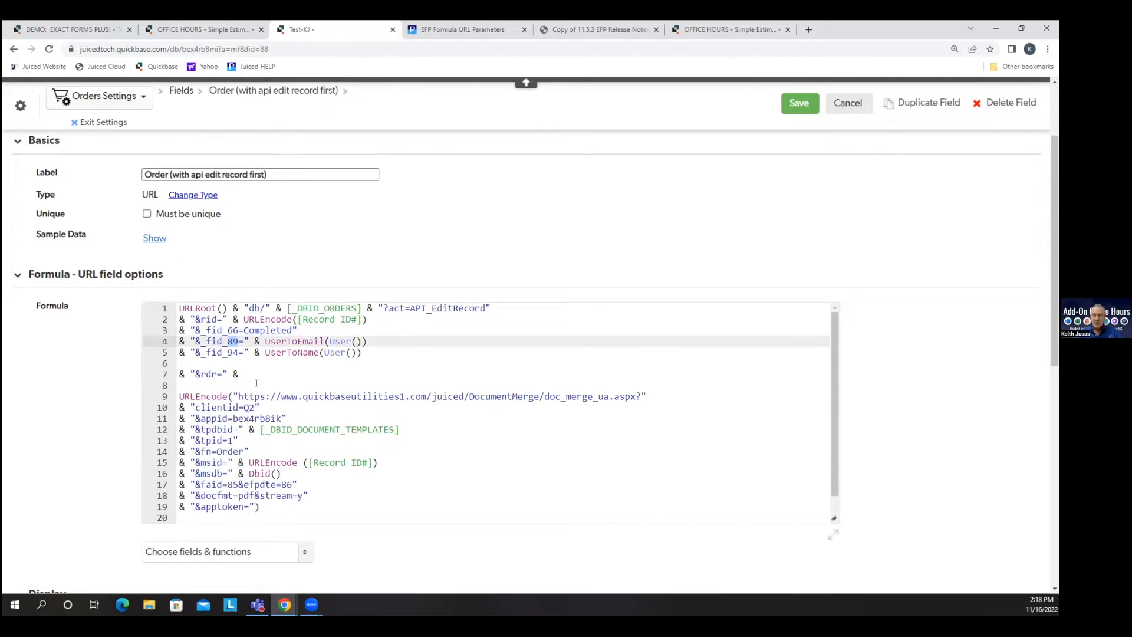
left_click(227, 373)
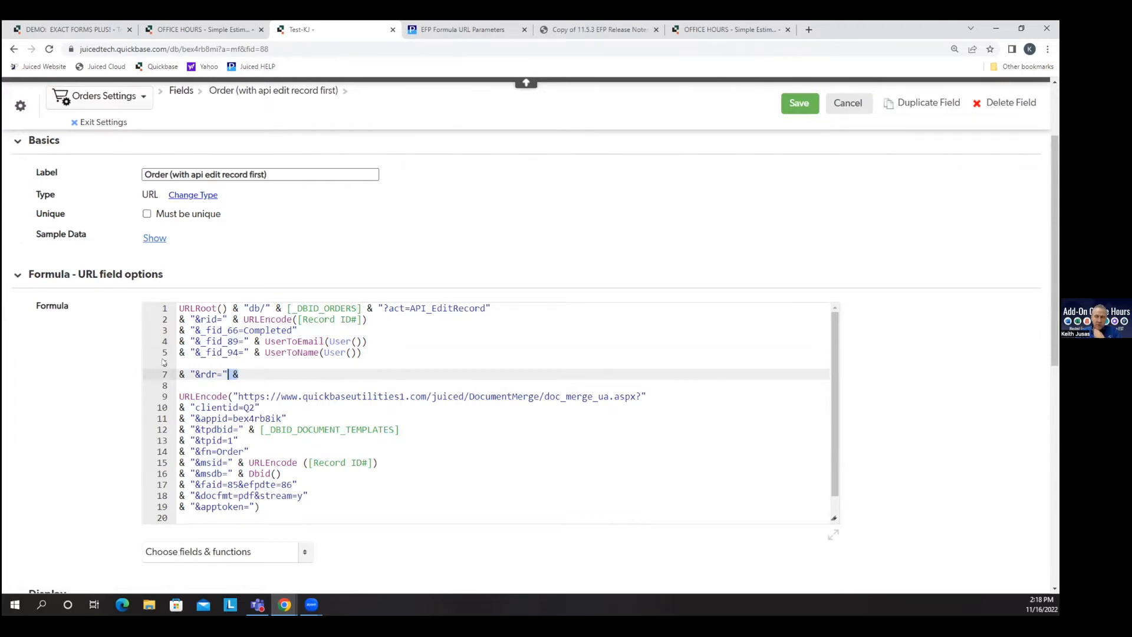
left_click(240, 372)
scroll(301, 366, "down", 2)
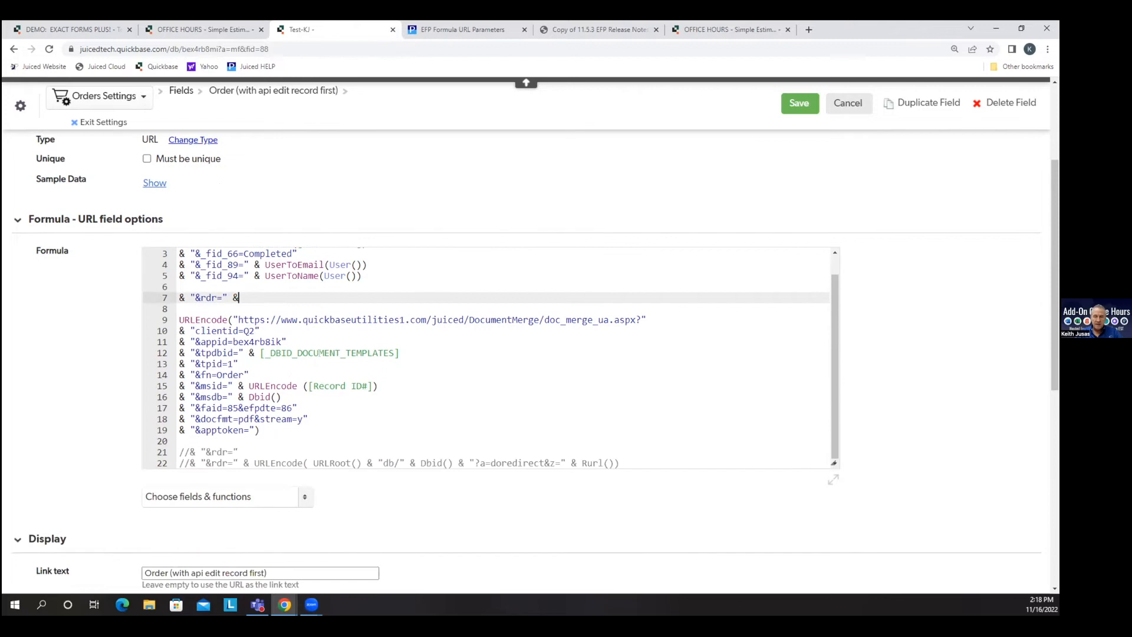
scroll(281, 307, "up", 1)
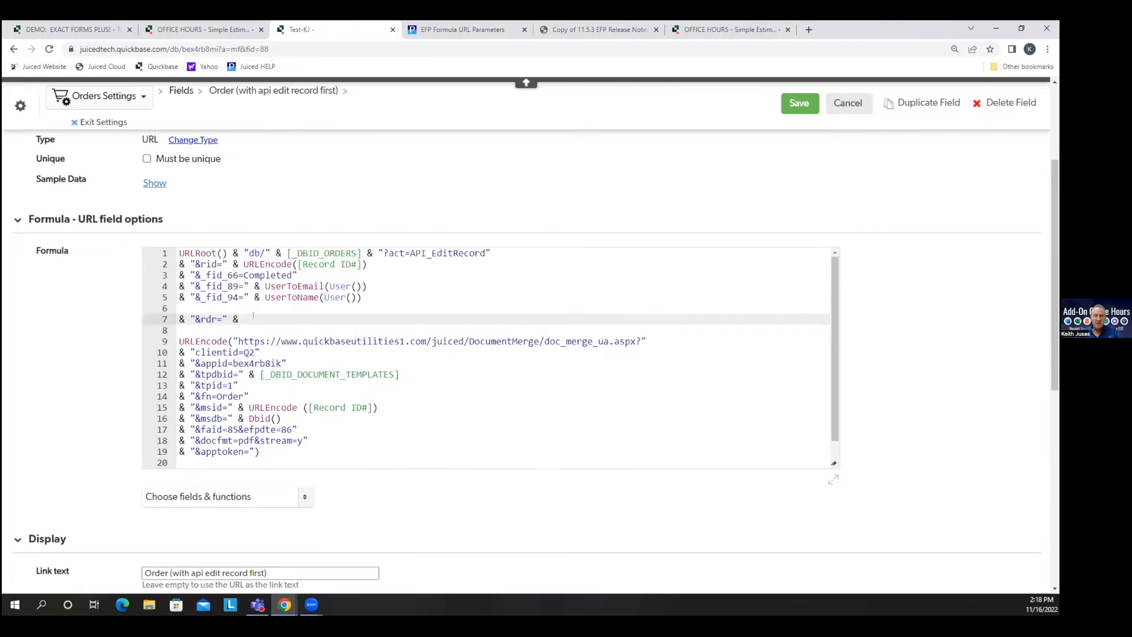
left_click_drag(250, 319, 177, 251)
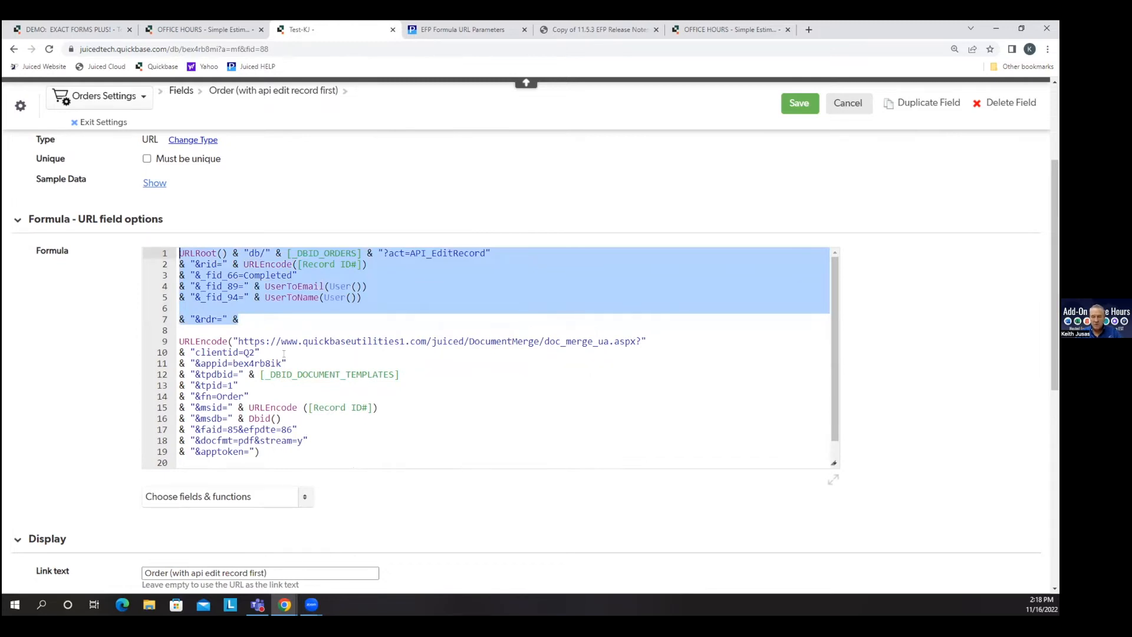
Exit the field settings, generate the document with Order (with api edit record first), and close the document preview
left_click(109, 122)
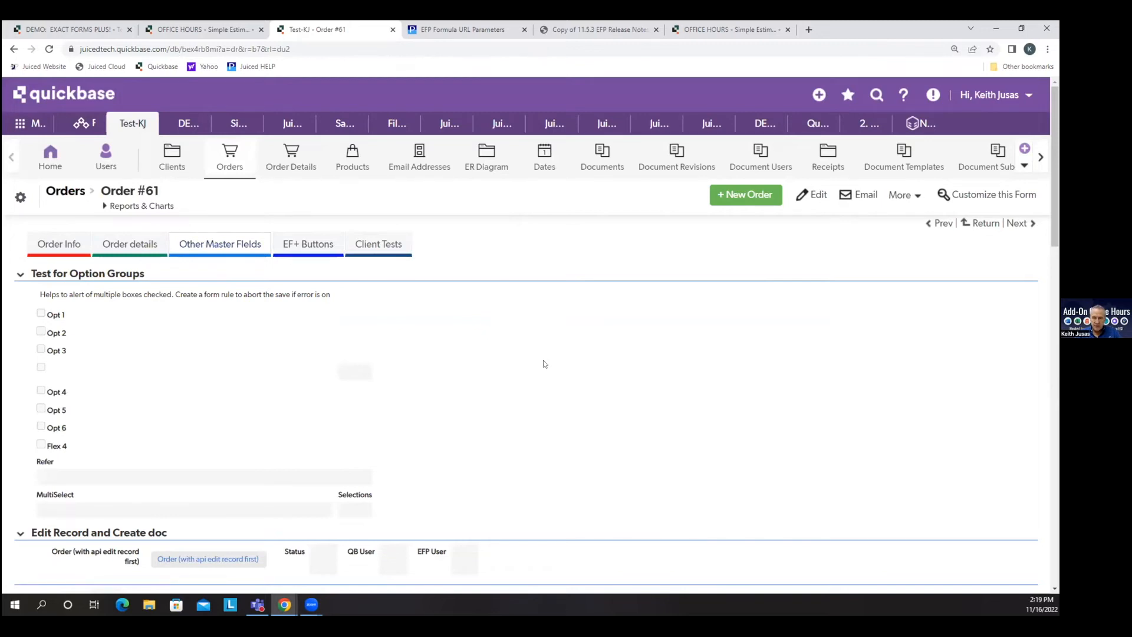
scroll(548, 364, "down", 4)
left_click(206, 342)
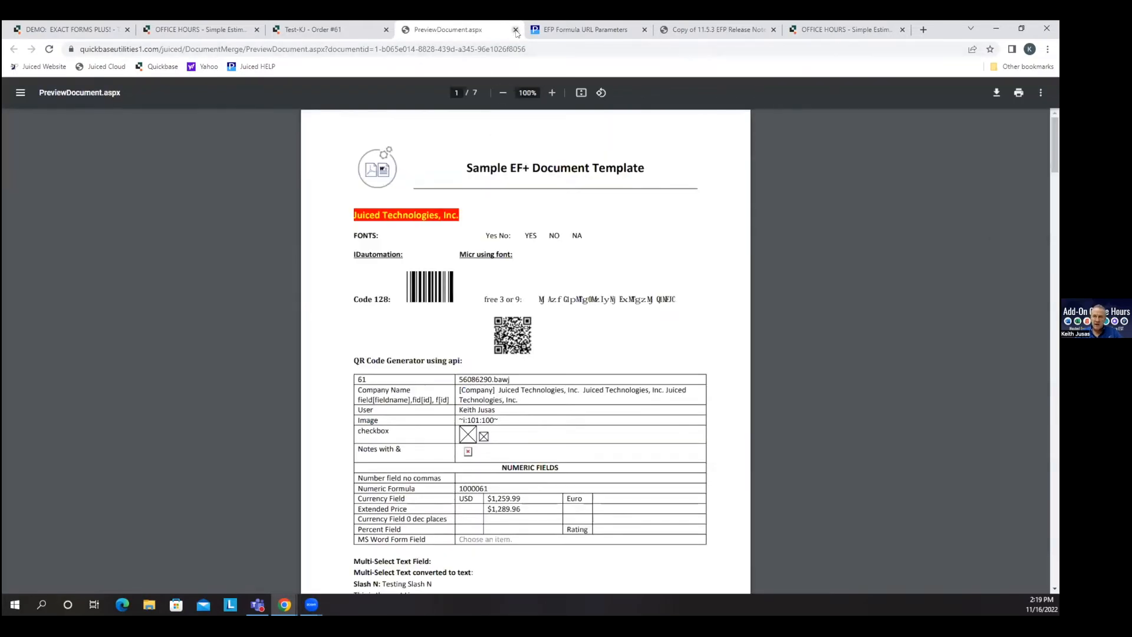
left_click(516, 29)
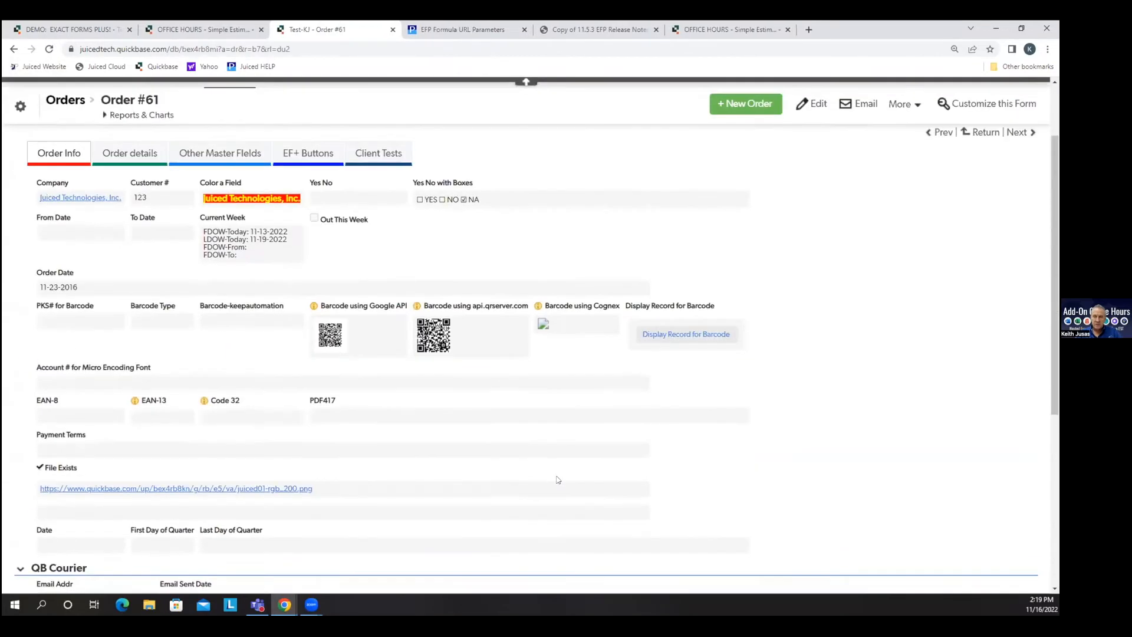
Check the Status, QB User and EFP User fields in the order's Edit Record and Create doc section
scroll(387, 201, "up", 3)
left_click(245, 209)
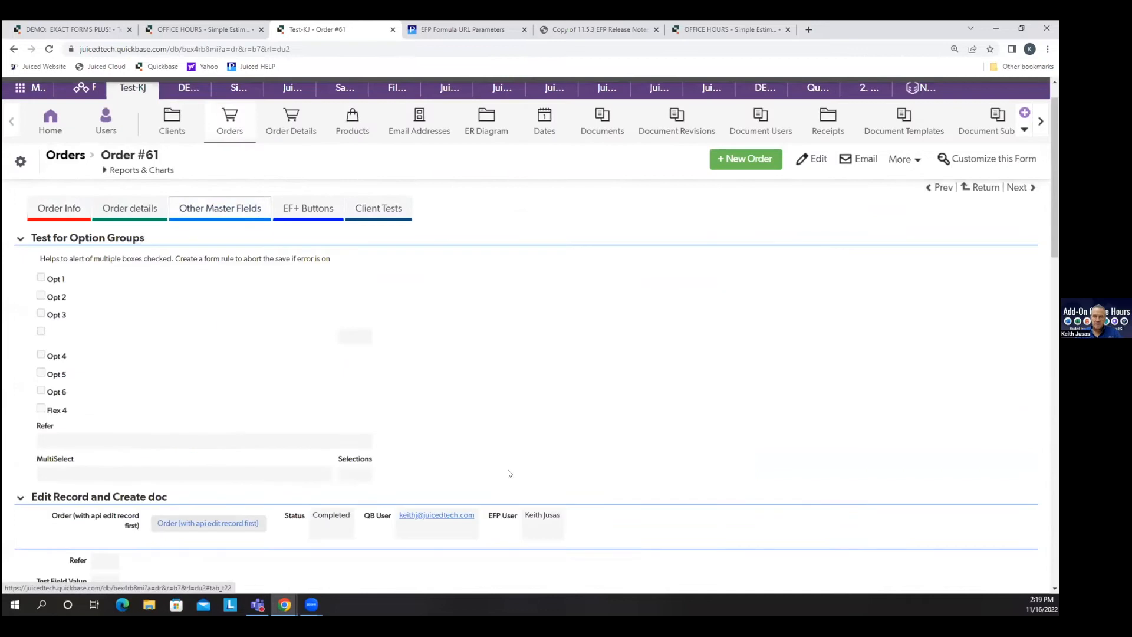
scroll(439, 378, "down", 3)
double_click(329, 350)
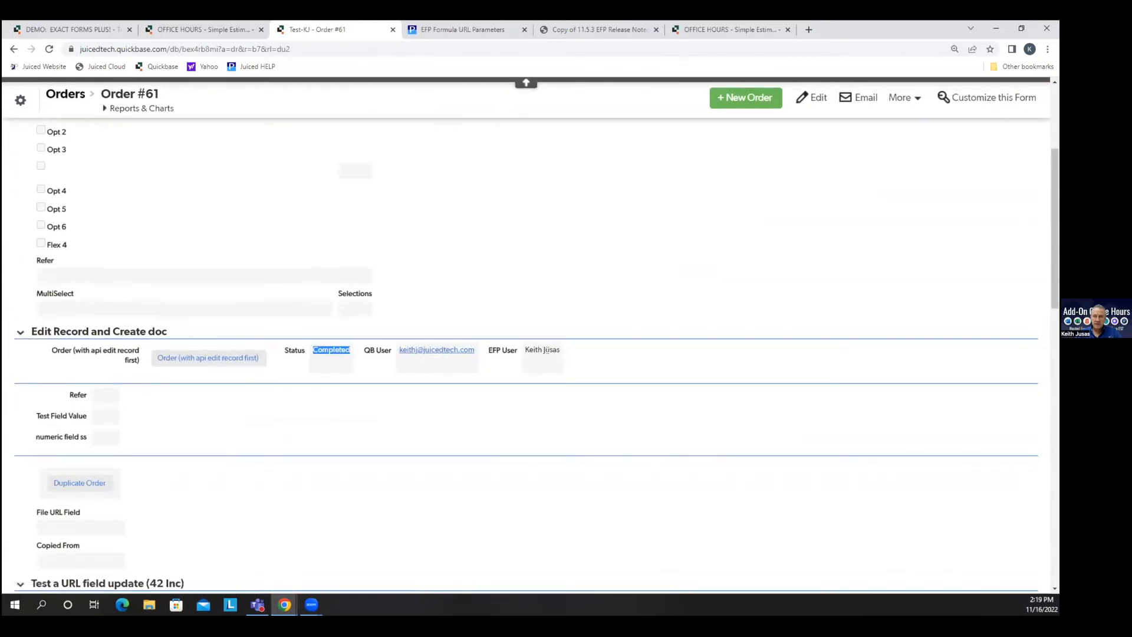
scroll(627, 516, "up", 3)
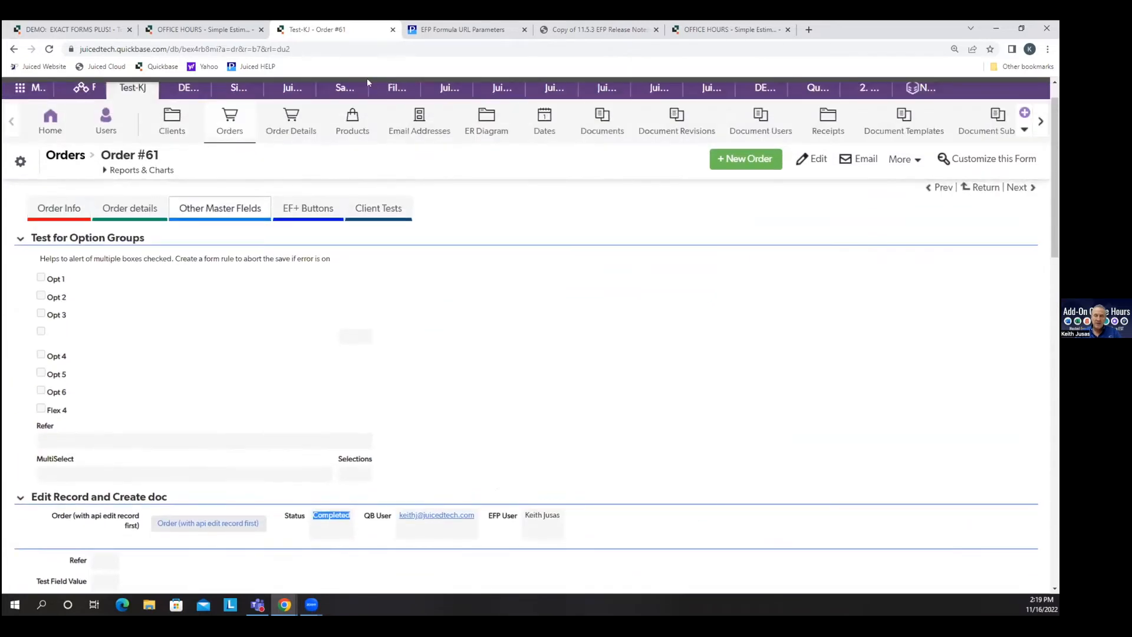
Return to the Generate EFP Document field's formula and examine its upmap=61:33|62:27|33:64 and uid=60 lines, highlighting the upmap parameter
left_click(211, 33)
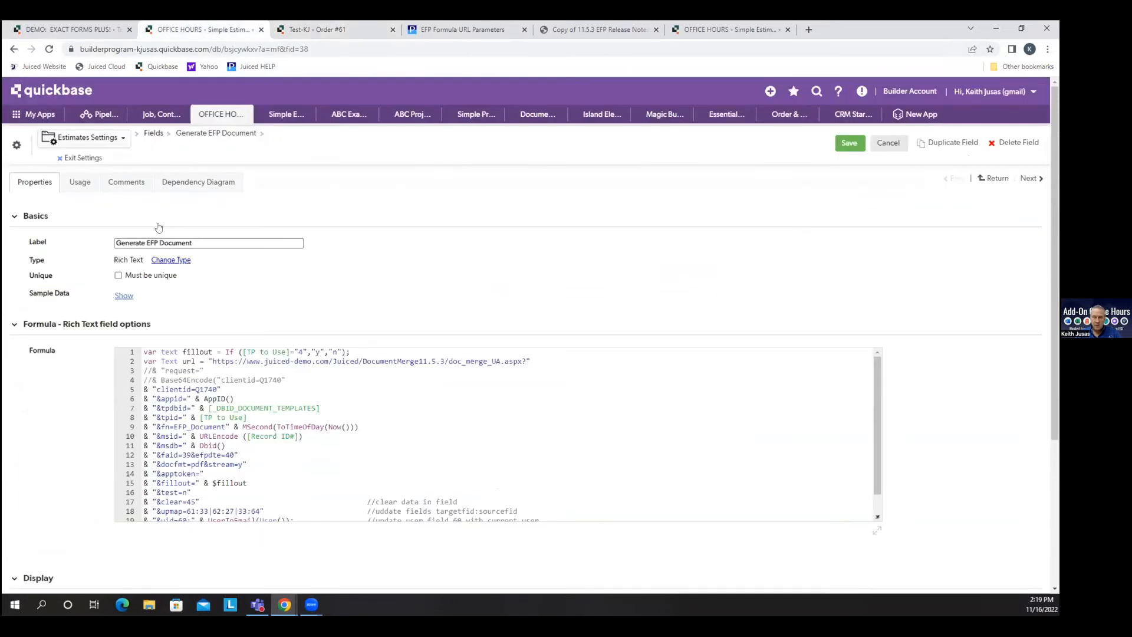
scroll(476, 422, "down", 3)
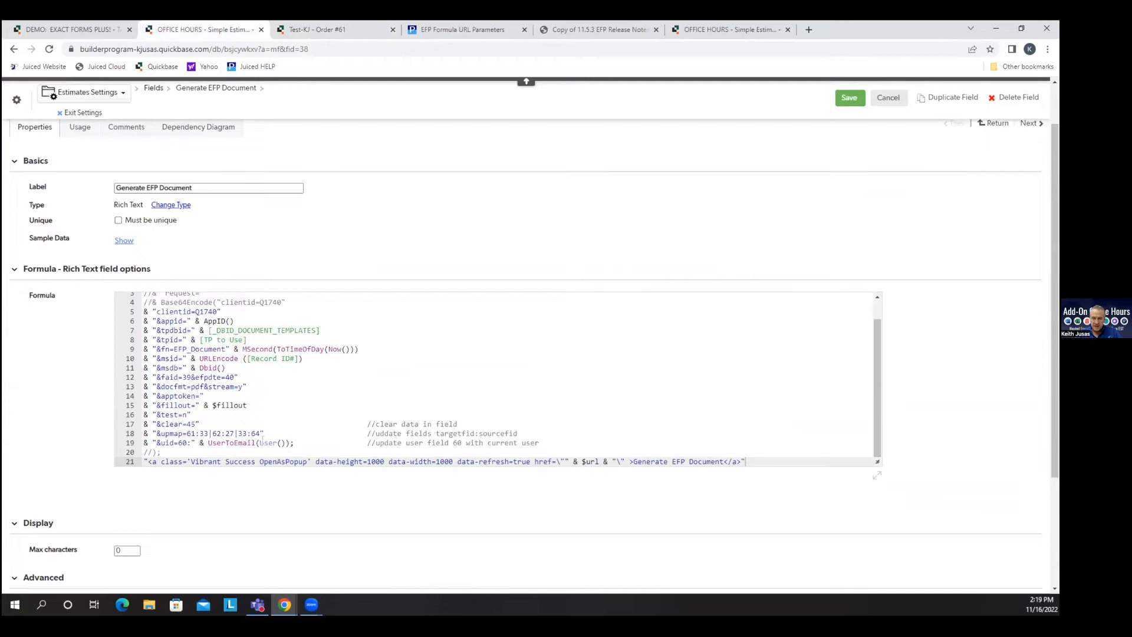
left_click_drag(540, 442, 121, 430)
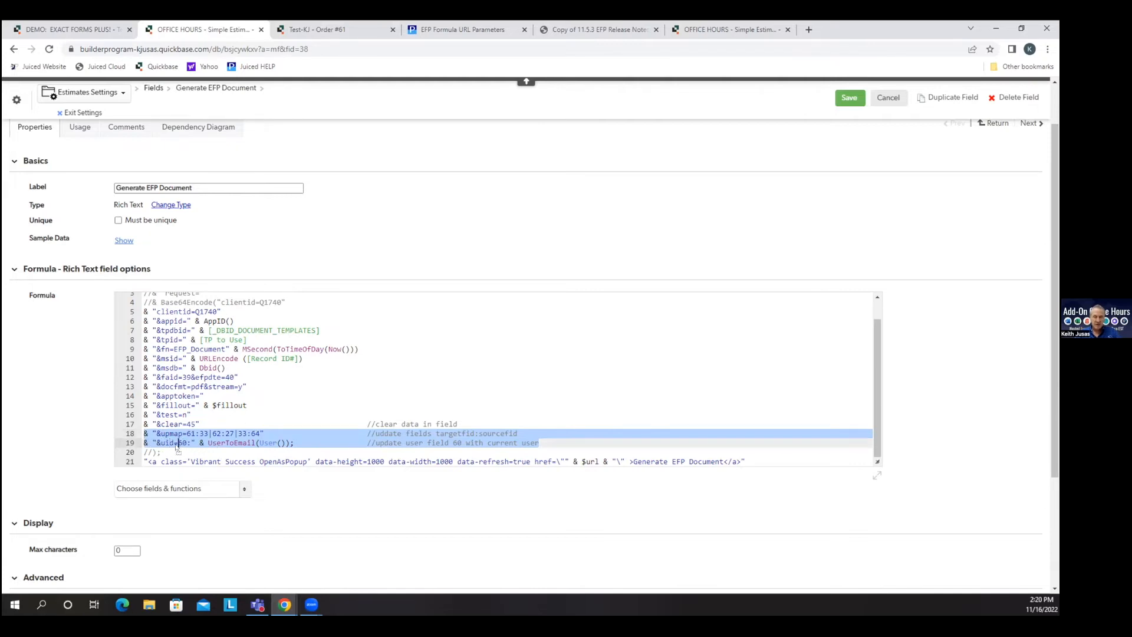
left_click(143, 443)
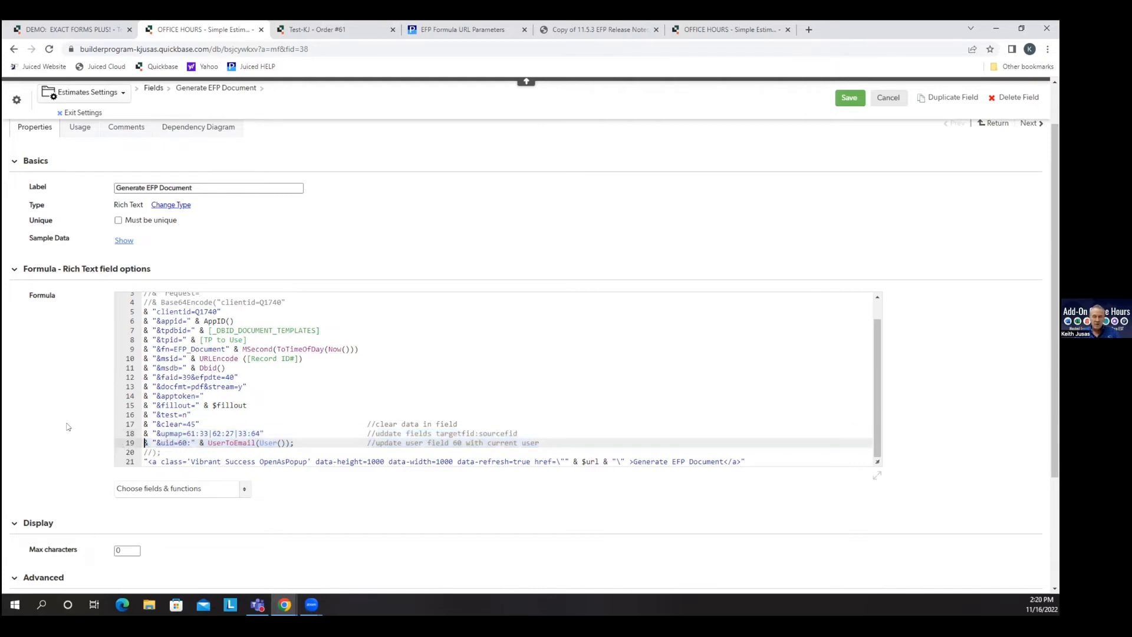
double_click(184, 443)
left_click_drag(152, 433, 272, 434)
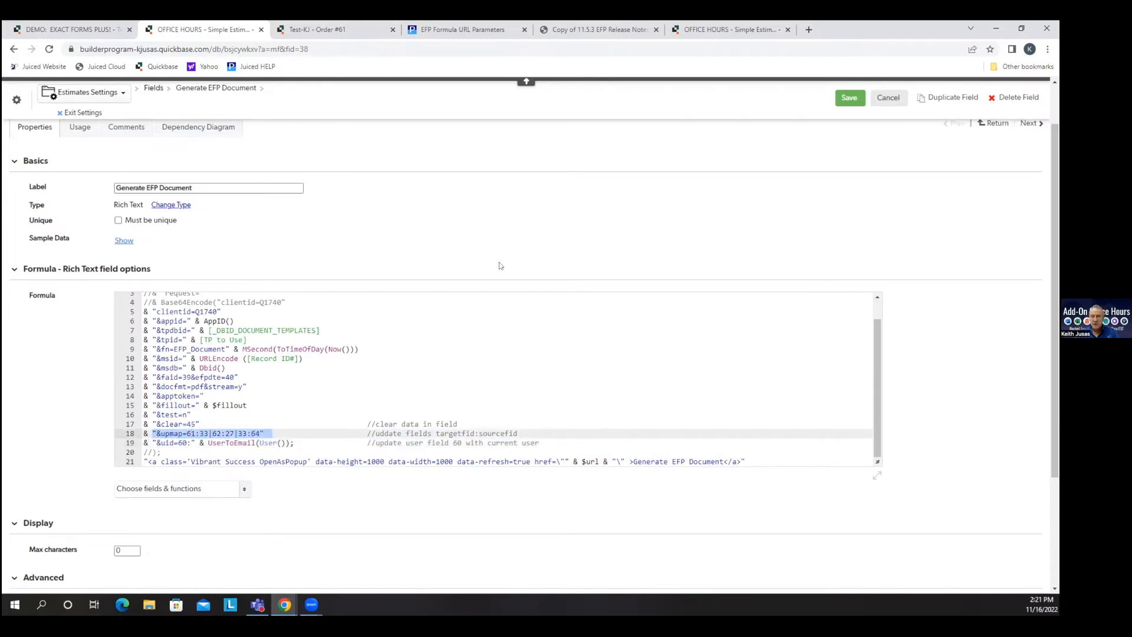
scroll(476, 376, "up", 3)
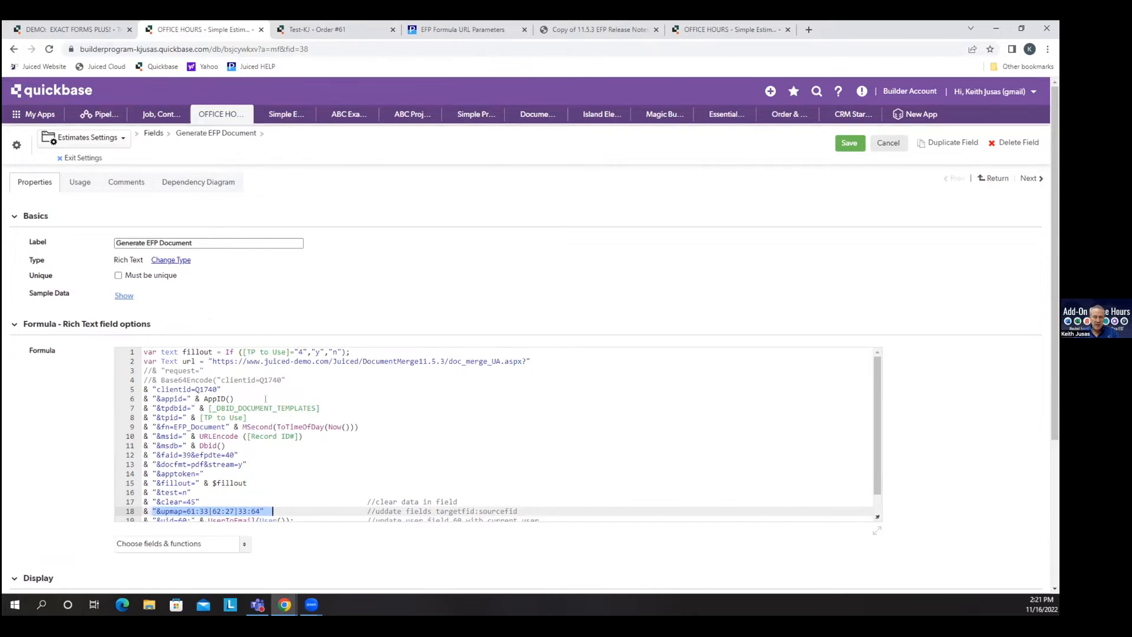
scroll(266, 400, "down", 3)
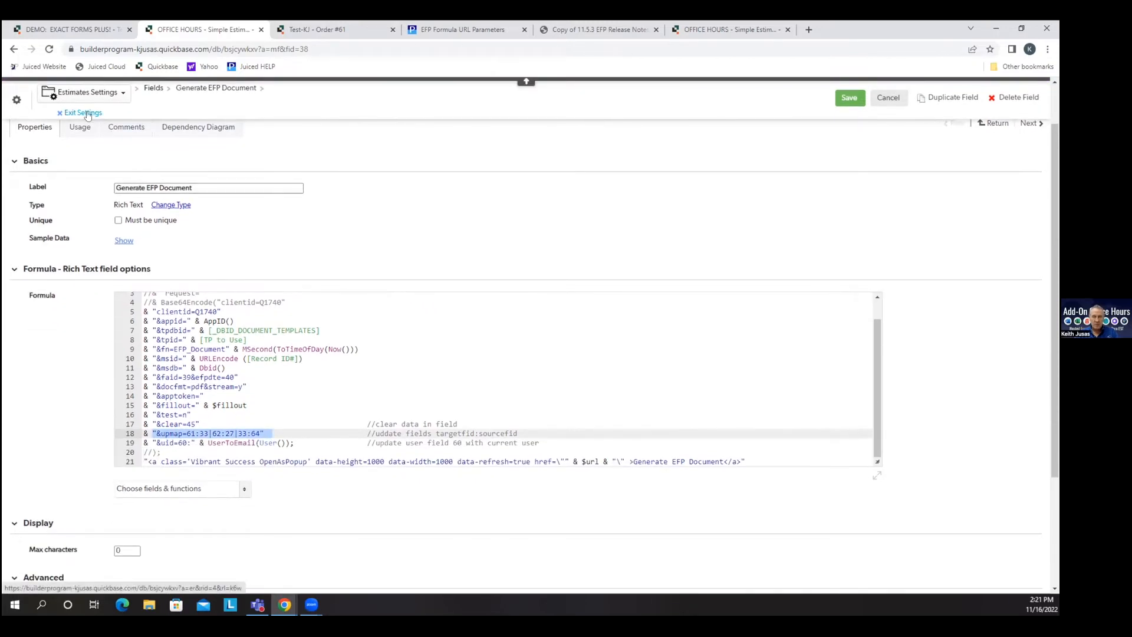
Exit the field settings and review the estimate's Status, Estimate # and Invoice # fields and its Update Fields (upmap) section
left_click(85, 113)
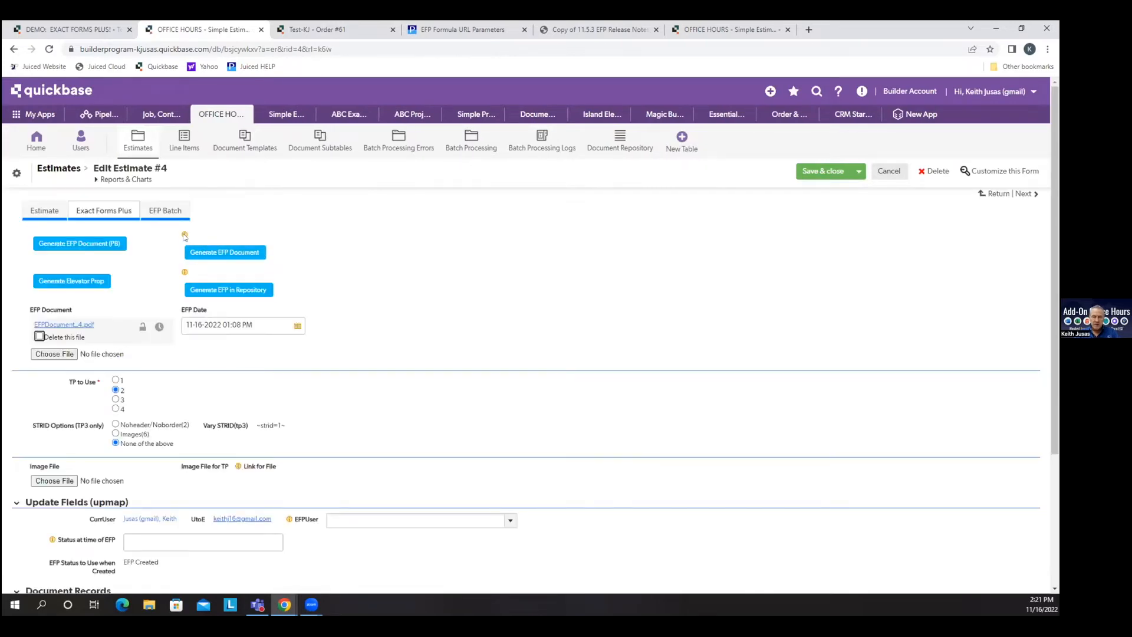
mouse_move(185, 236)
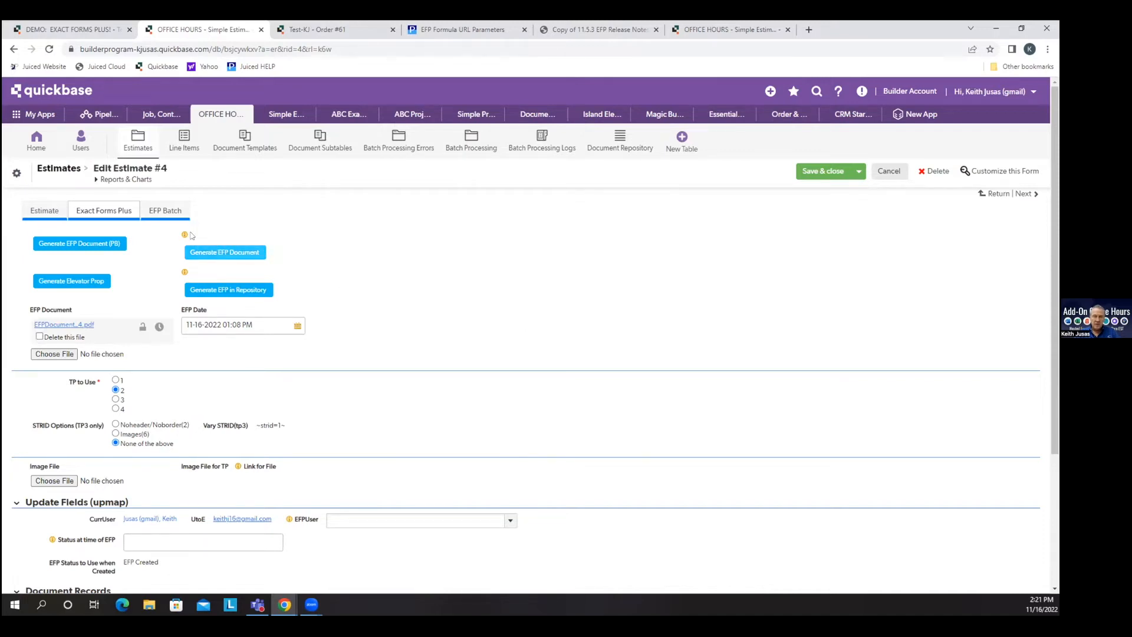
left_click(45, 210)
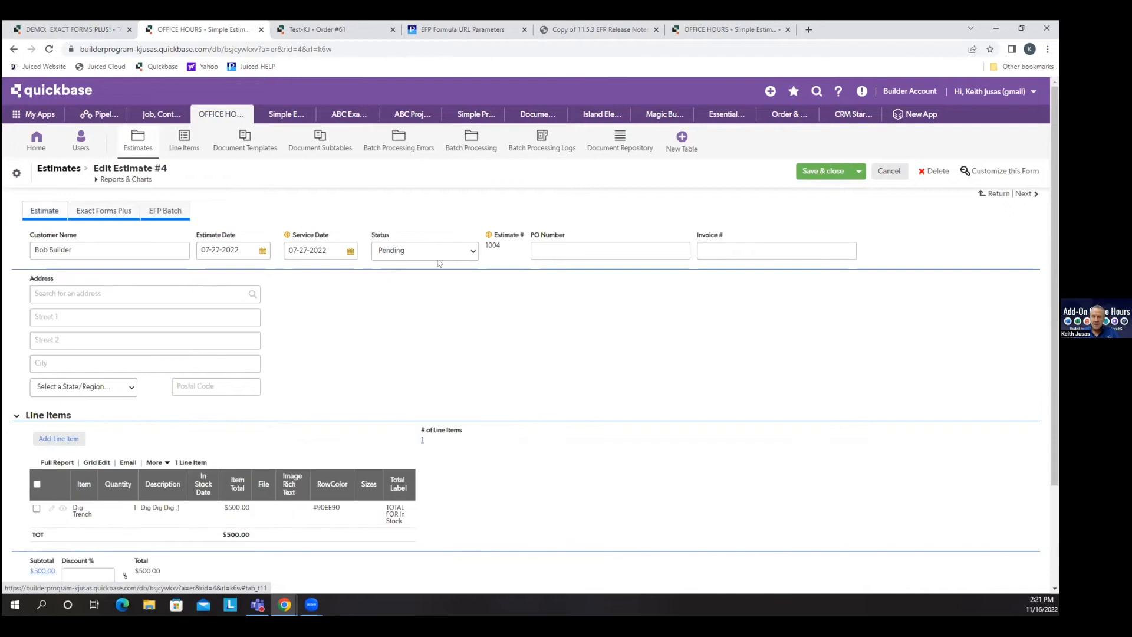
left_click(767, 251)
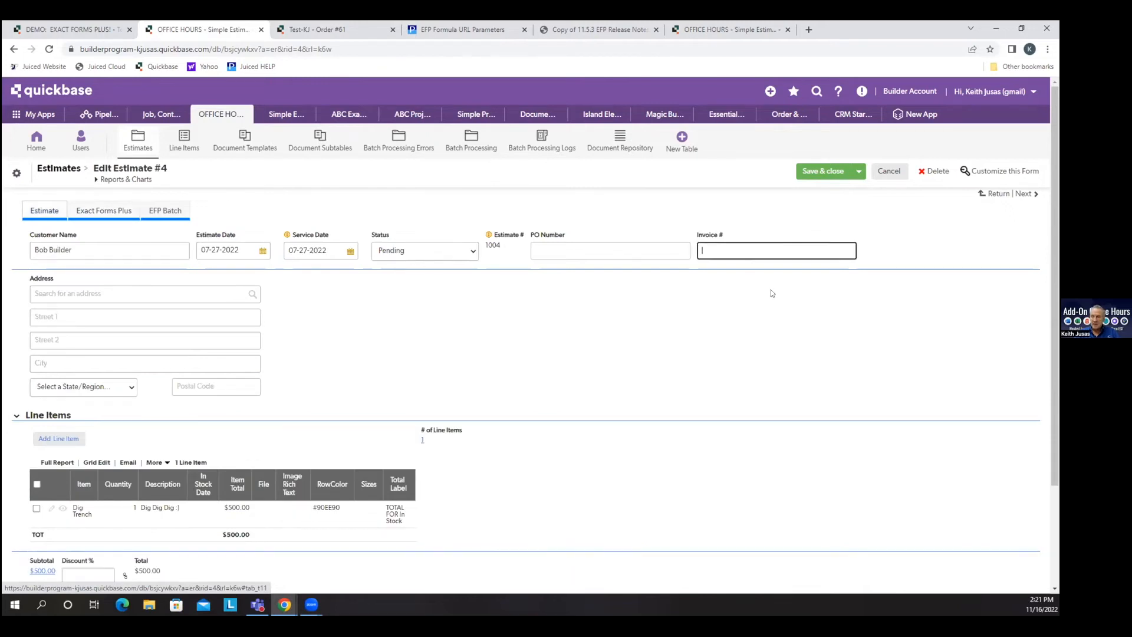
left_click_drag(506, 250, 482, 245)
left_click(615, 315)
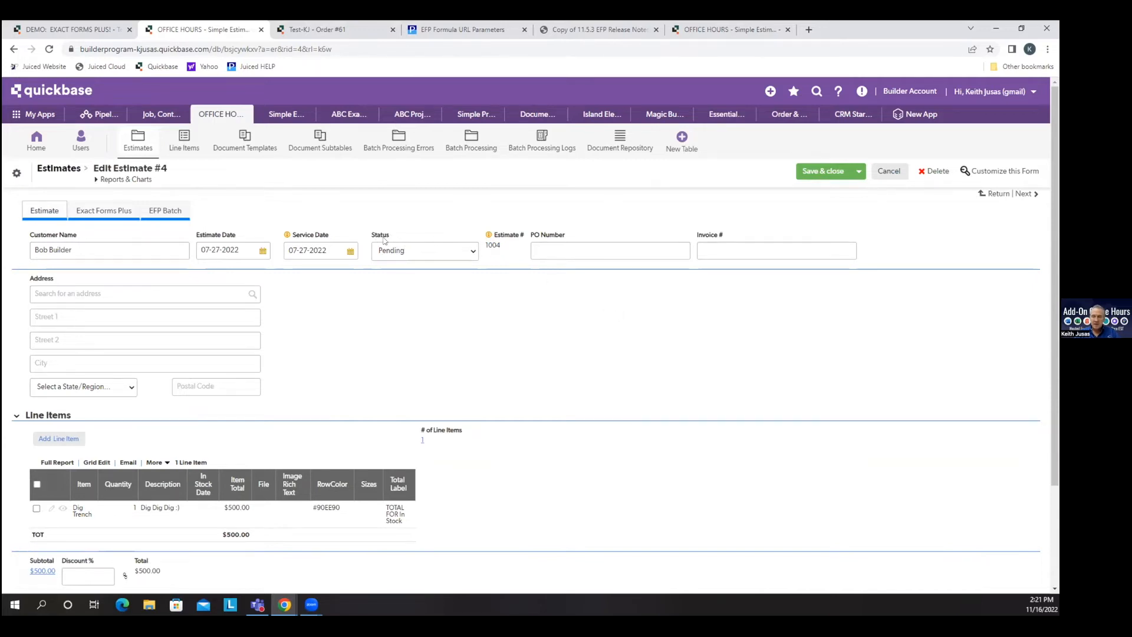
left_click(115, 213)
scroll(118, 463, "down", 2)
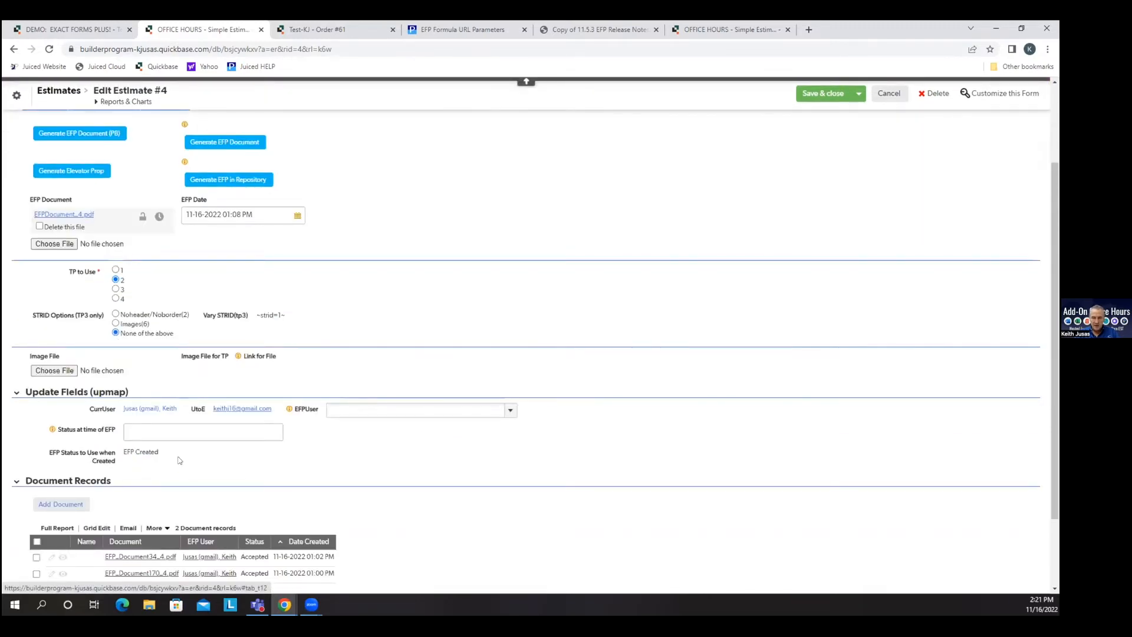
Highlight the EFP Status to Use when Created value and review the document-generation options and Update Fields (upmap) section
left_click_drag(158, 451, 143, 452)
left_click(611, 492)
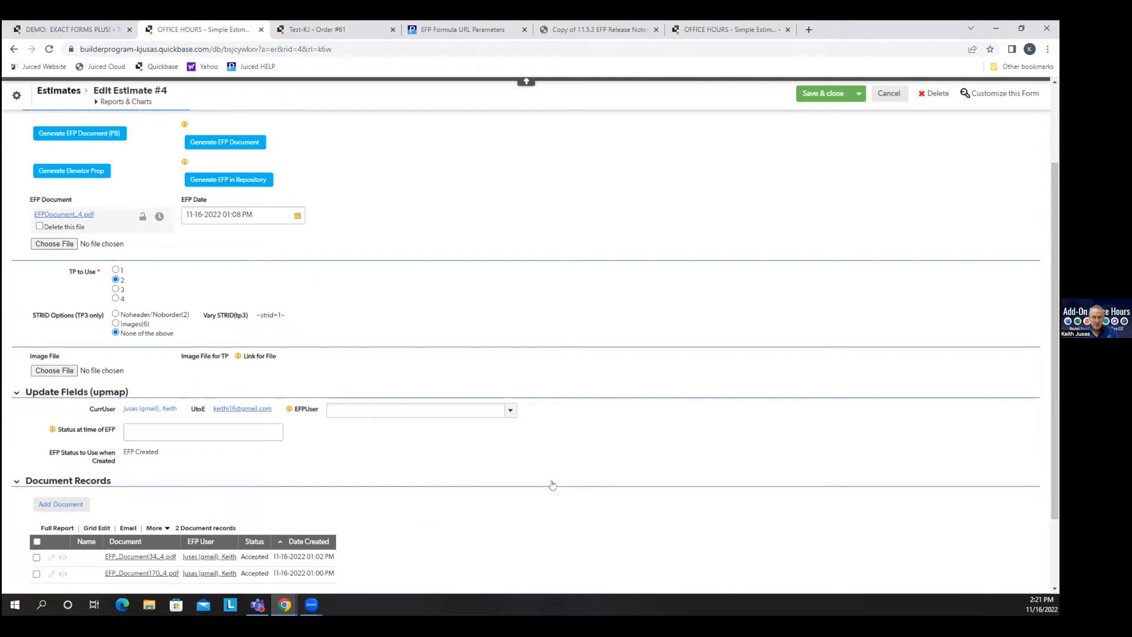
scroll(448, 361, "up", 3)
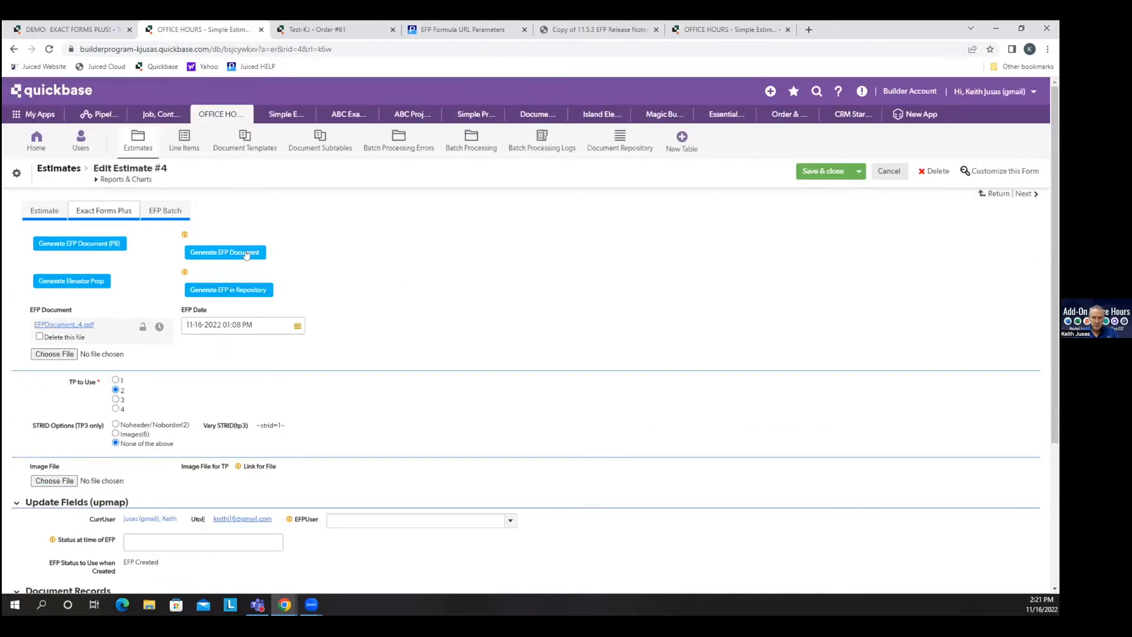
scroll(590, 384, "down", 3)
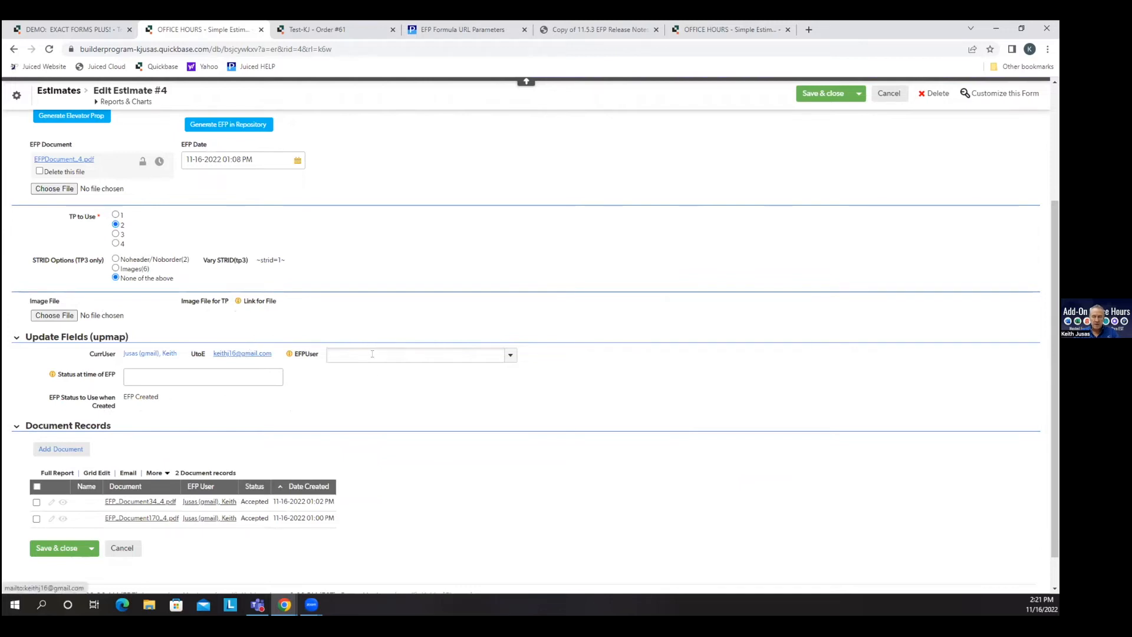
Open the EFPUser field's properties to check its field type, then leave without saving
left_click(311, 353)
left_click(383, 454)
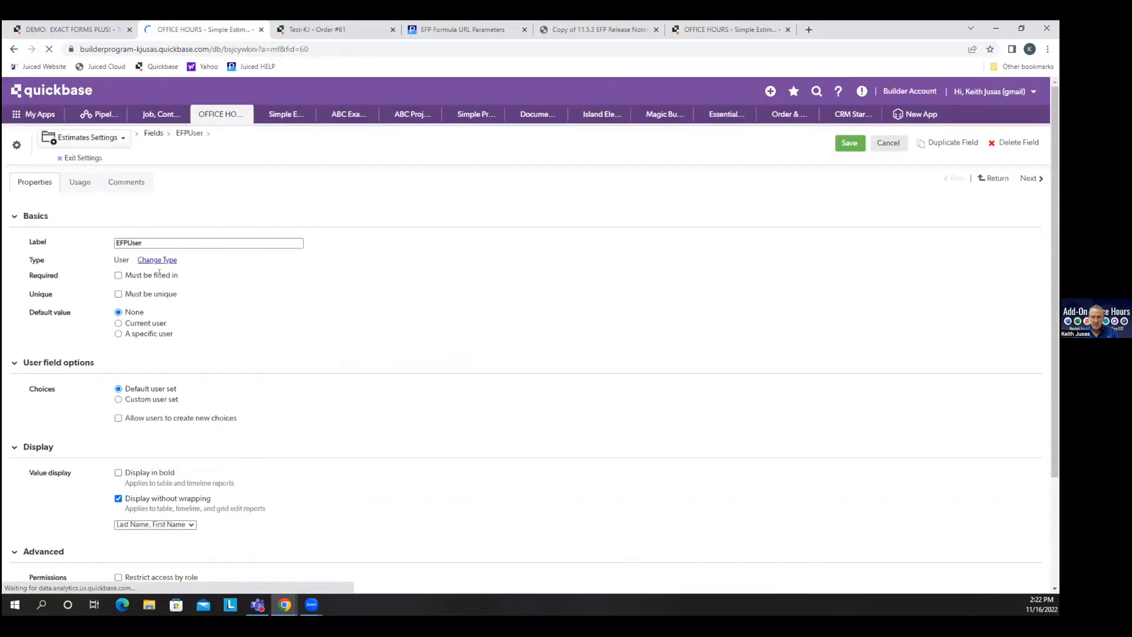
left_click(877, 145)
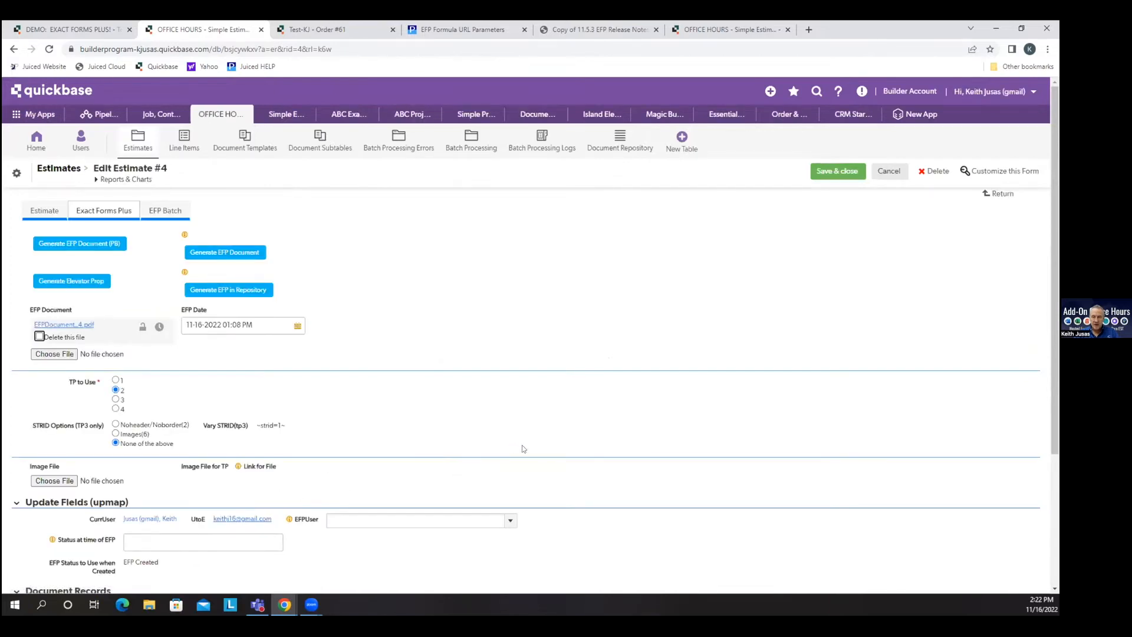
Compare the Update Fields (upmap) section with the estimate's main details before generating the document
scroll(523, 449, "down", 2)
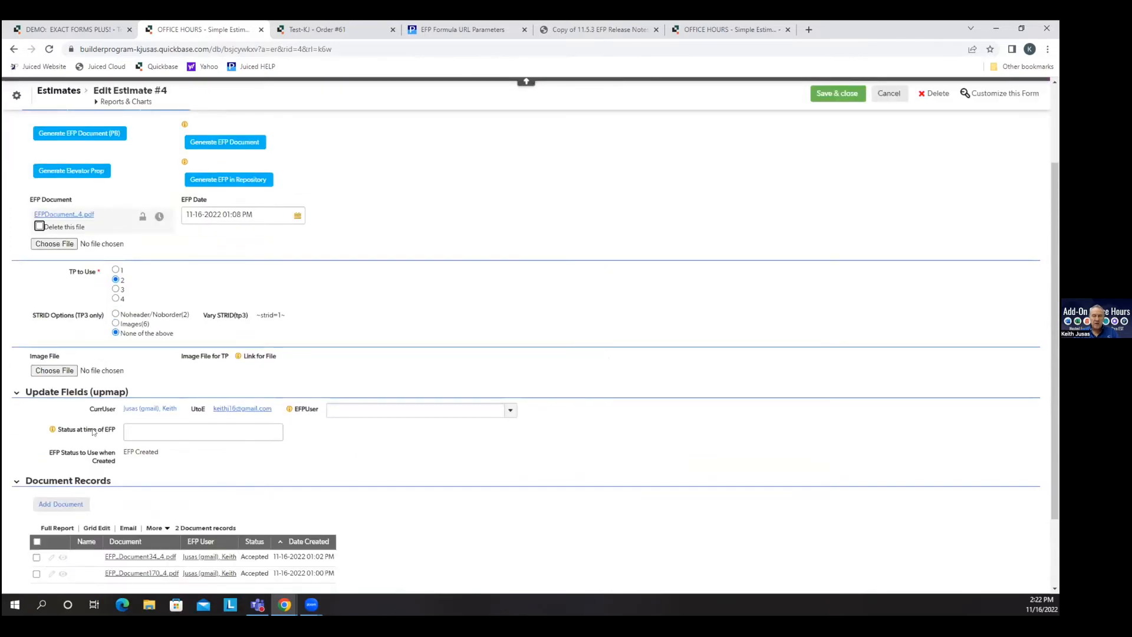
scroll(489, 334, "up", 2)
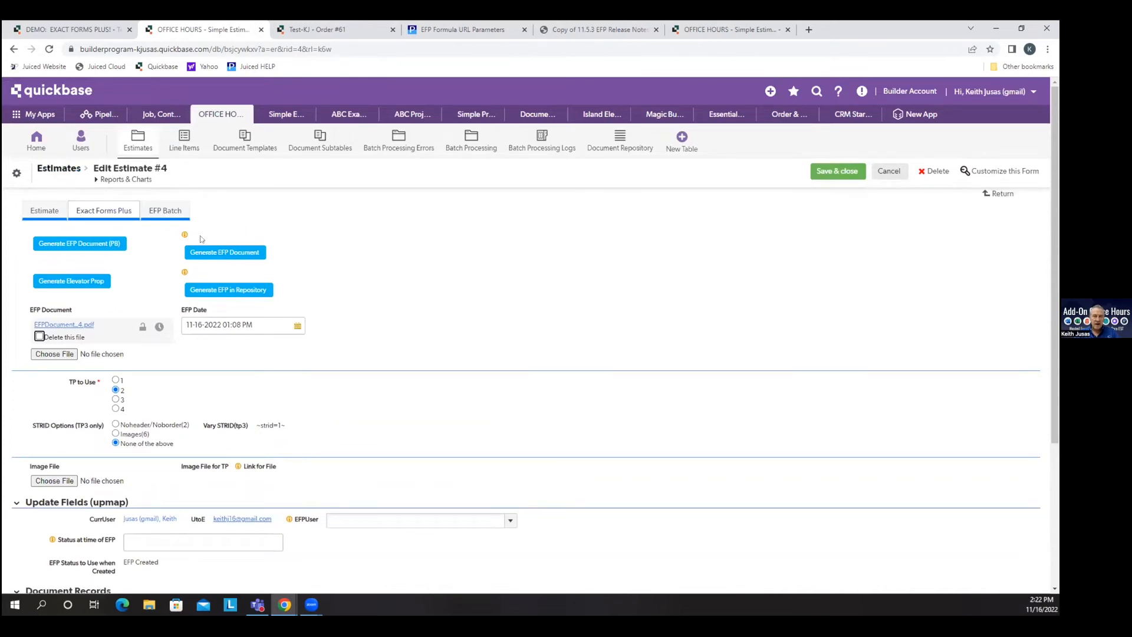
scroll(168, 452, "down", 2)
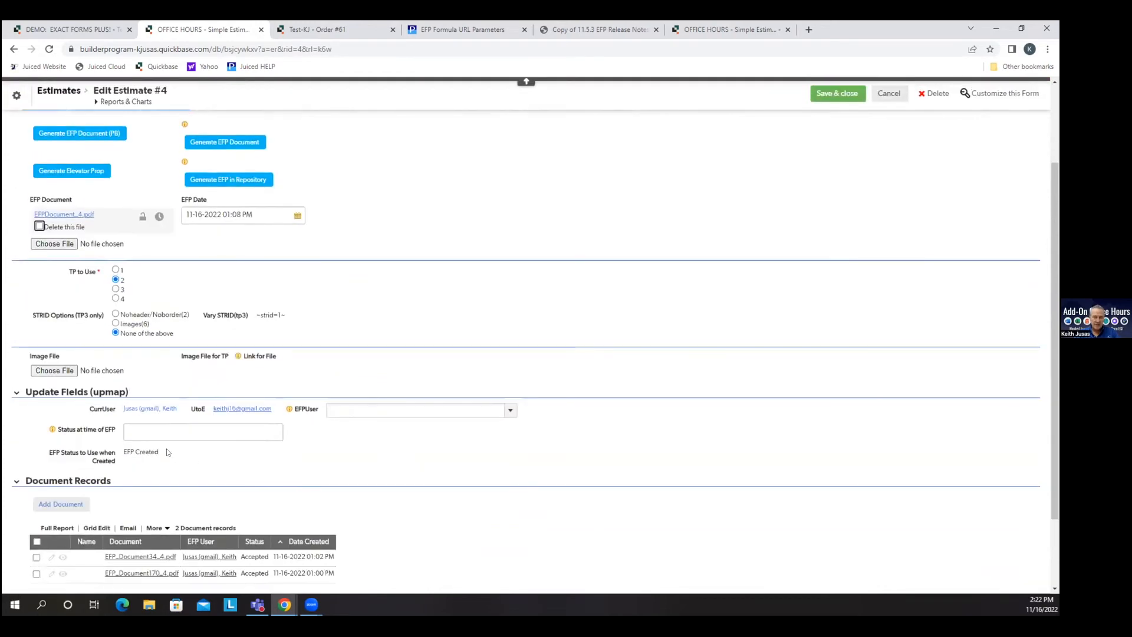
scroll(447, 333, "up", 2)
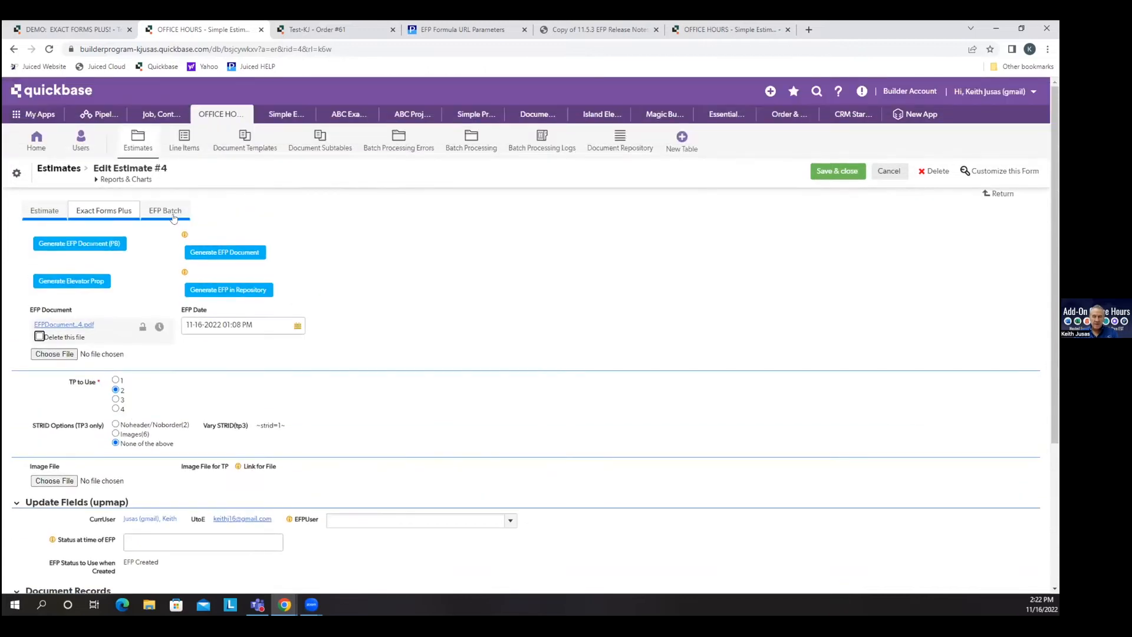
left_click(40, 212)
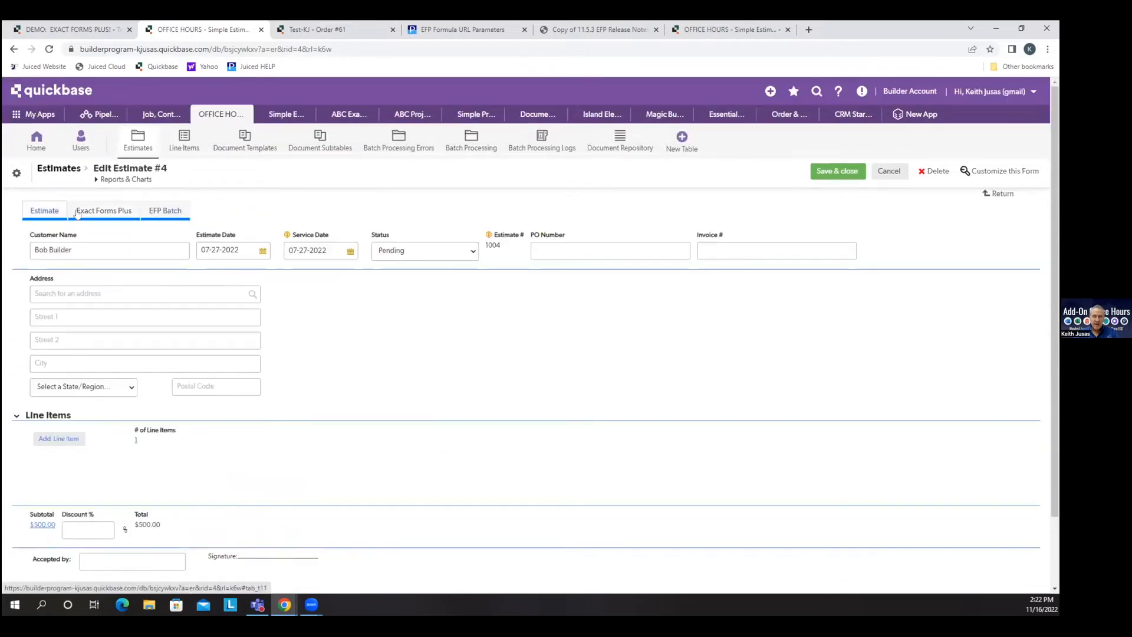
left_click(121, 211)
scroll(578, 411, "down", 2)
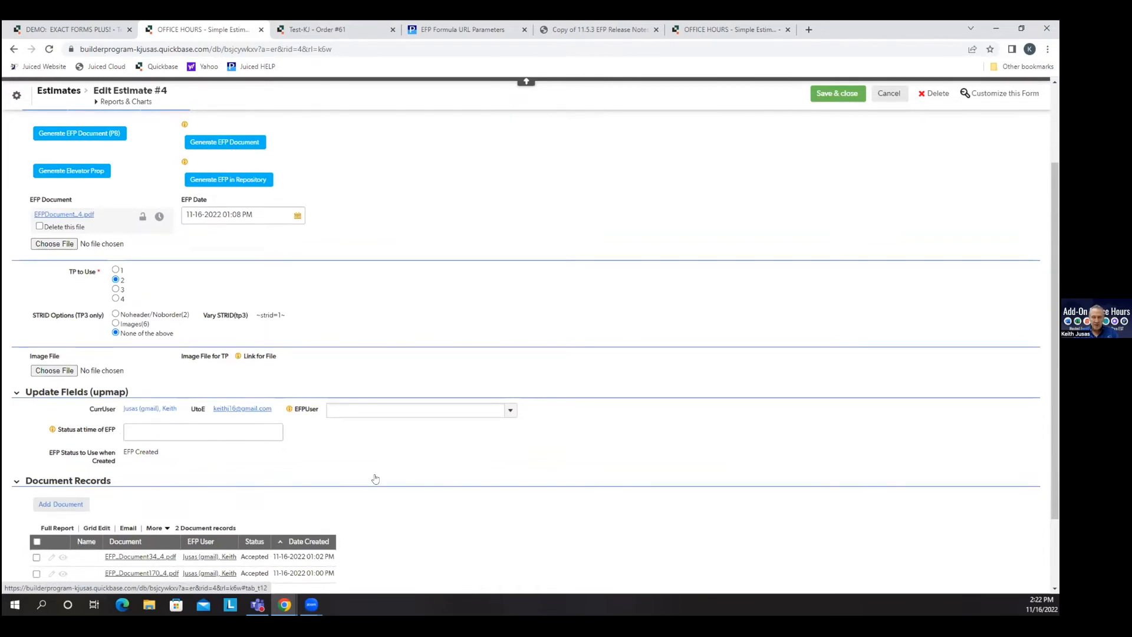
scroll(374, 481, "up", 2)
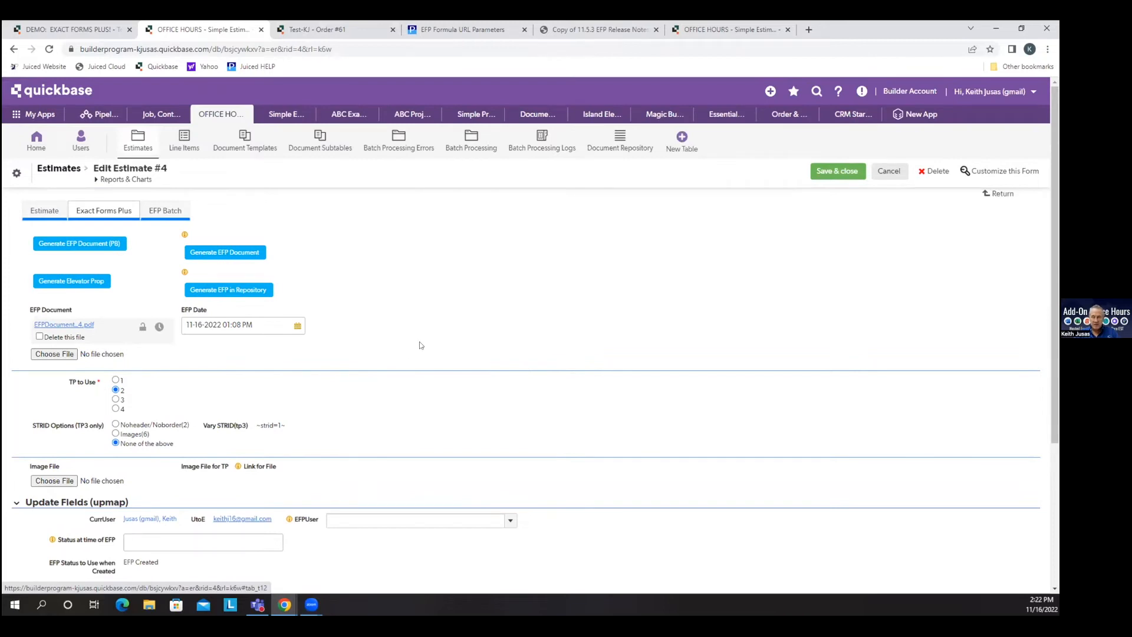
Check the available Status choices and the Invoice # field in the estimate's main details, leaving the selection as is
left_click(50, 212)
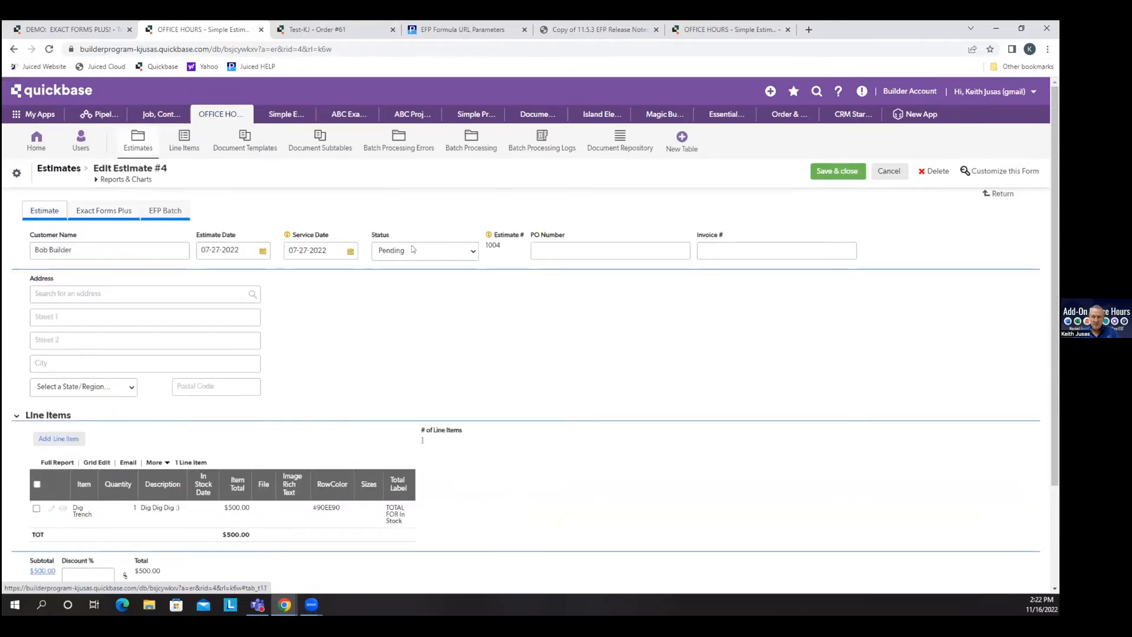
left_click(474, 254)
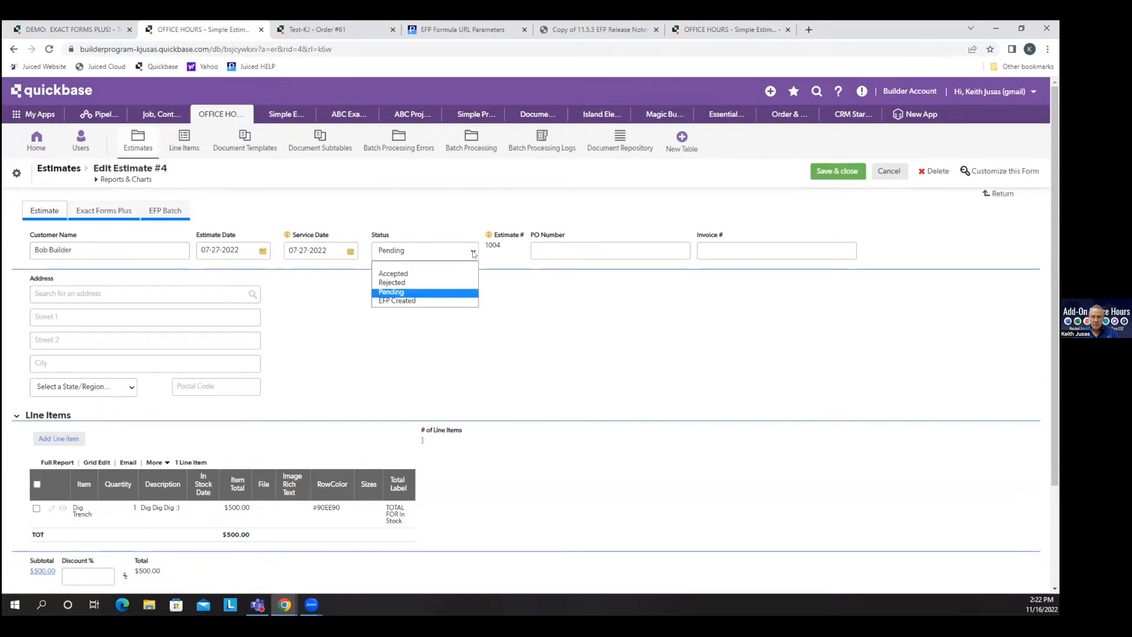
left_click(473, 254)
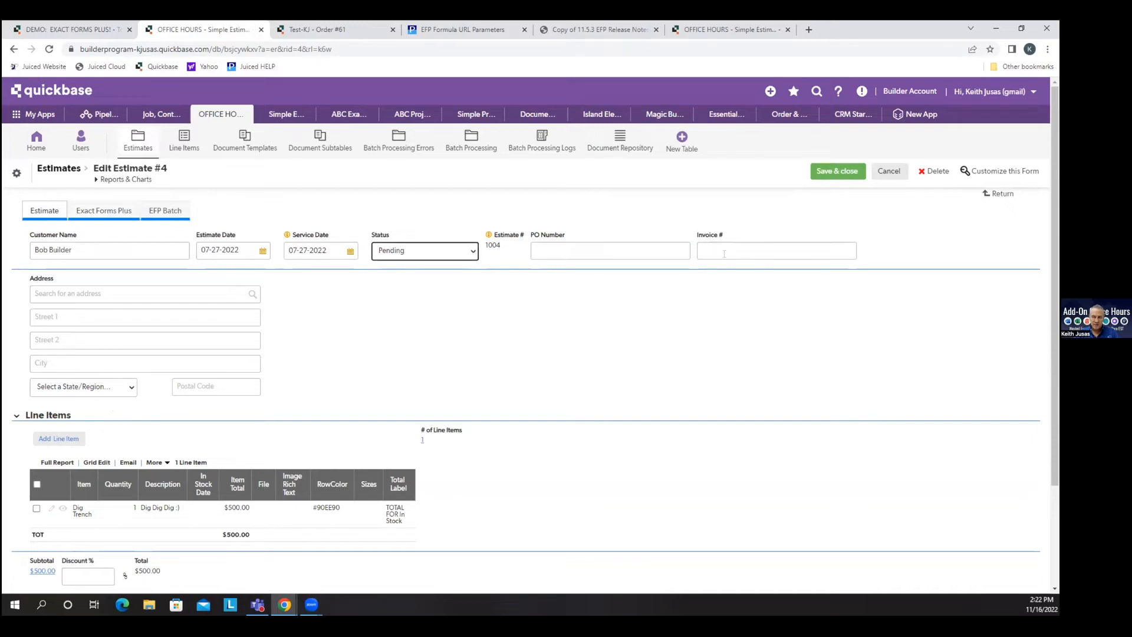
Generate the estimate's document with Generate EFP Document and close the document preview
left_click(104, 211)
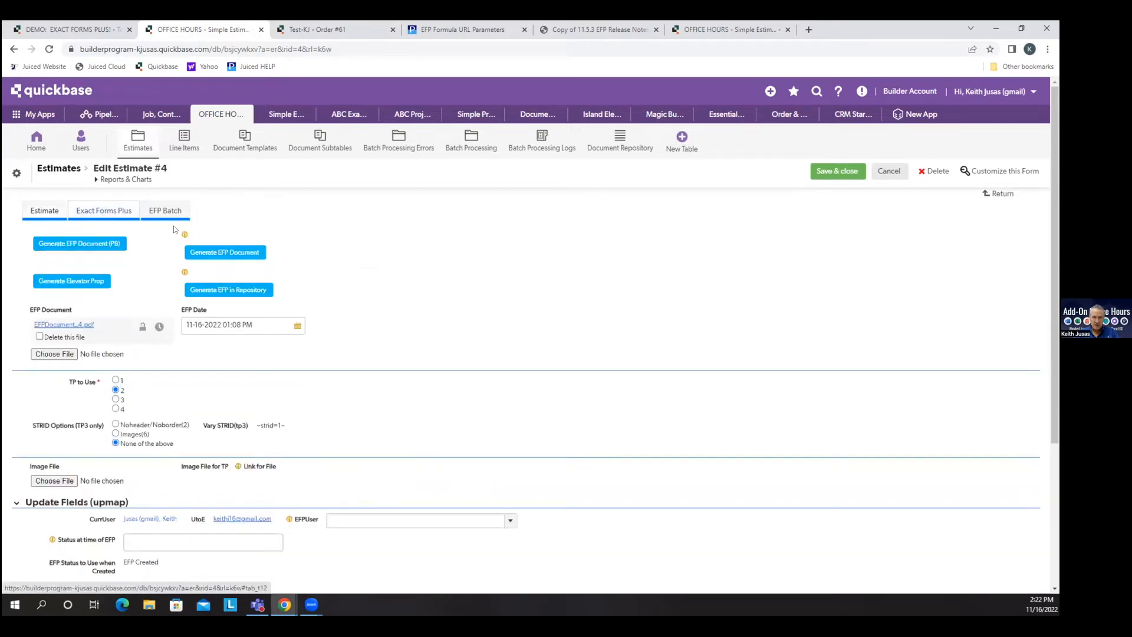
left_click(217, 252)
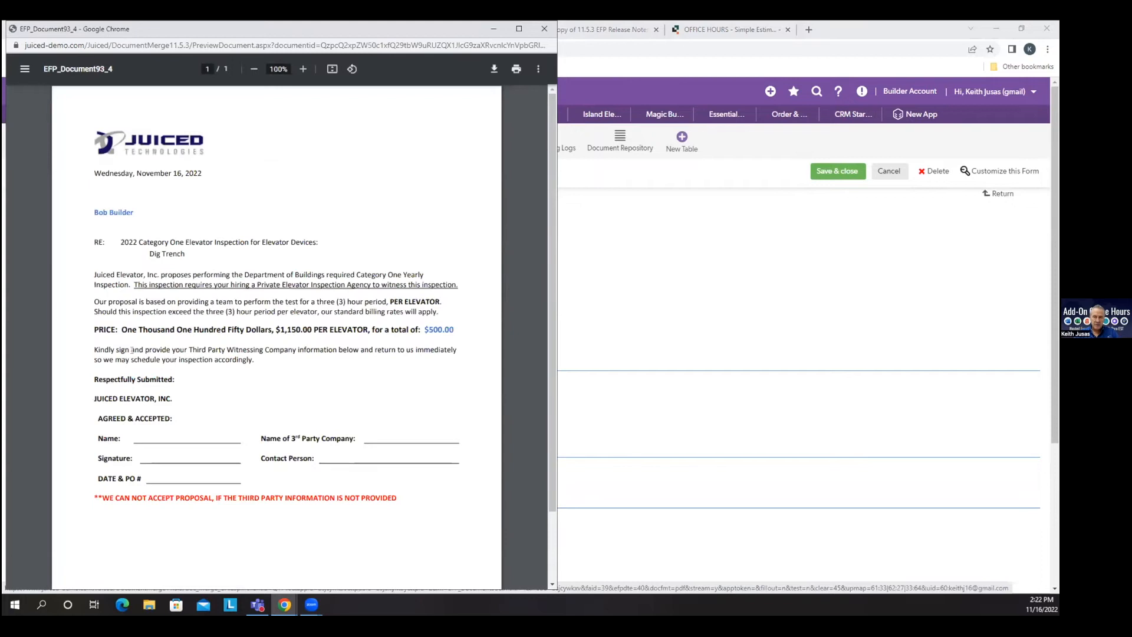
left_click(544, 29)
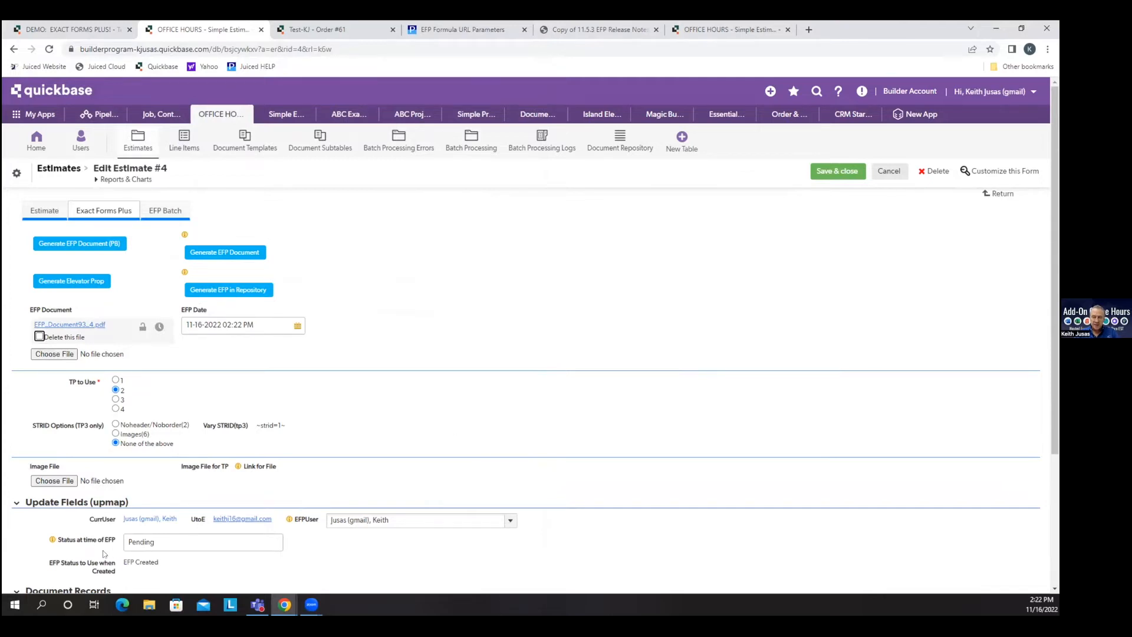
Check the estimate's Status field and compare its Invoice # with its Estimate #
left_click(53, 213)
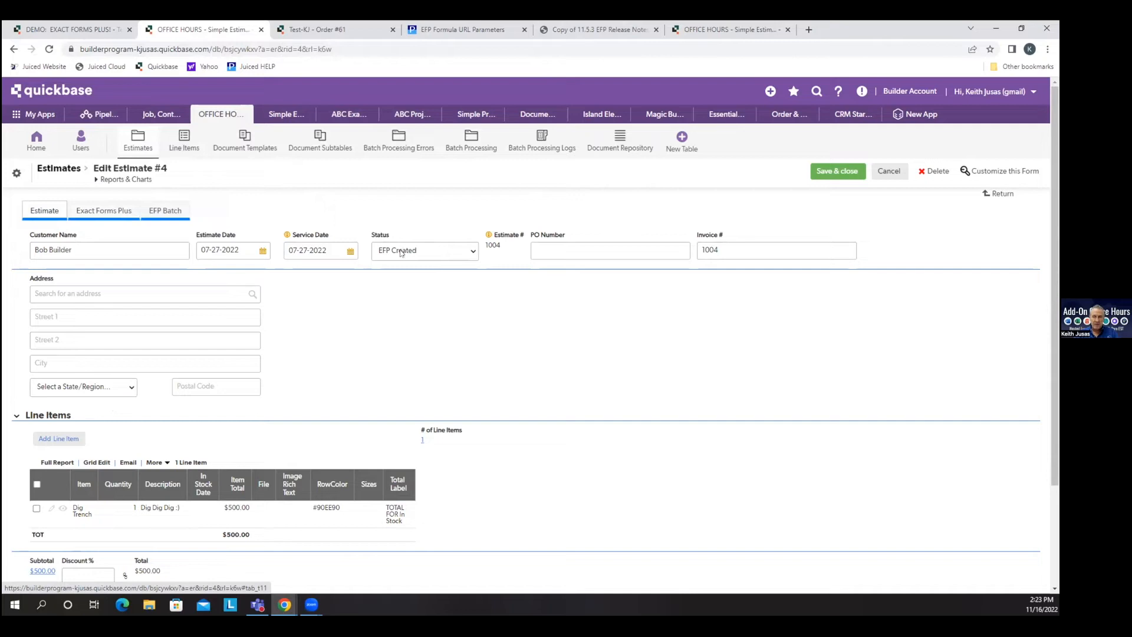
double_click(737, 254)
left_click(505, 248)
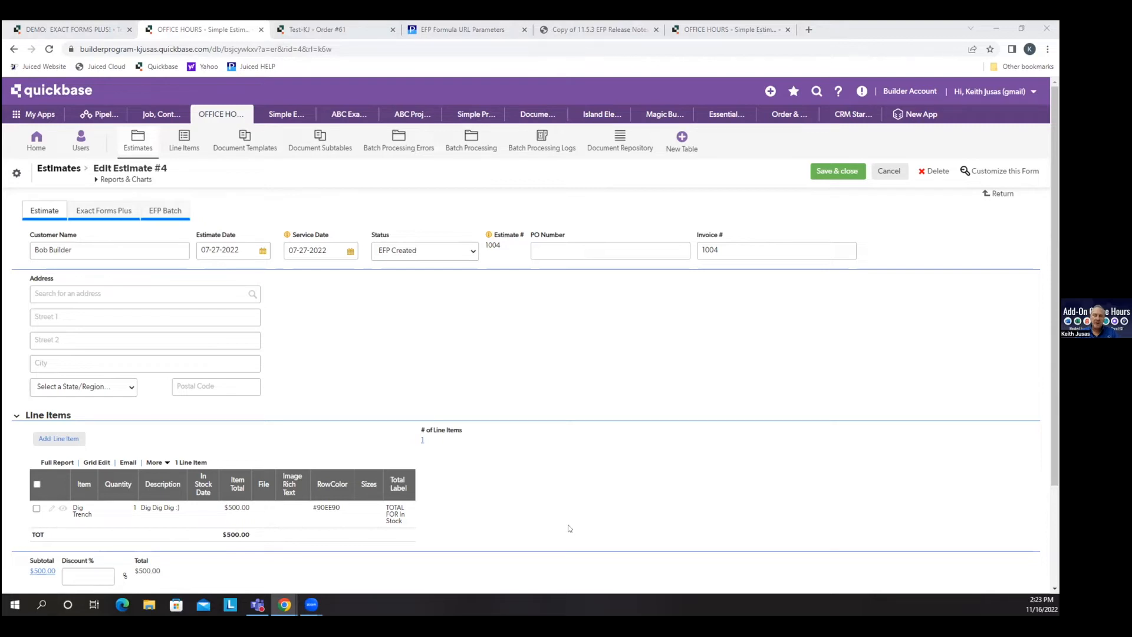
Examine the formula of the EFP Status to Use when Created field, highlighting its text, and exit the field settings
left_click(110, 211)
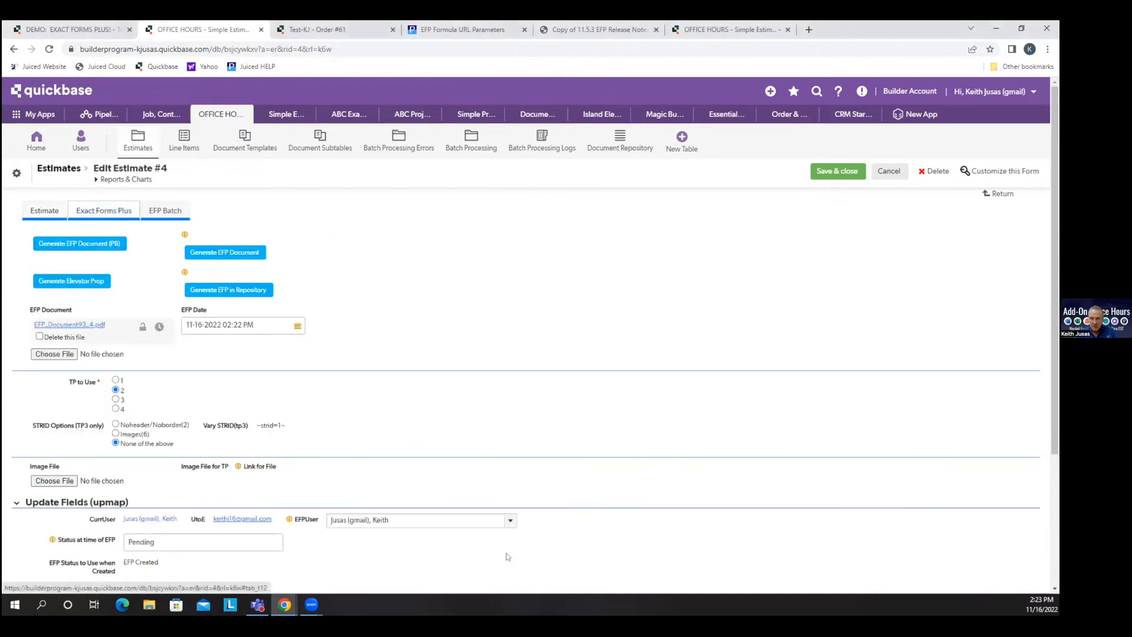
scroll(83, 372, "down", 4)
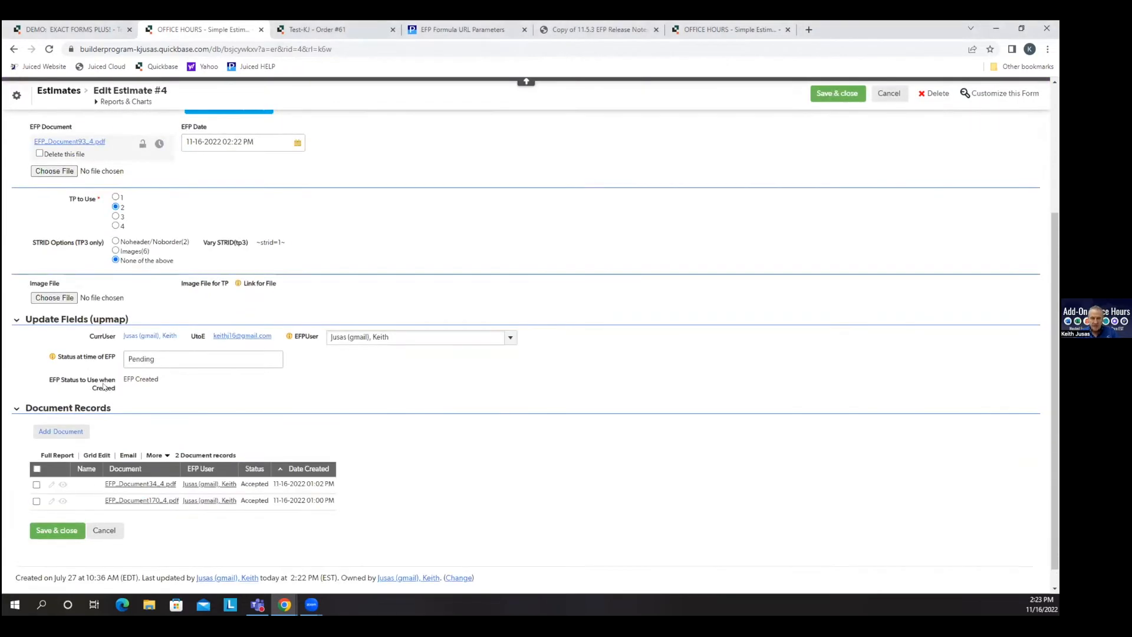
left_click(171, 485)
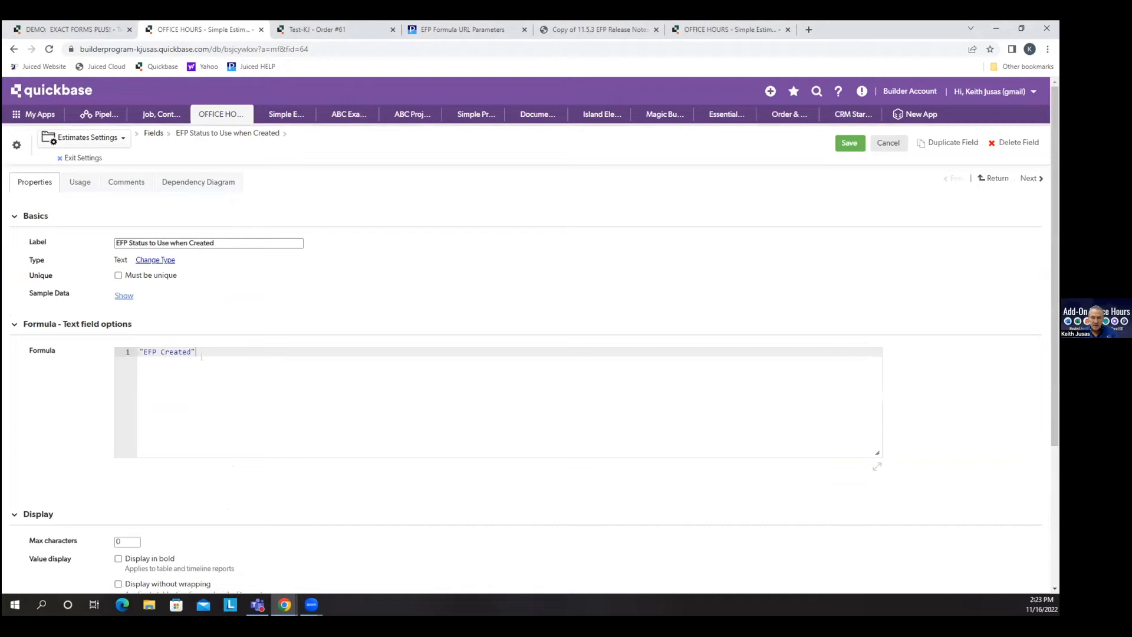
triple_click(200, 350)
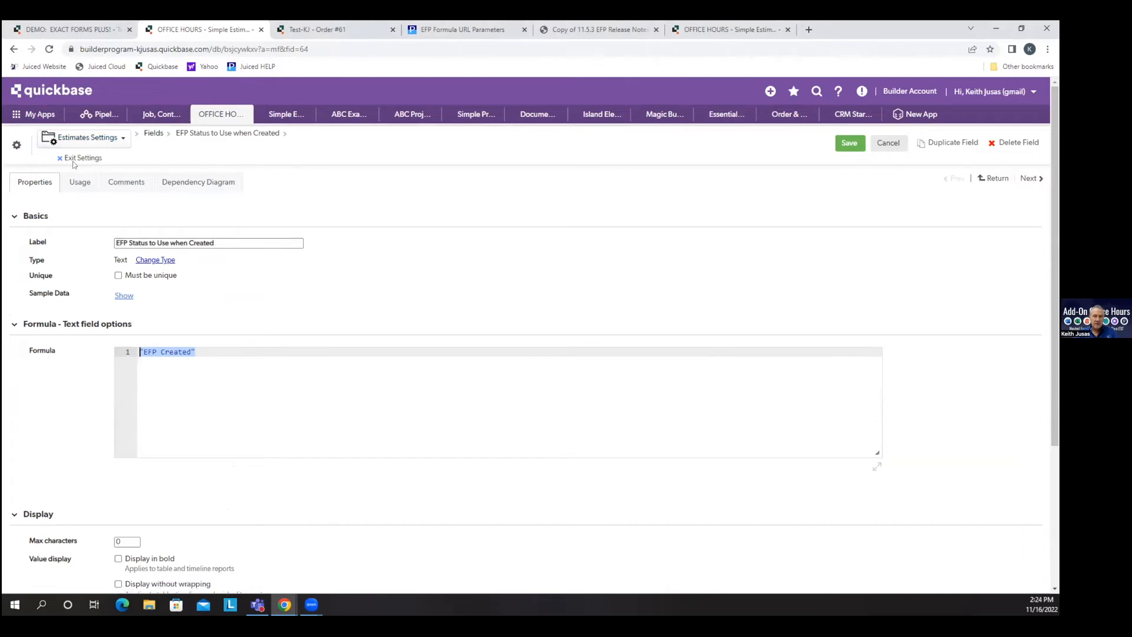
left_click(73, 159)
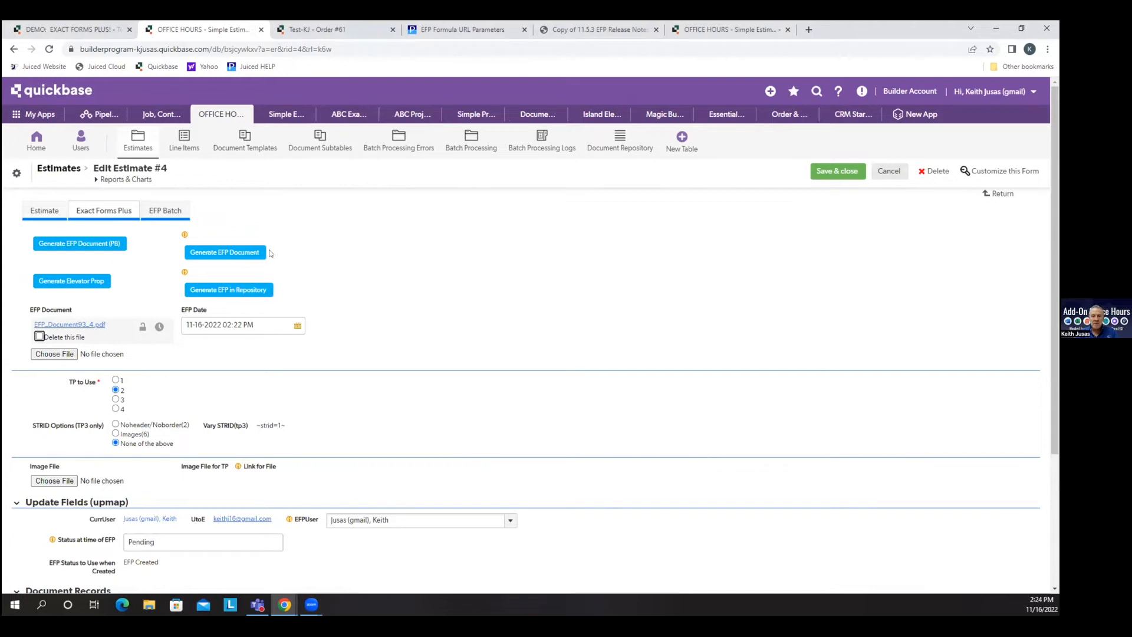
Try replacing source field 27 in the Generate EFP Document formula's upmap with the quoted text "Complete", then discard the edit and exit the settings
right_click(271, 253)
left_click(298, 352)
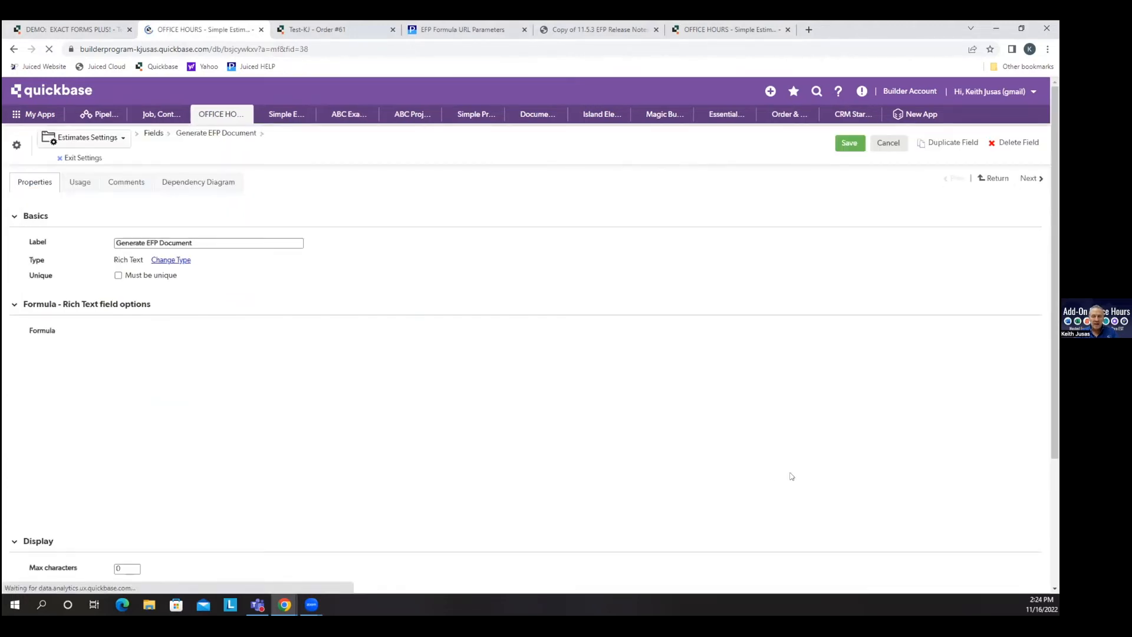
scroll(890, 424, "down", 2)
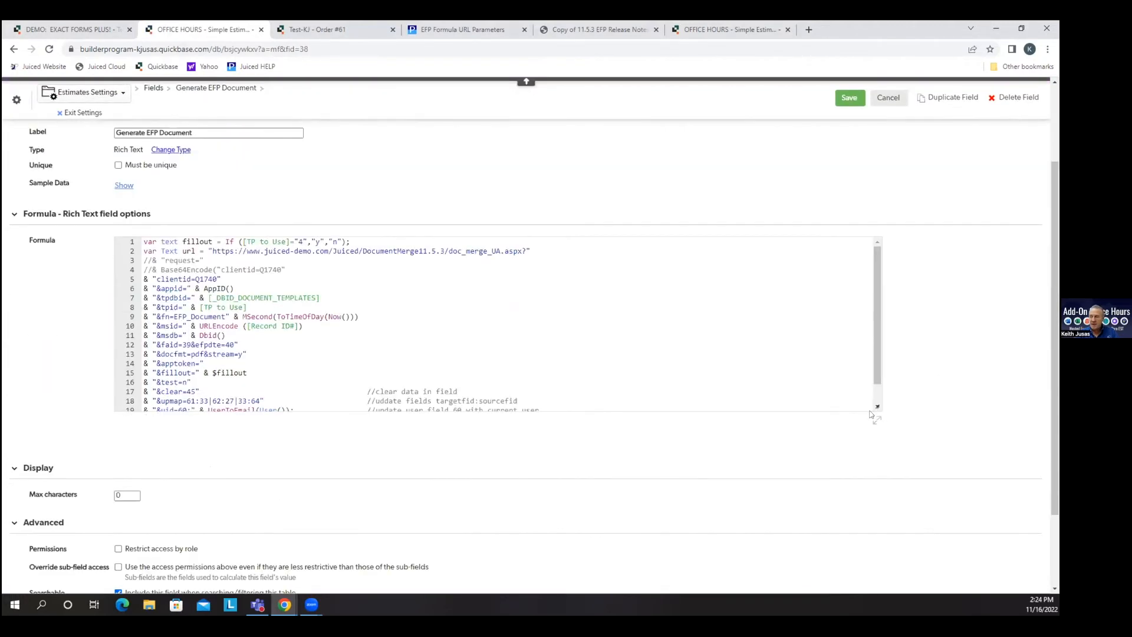
left_click_drag(876, 419, 911, 537)
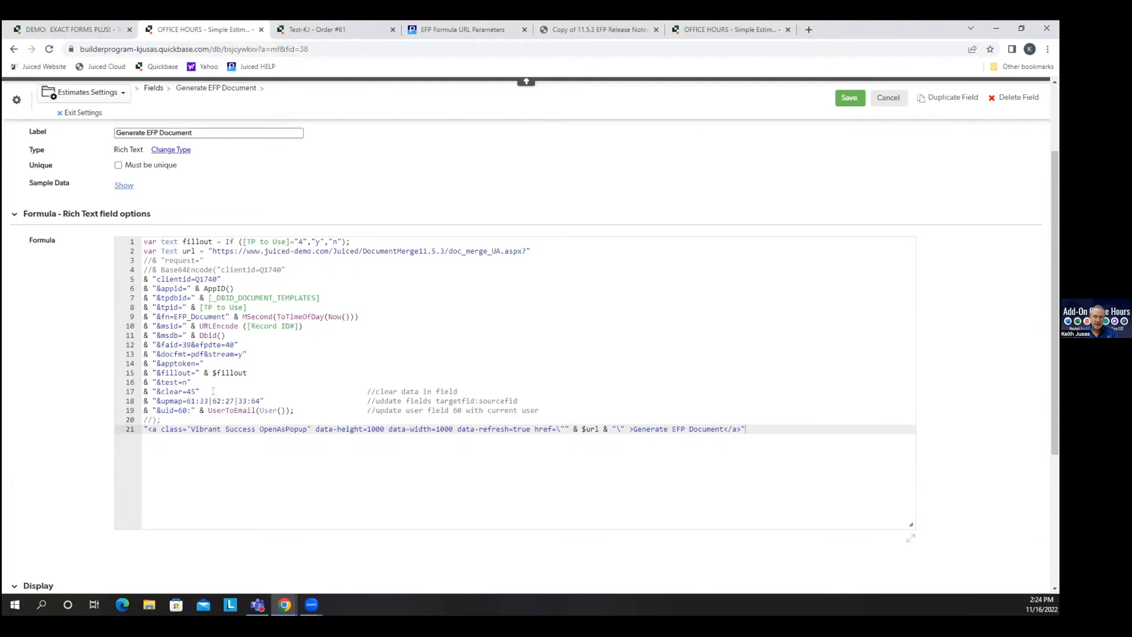
double_click(229, 401)
type("\"Complete")
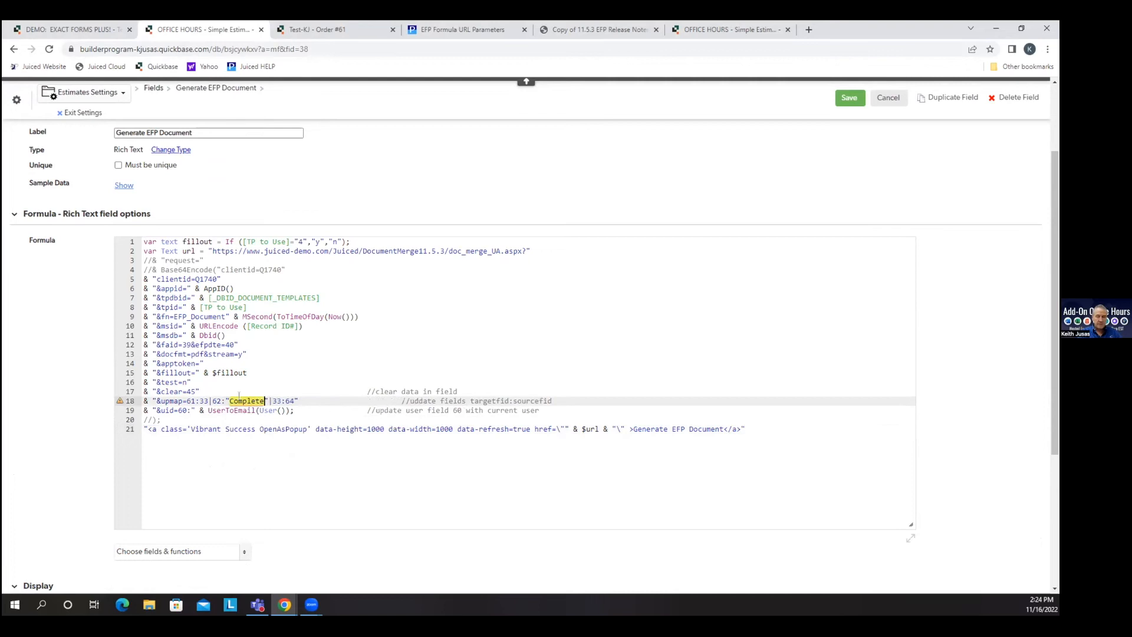
type("\"\"")
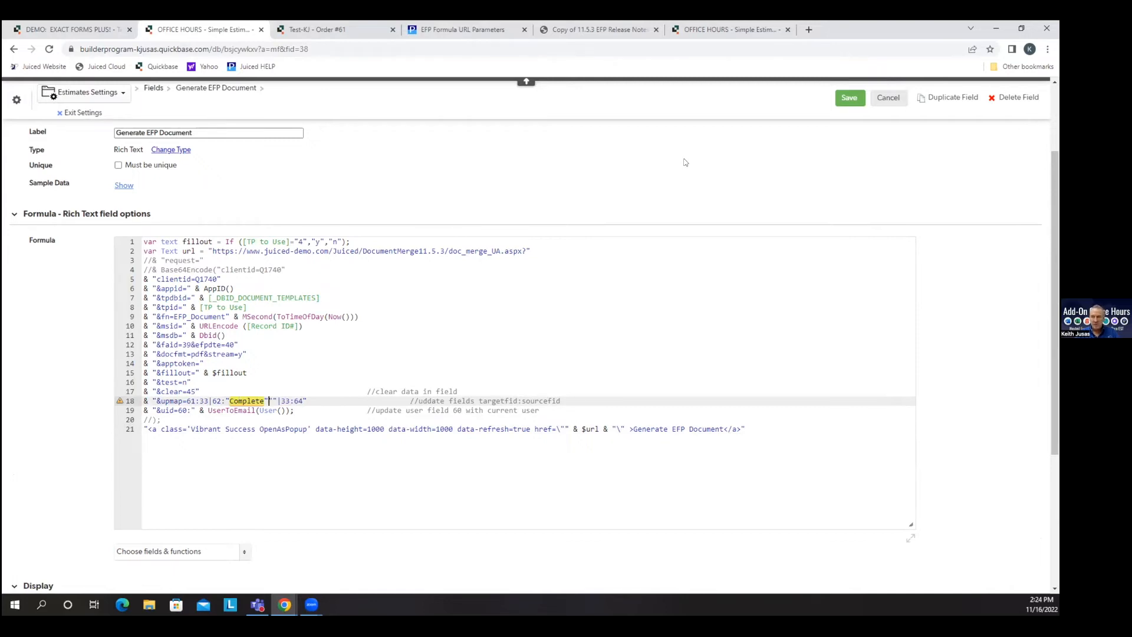
left_click(888, 98)
left_click(584, 113)
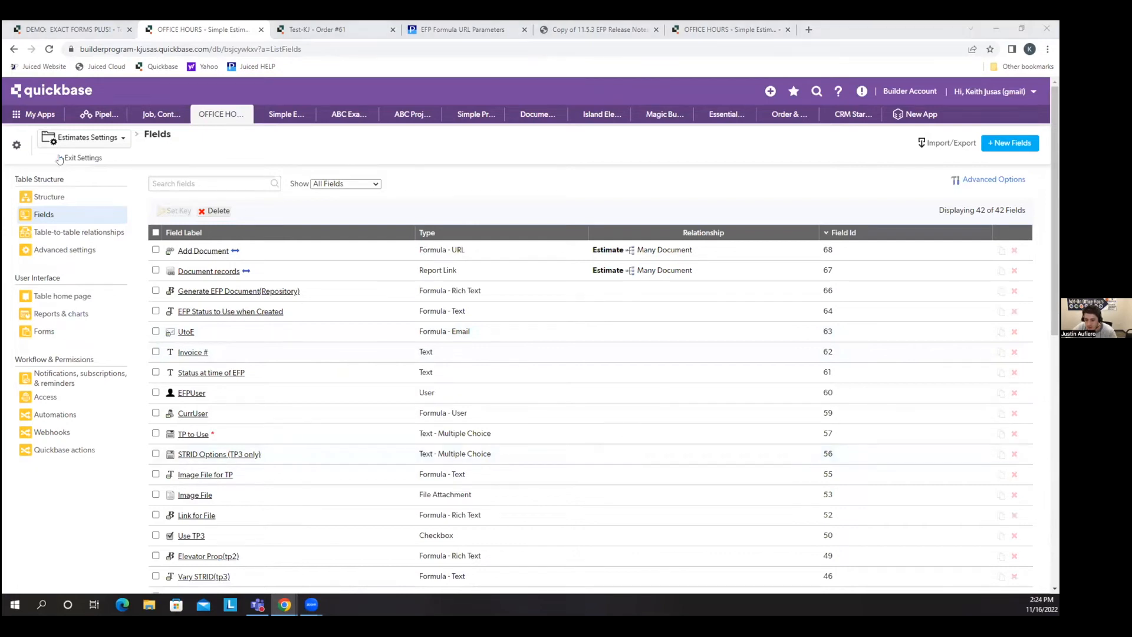
left_click(72, 160)
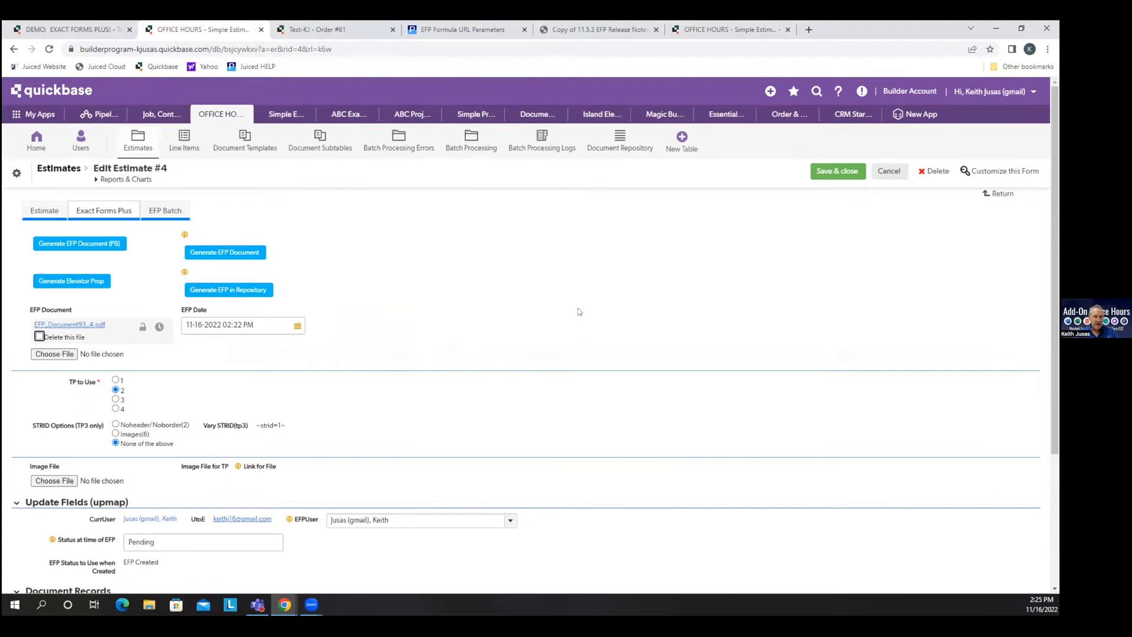
Reopen the Generate EFP Document field's properties and look through its formula, including the clear, upmap and uid lines
right_click(266, 245)
left_click(309, 341)
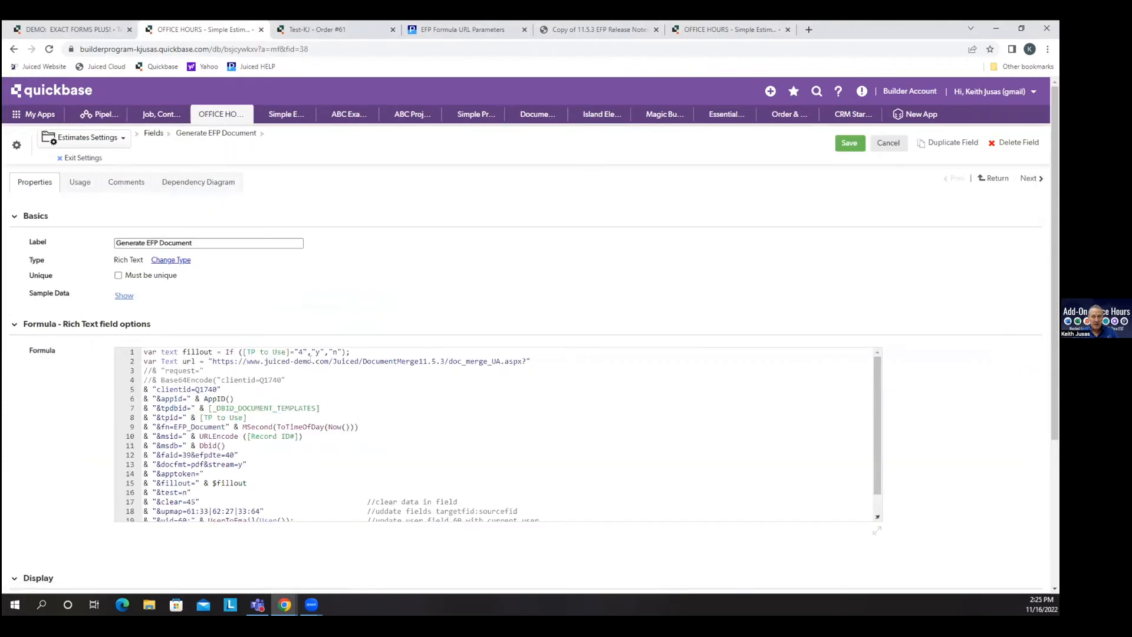
scroll(229, 461, "down", 1)
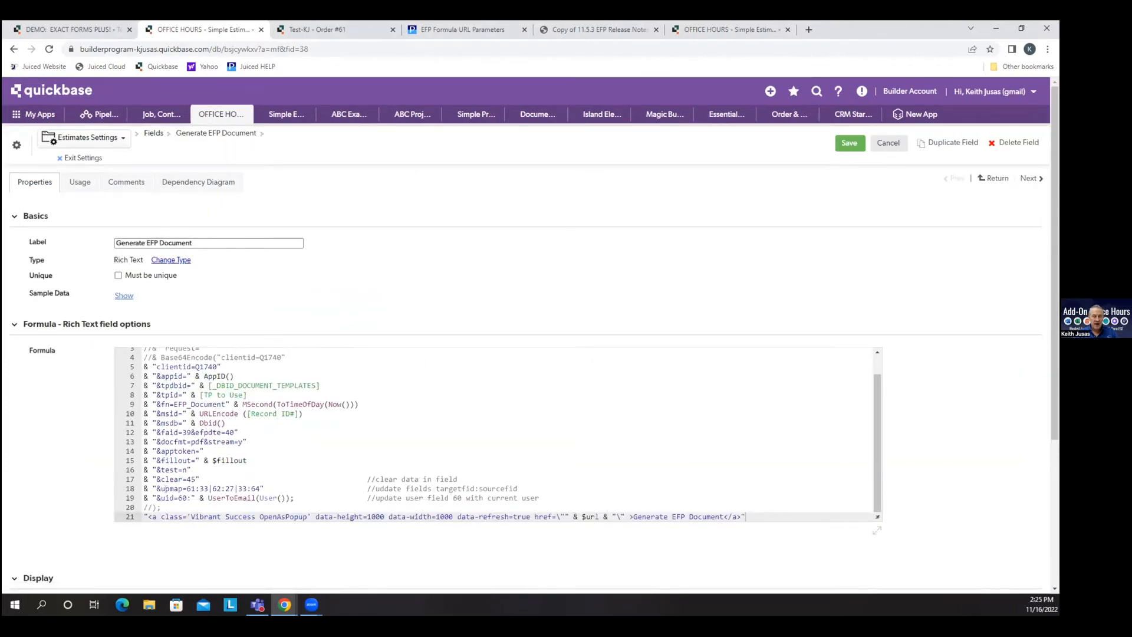
scroll(408, 430, "up", 1)
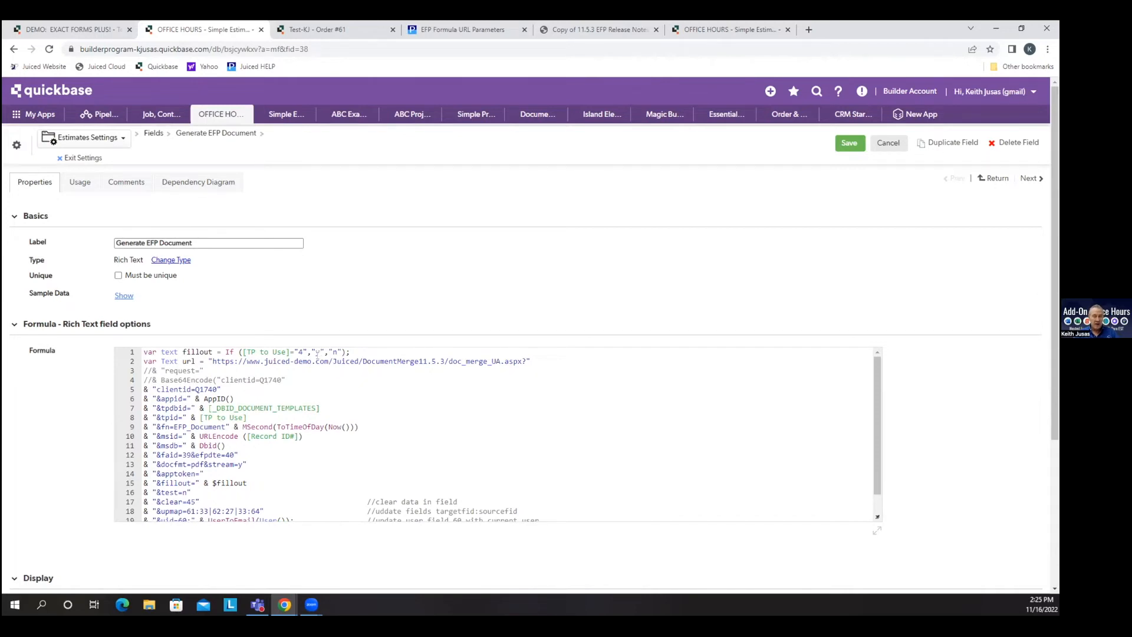
Look over the remaining lines of the Generate EFP Document formula and exit the field settings
scroll(210, 445, "down", 3)
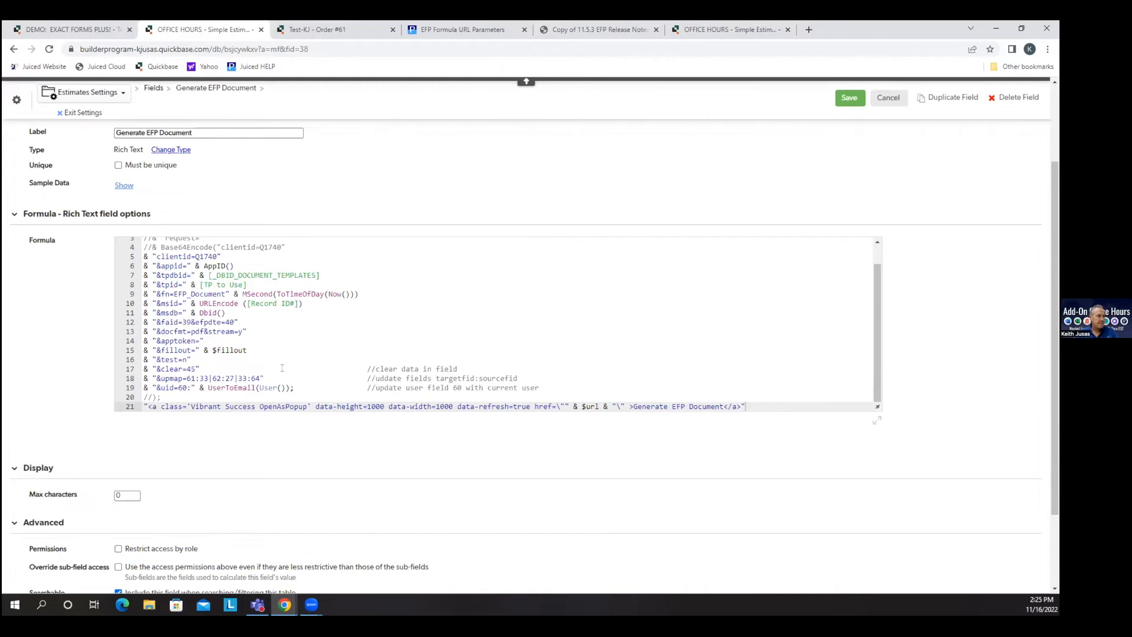
left_click(83, 113)
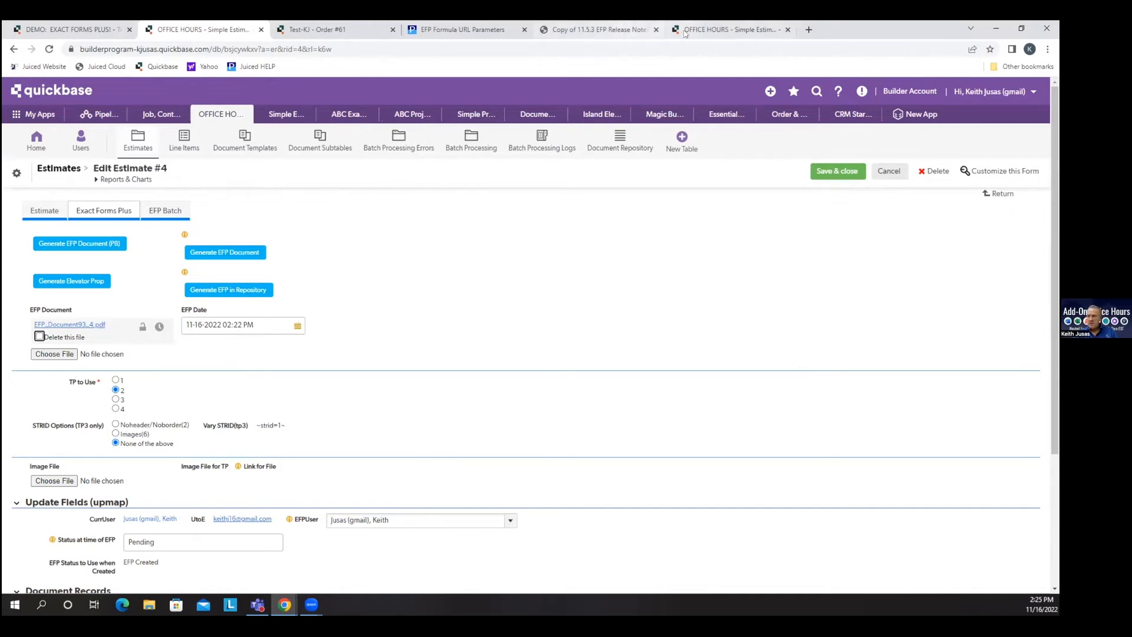
Switch to the 11.5.3 EFP release notes PDF and read through the new uid and rpuid URL parameter pages
left_click(704, 31)
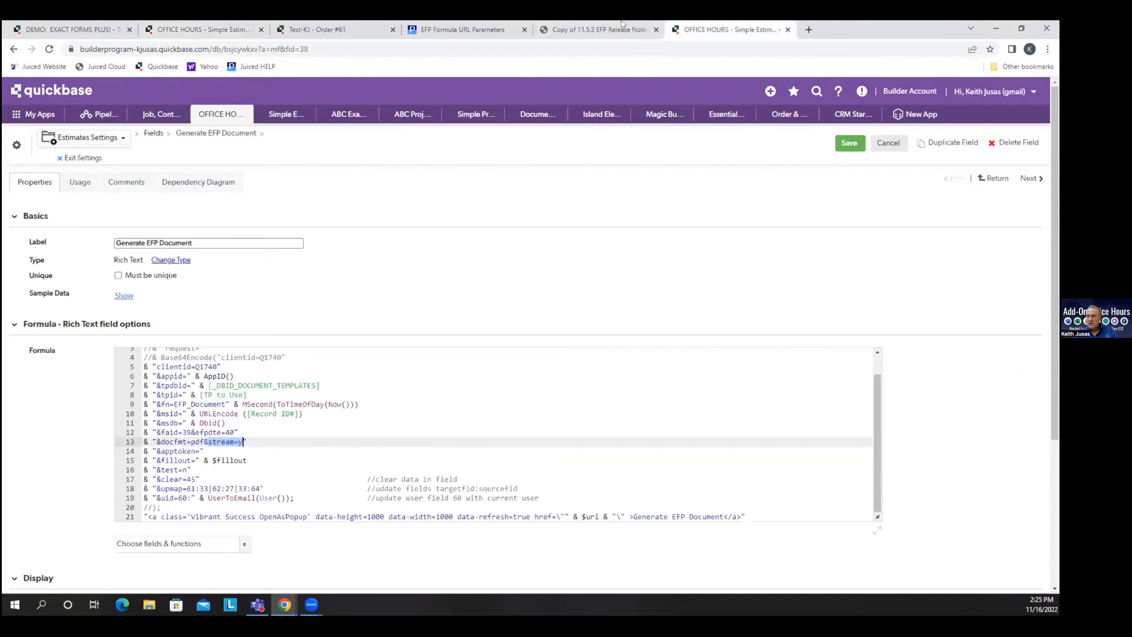
left_click(598, 30)
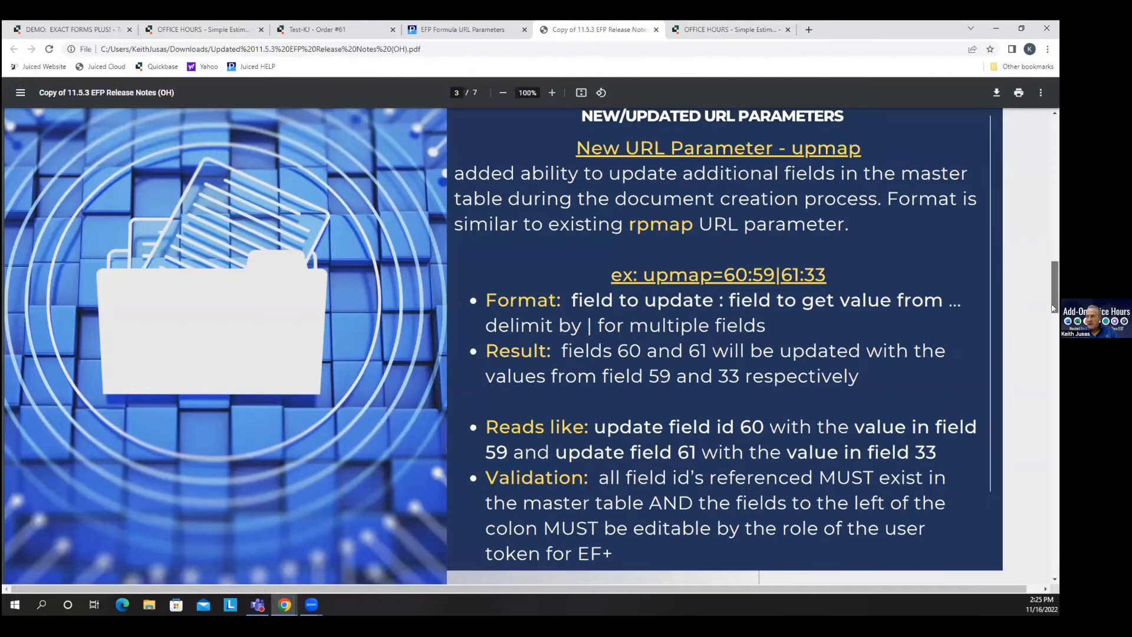
scroll(1052, 327, "down", 3)
scroll(1053, 327, "down", 8)
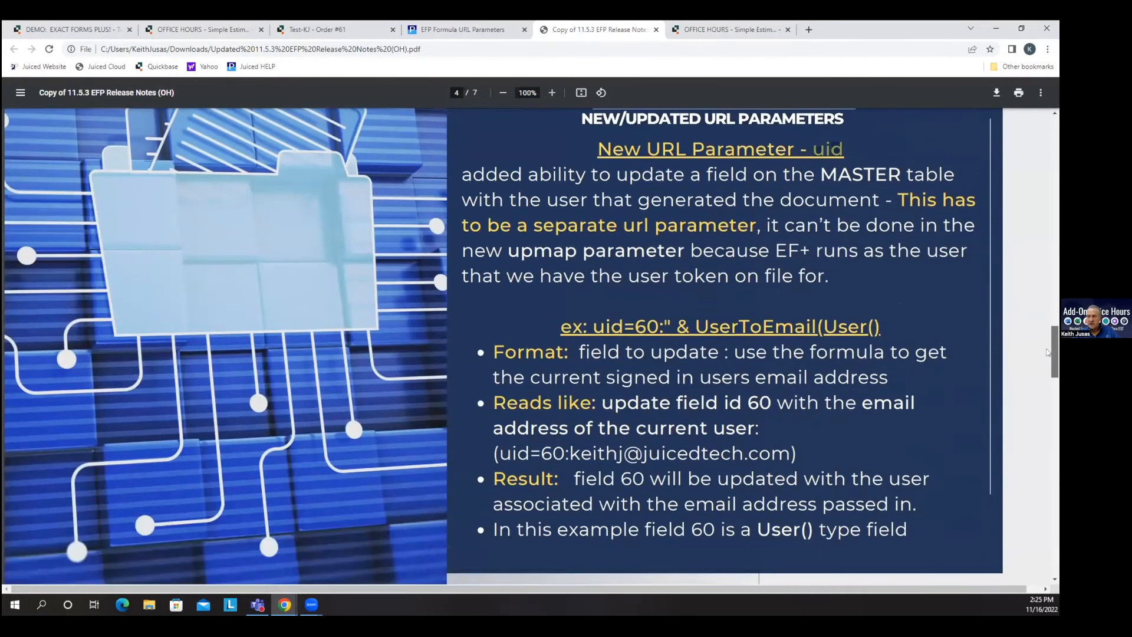
left_click_drag(1048, 352, 1038, 419)
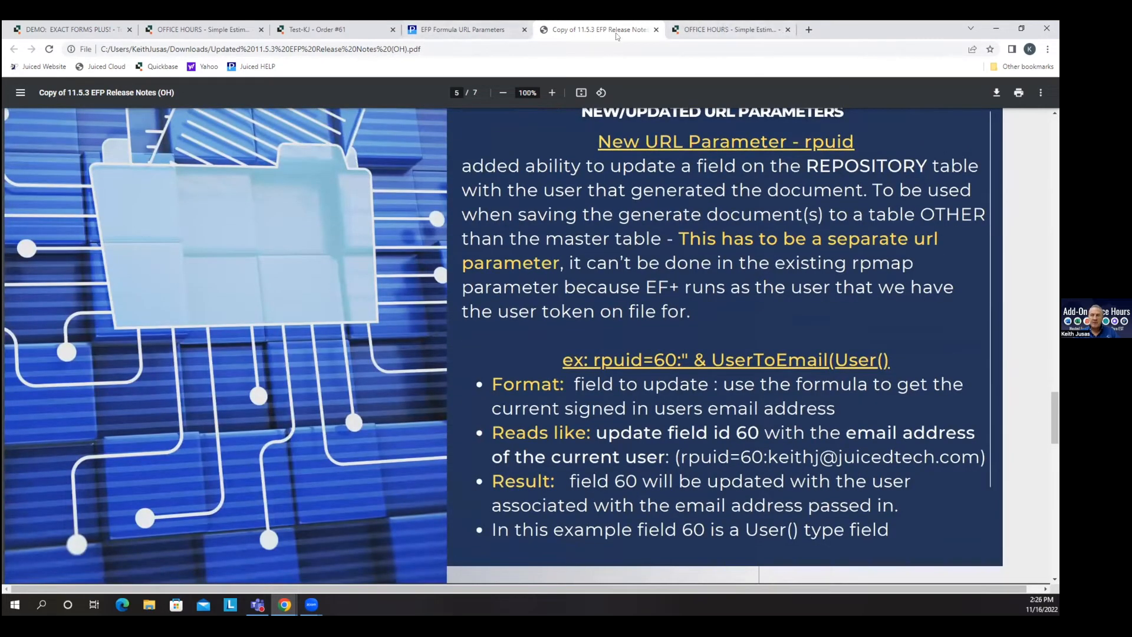
Exit the other Quickbase tab's field settings and view Estimate #3 from the Estimates list, checking its Exact Forms Plus and Estimate sections
left_click(709, 34)
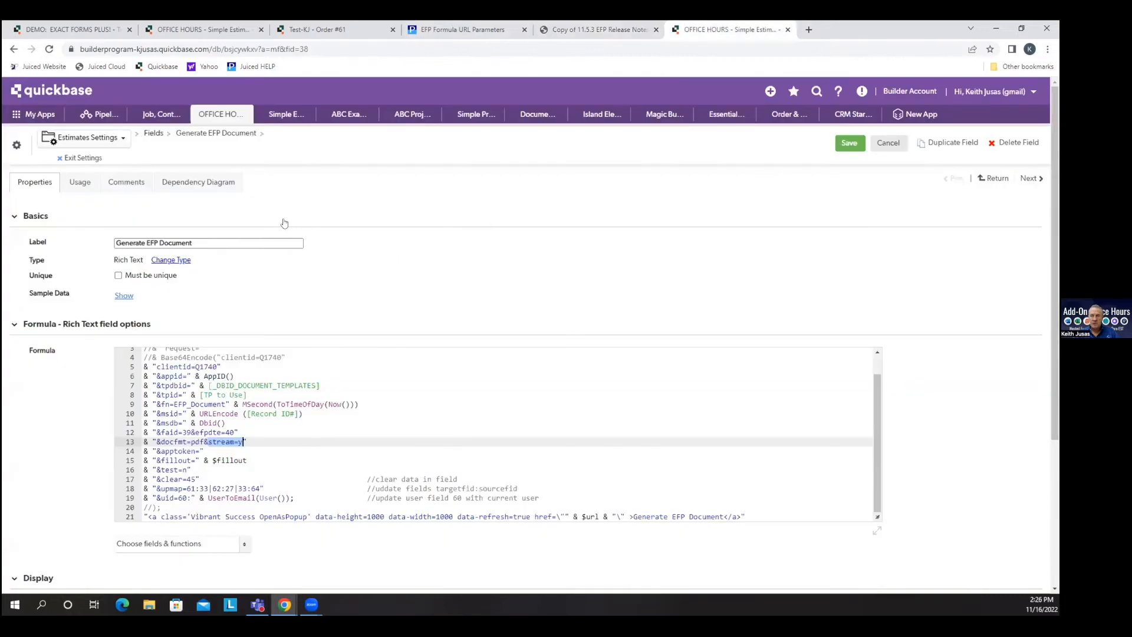
left_click(93, 158)
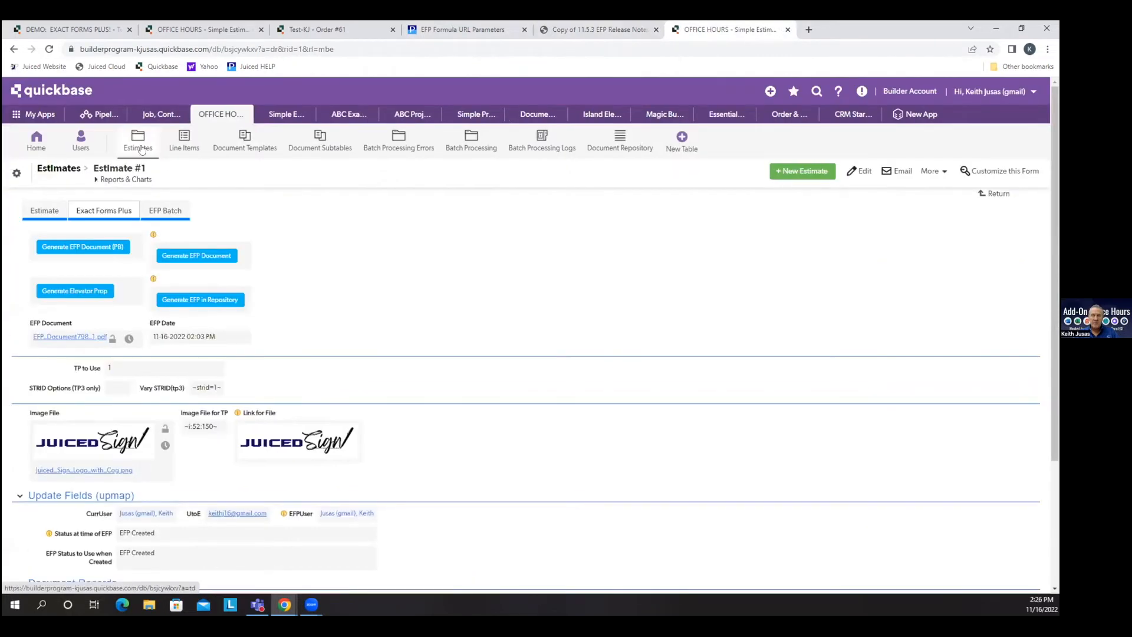
left_click(145, 141)
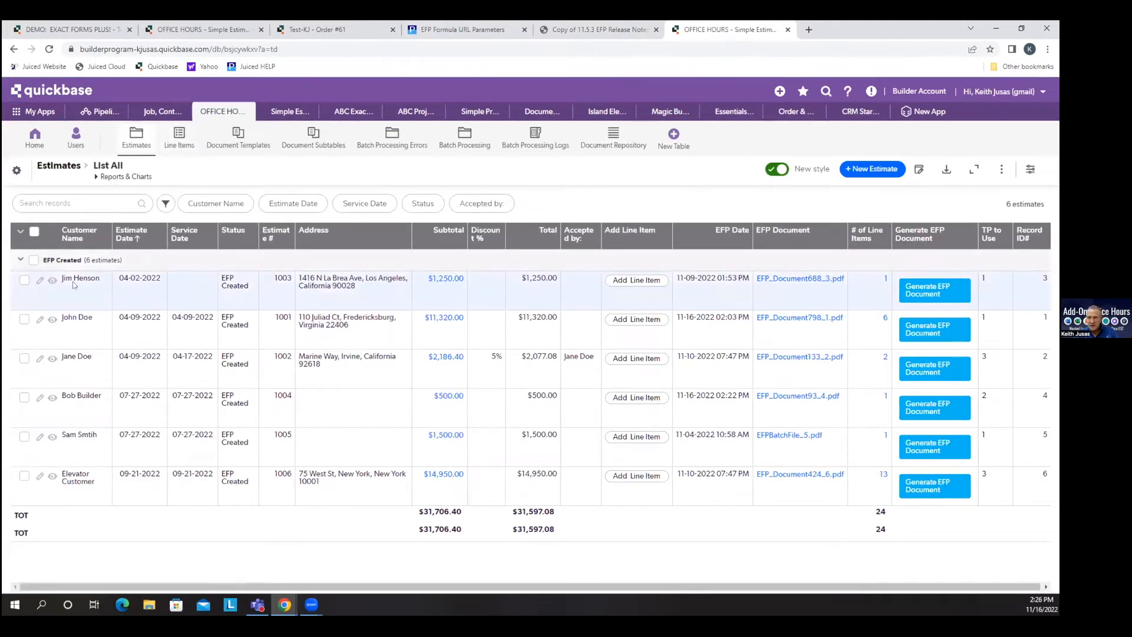
left_click(53, 282)
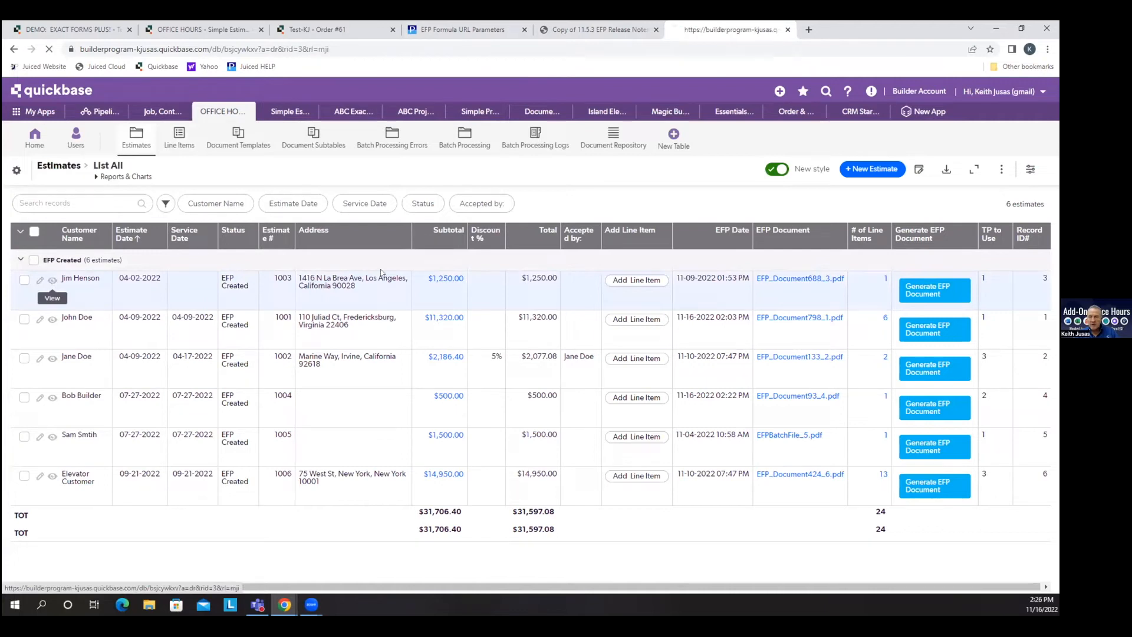
left_click(98, 211)
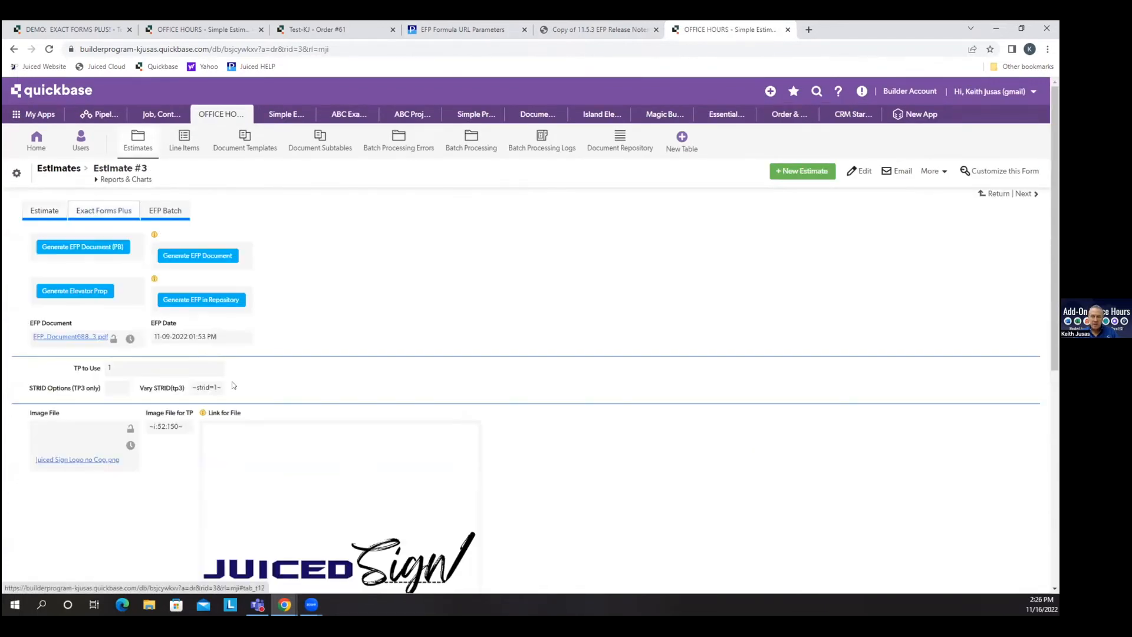
left_click(44, 211)
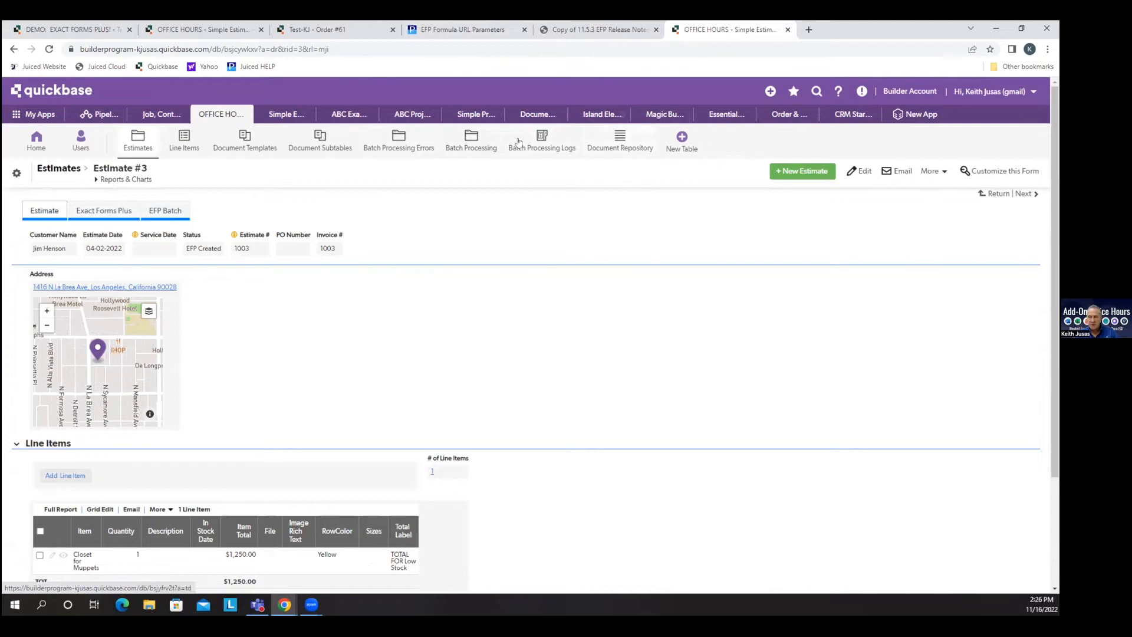
View Estimate #4 from the Estimates list and open the field properties behind its Generate EFP in Repository button
left_click(140, 147)
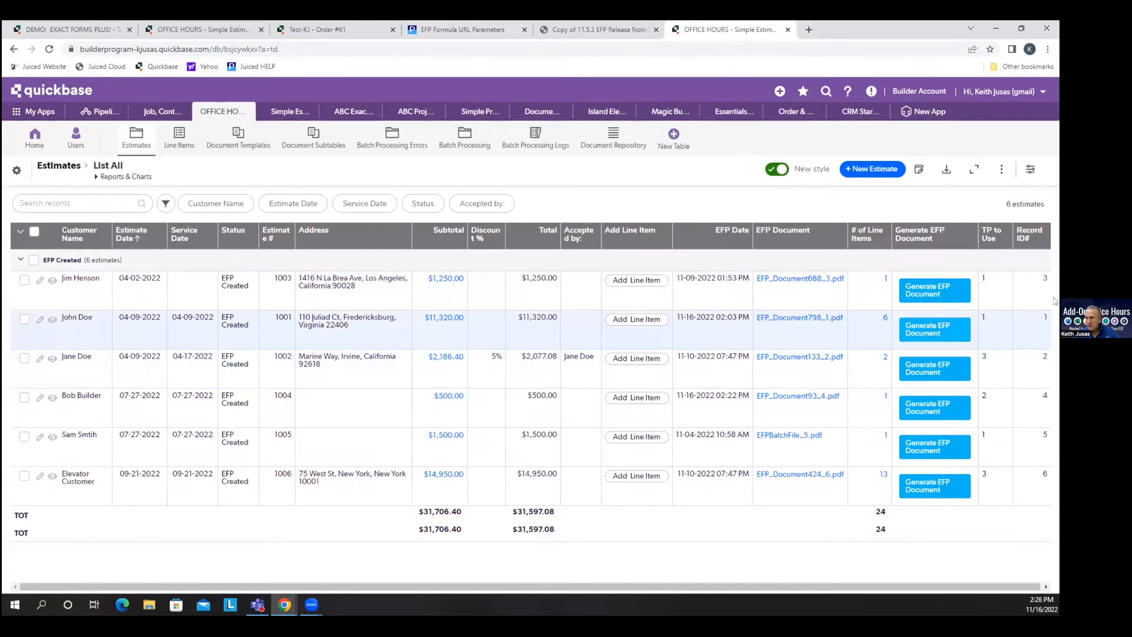
left_click(53, 400)
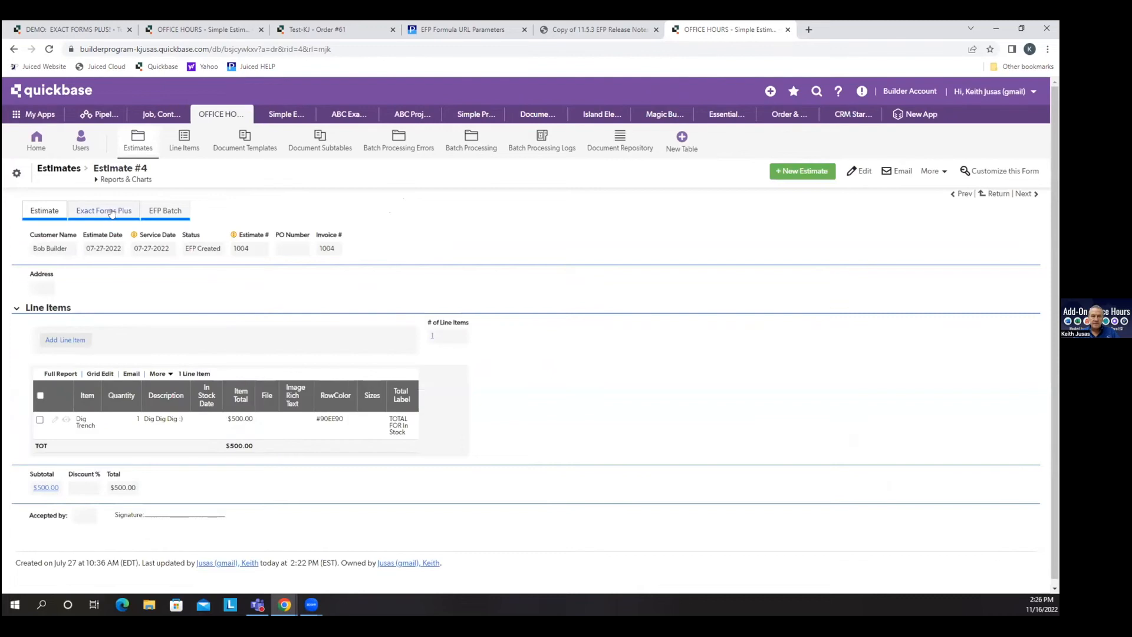
left_click(112, 212)
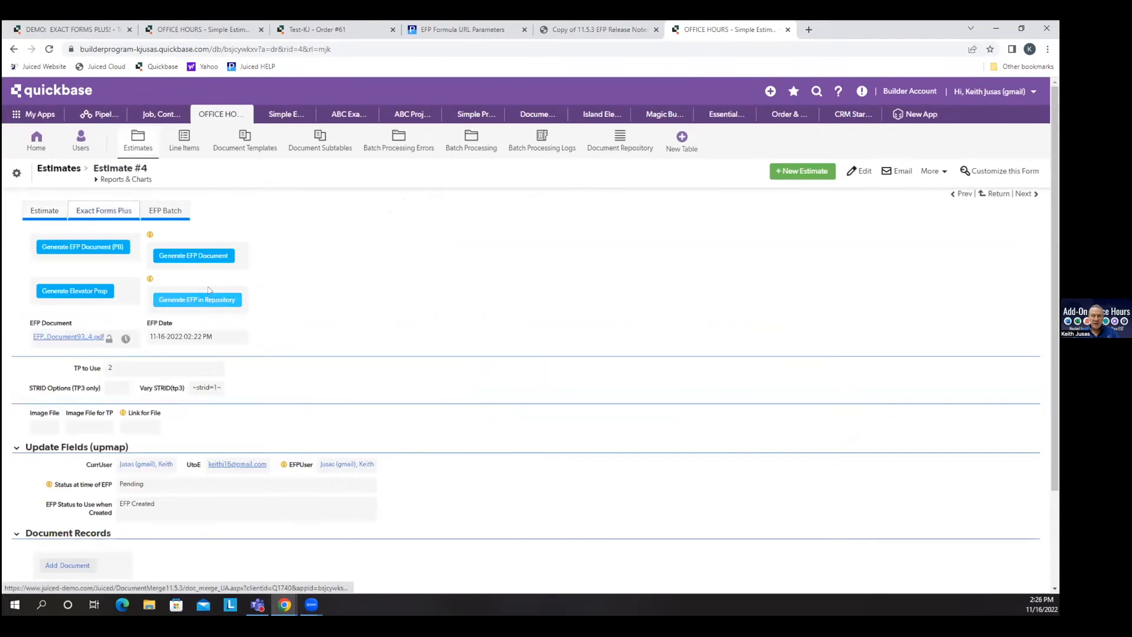
right_click(239, 298)
left_click(288, 387)
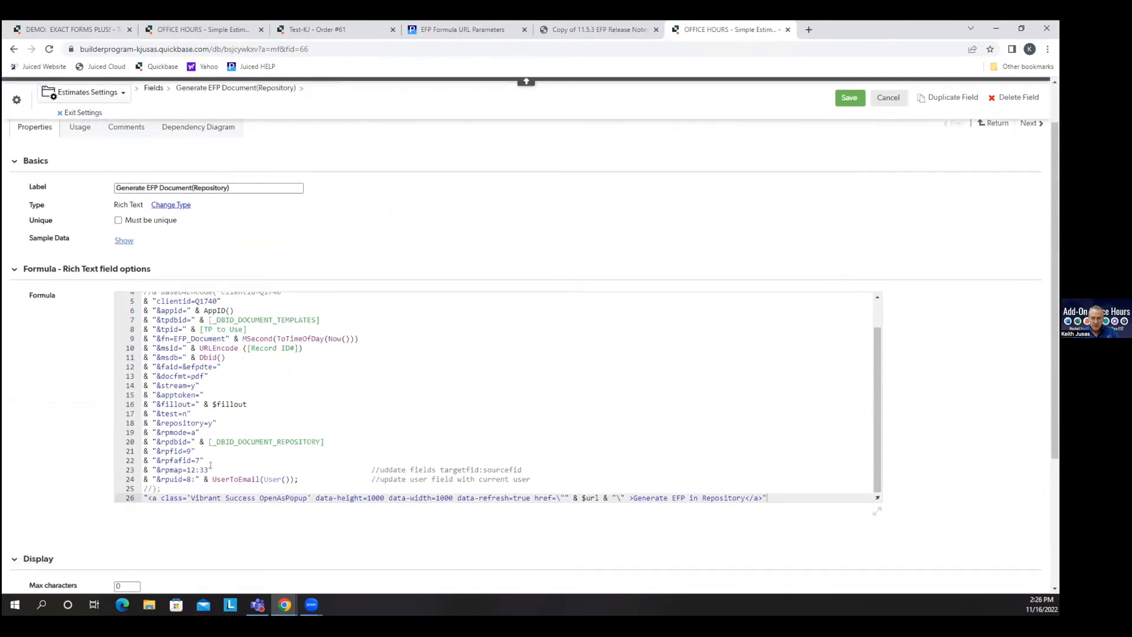
Examine the repository formula, highlighting the repository, rpdbid, rpfafid and rpmap lines and the rpuid field number, and exit the settings
left_click_drag(221, 418, 126, 422)
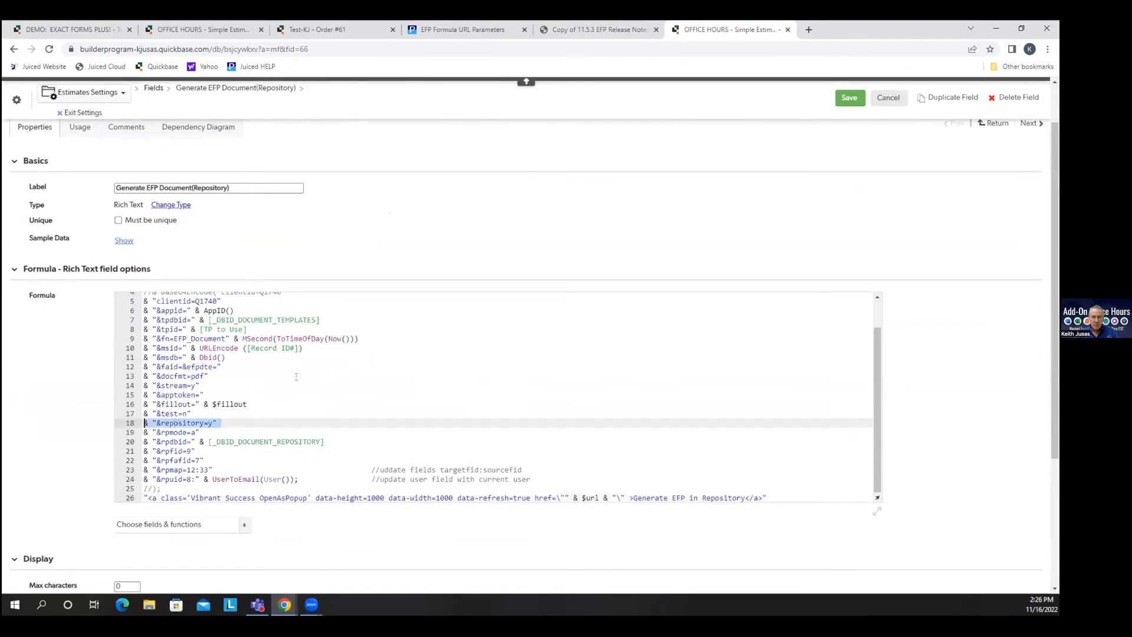
left_click_drag(325, 441, 134, 436)
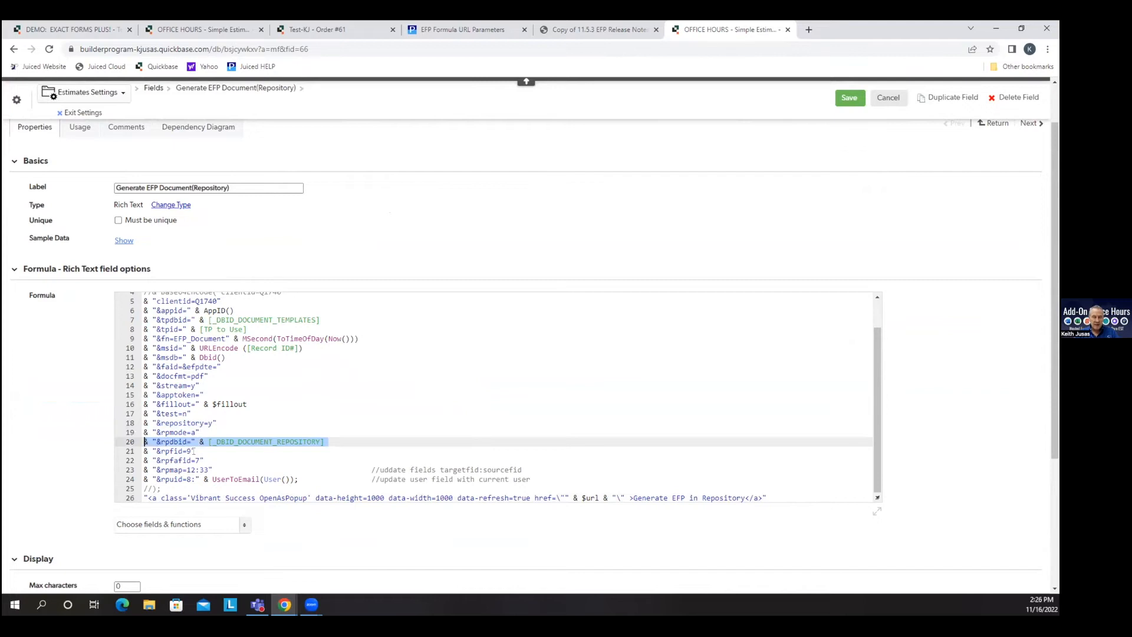
left_click_drag(205, 459, 142, 458)
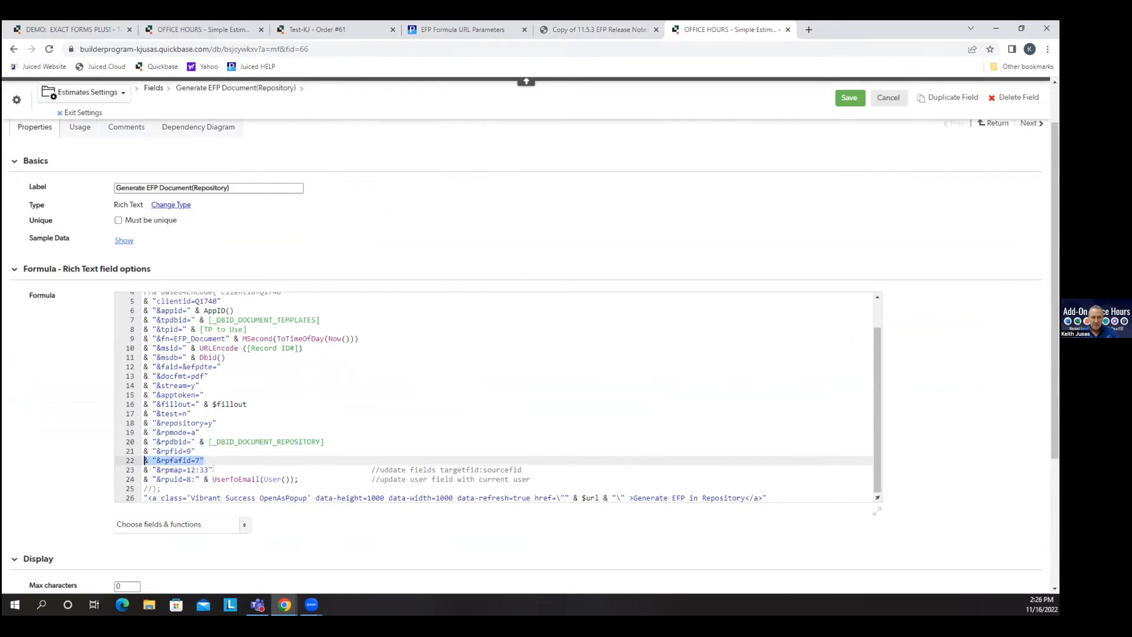
left_click_drag(214, 469, 129, 470)
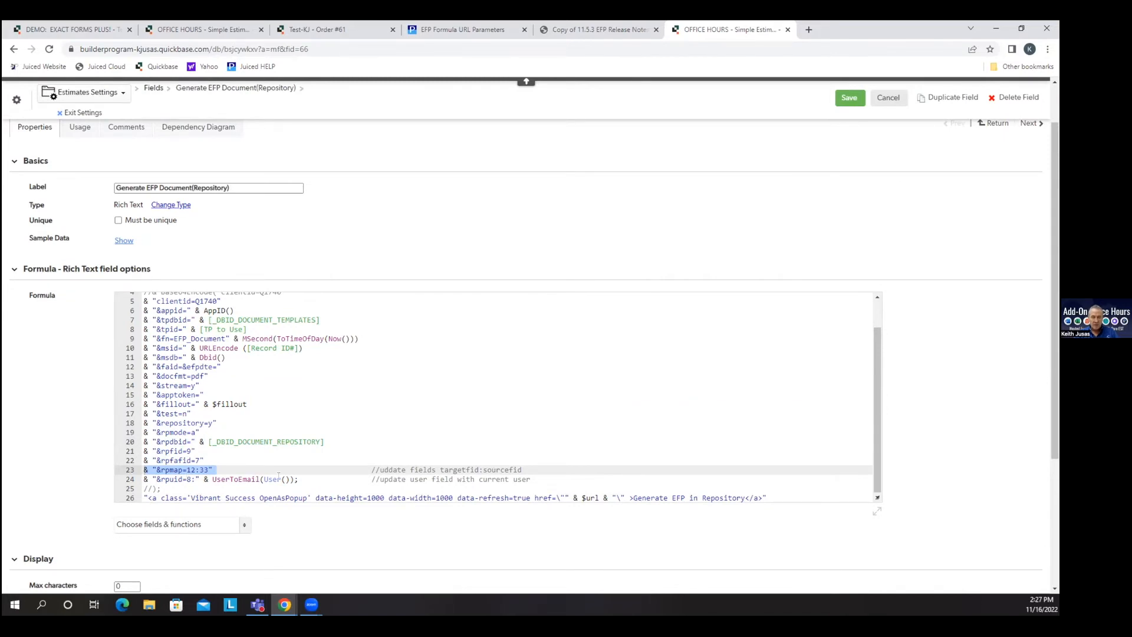
left_click(189, 479)
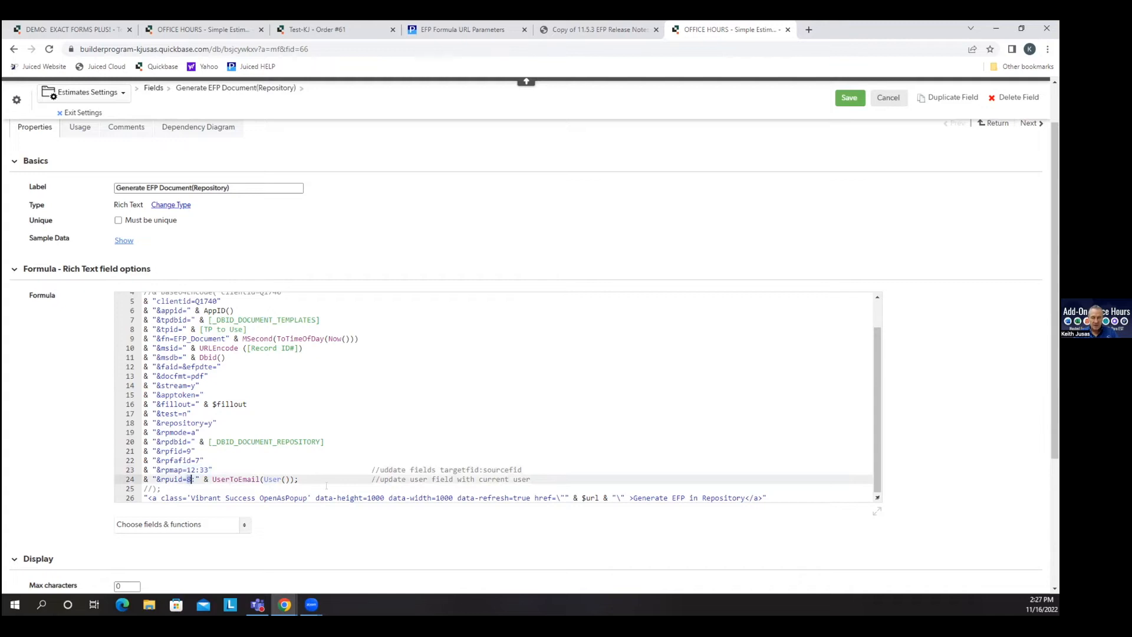
left_click(83, 112)
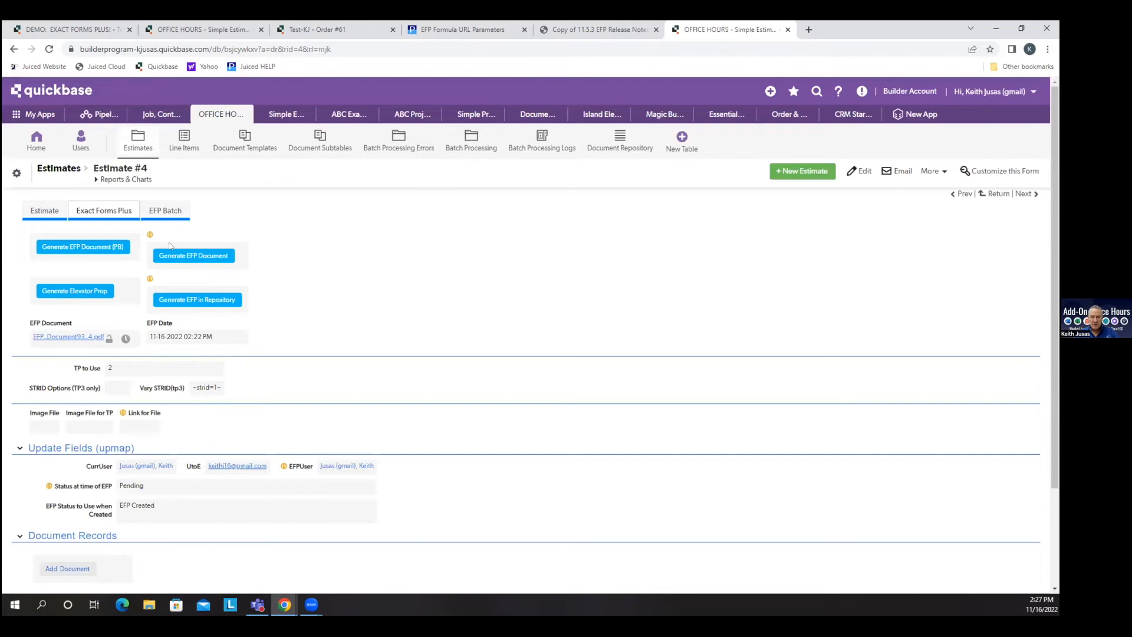
Generate the EFP document in the repository for Estimate #4 and close its PDF preview
scroll(602, 422, "down", 3)
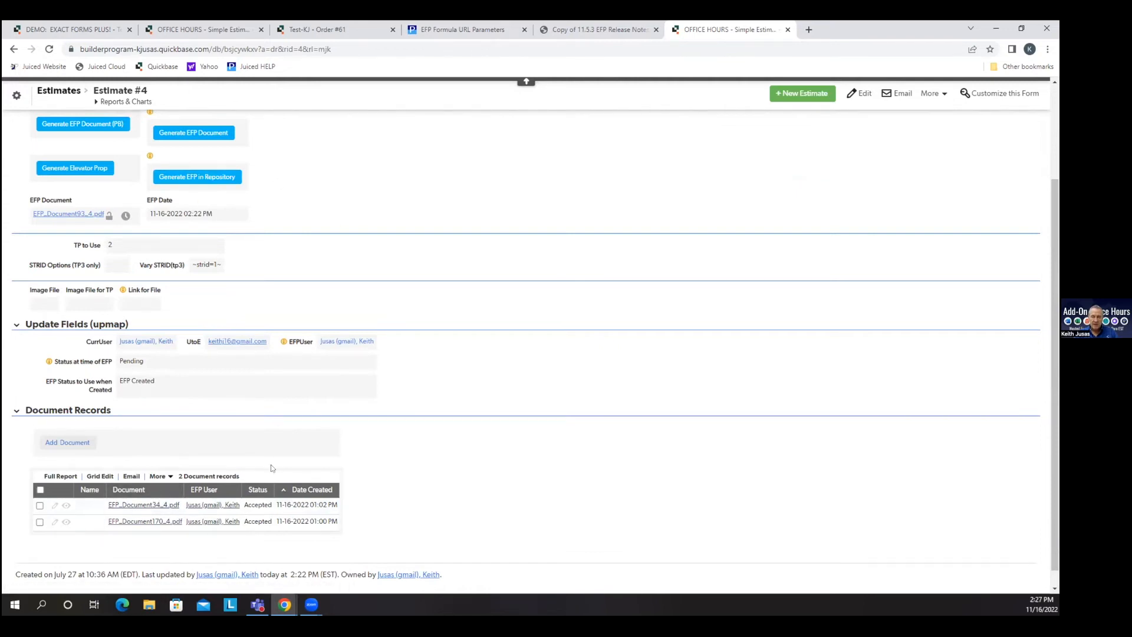
left_click(220, 175)
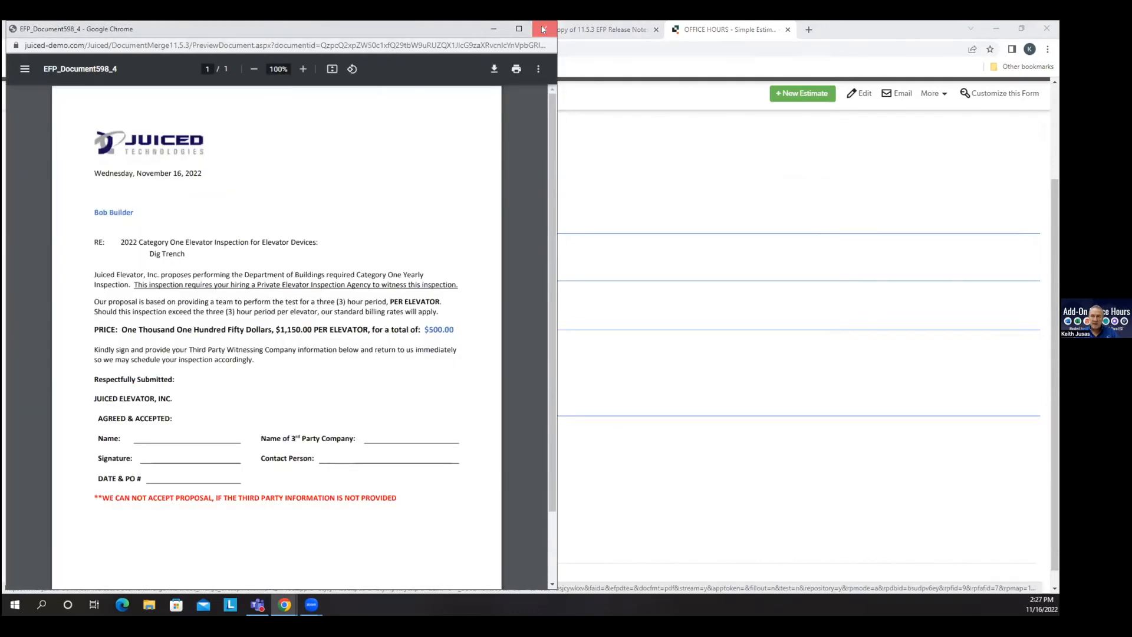
left_click(544, 29)
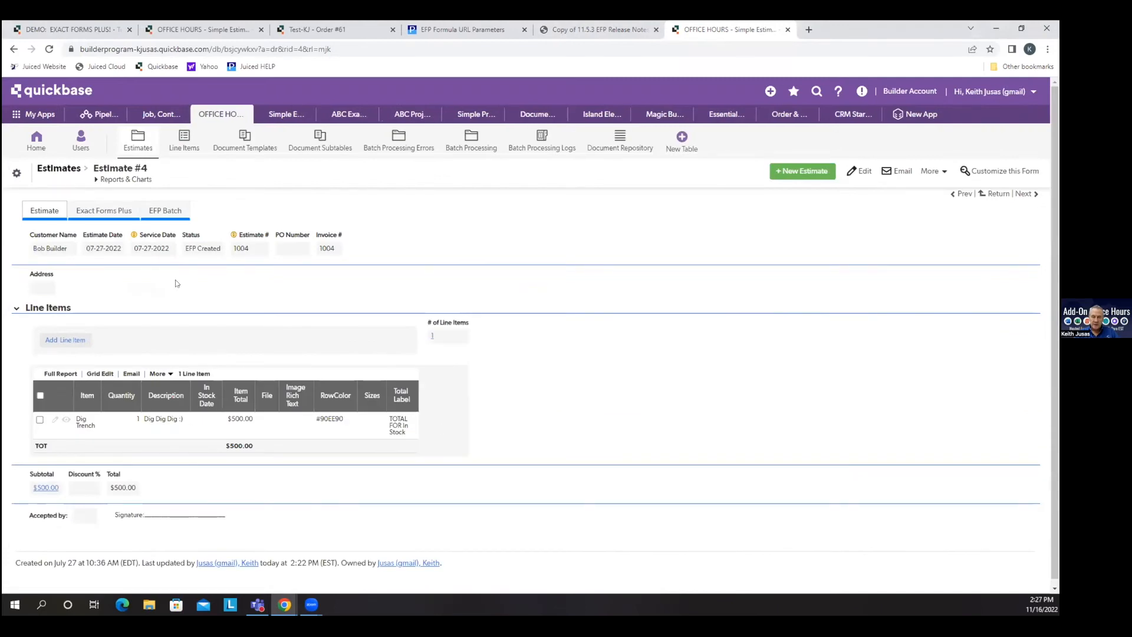
Check the EFP User and Status of Estimate #4's newest document record and compare them with the estimate's own Status field
left_click(127, 211)
scroll(694, 456, "down", 2)
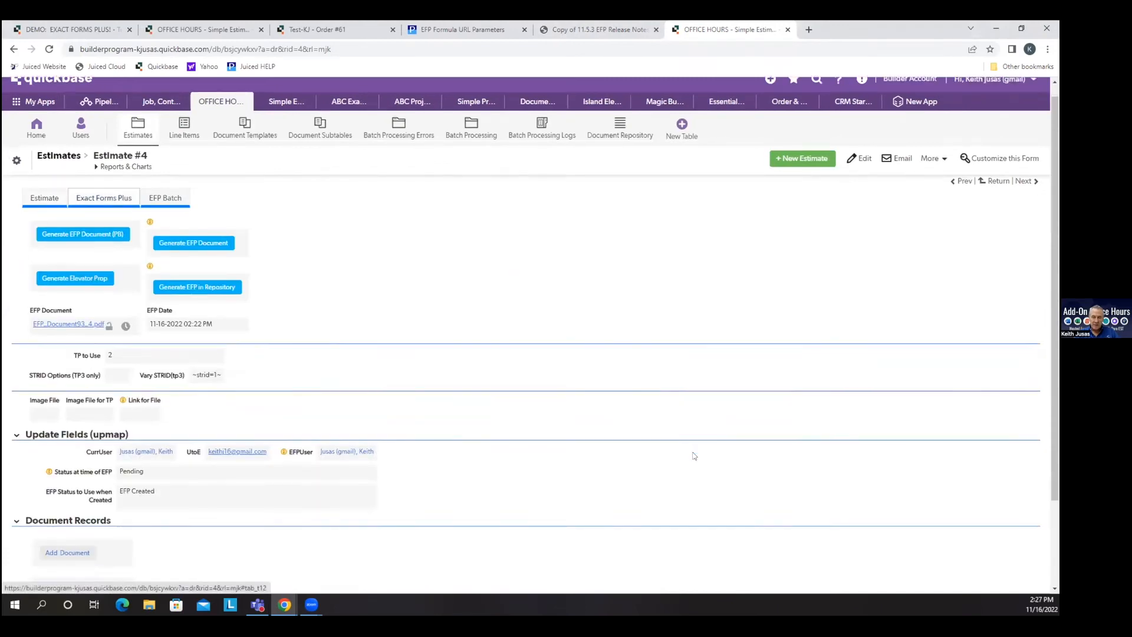
scroll(695, 455, "down", 1)
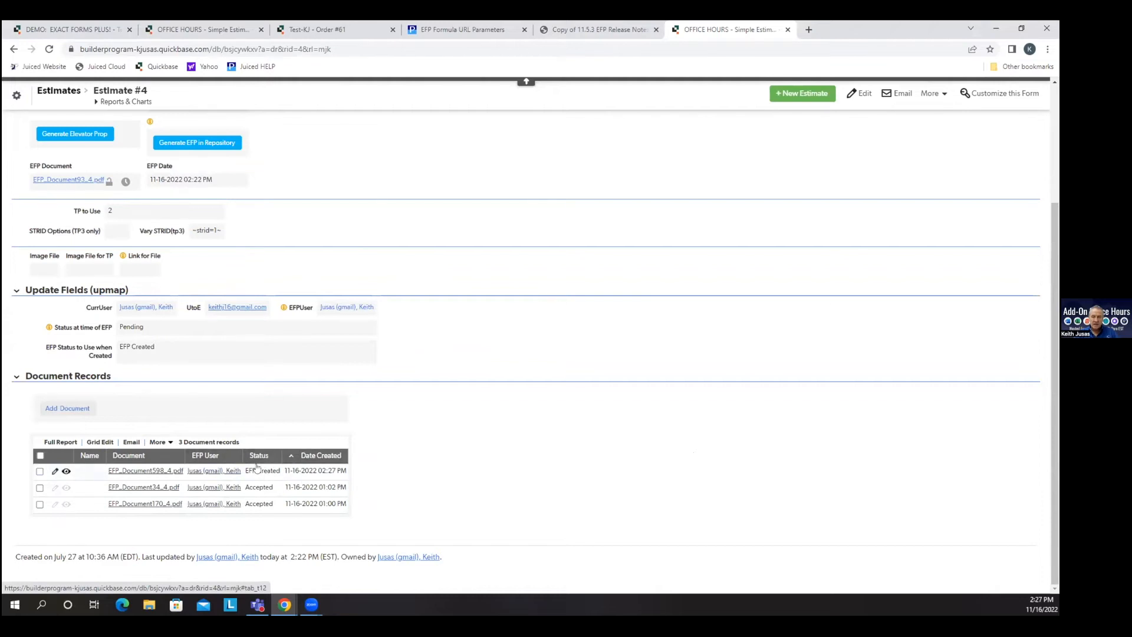
scroll(511, 343, "up", 3)
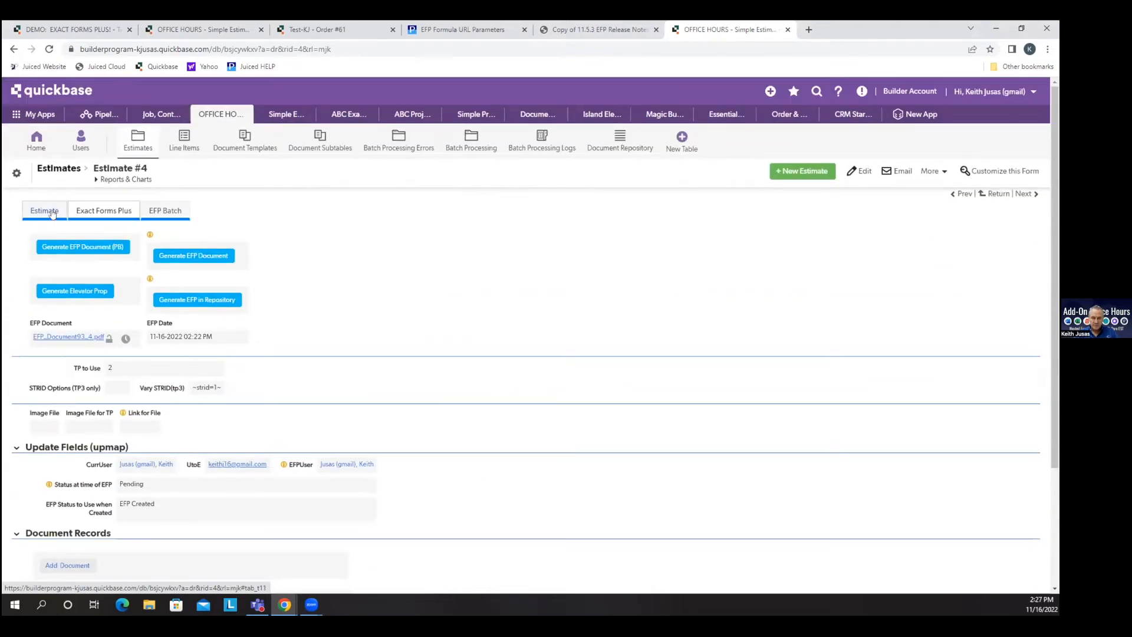
left_click(48, 211)
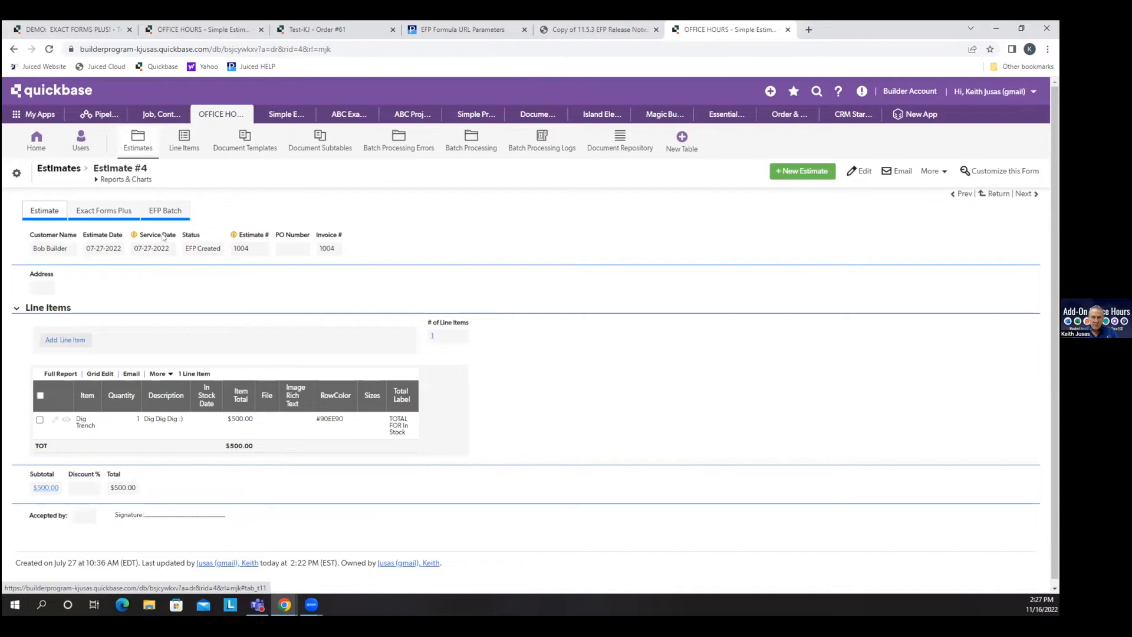
left_click(110, 211)
scroll(274, 479, "down", 3)
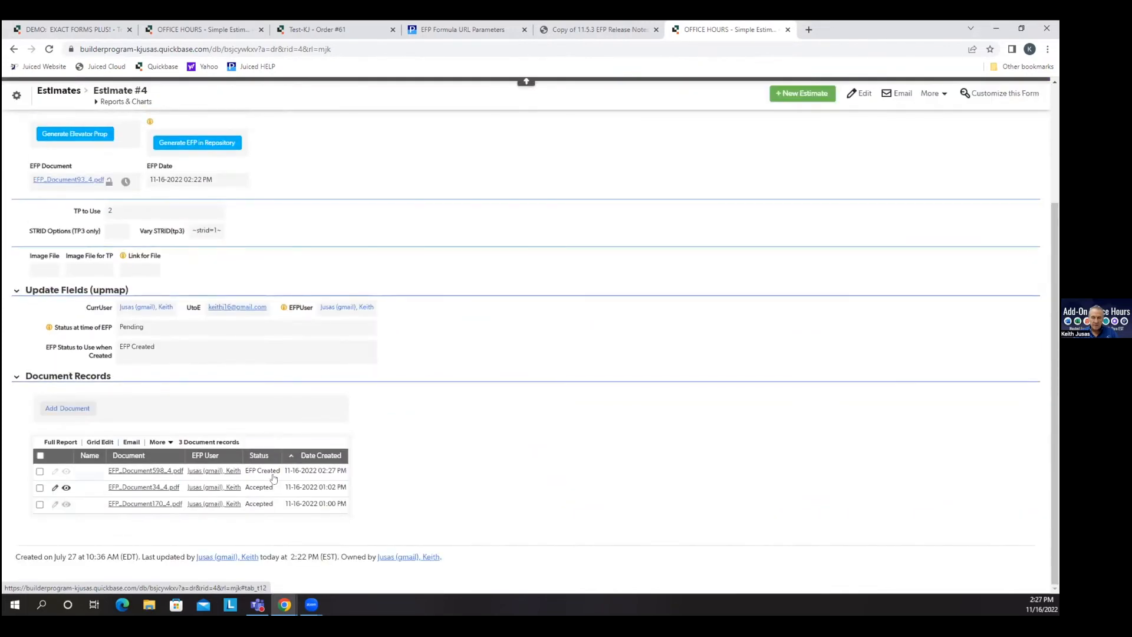
mouse_move(231, 460)
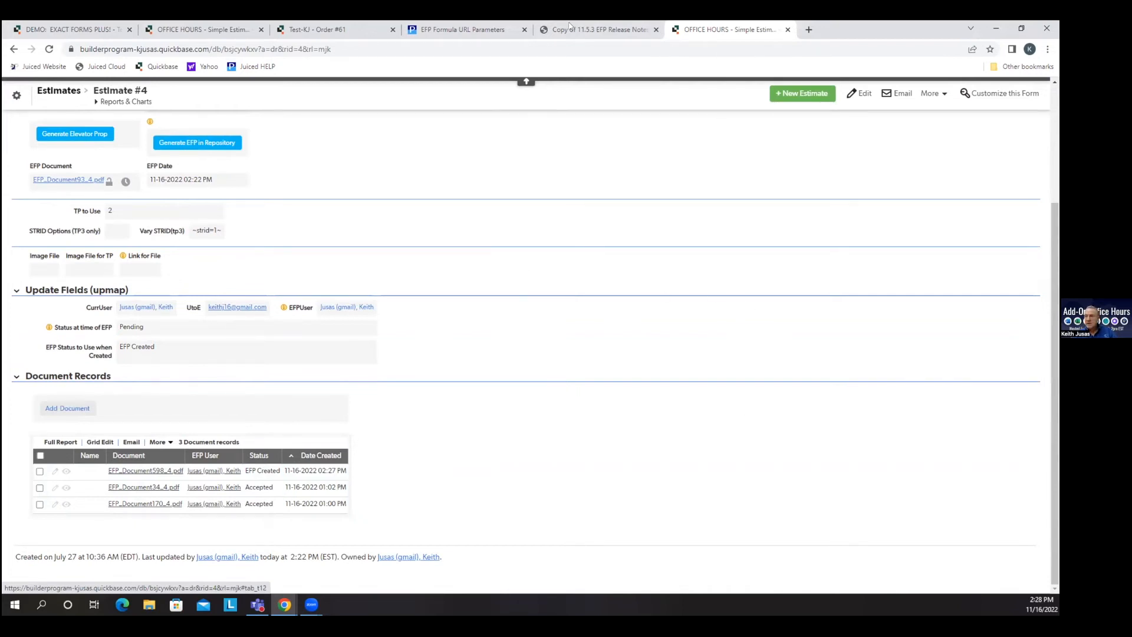
Return to the release notes PDF and read the subtable related bug fixes page
left_click(466, 29)
left_click(599, 29)
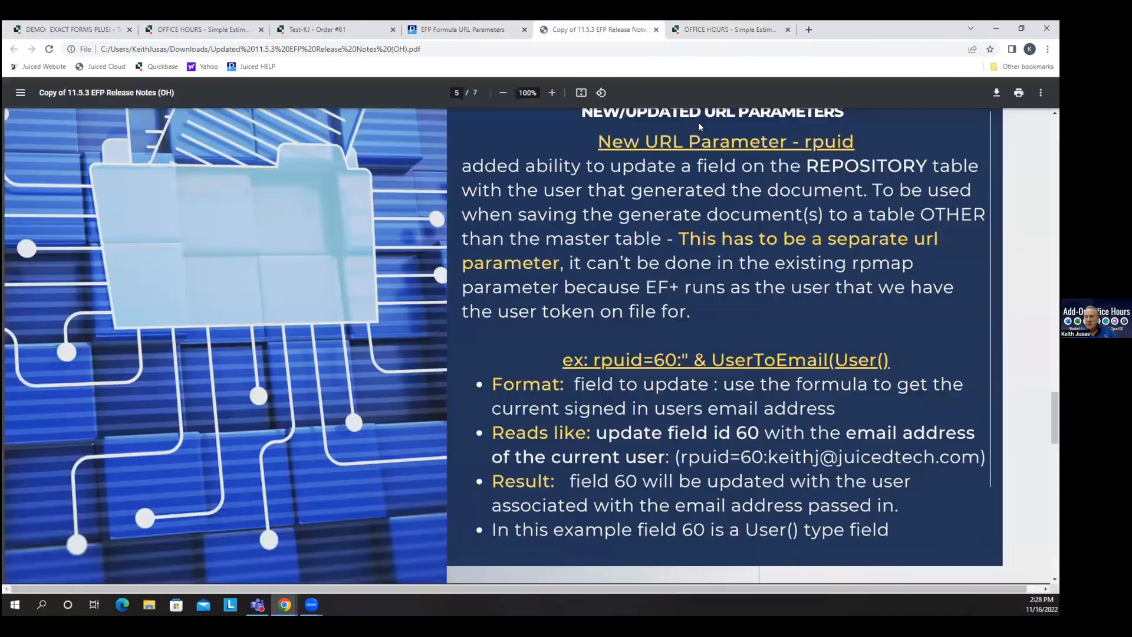
scroll(862, 362, "down", 10)
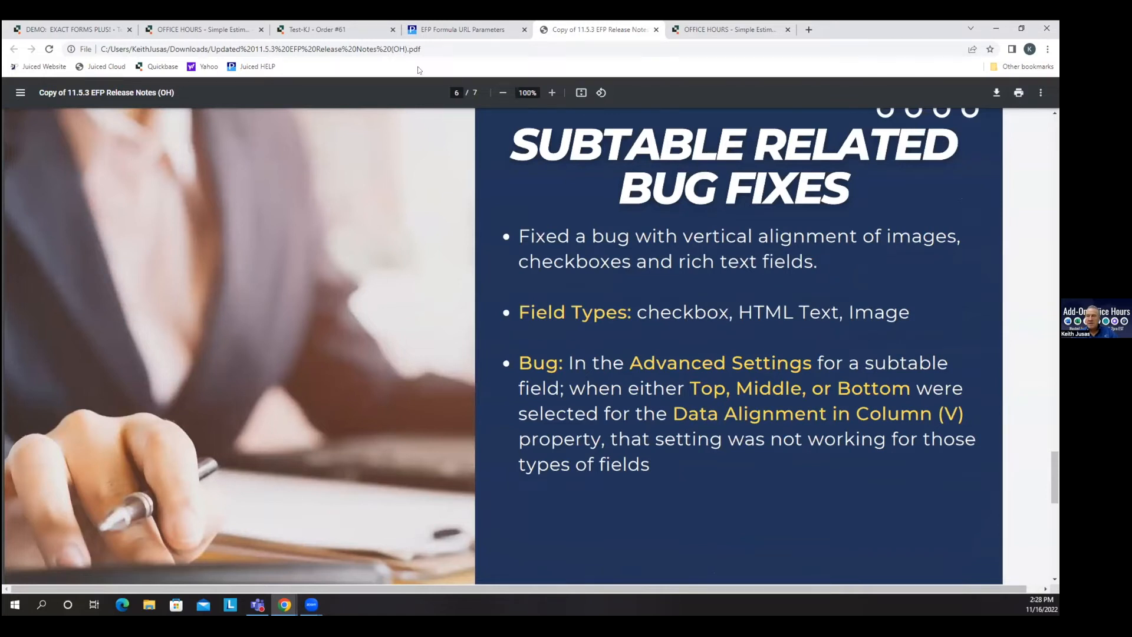
Return to the Quickbase estimates app, view the Estimate Template document template, and open its Line Items subtable configuration
left_click(189, 26)
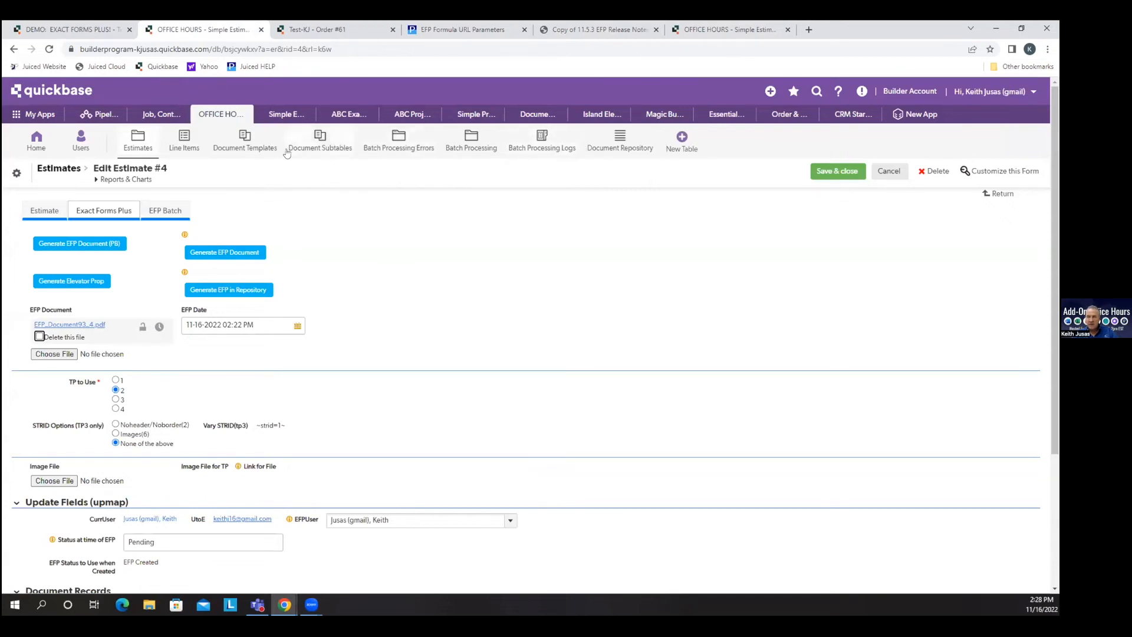
left_click(138, 144)
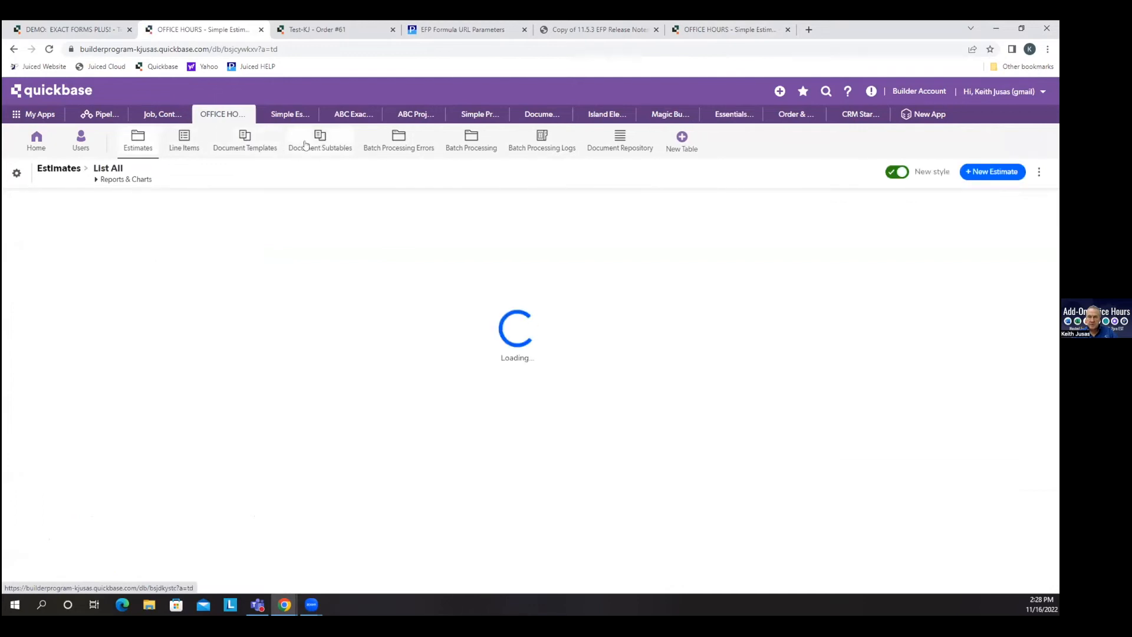
left_click(245, 142)
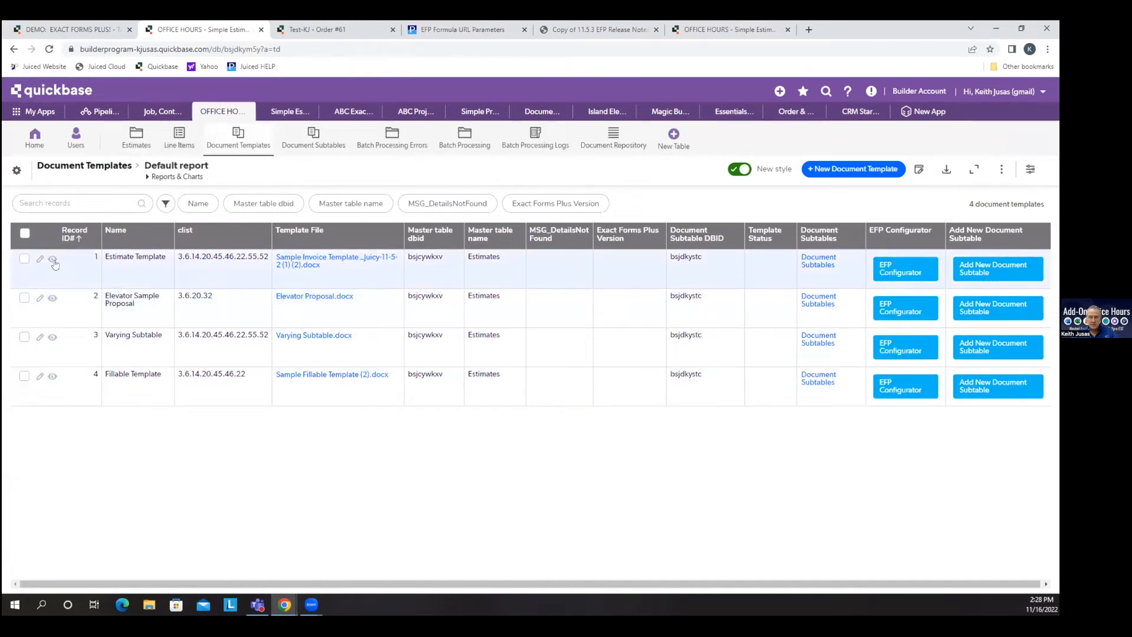
left_click(53, 259)
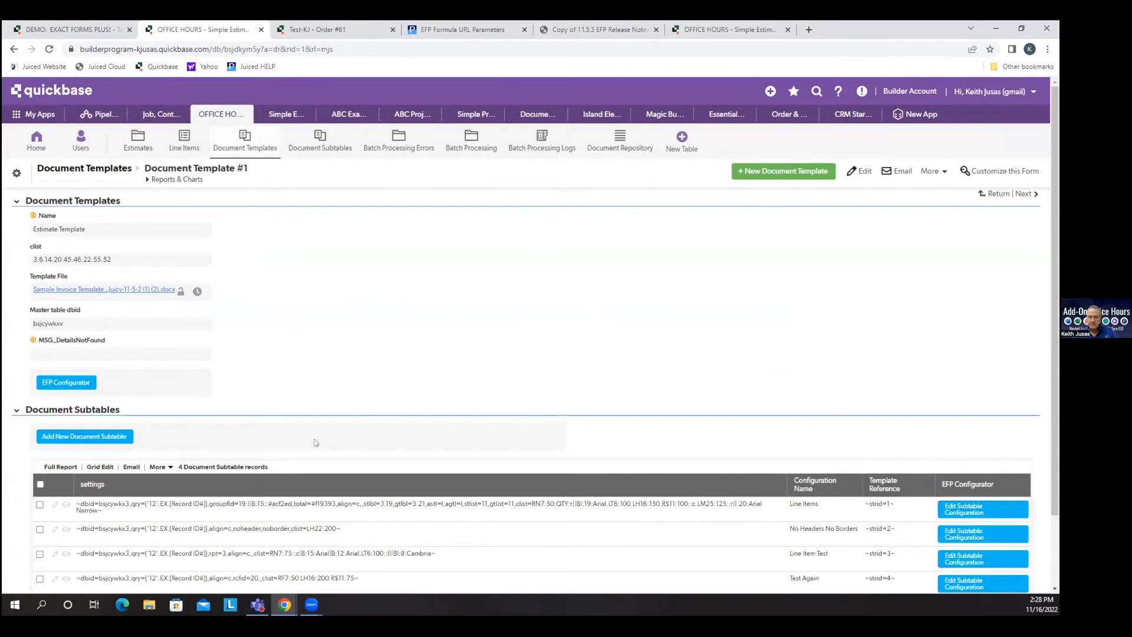
scroll(968, 507, "down", 1)
left_click(976, 452)
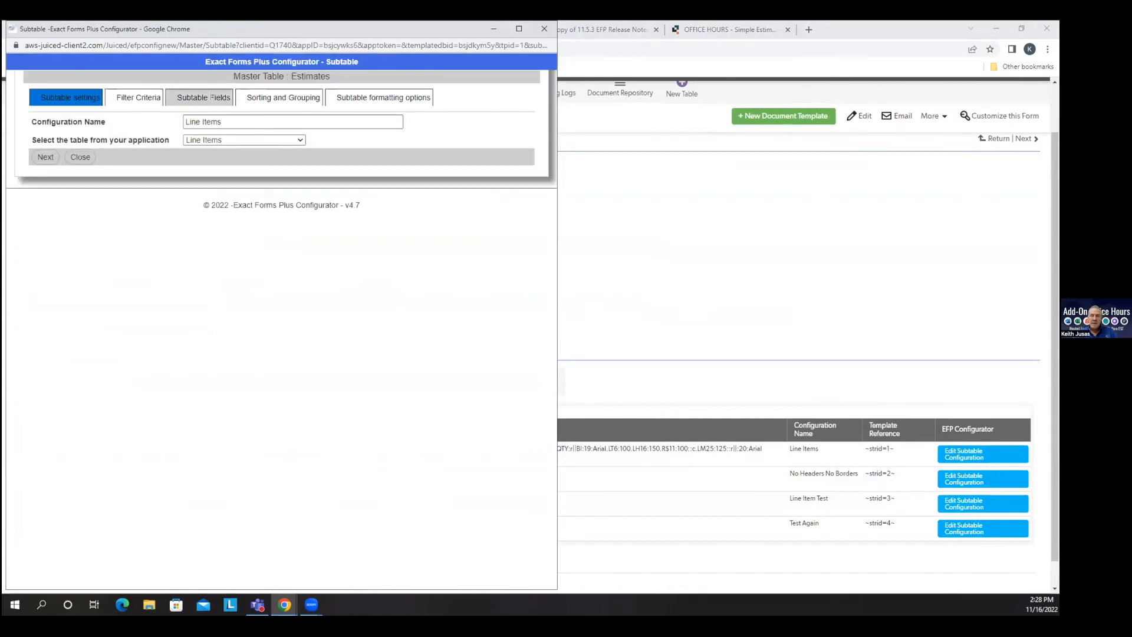
Review the Description subtable field's advanced settings, including the vertical data alignment options, and close the configurator
left_click(212, 97)
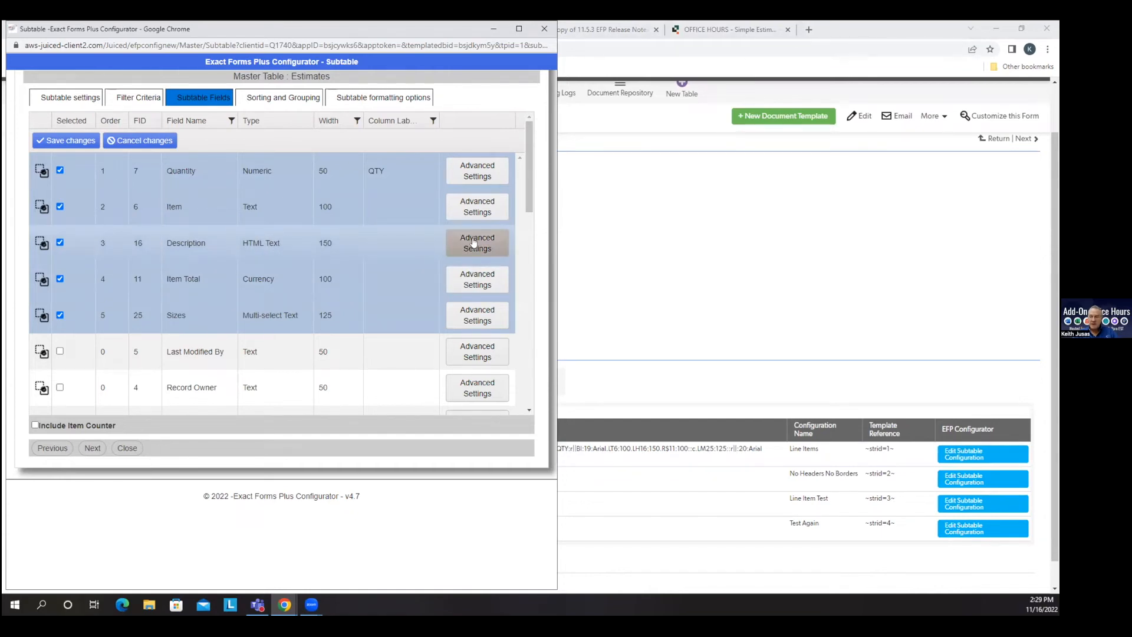
left_click(474, 243)
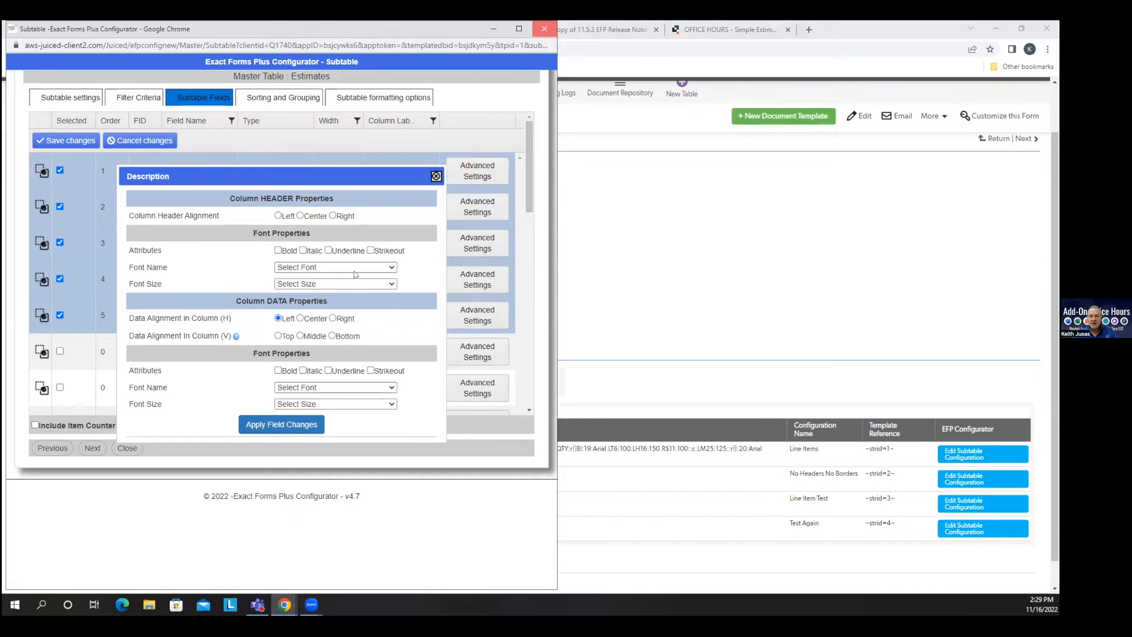
left_click(545, 29)
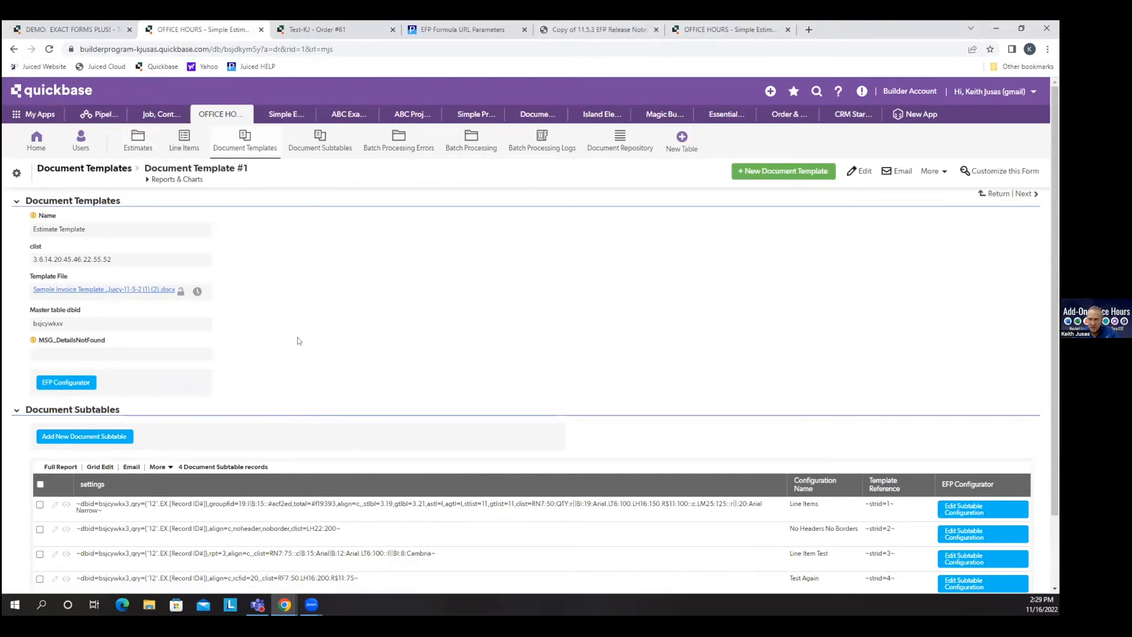
Generate the EFP document for estimate 1001, check the image, rich text and checkbox subtable on its last page, and close the preview
left_click(139, 139)
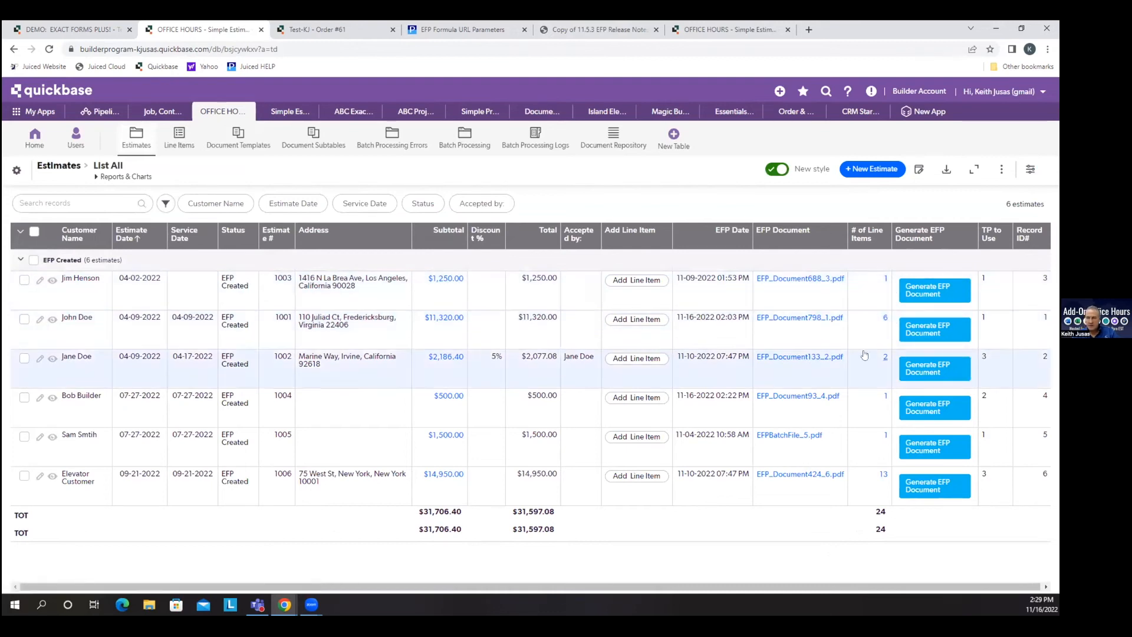
left_click(935, 329)
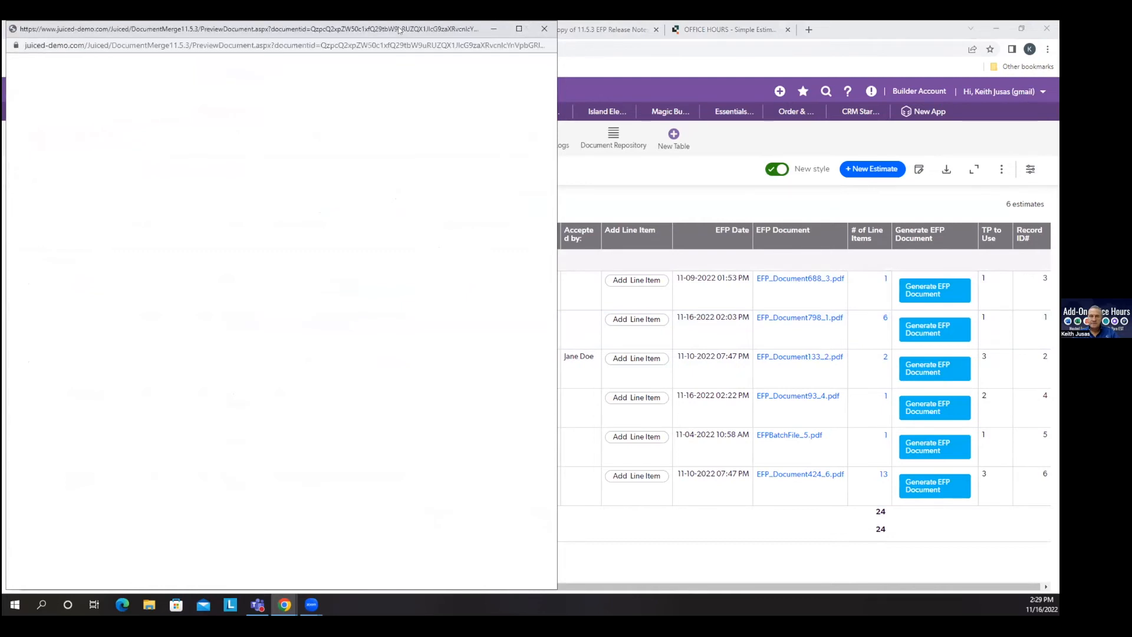
scroll(440, 266, "down", 15)
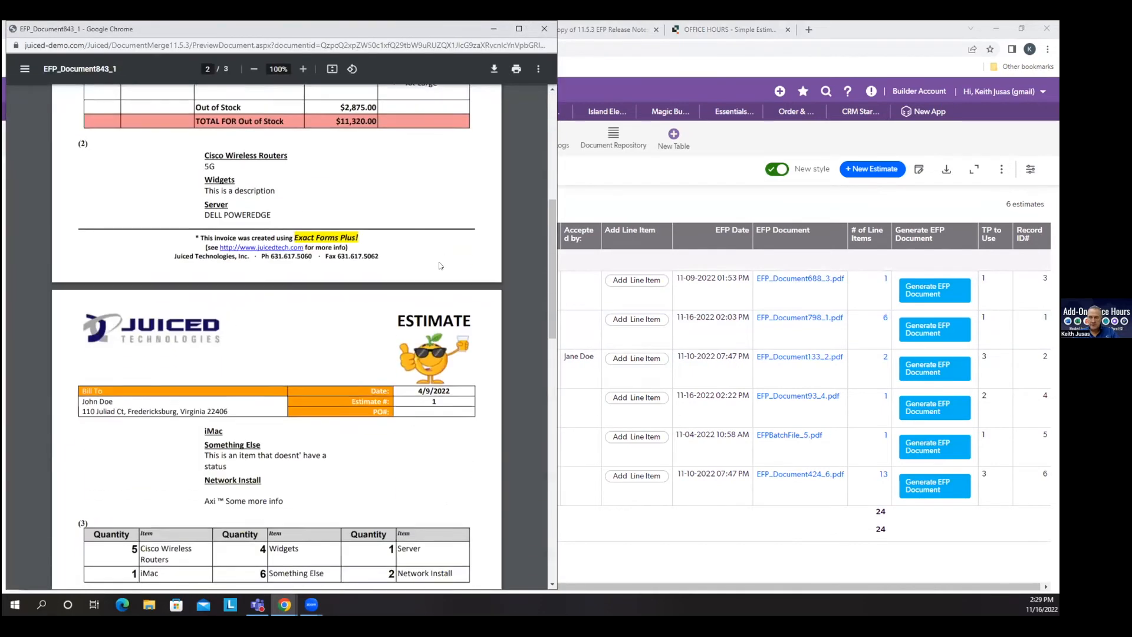
scroll(439, 265, "down", 10)
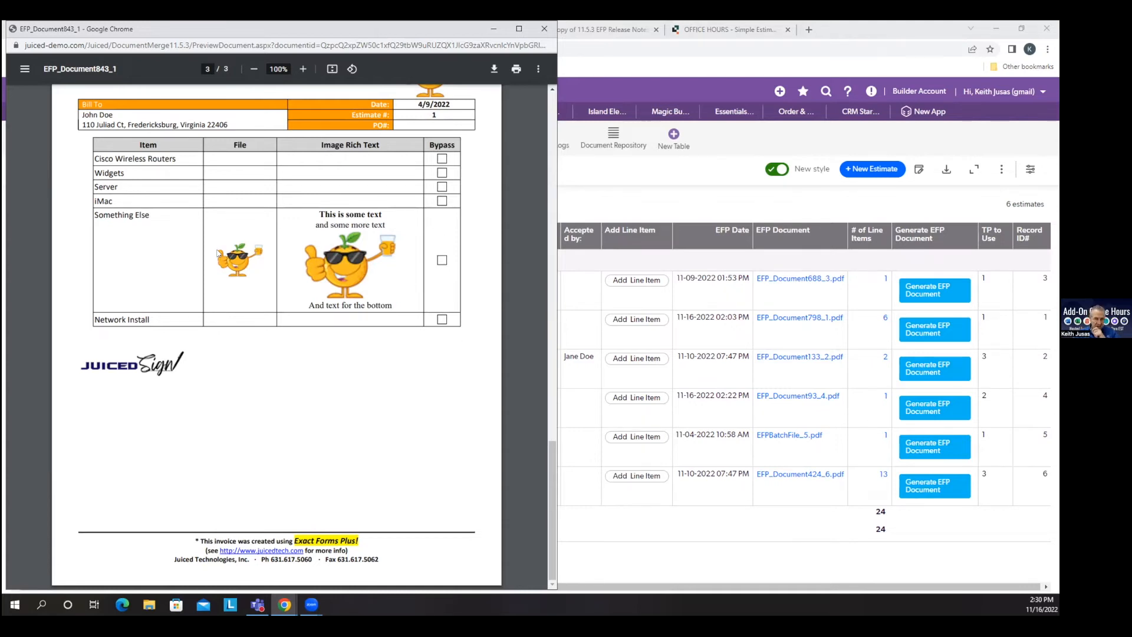
left_click(544, 29)
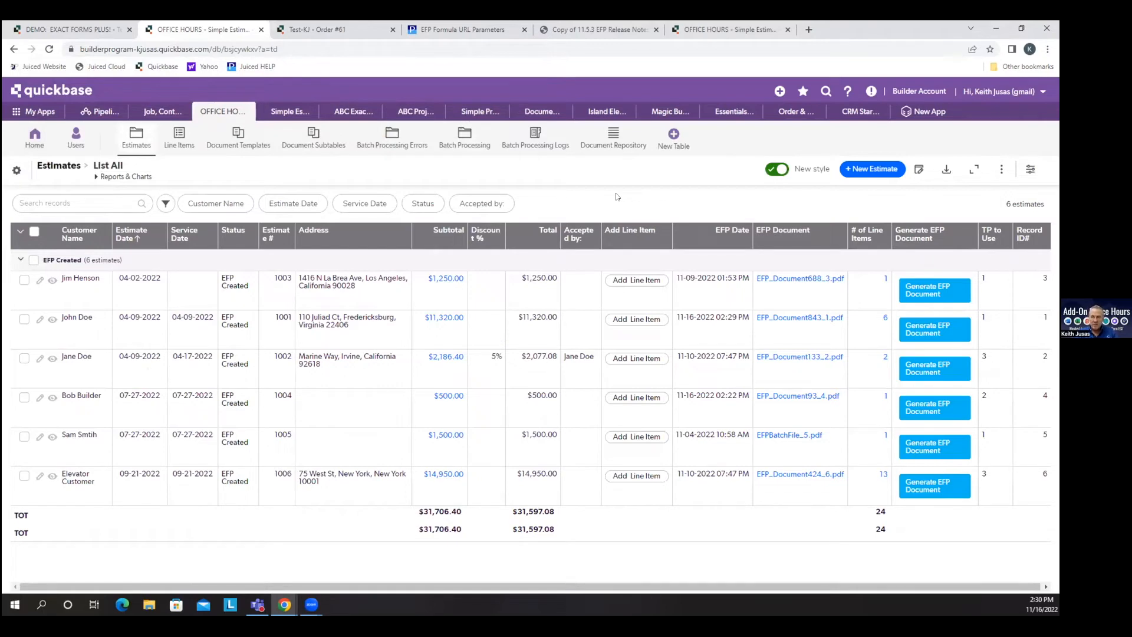
left_click(463, 29)
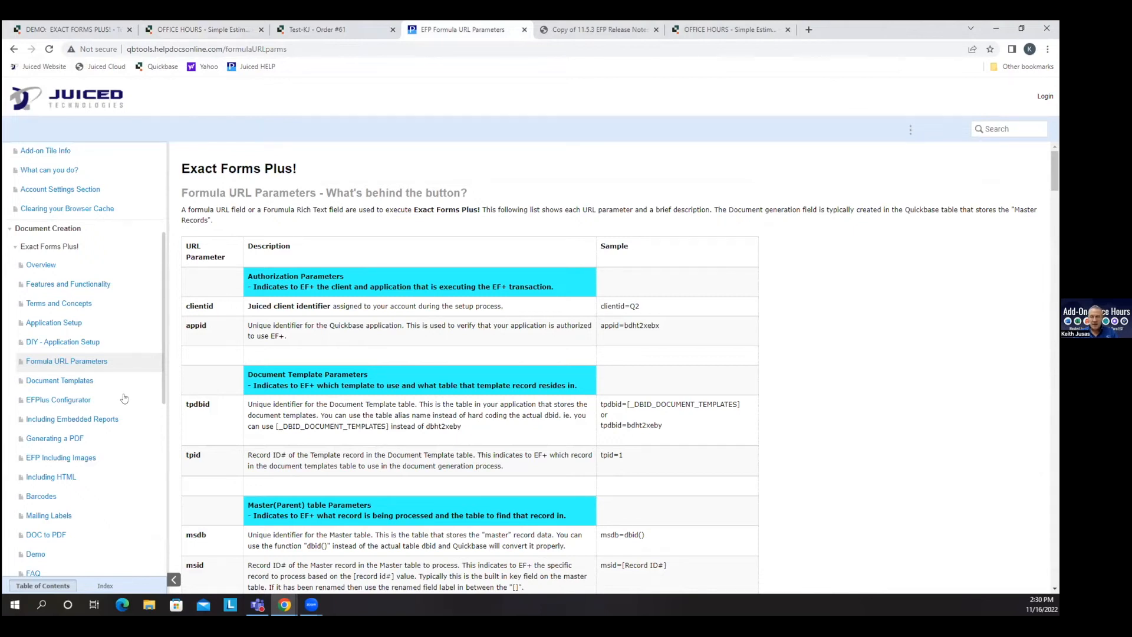
left_click(359, 29)
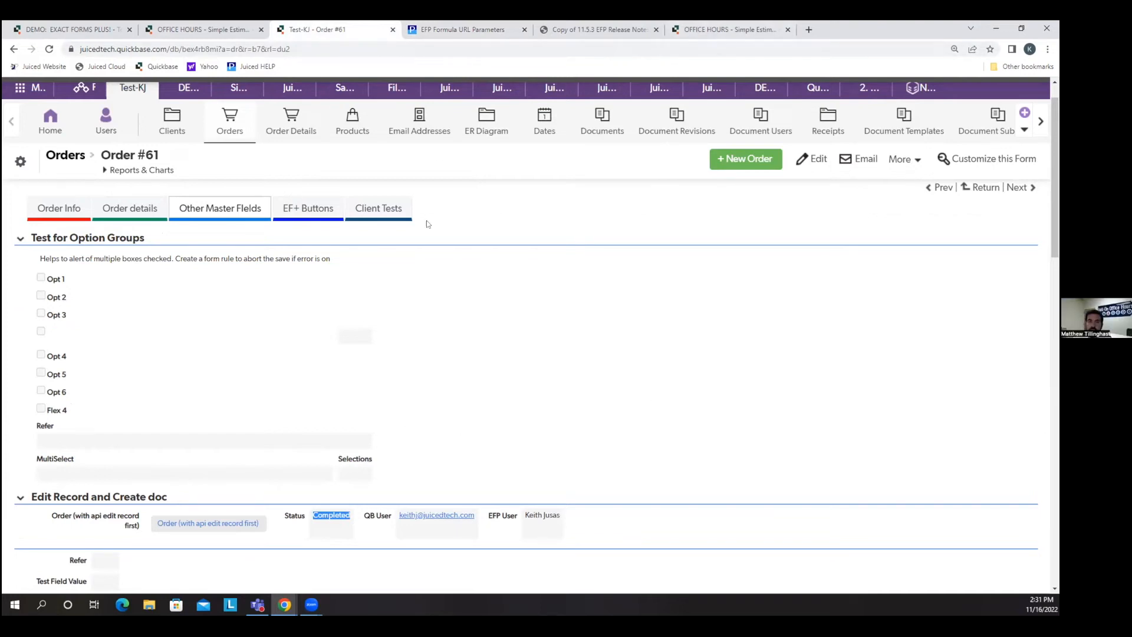
left_click(49, 31)
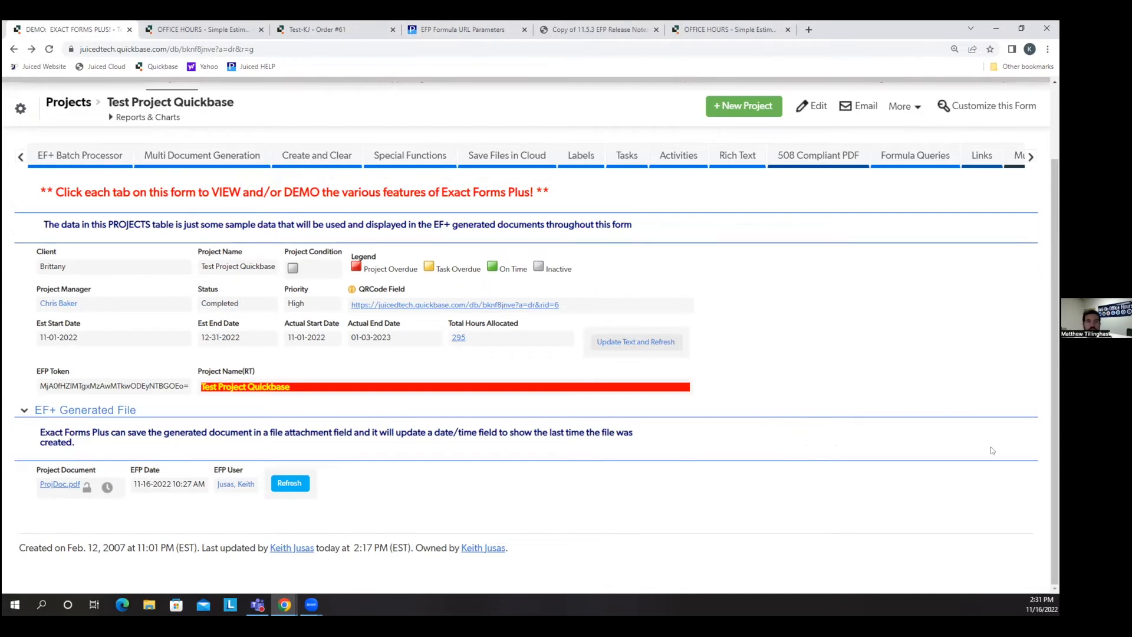
scroll(997, 494, "up", 2)
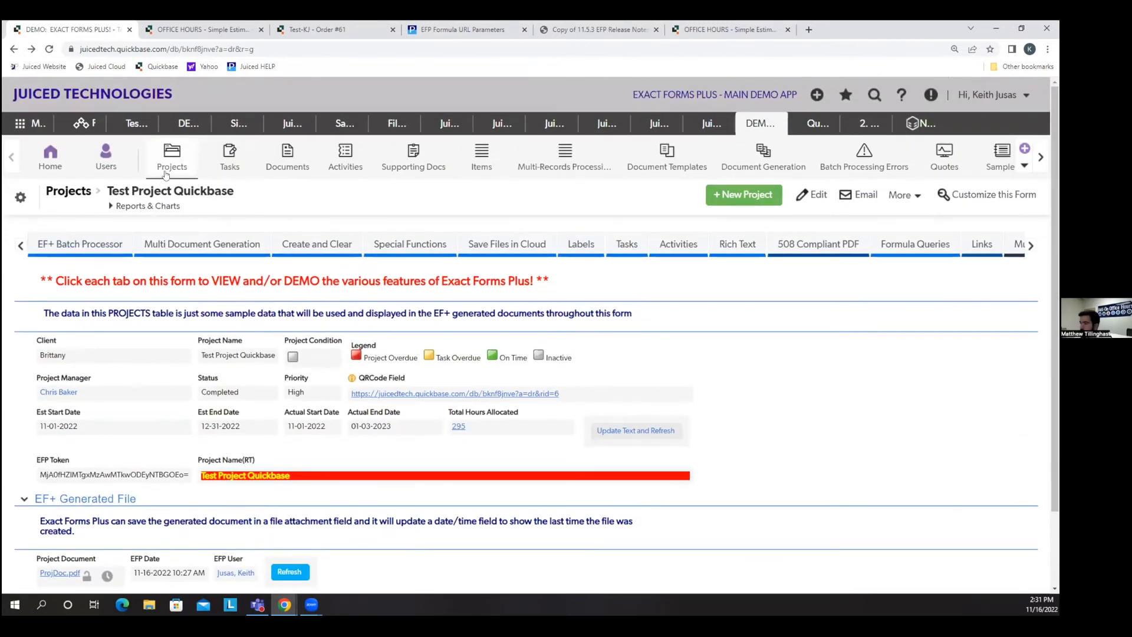
left_click(188, 31)
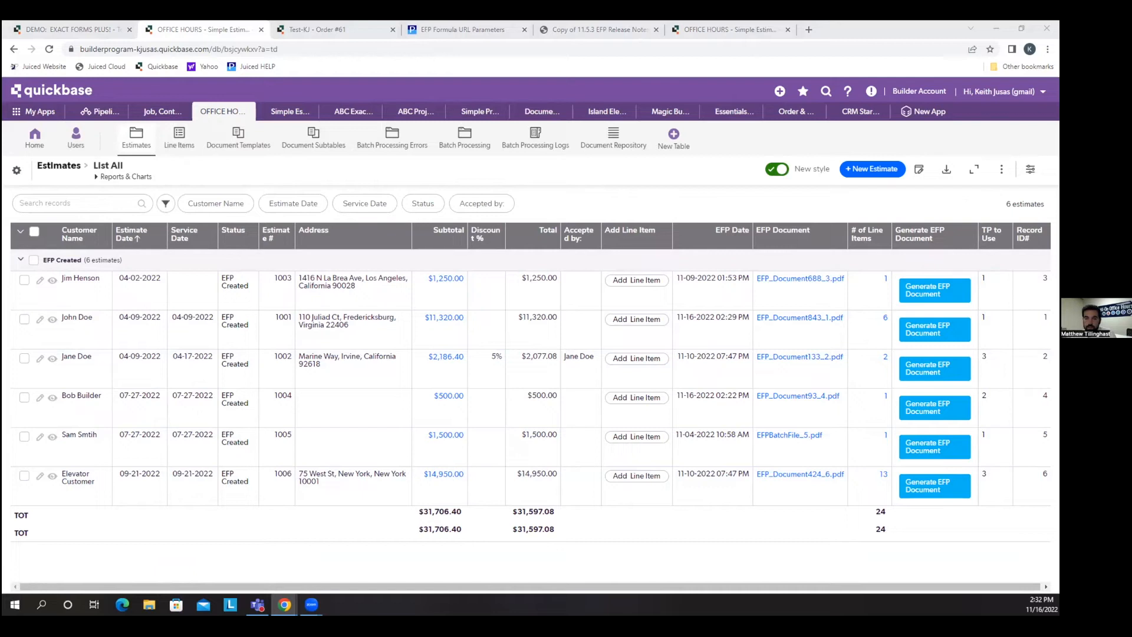
Review Estimate #4's document generation options, upmap update fields and document records
left_click(760, 31)
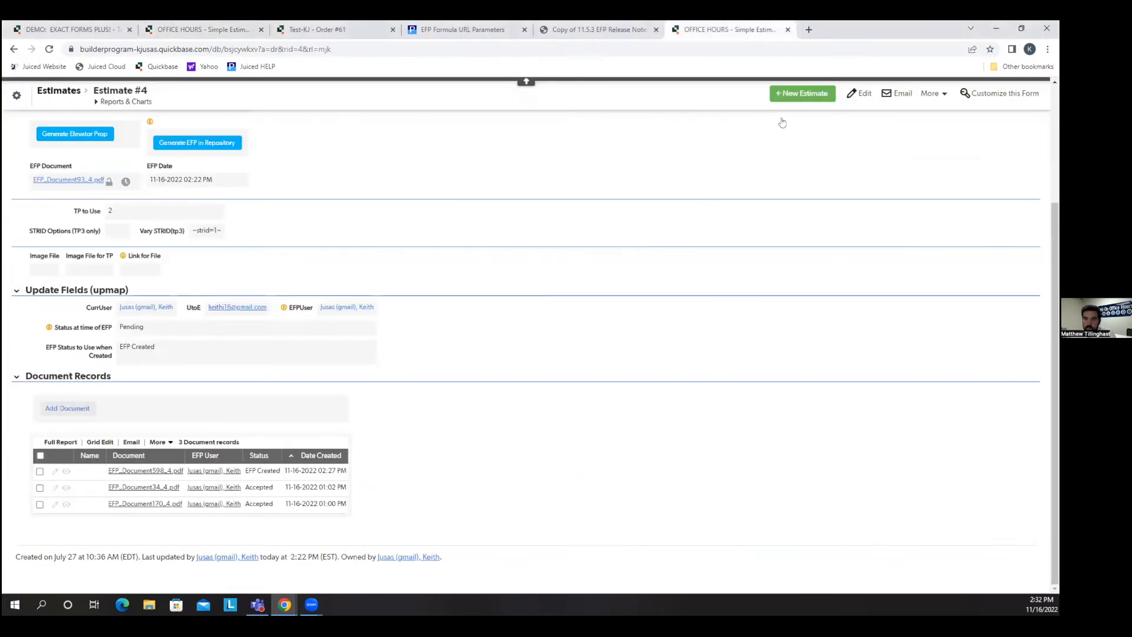
scroll(391, 253, "up", 5)
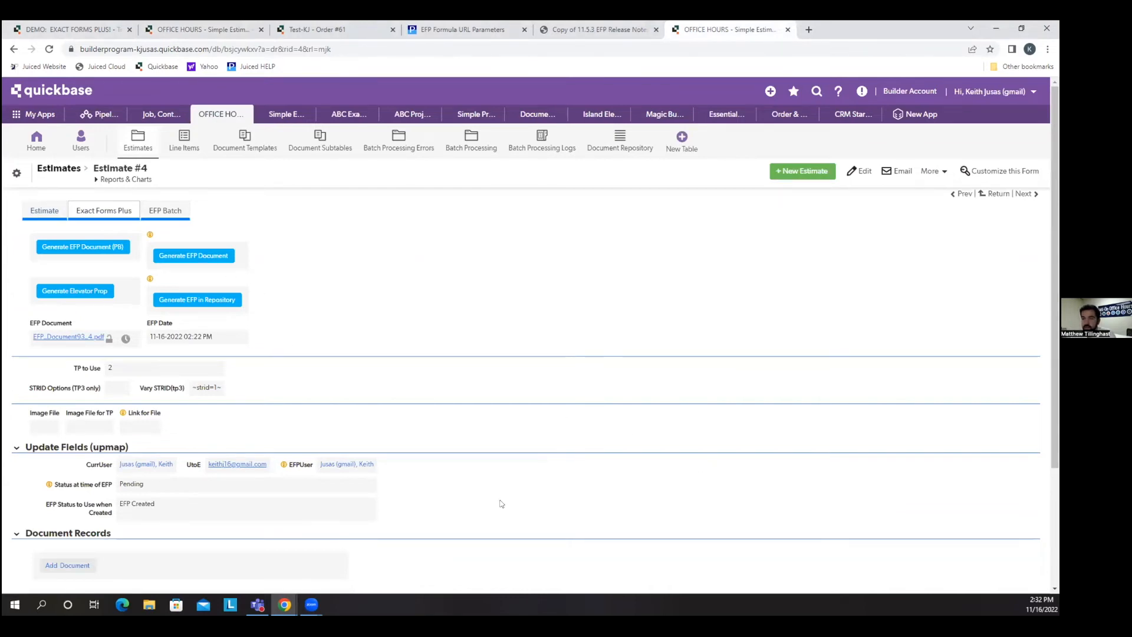
scroll(490, 493, "down", 3)
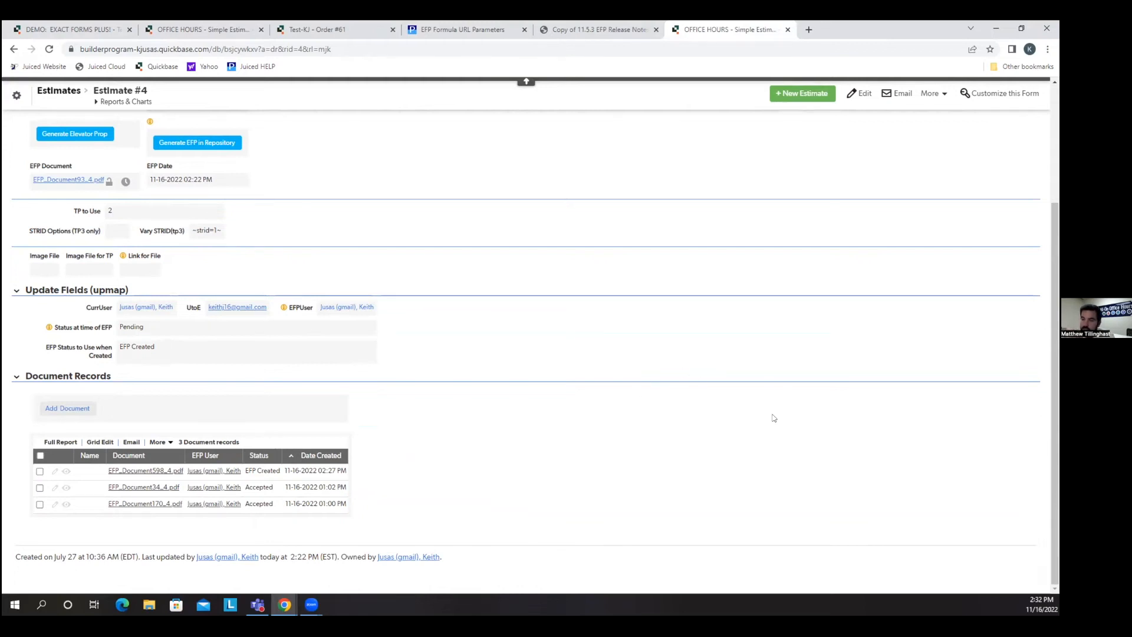
scroll(772, 418, "up", 3)
scroll(793, 441, "down", 1)
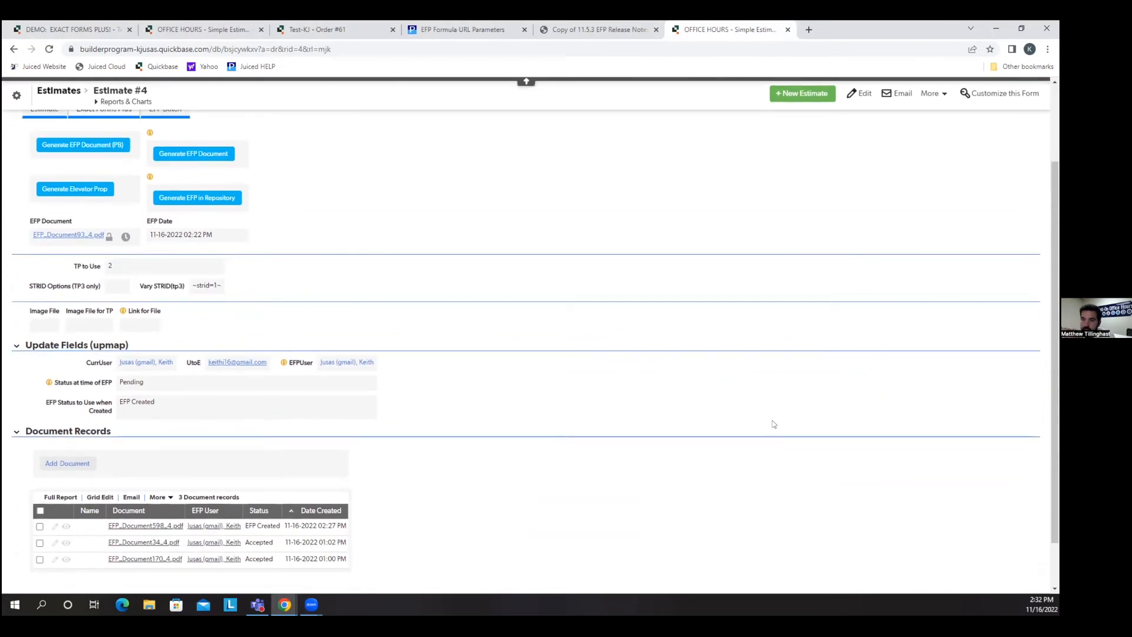
right_click(243, 193)
left_click(495, 204)
Go to the Test Project Quickbase record in the demo app and view its repository options and the code behind them
left_click(465, 29)
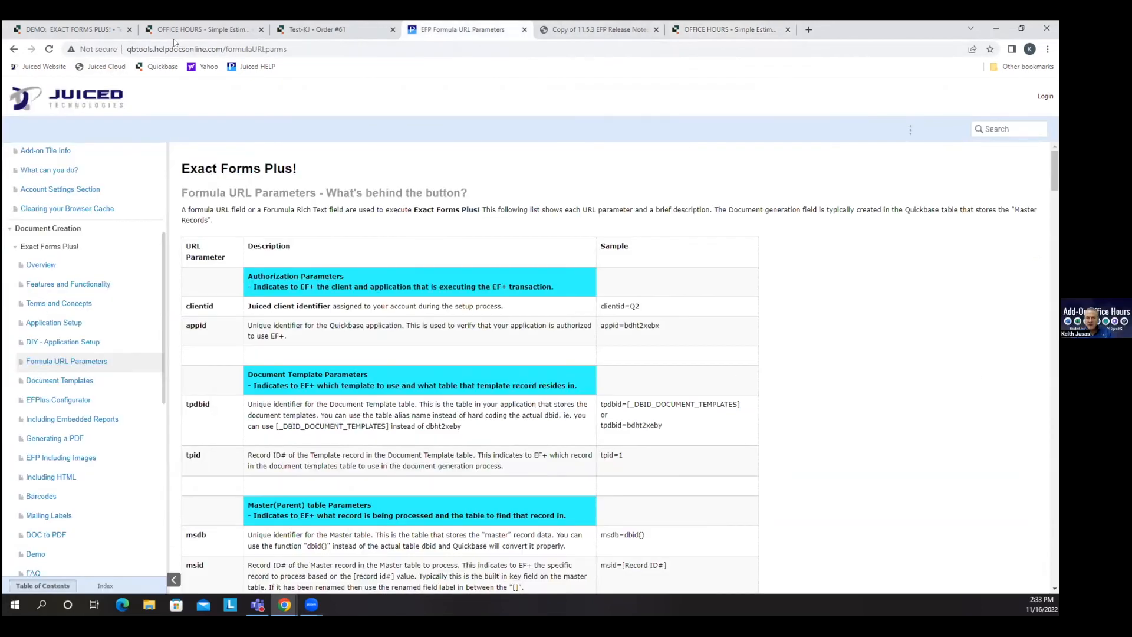
left_click(71, 30)
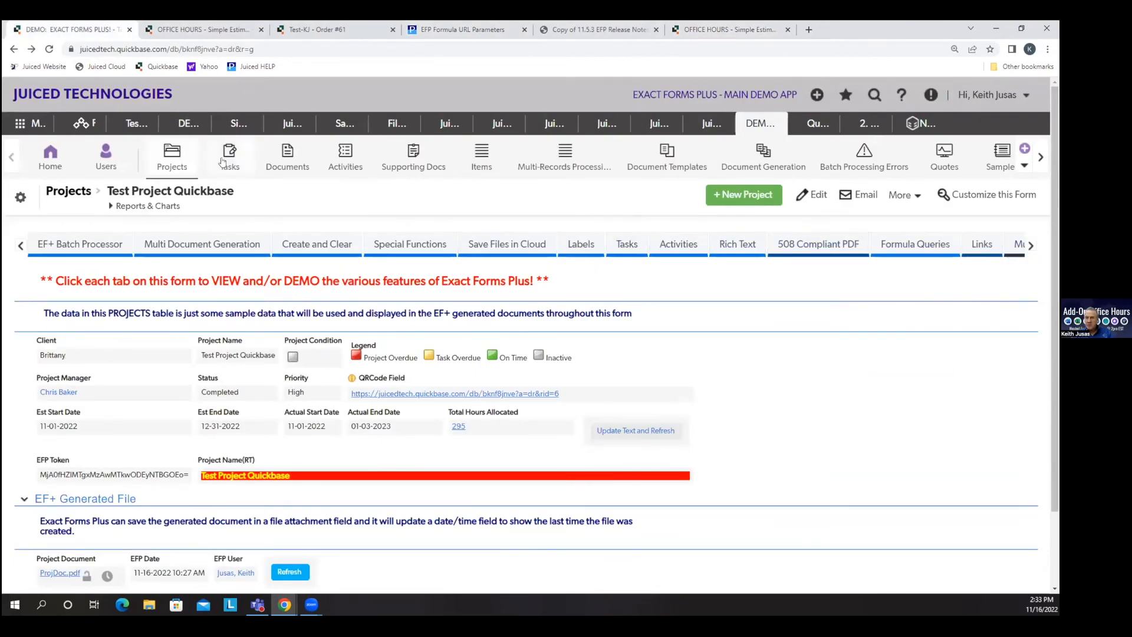
left_click(21, 245)
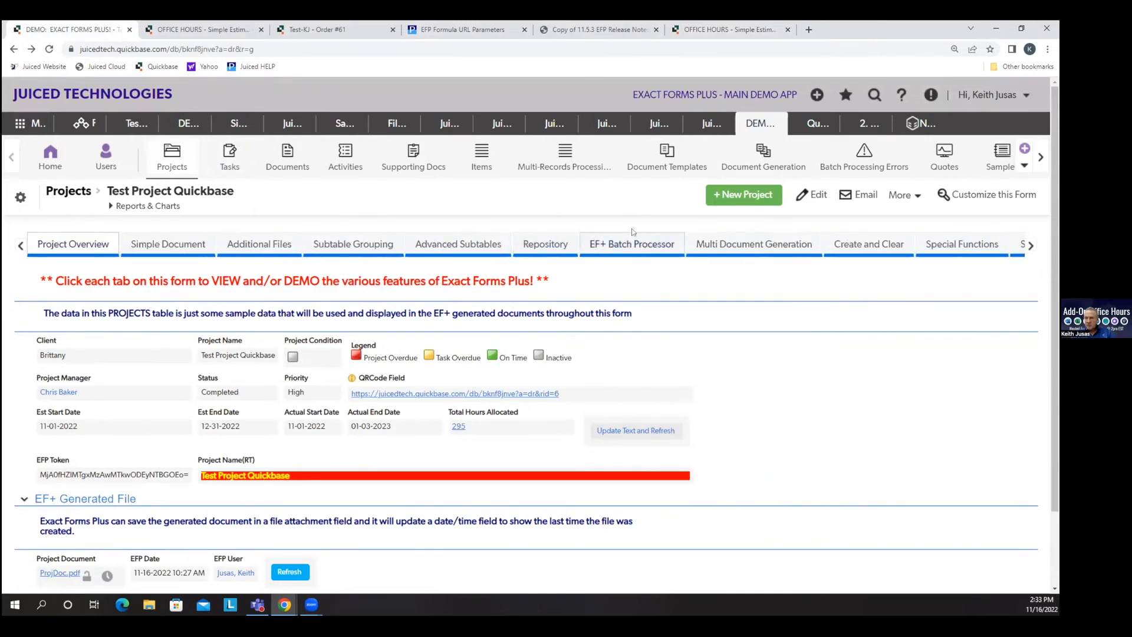
left_click(552, 247)
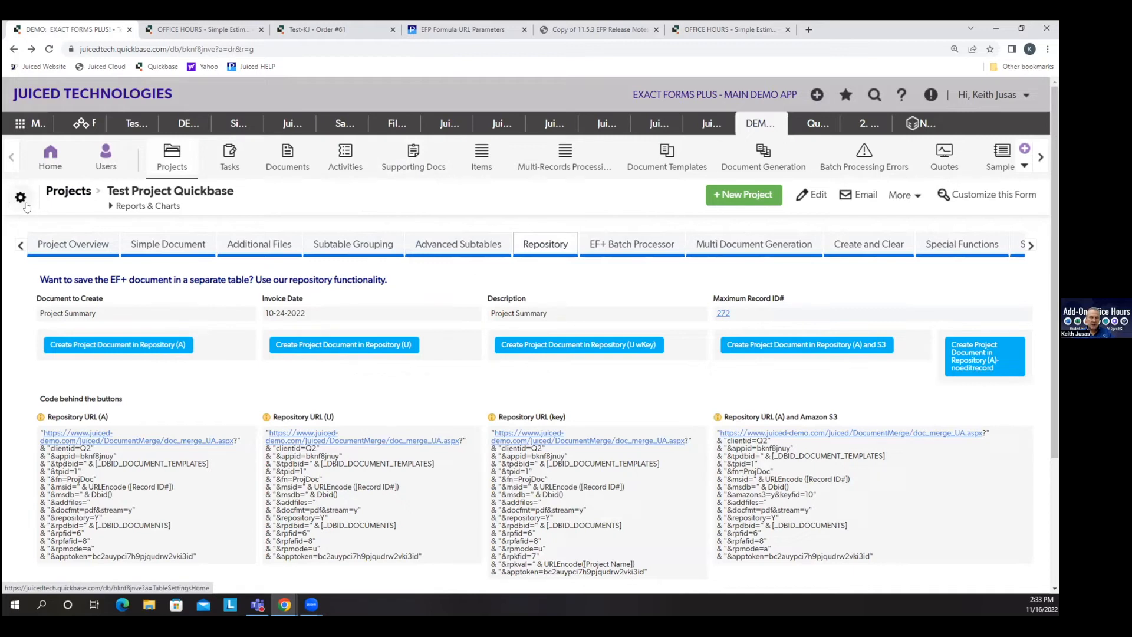
left_click(338, 346)
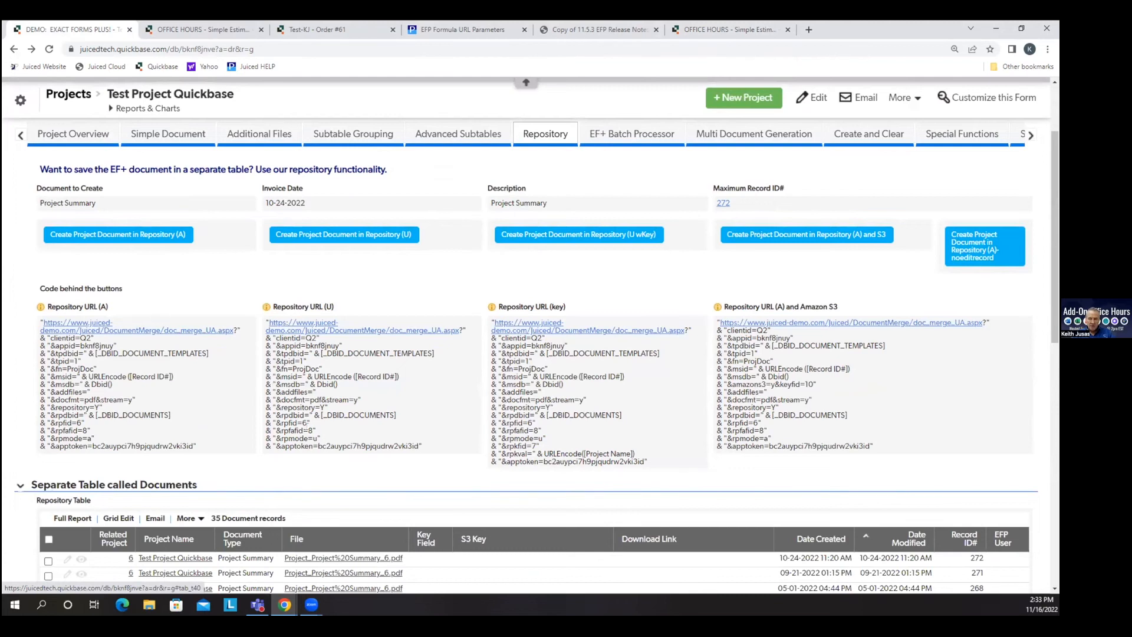
Highlight rpmode=u in Repository URL (U) and rpmode=a in Repository URL (A), and look over the repository's document records
left_click_drag(322, 439, 265, 439)
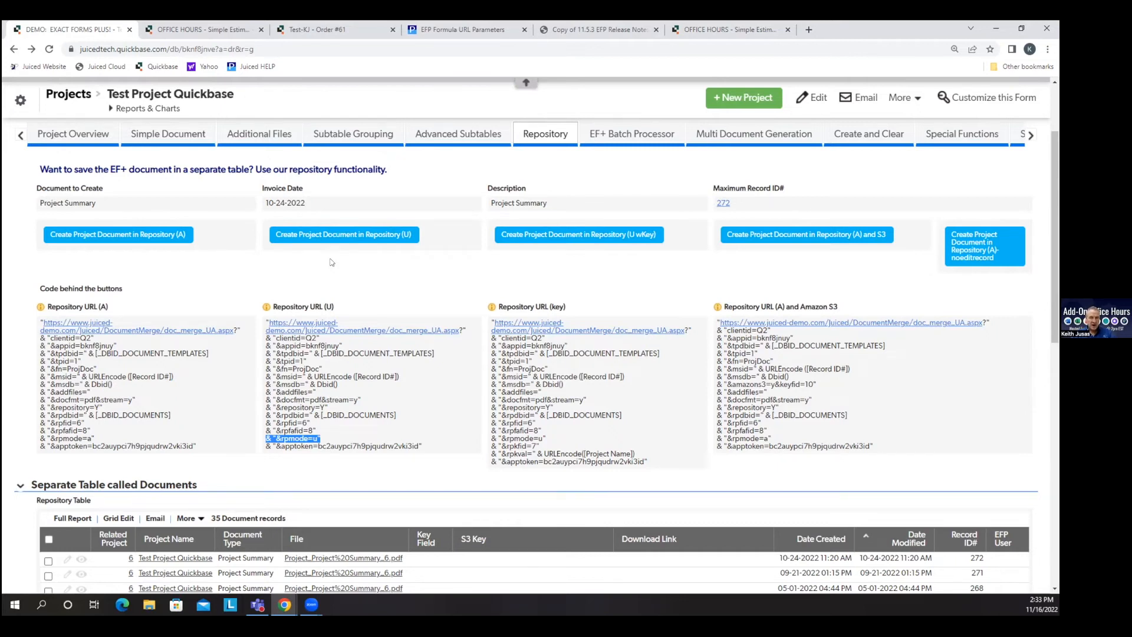
left_click_drag(95, 439, 39, 440)
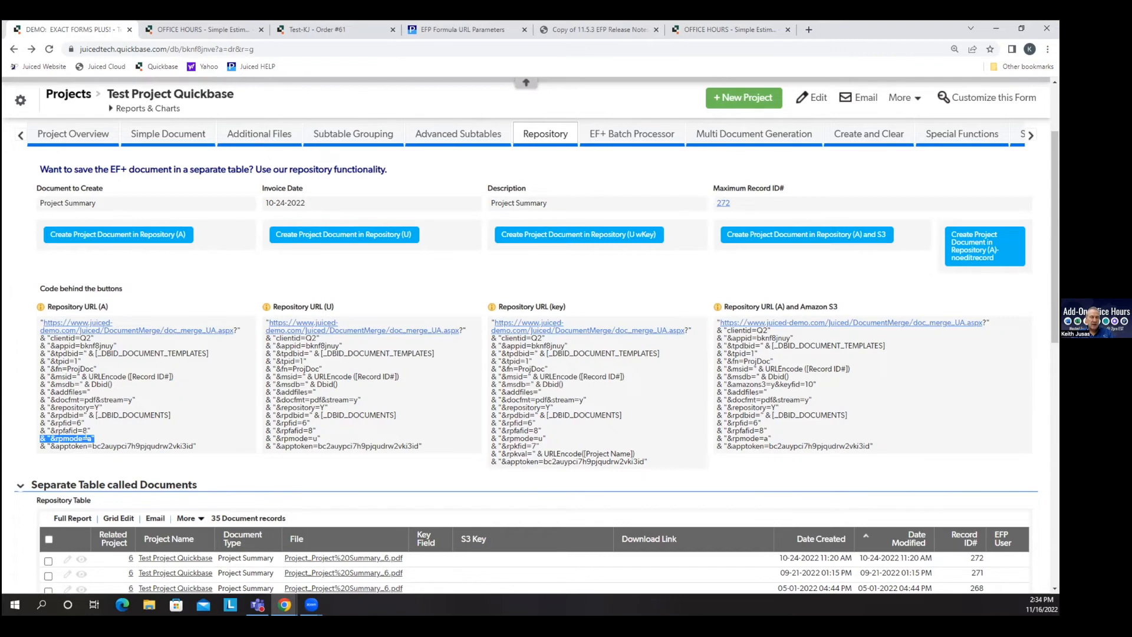
left_click_drag(89, 438, 96, 437)
scroll(344, 495, "down", 2)
scroll(344, 496, "down", 2)
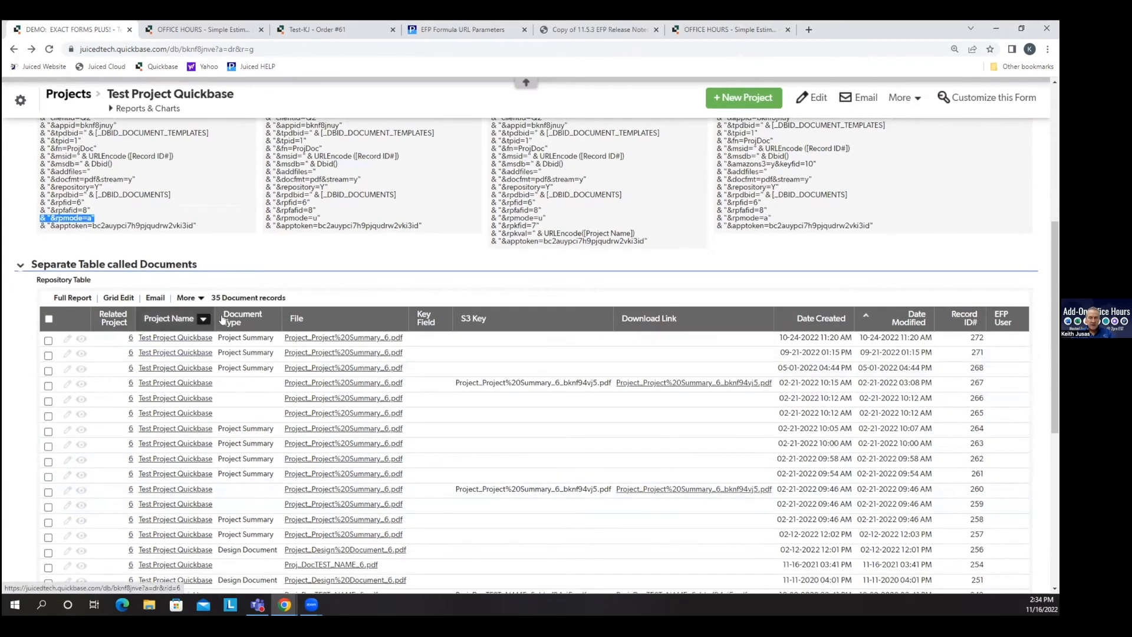
Create the project document in the repository with the (A) option and close its PDF preview
scroll(245, 350, "up", 5)
left_click(148, 289)
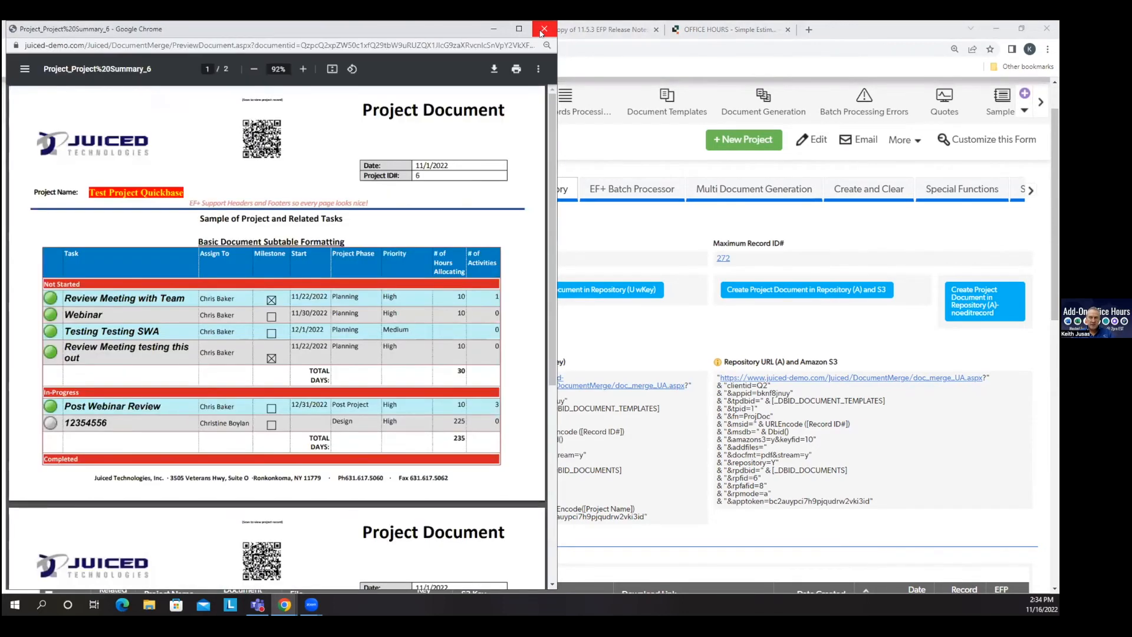
left_click(541, 33)
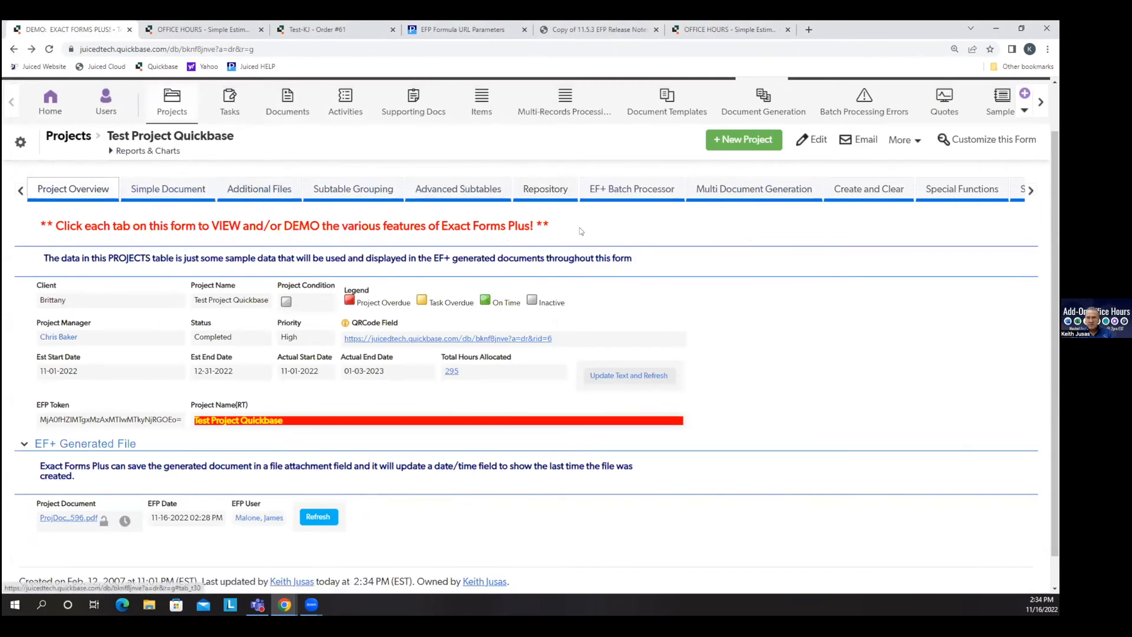
Return to the project's repository section, check the newest document record, and highlight rpfid=6 in Repository URL (U)
left_click(546, 189)
scroll(322, 483, "down", 3)
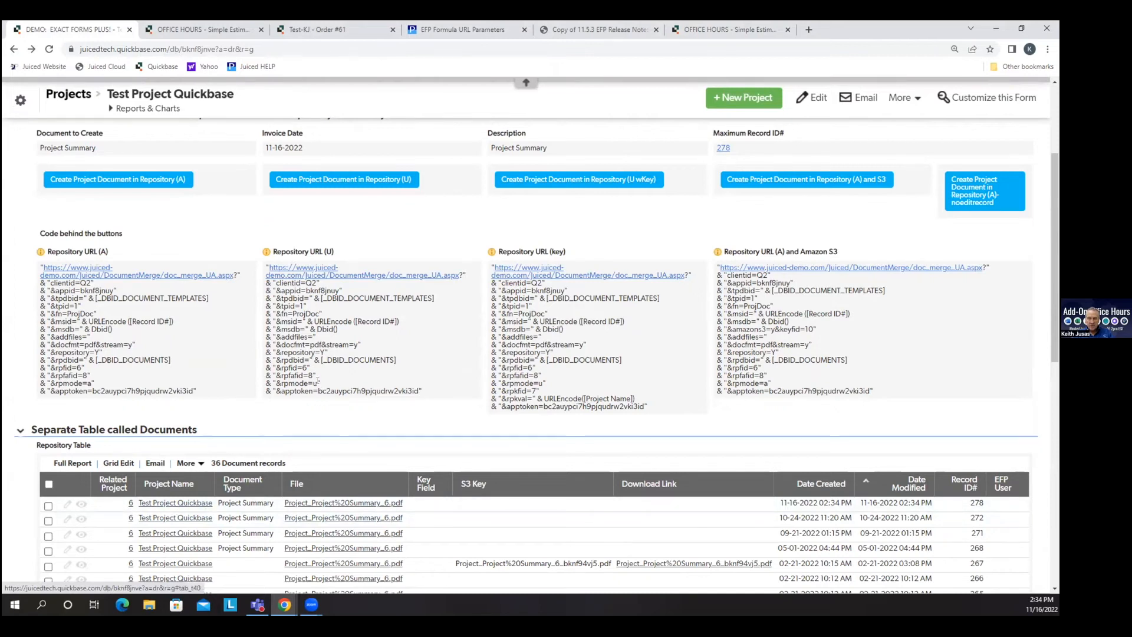
scroll(319, 381, "down", 1)
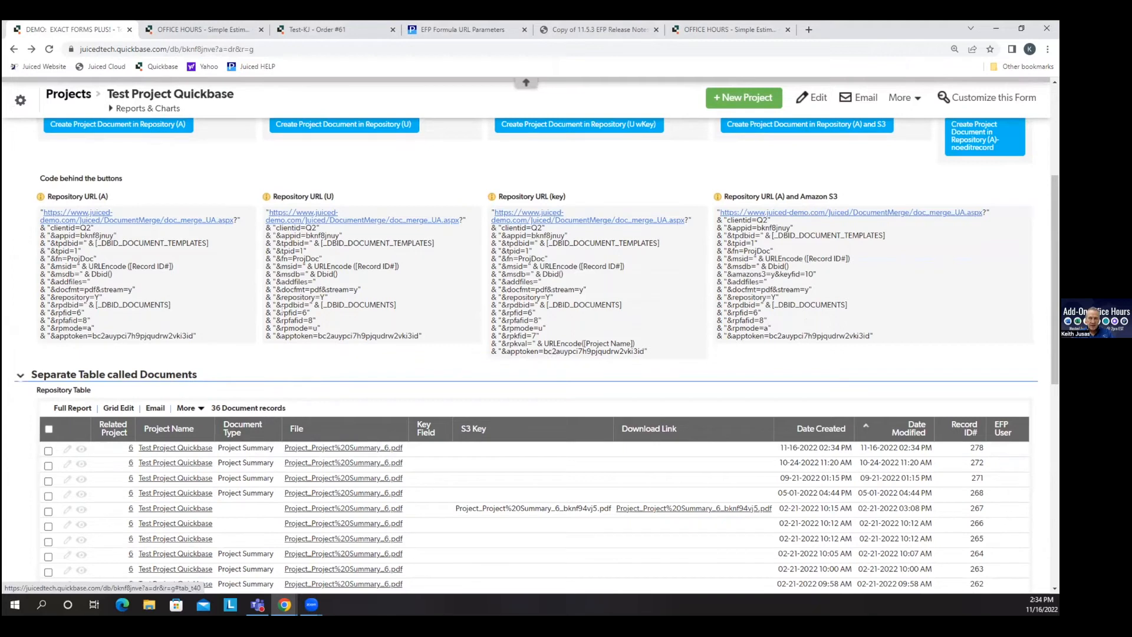
left_click_drag(313, 313, 272, 313)
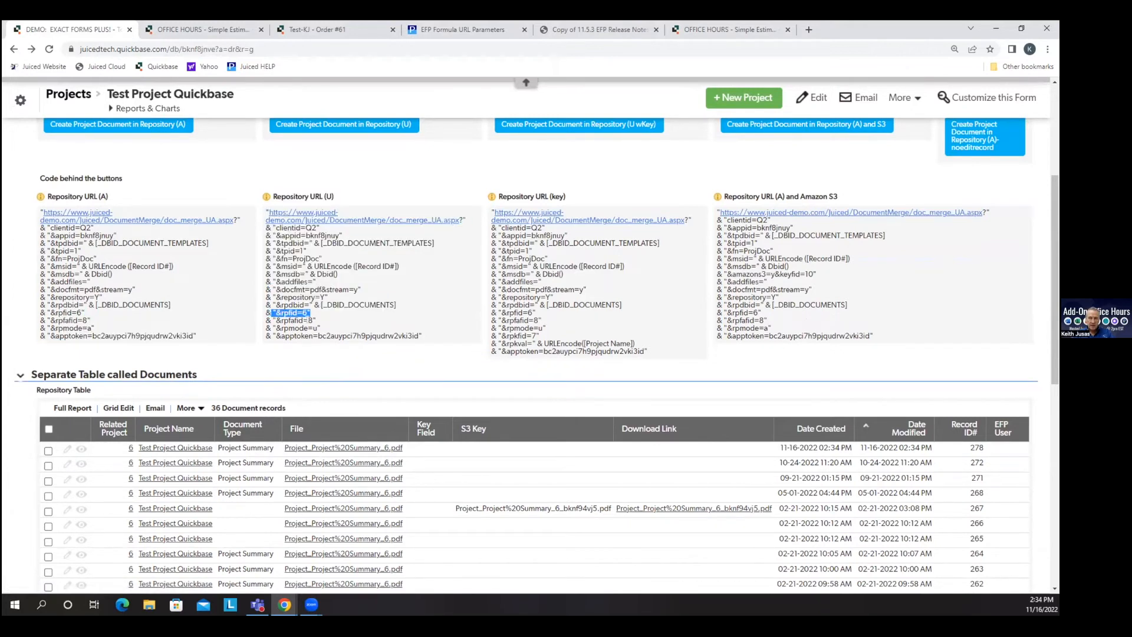
Create the project document in the repository with the (U) option, then reopen the repository section and highlight the newest record's modified time
left_click(351, 125)
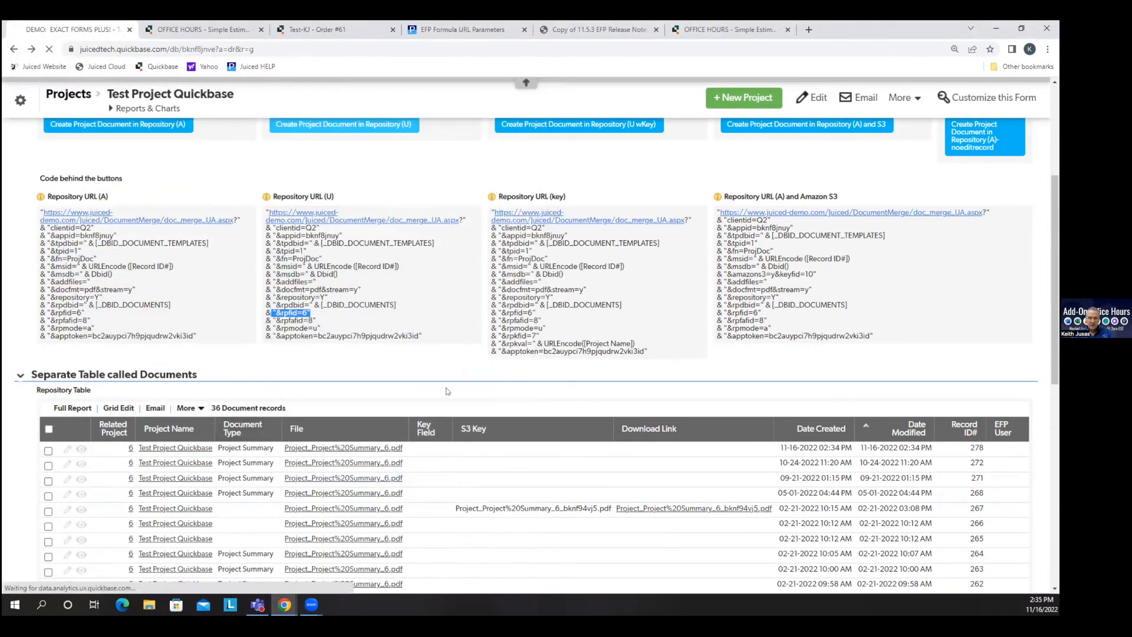
scroll(445, 387, "up", 15)
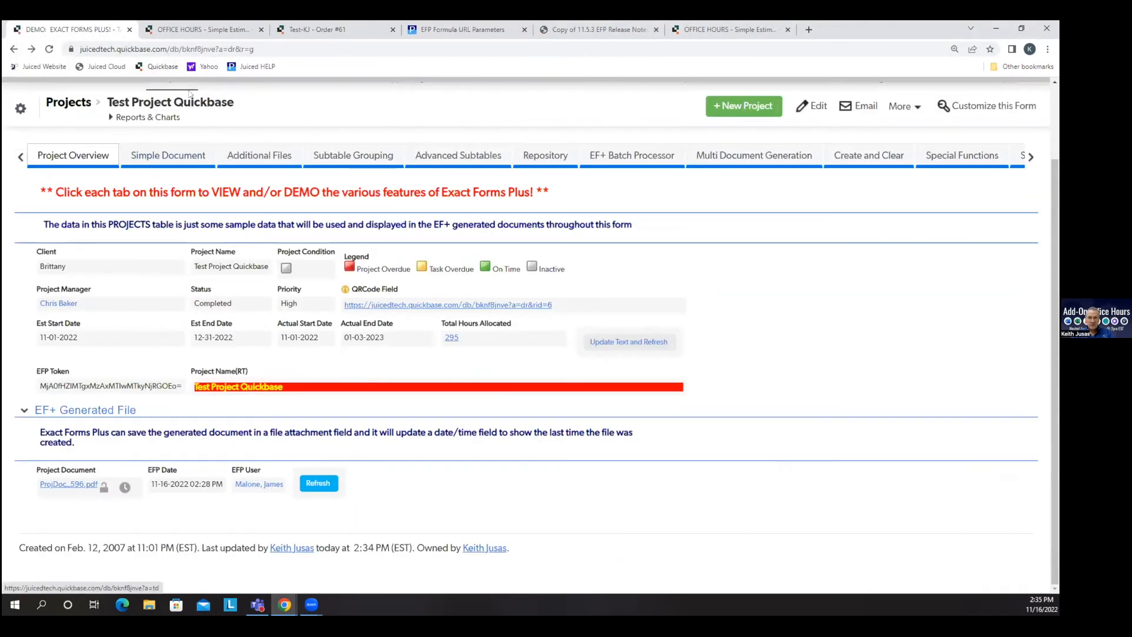
left_click(552, 157)
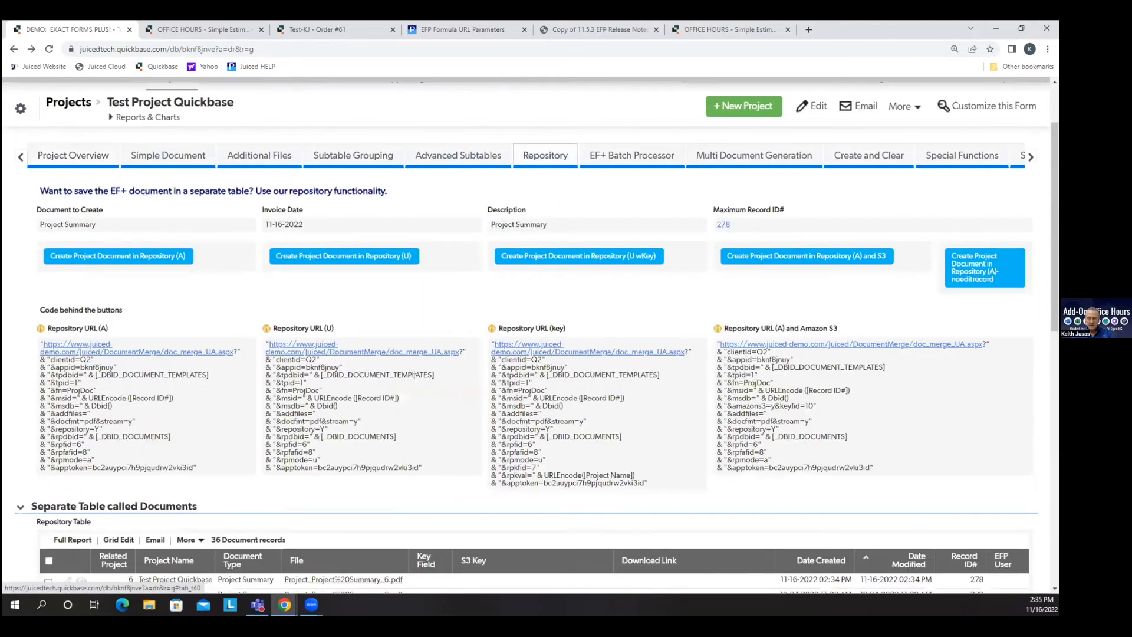
scroll(397, 473, "down", 2)
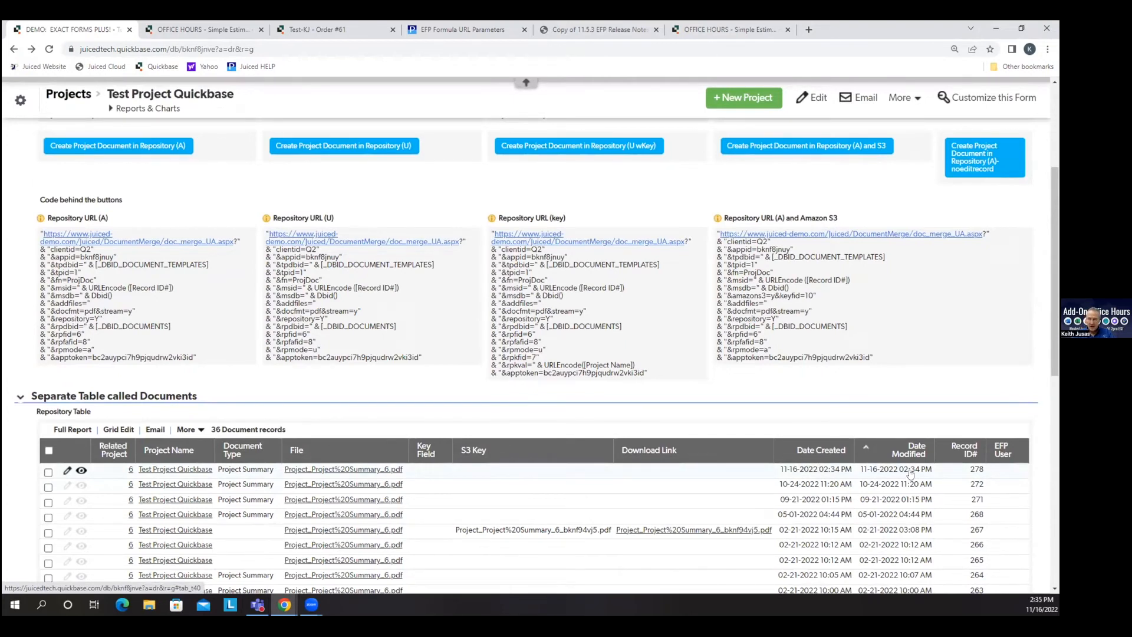
left_click_drag(912, 472, 921, 473)
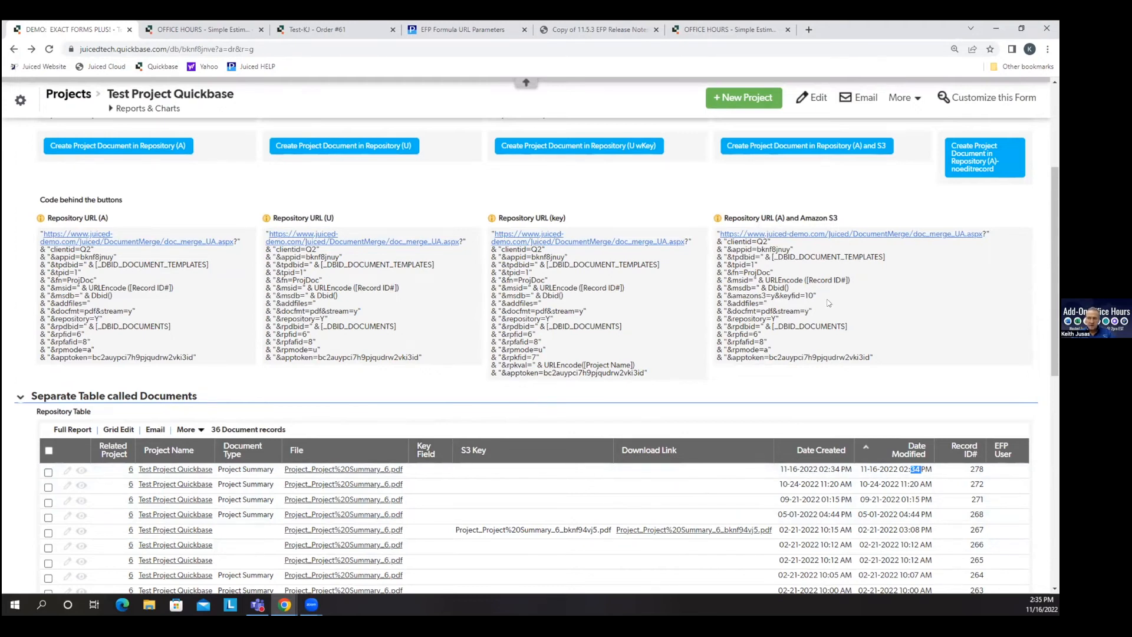
Highlight the rpdbid through rpmode=a lines in Repository URL (A) and Amazon S3, and check the EFP User column of the document records
scroll(801, 303, "down", 2)
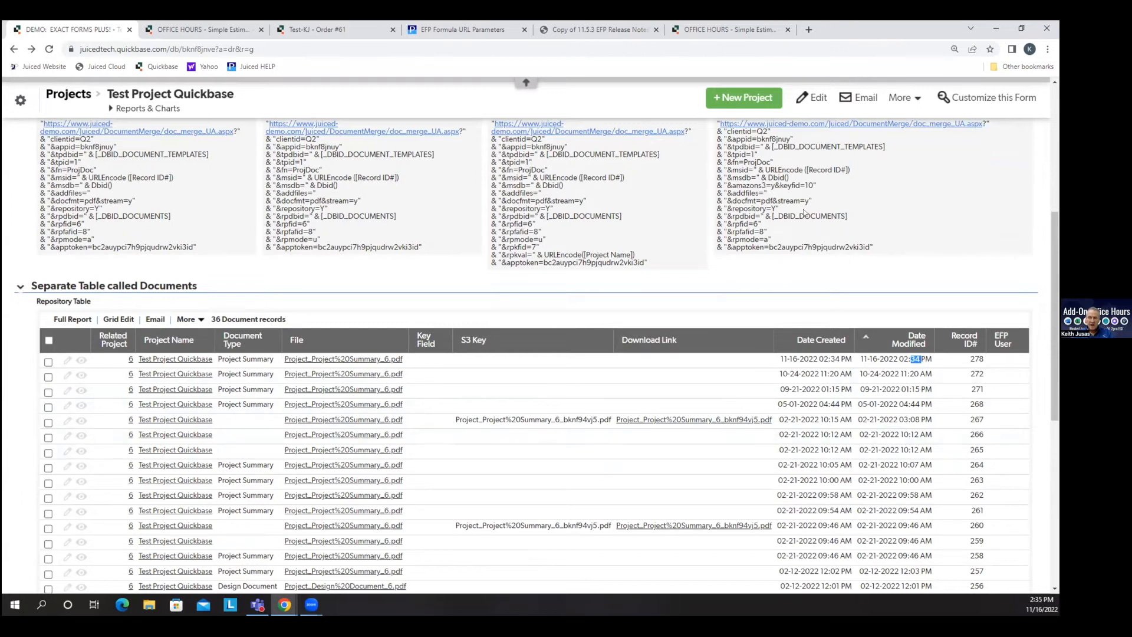
left_click_drag(768, 240, 715, 215)
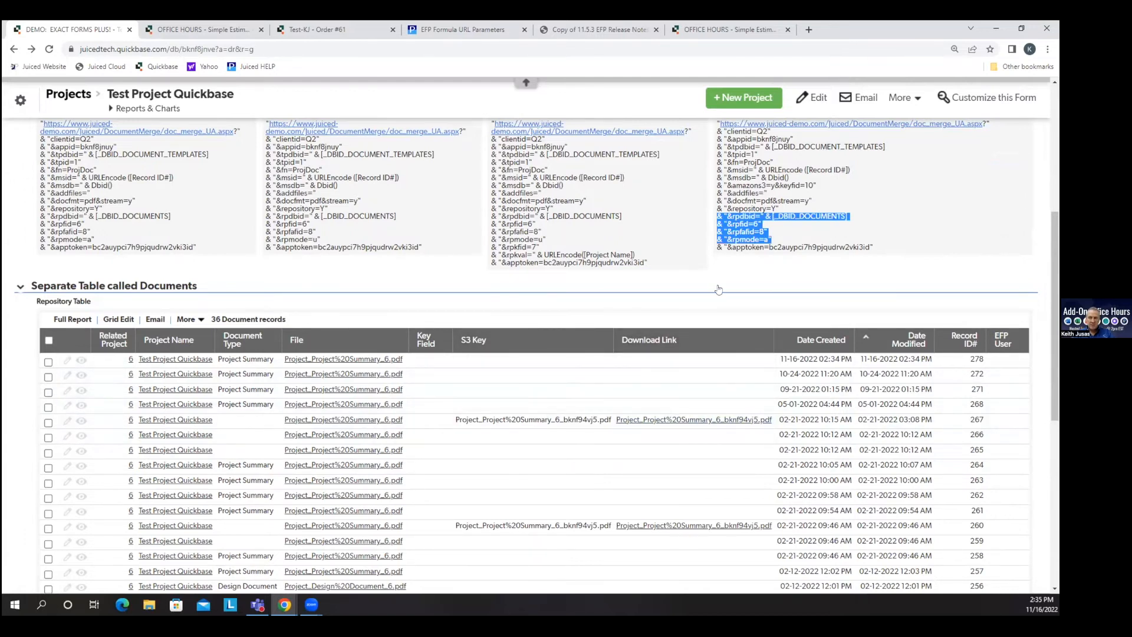
scroll(719, 290, "up", 2)
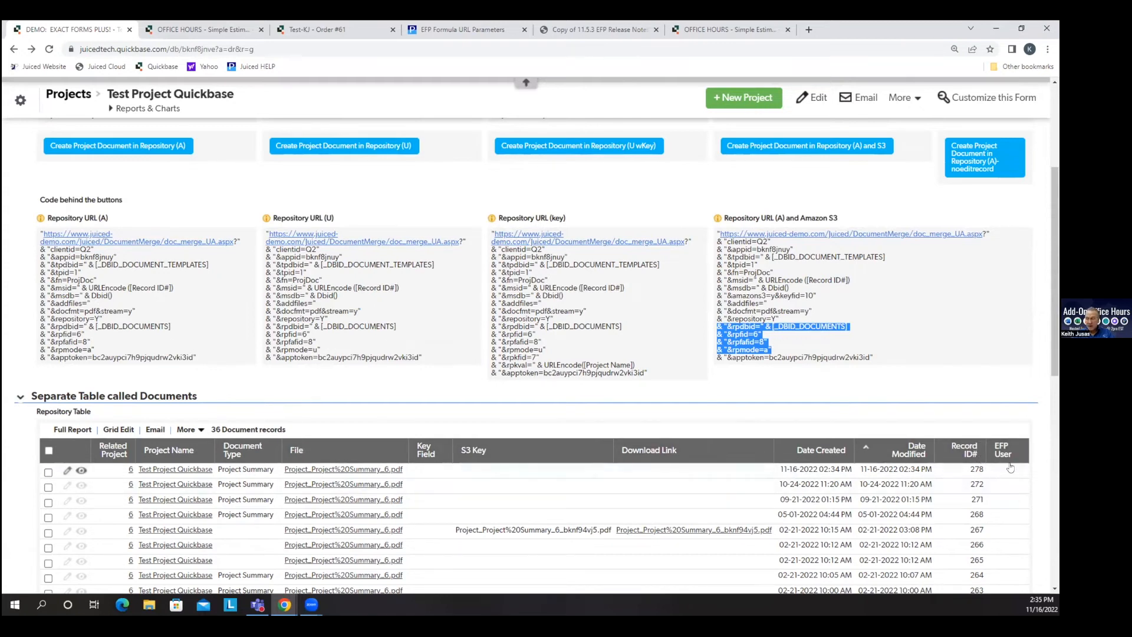
scroll(1012, 466, "down", 1)
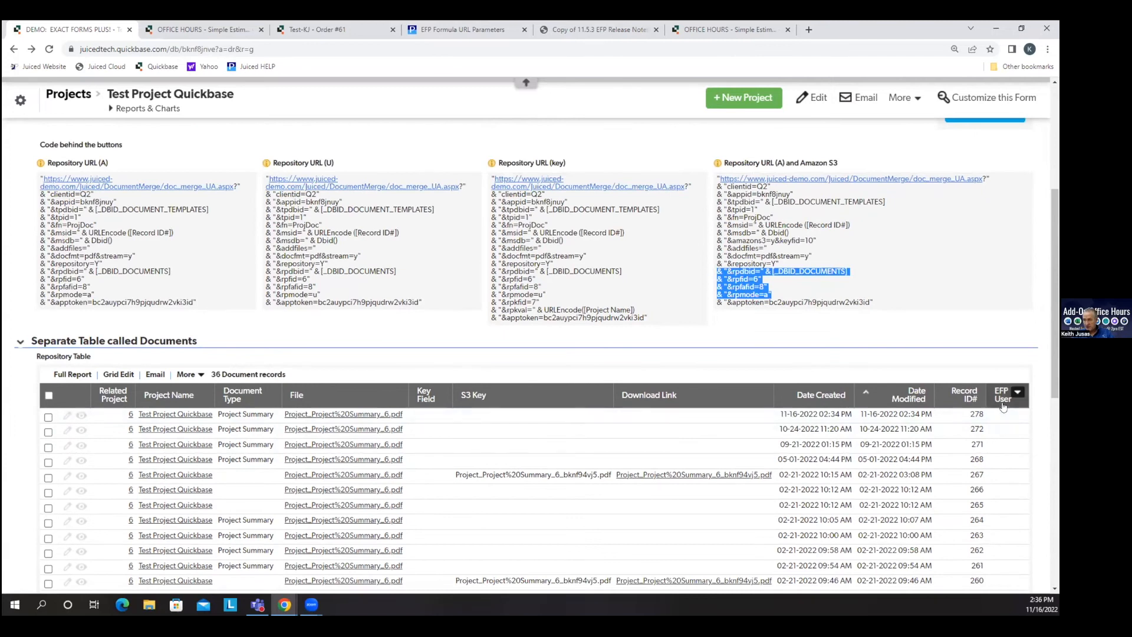
scroll(995, 402, "up", 3)
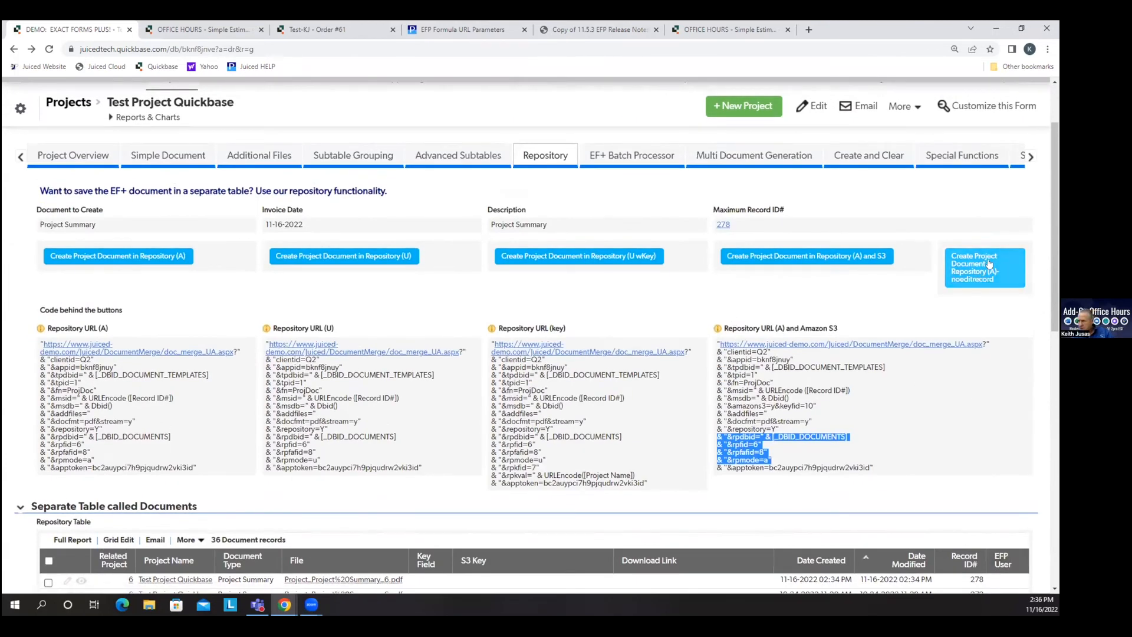
Open the field properties of Create Project Document in Repository (A) - noeditrecord and bring up its formula
right_click(1024, 255)
left_click(895, 368)
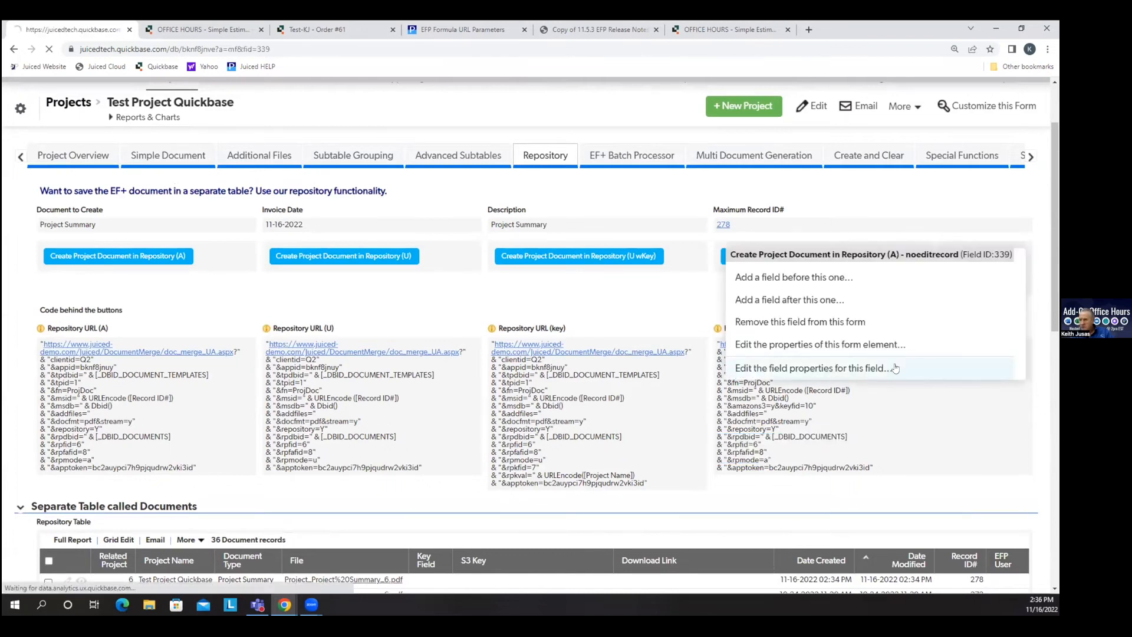
scroll(678, 369, "down", 3)
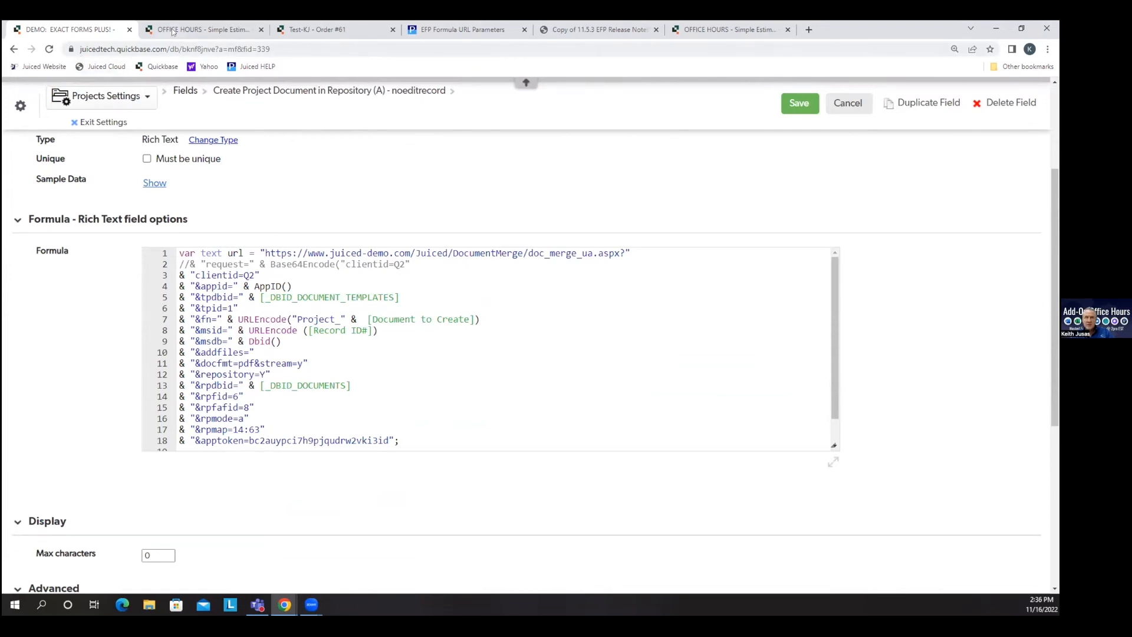
In the OFFICE HOURS app, open the first estimate's Generate EFP Document(Repository) field formula and copy its rpuid=8 UserToEmail(User()) line
left_click(200, 29)
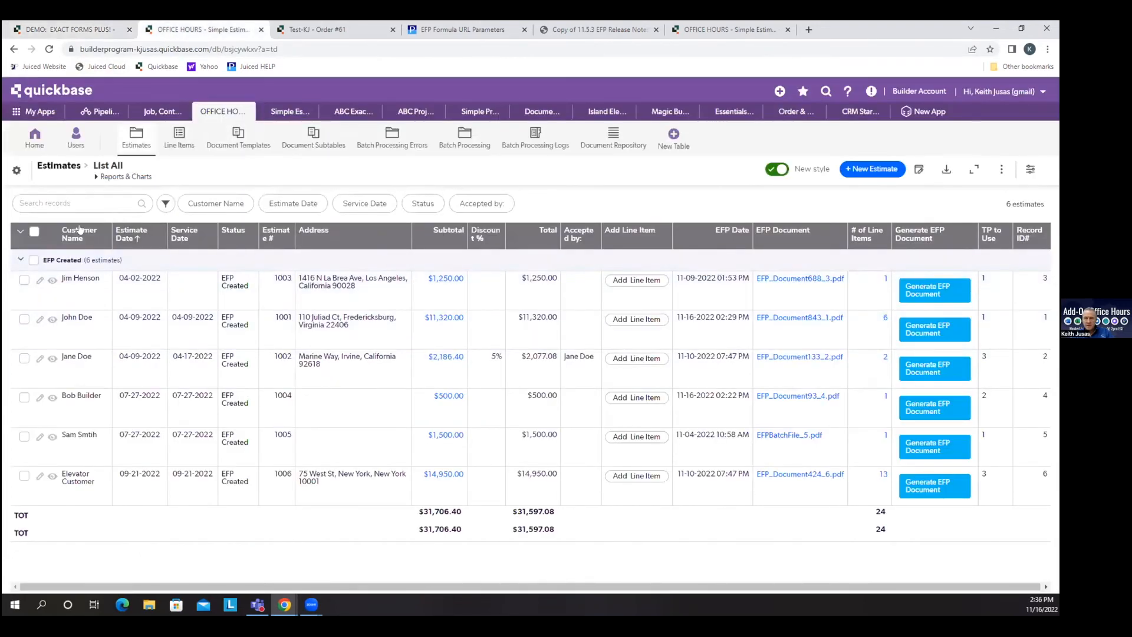
left_click(52, 281)
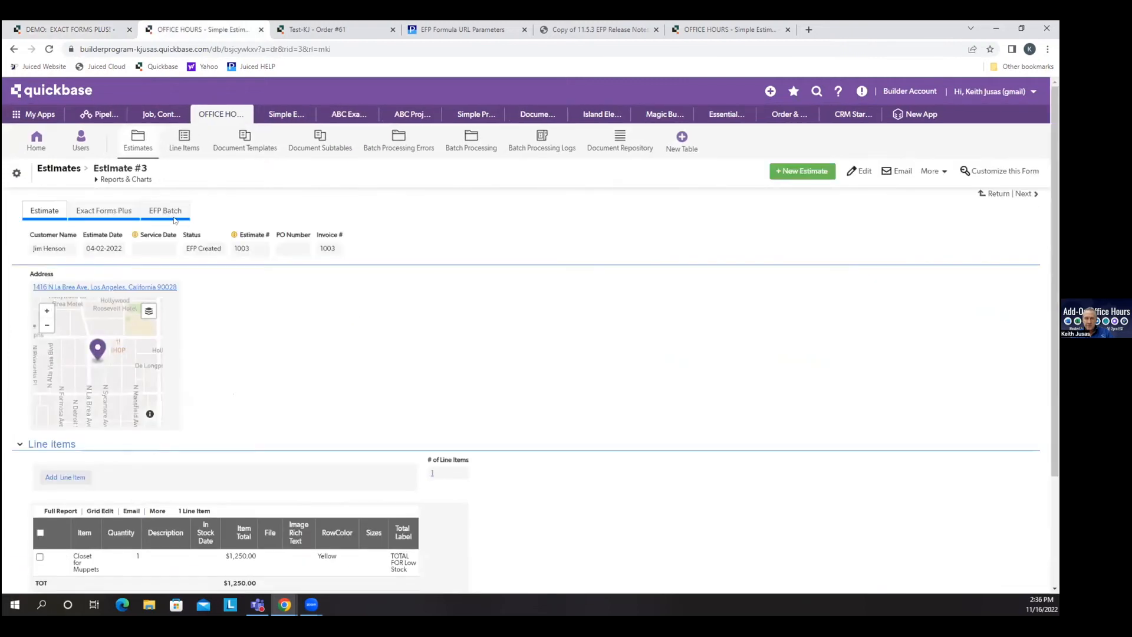
right_click(244, 289)
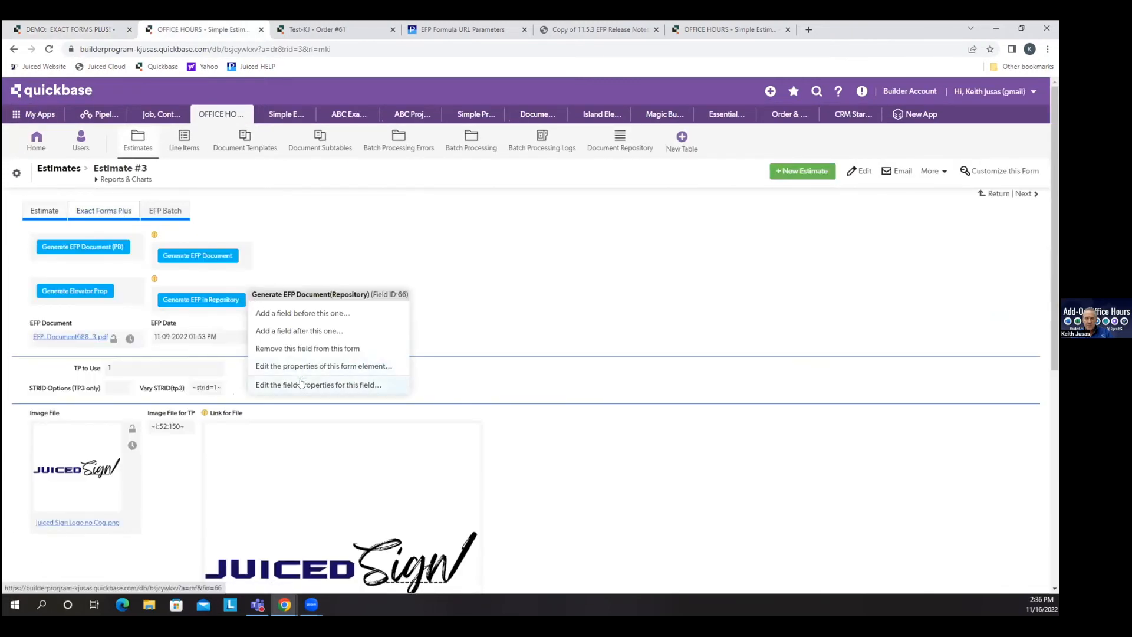
left_click(304, 387)
scroll(340, 422, "down", 3)
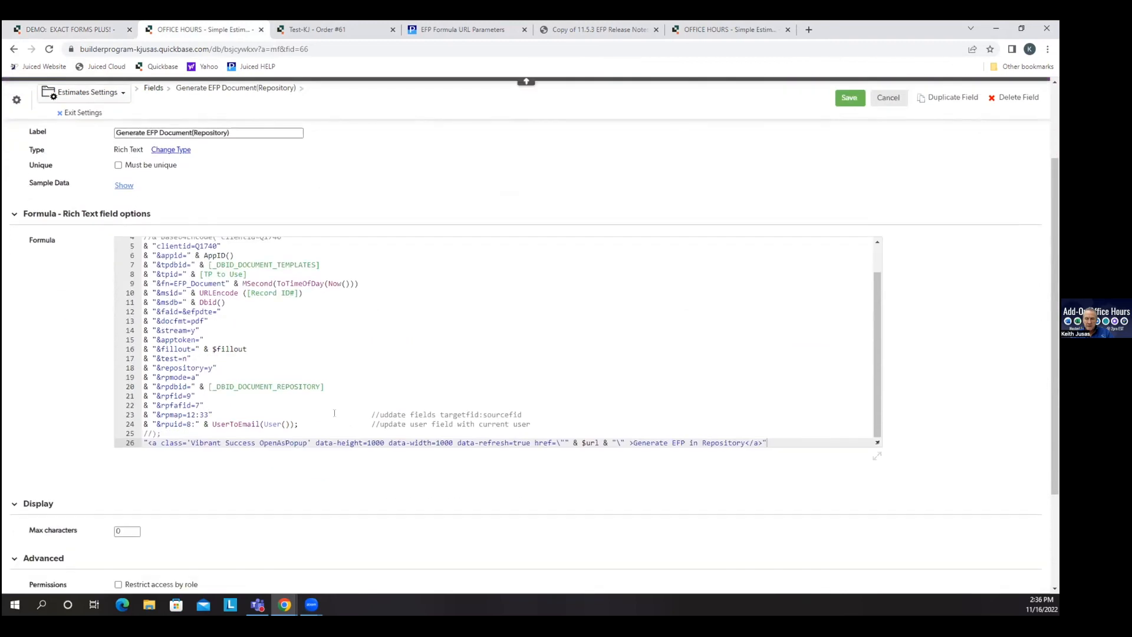
left_click_drag(315, 424, 87, 430)
key("ctrl+c")
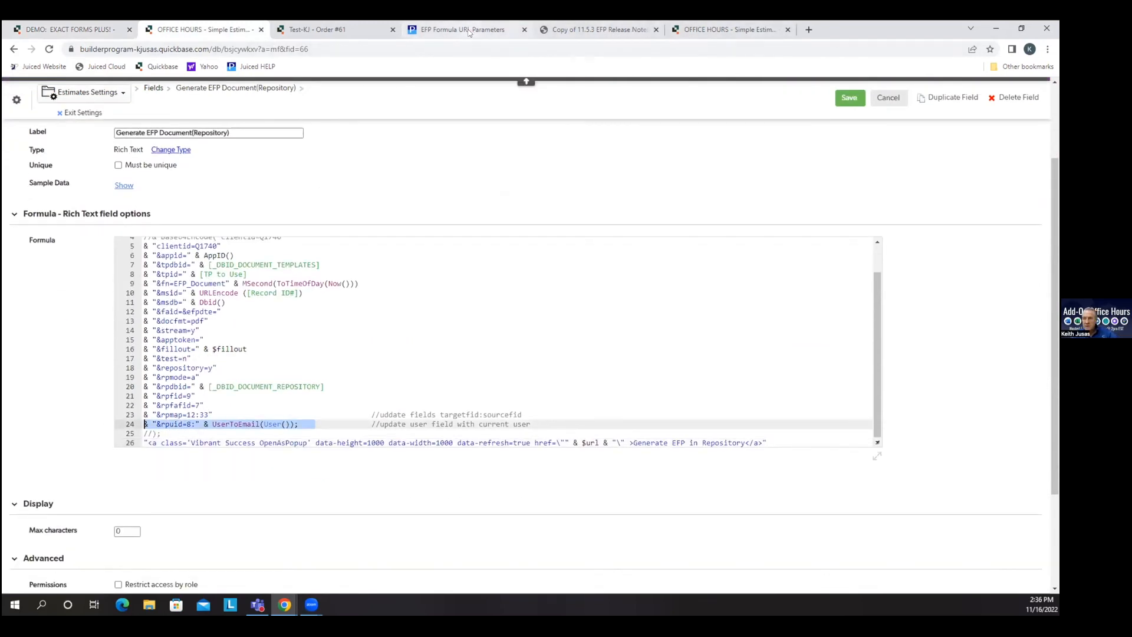
Add the copied rpuid line below rpmap=14:63 in the noeditrecord formula, remove its trailing semicolon, and save the field
left_click(318, 29)
left_click(109, 37)
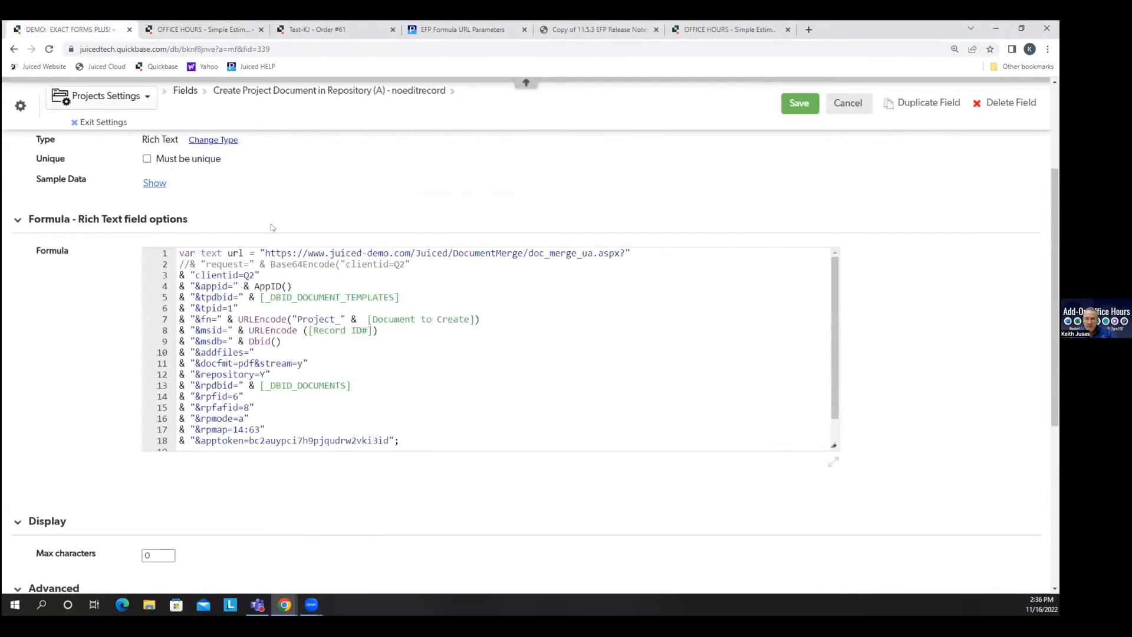
left_click(273, 420)
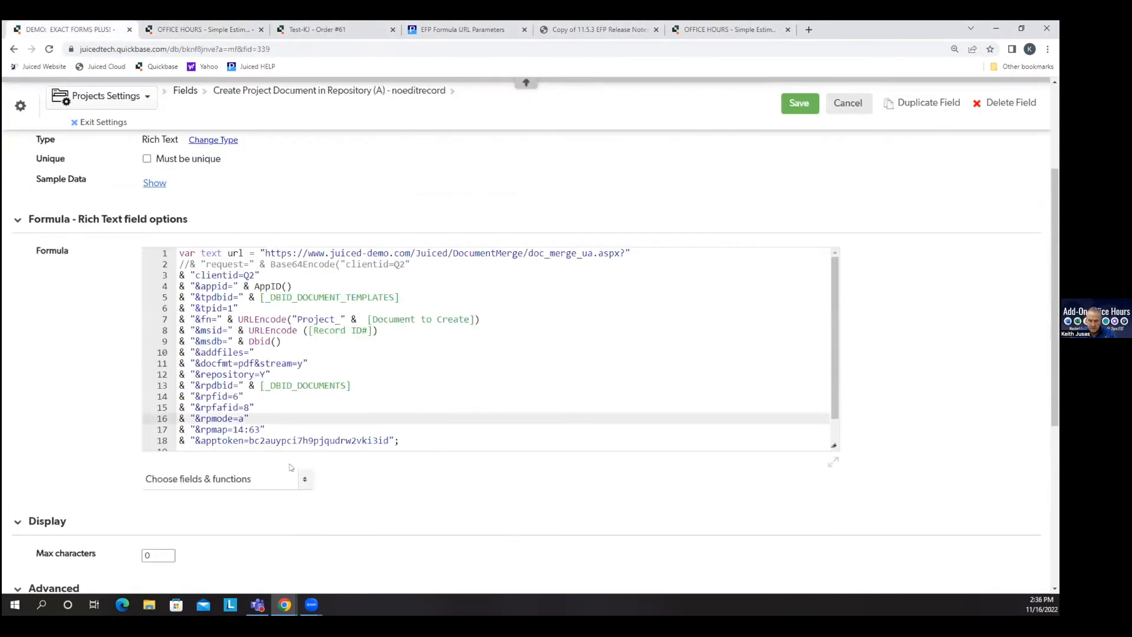
left_click(266, 424)
key("Return")
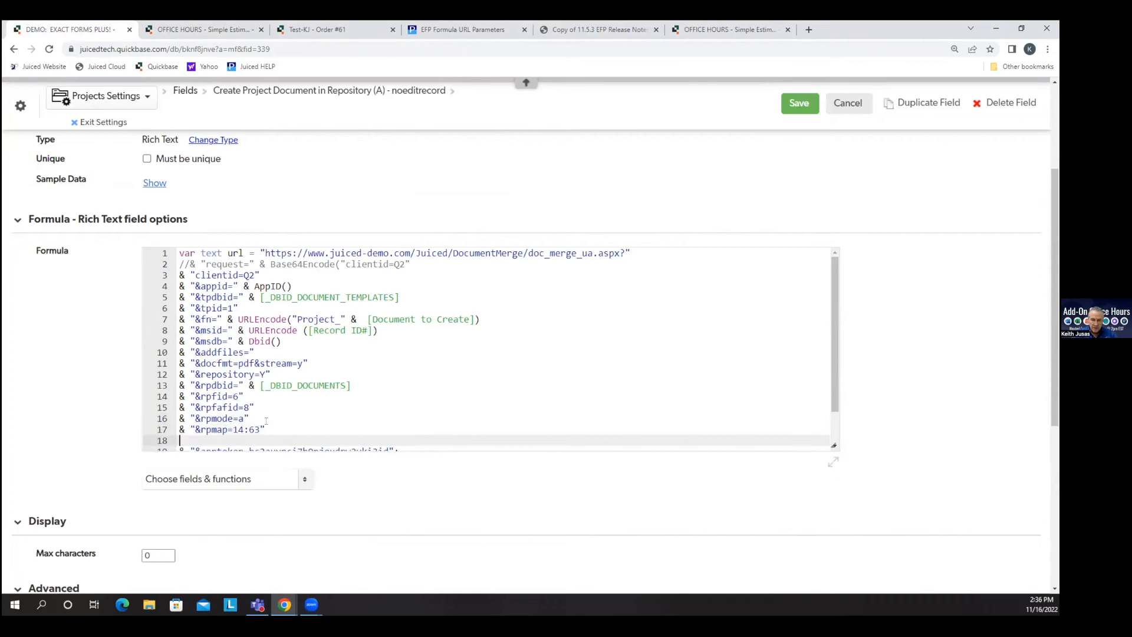
key("ctrl+v")
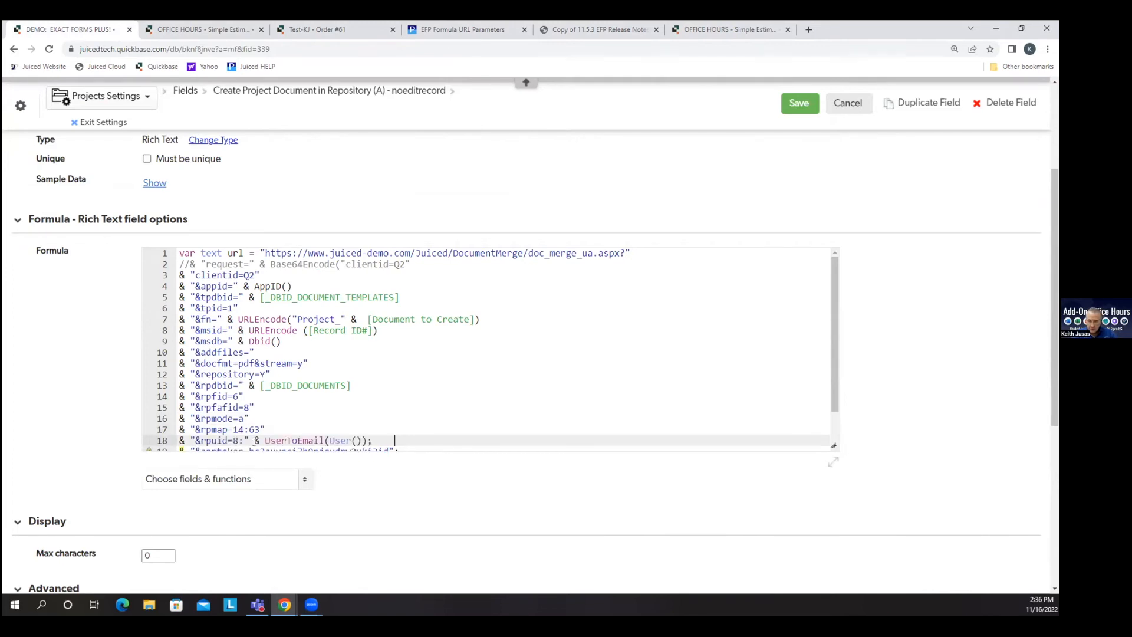
scroll(470, 401, "down", 1)
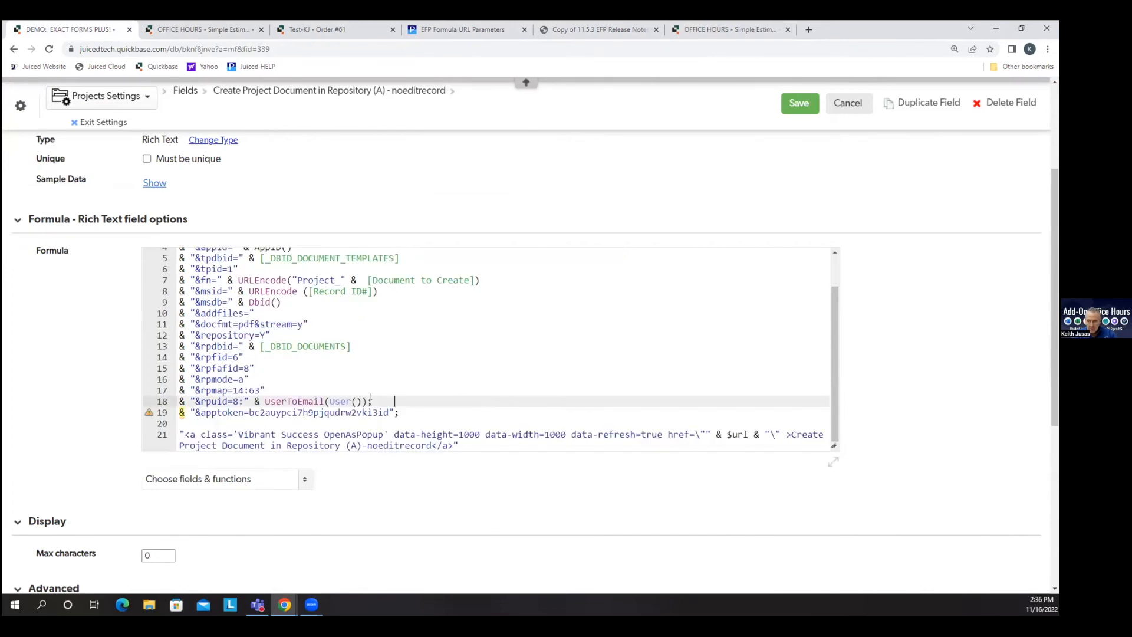
key("Up")
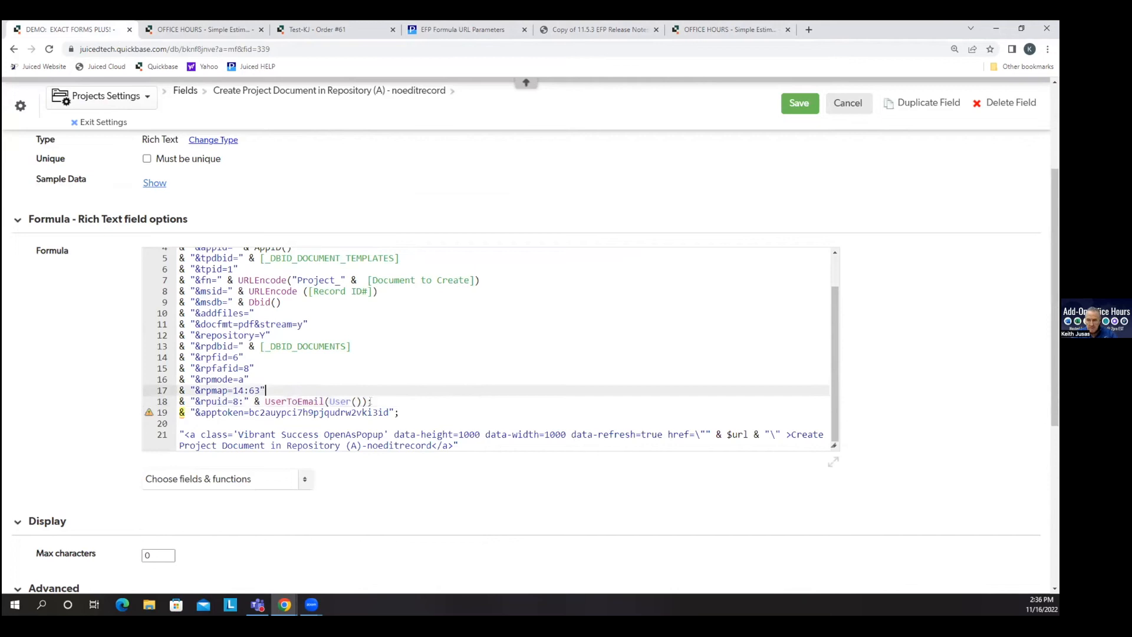
left_click(371, 401)
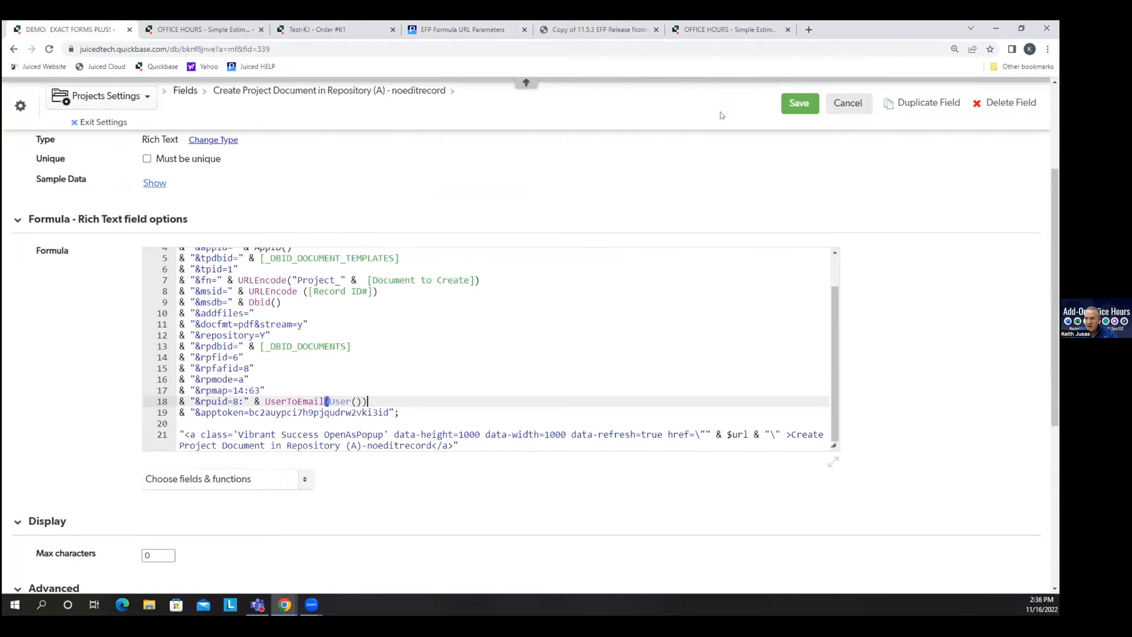
scroll(806, 130, "up", 3)
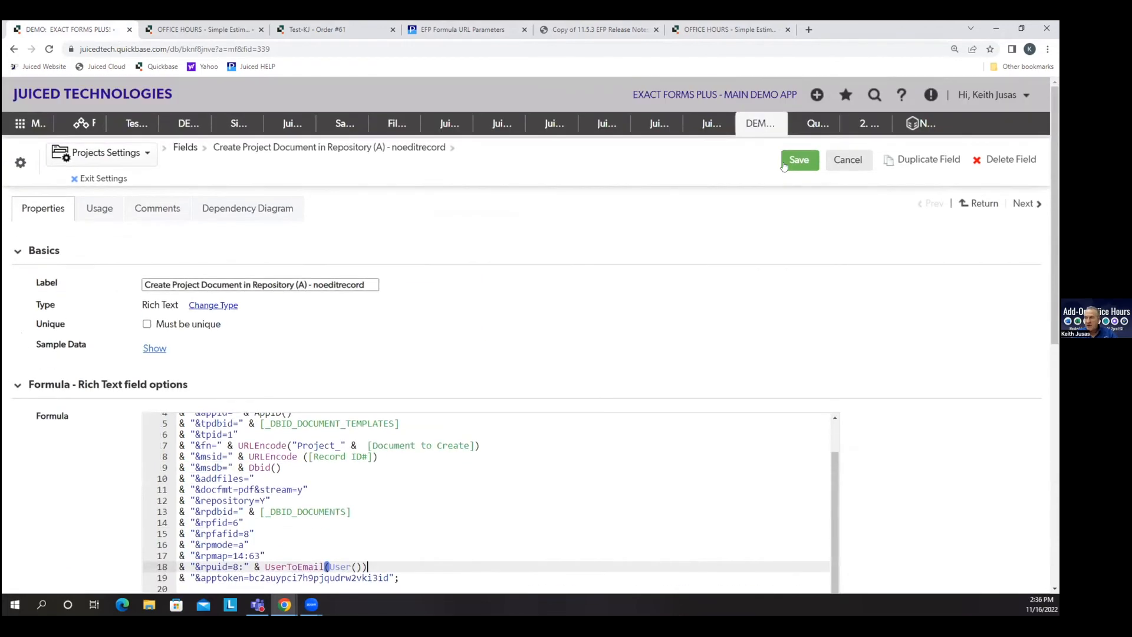
left_click(800, 103)
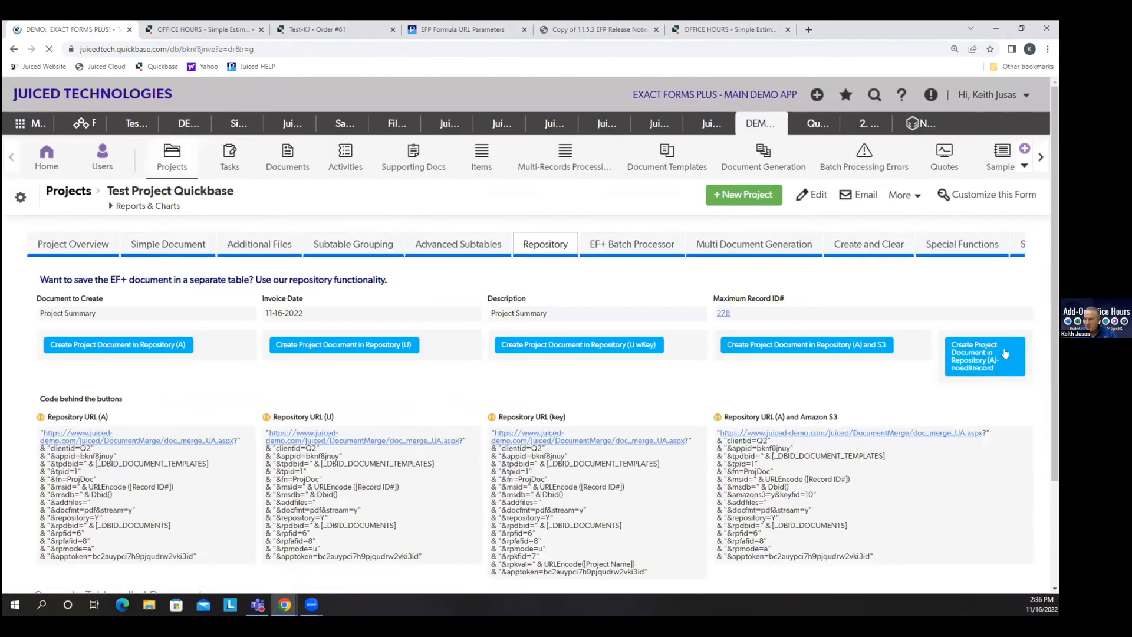
Look up the field ID of the EFP User column in the repository's Documents table
scroll(981, 454, "down", 5)
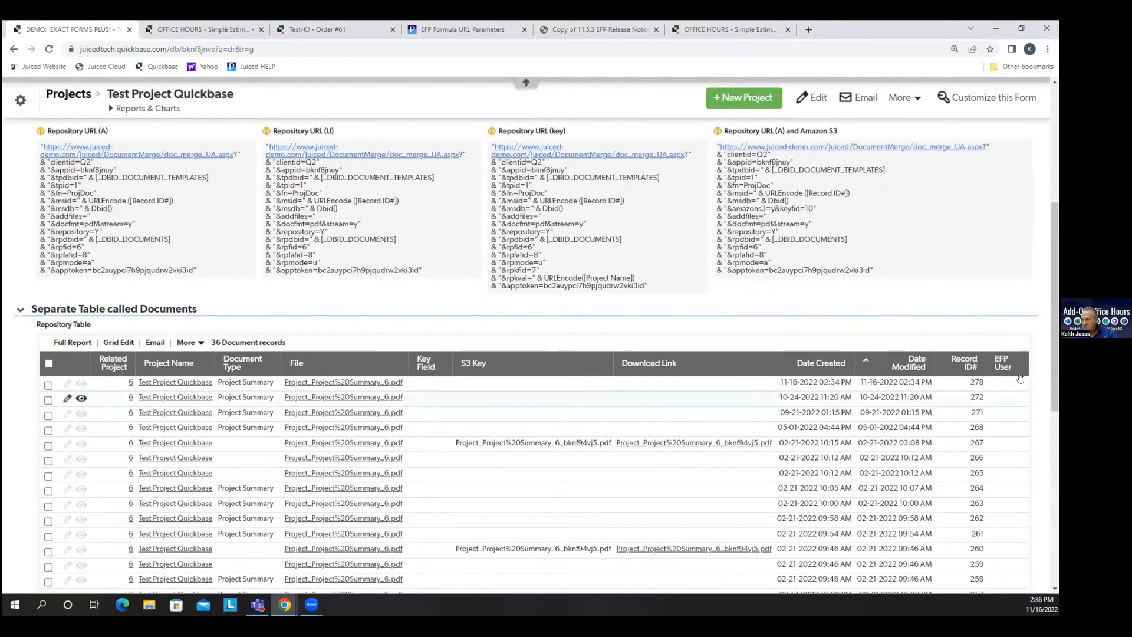
left_click(1020, 367)
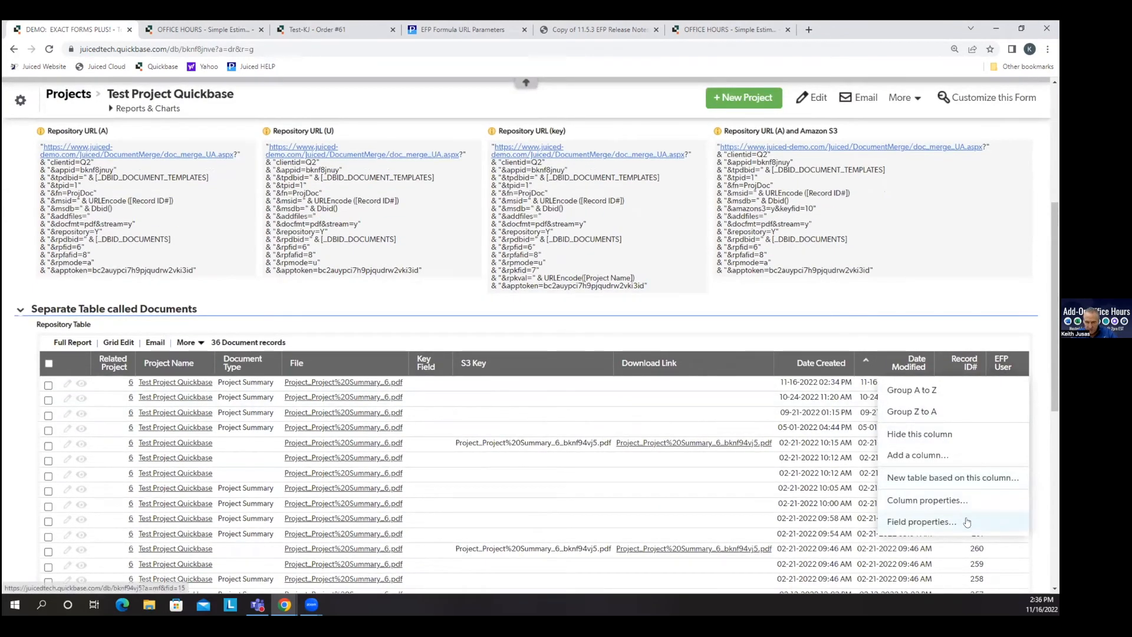
scroll(997, 354, "up", 3)
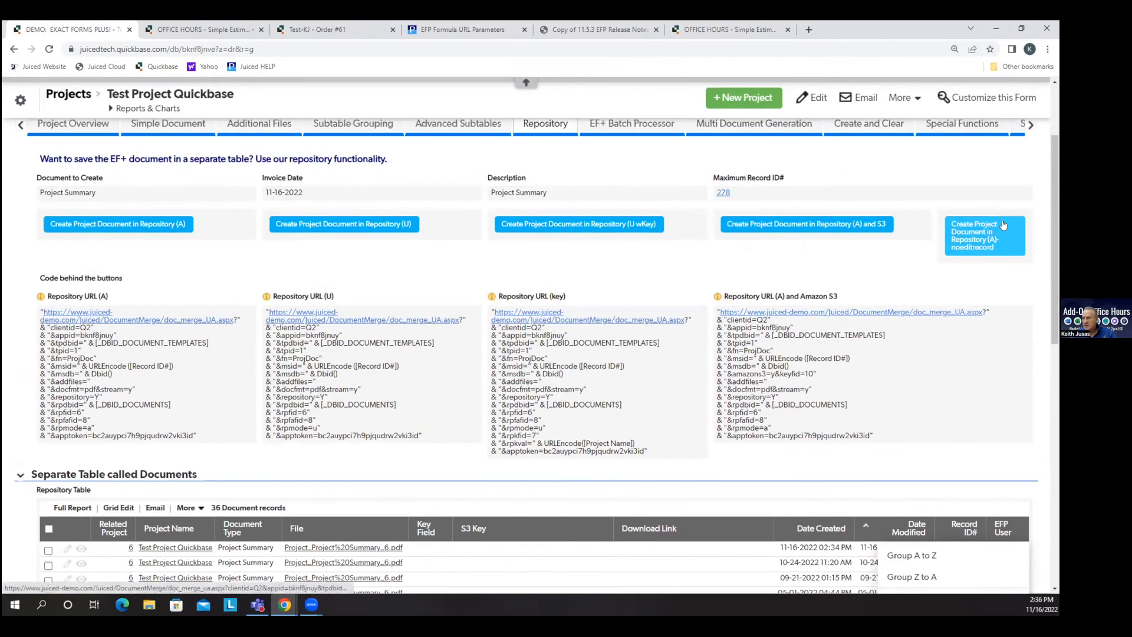
Set the rpuid target field to 15 in the noeditrecord button's formula and save the field
right_click(1004, 212)
left_click(868, 329)
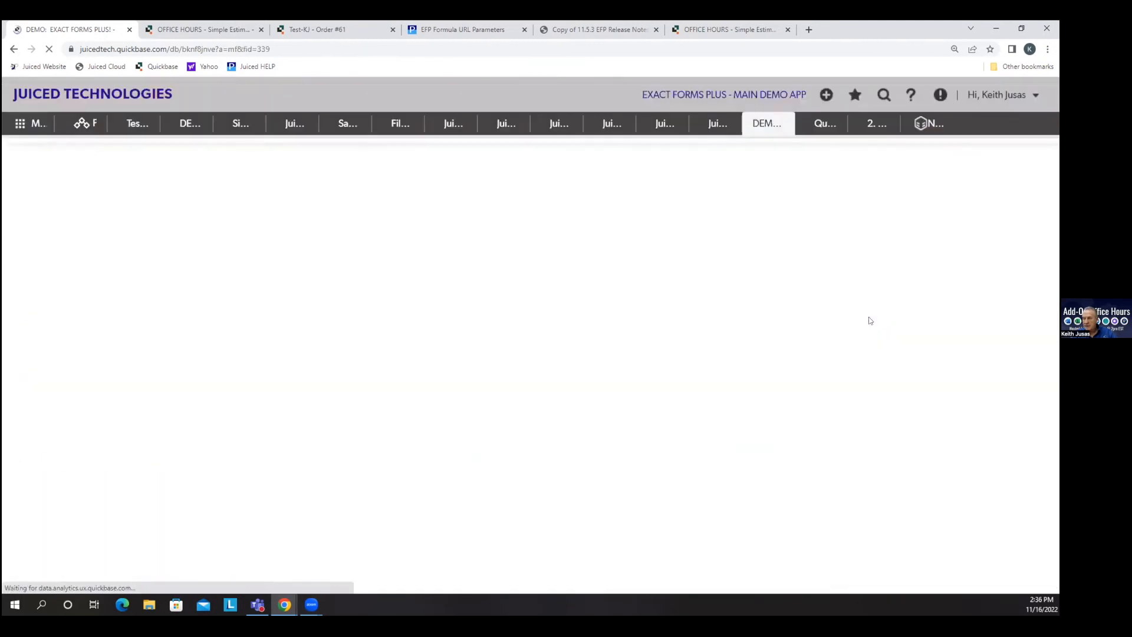
scroll(266, 432, "down", 1)
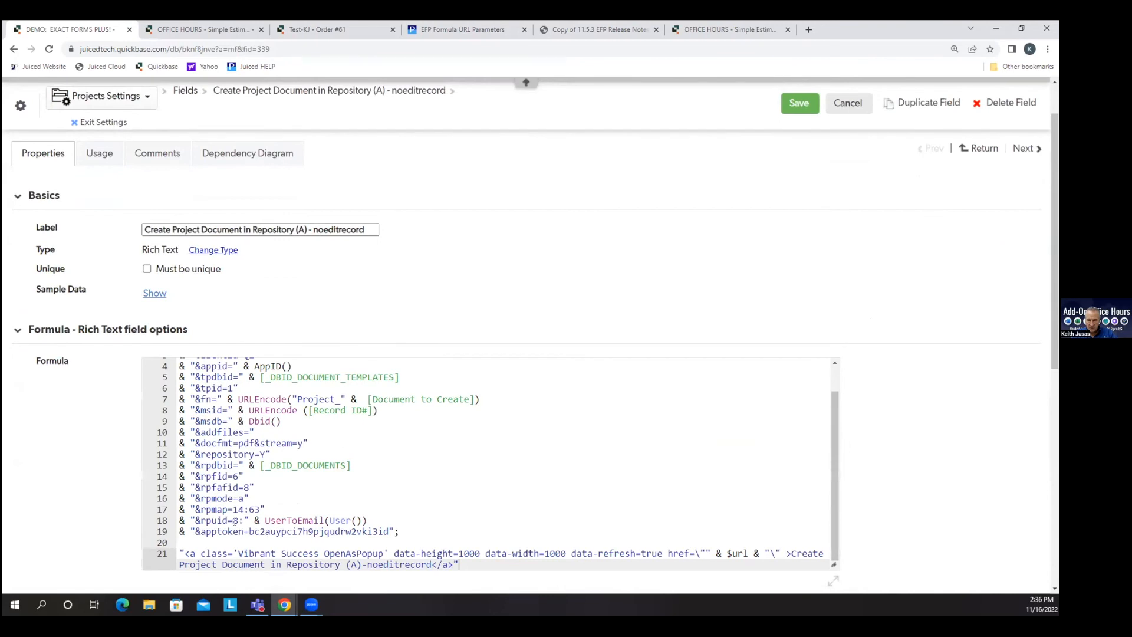
left_click(233, 520)
key("Delete")
type("15")
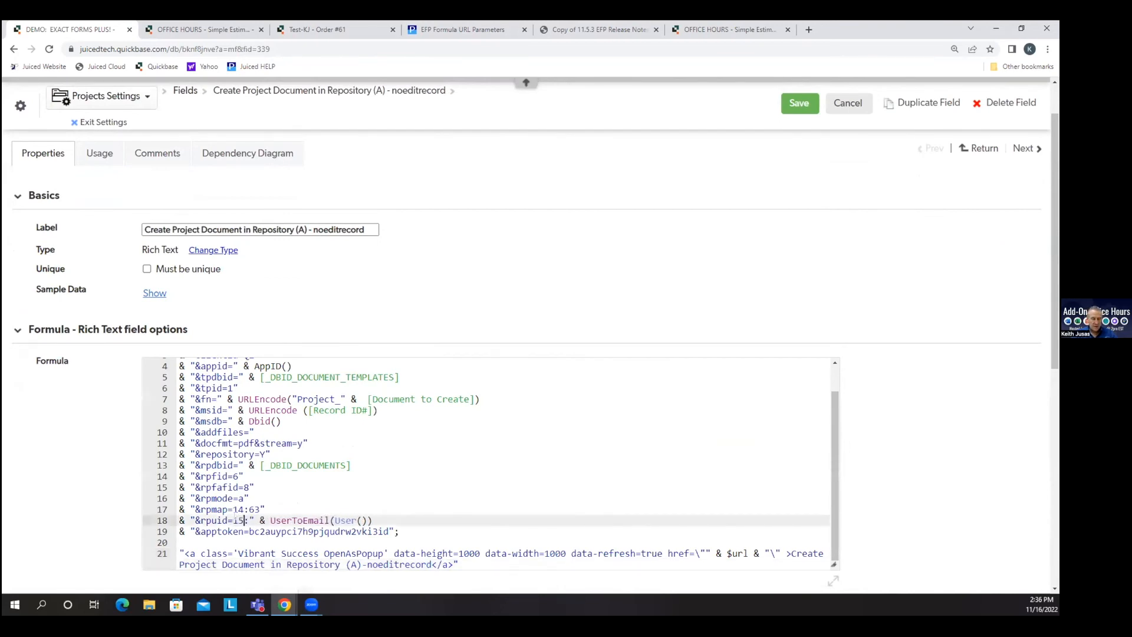
left_click(808, 112)
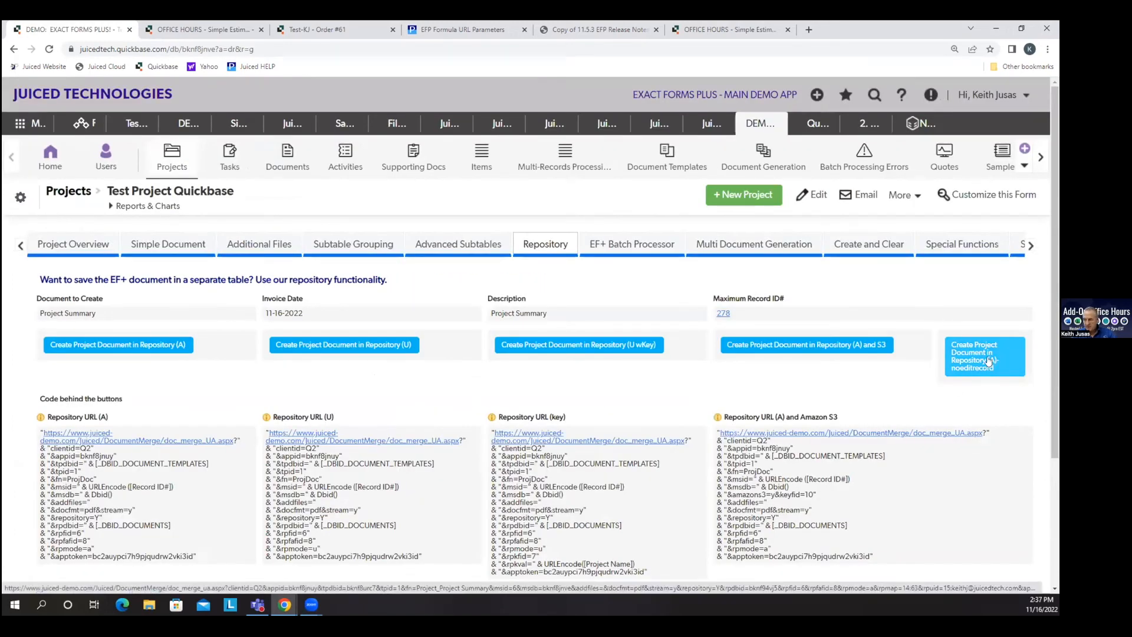
Create the project document in the repository with the (A)-noeditrecord option and close its PDF preview
left_click(989, 358)
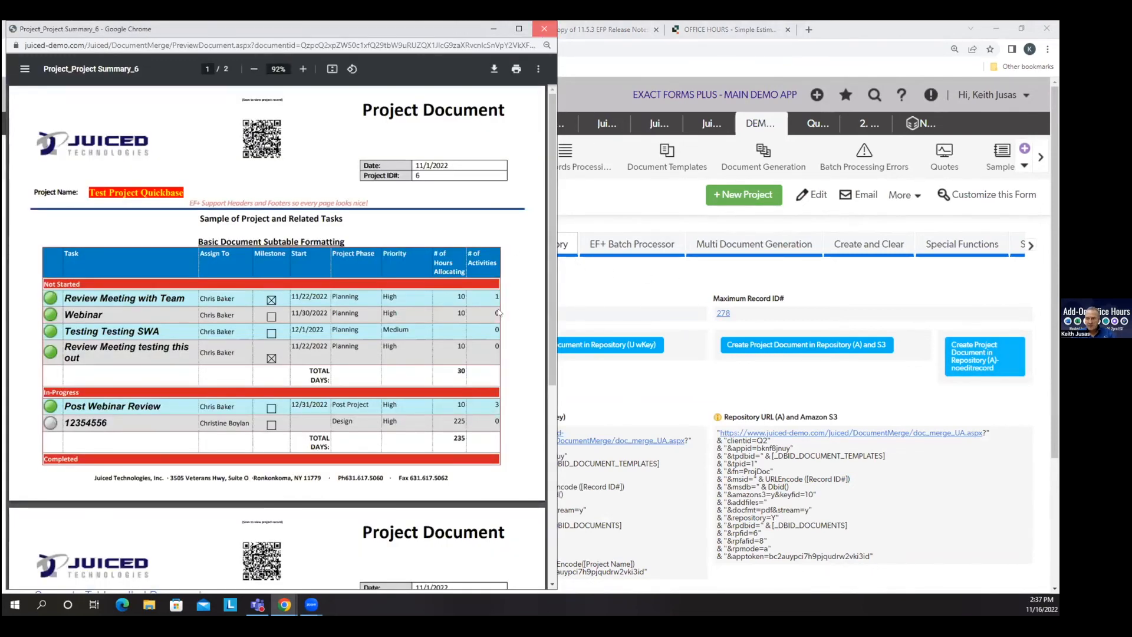
left_click(543, 29)
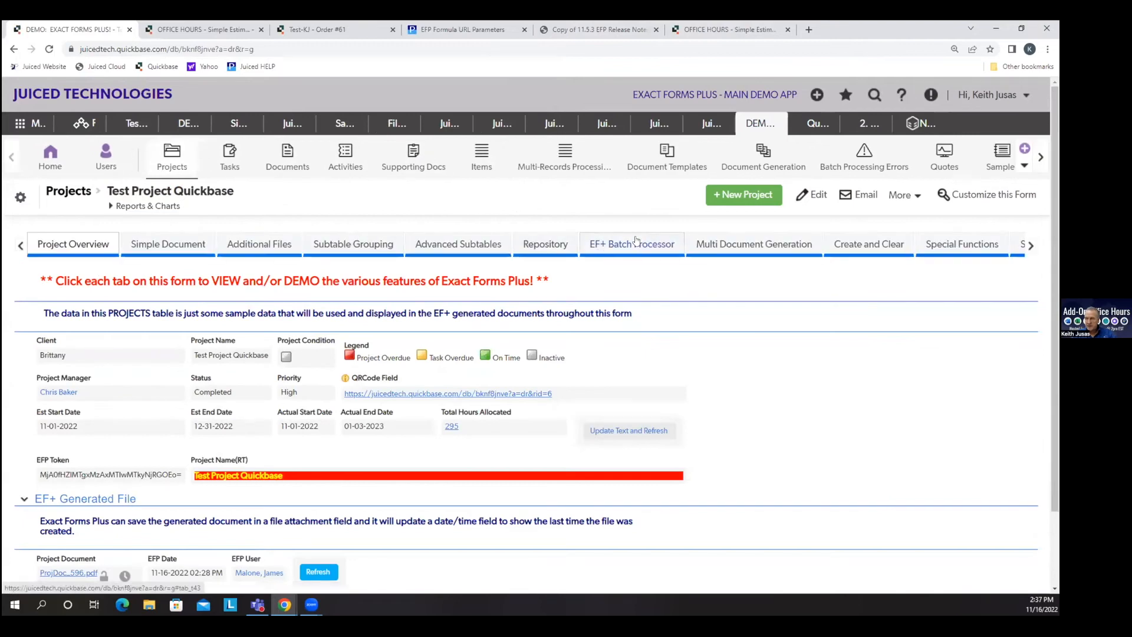
Check the EFP User value of the newest record in the Repository Table of the Test Project Quickbase project
left_click(544, 245)
scroll(780, 420, "down", 1)
scroll(781, 420, "down", 1)
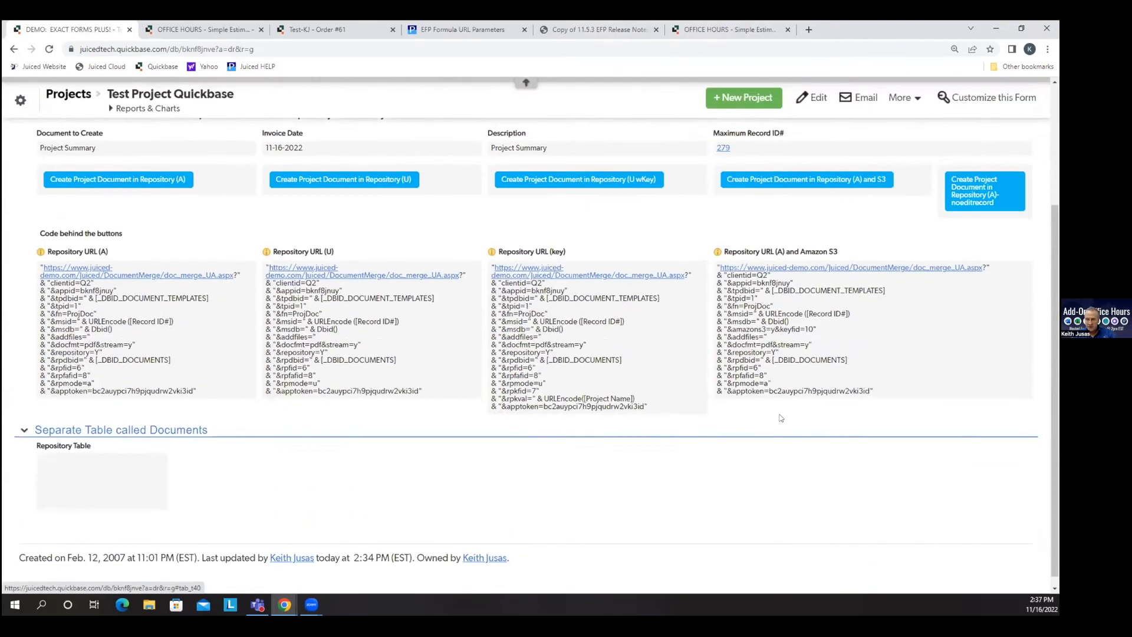
scroll(829, 422, "down", 1)
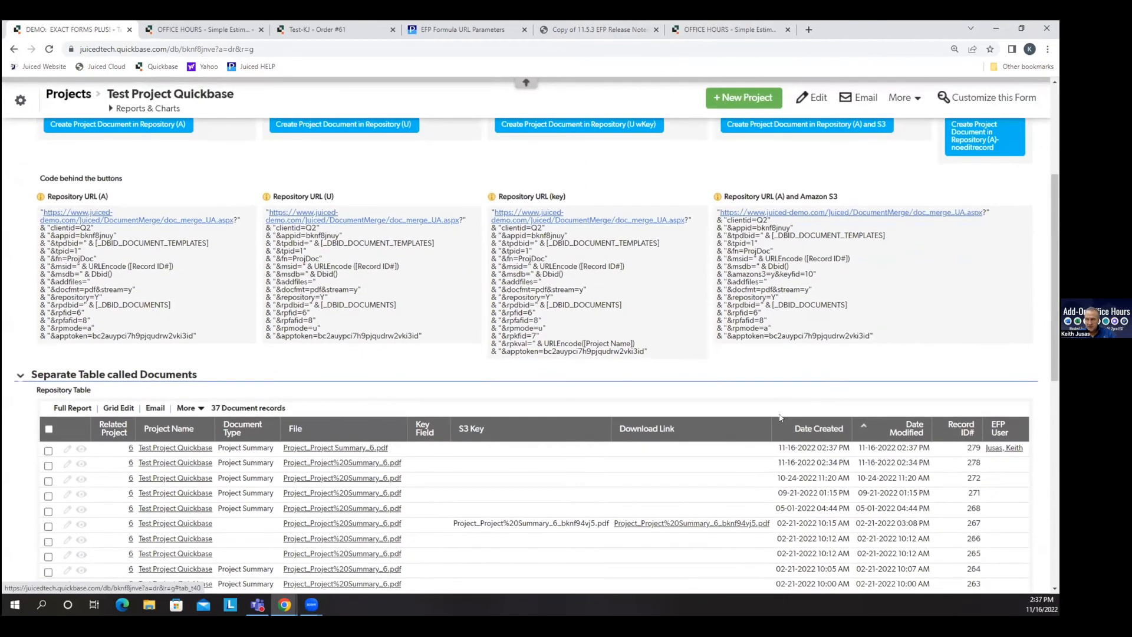
double_click(1014, 448)
left_click_drag(997, 448, 985, 449)
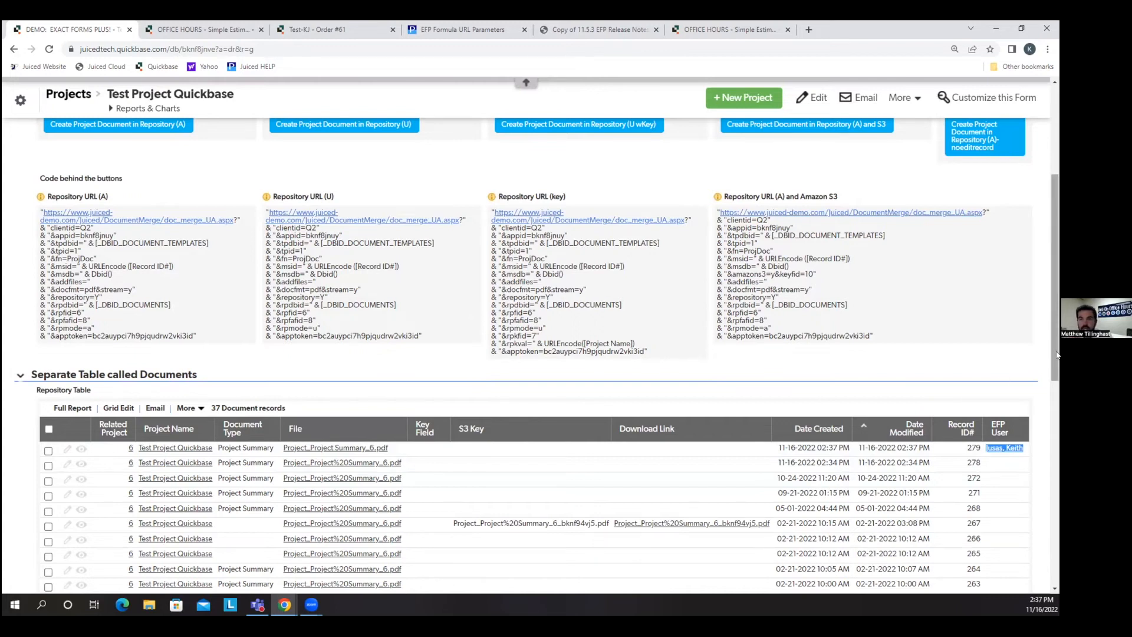
left_click_drag(1057, 364, 1057, 209)
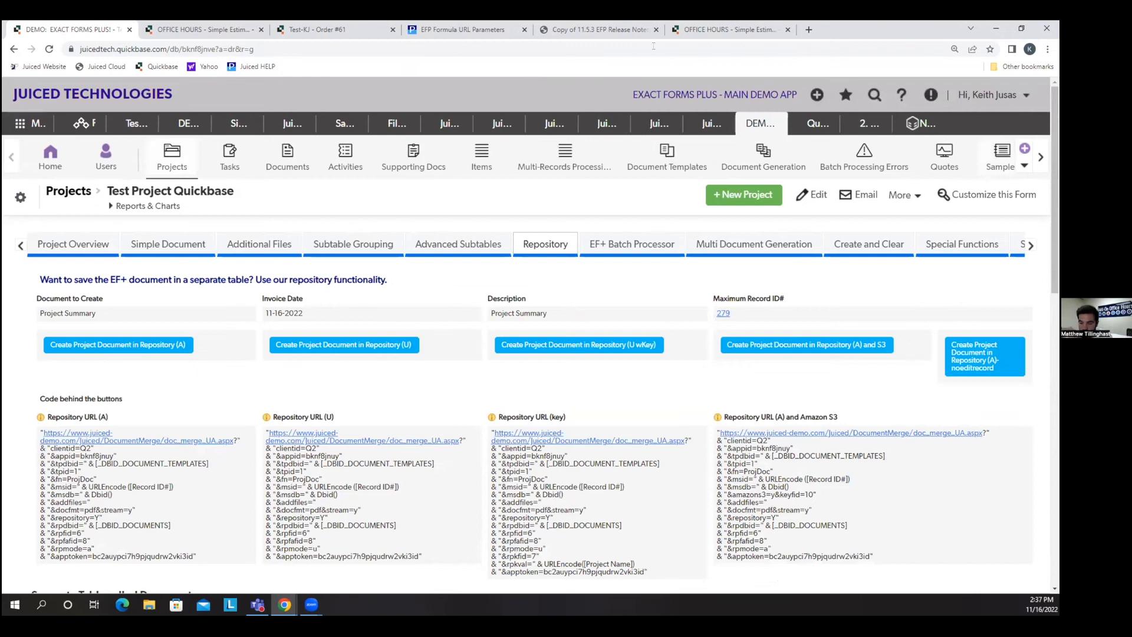
In the OFFICE HOURS estimates app, set the test parameter to y in the Generate EFP Document button's formula and save the field
left_click(189, 31)
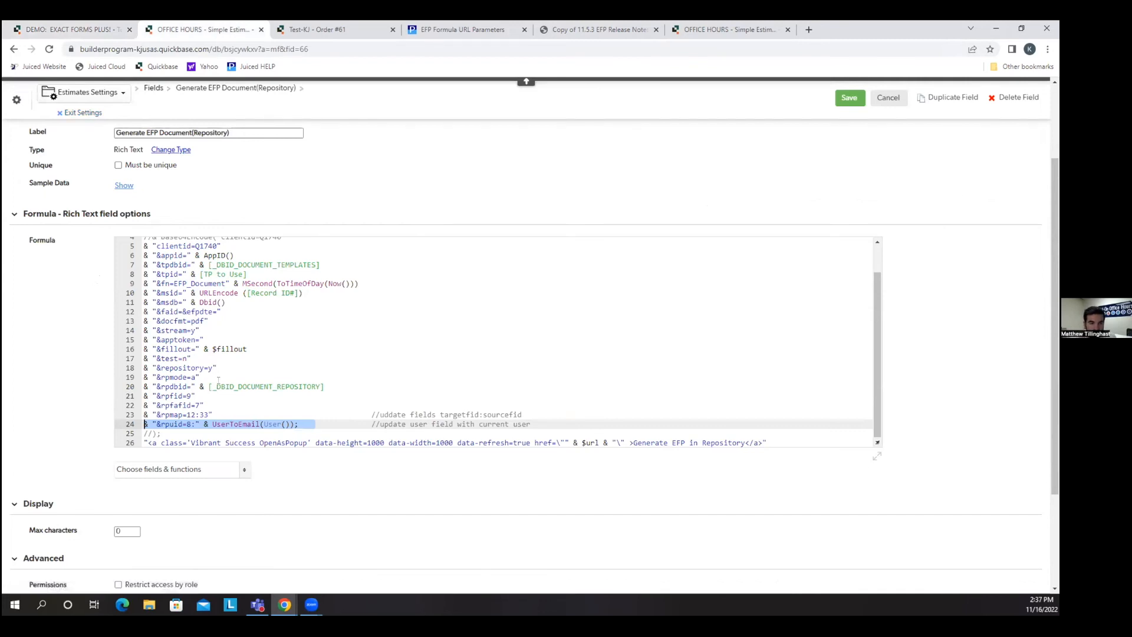
left_click(88, 113)
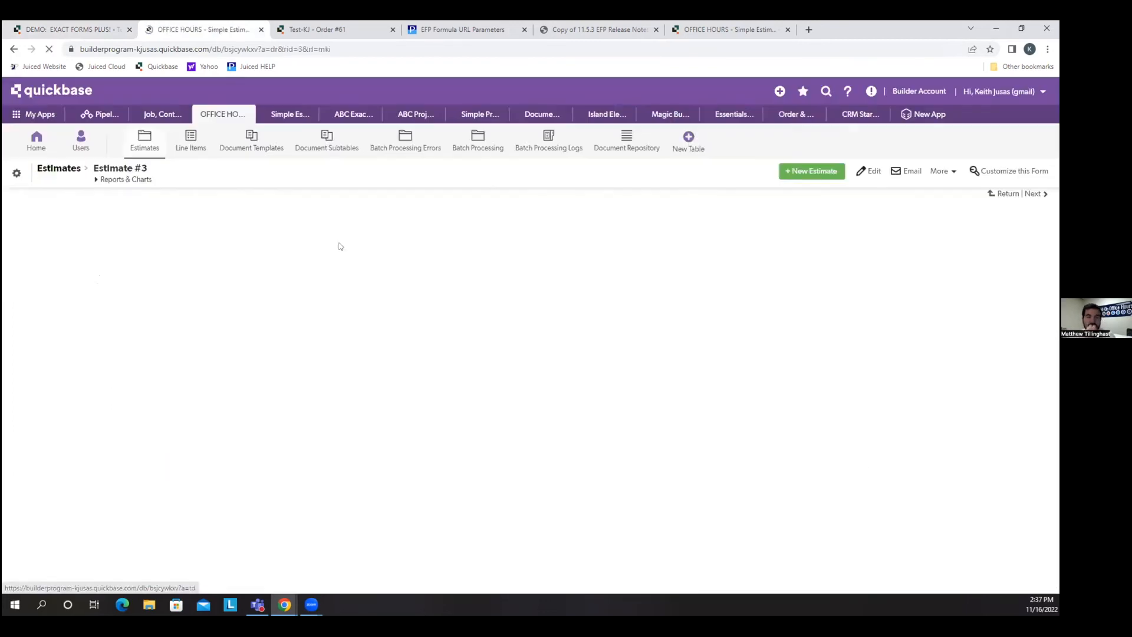
right_click(217, 247)
left_click(275, 347)
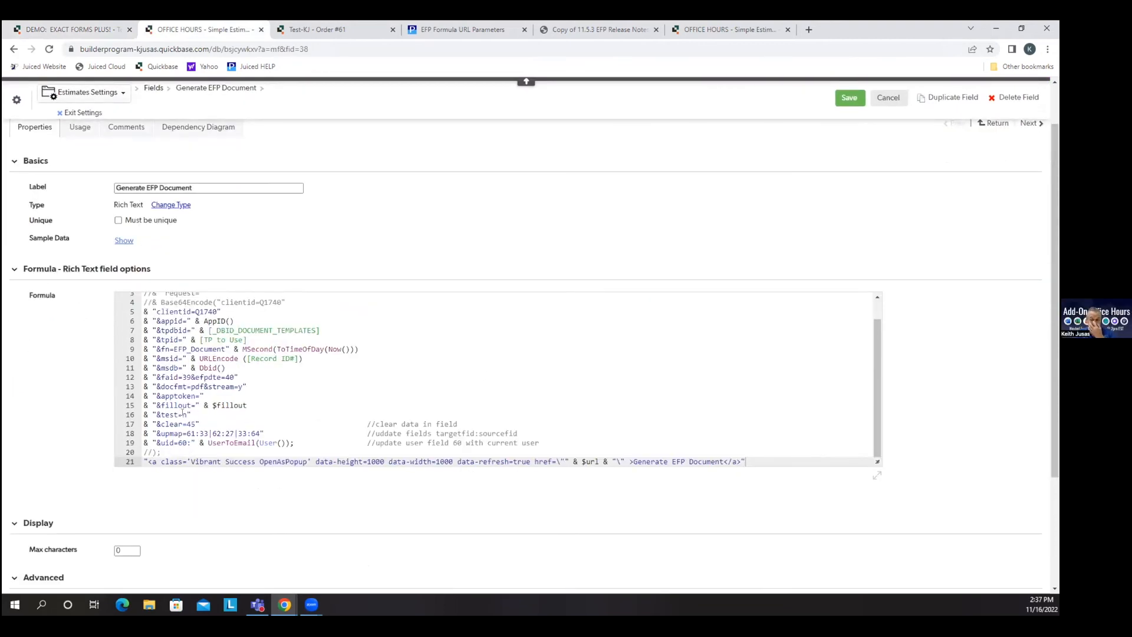
left_click(183, 415)
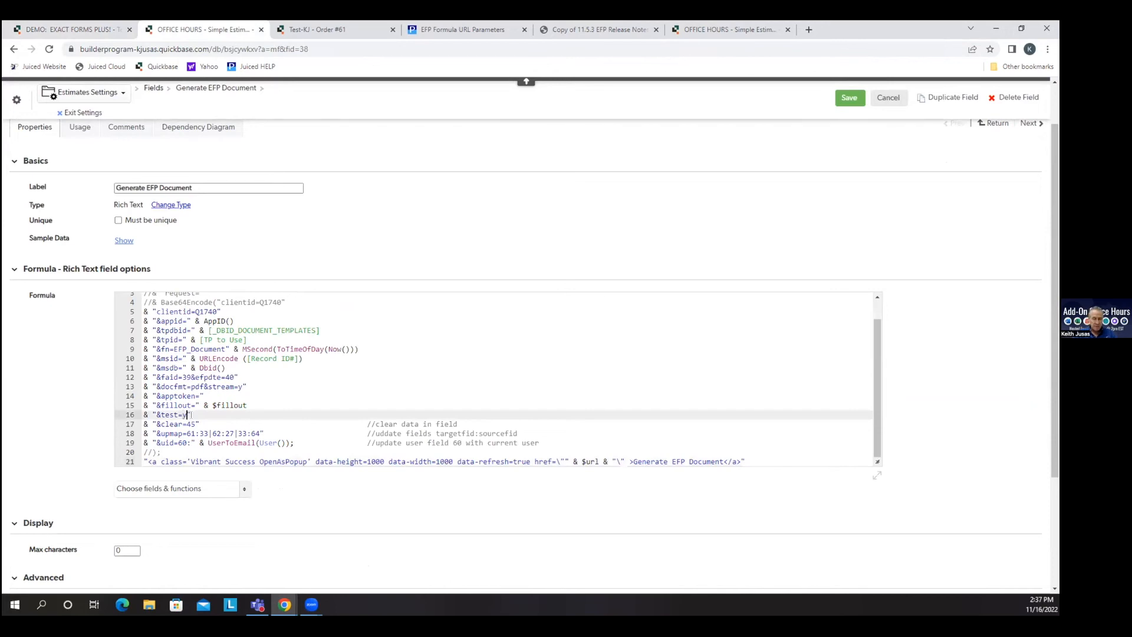
left_click(861, 100)
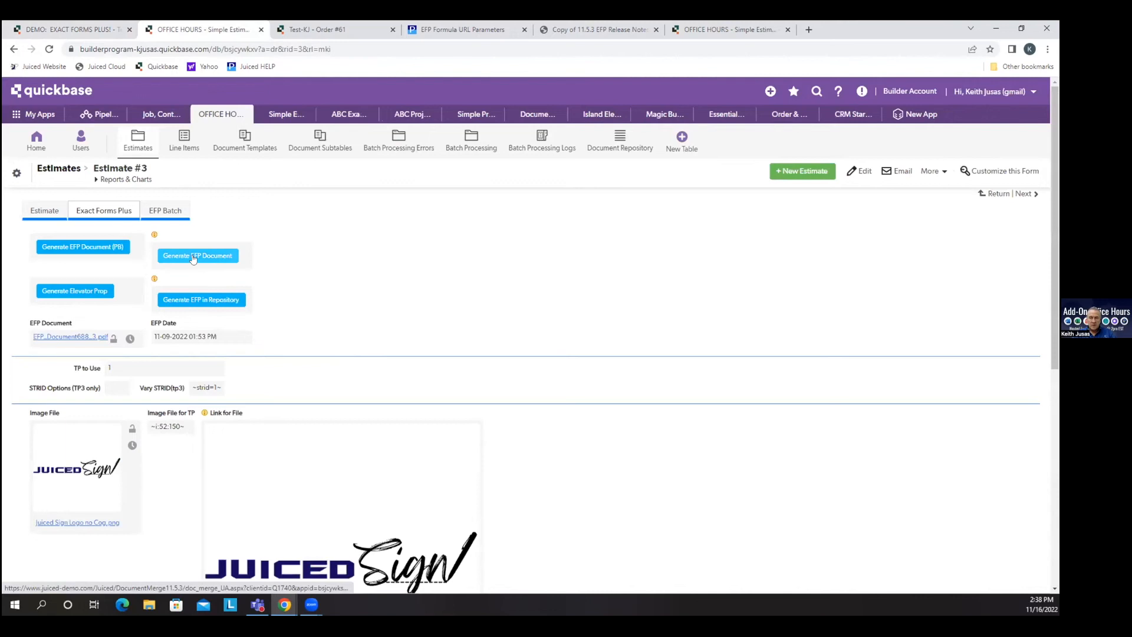
Generate the EFP document for Estimate #3, inspect the test-mode preview and close it
left_click(195, 257)
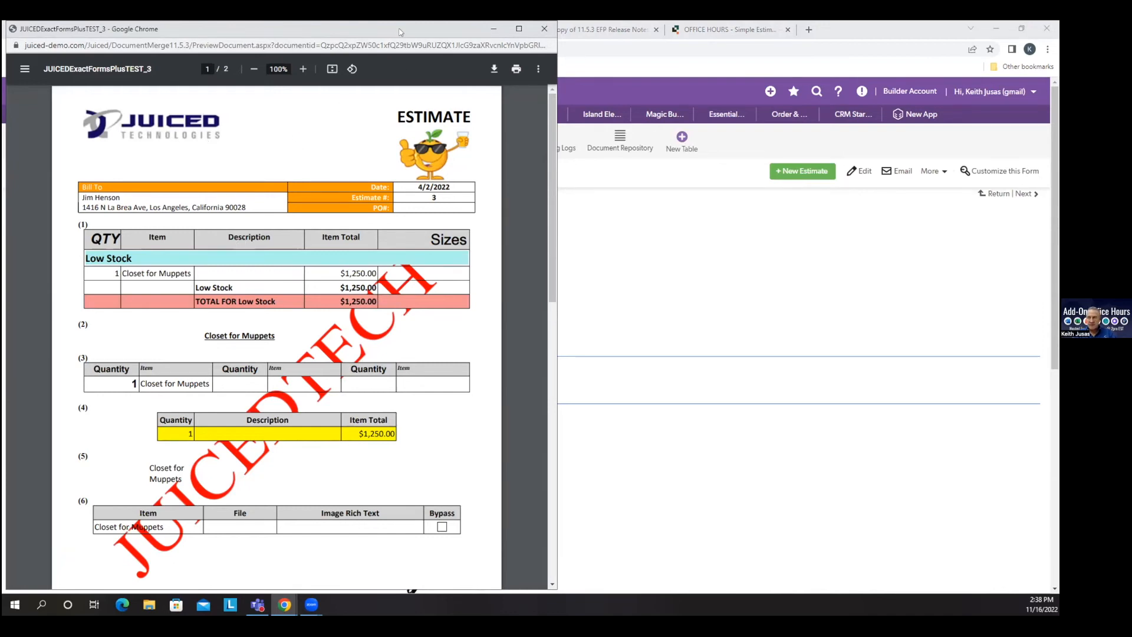
left_click_drag(400, 31, 463, 42)
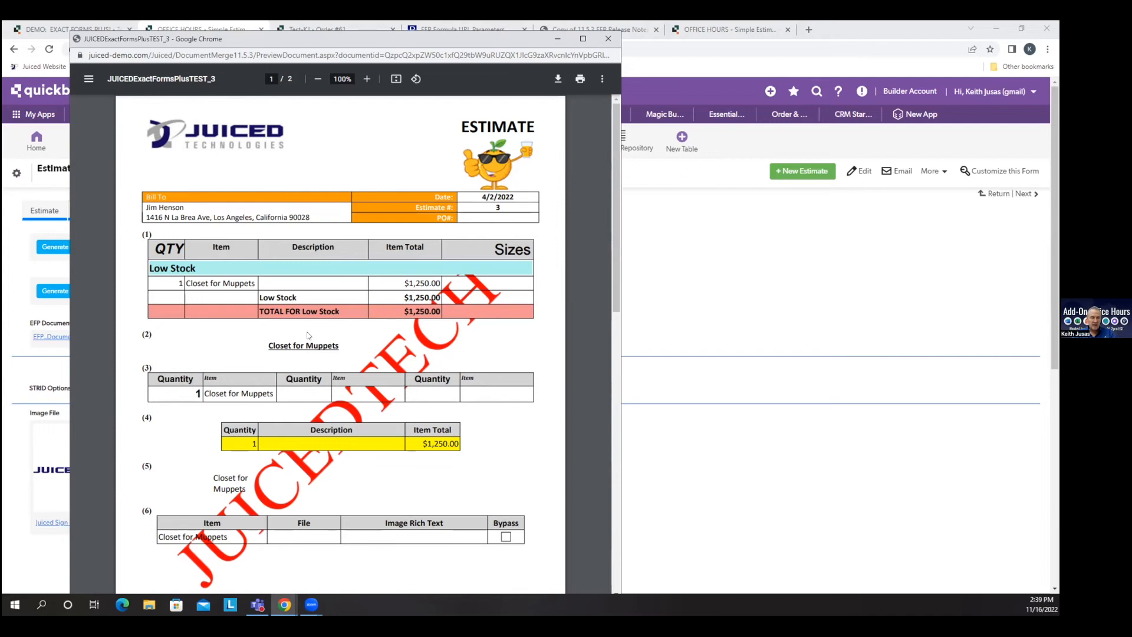
left_click(609, 39)
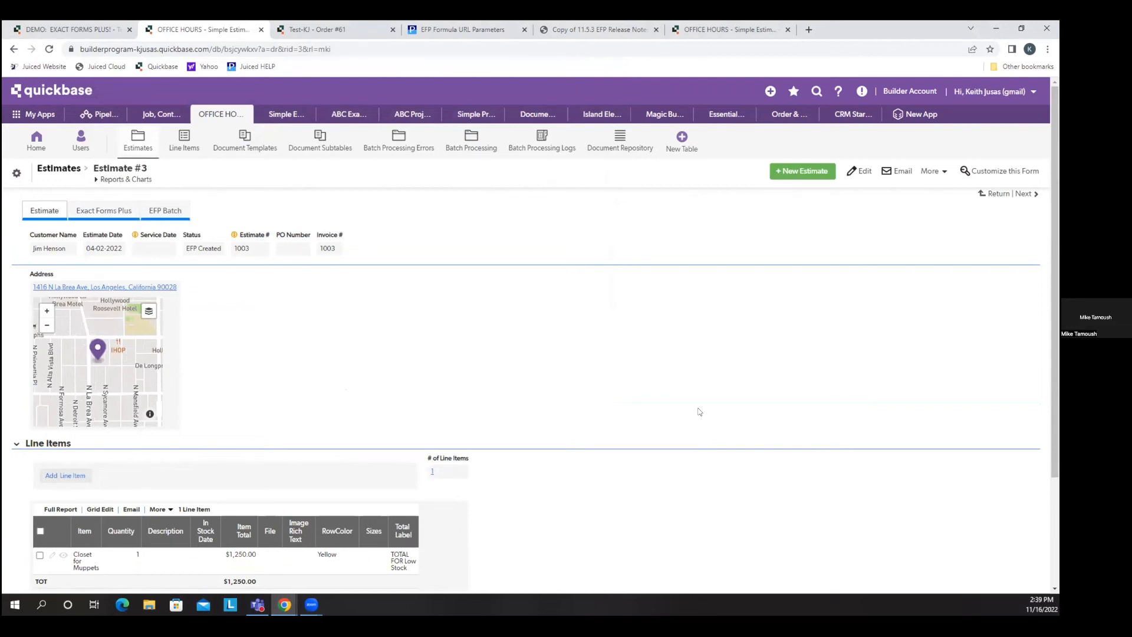
Open the Juiced Technologies website in a new browser tab and return to the Exact Forms Plus demo project
left_click(809, 29)
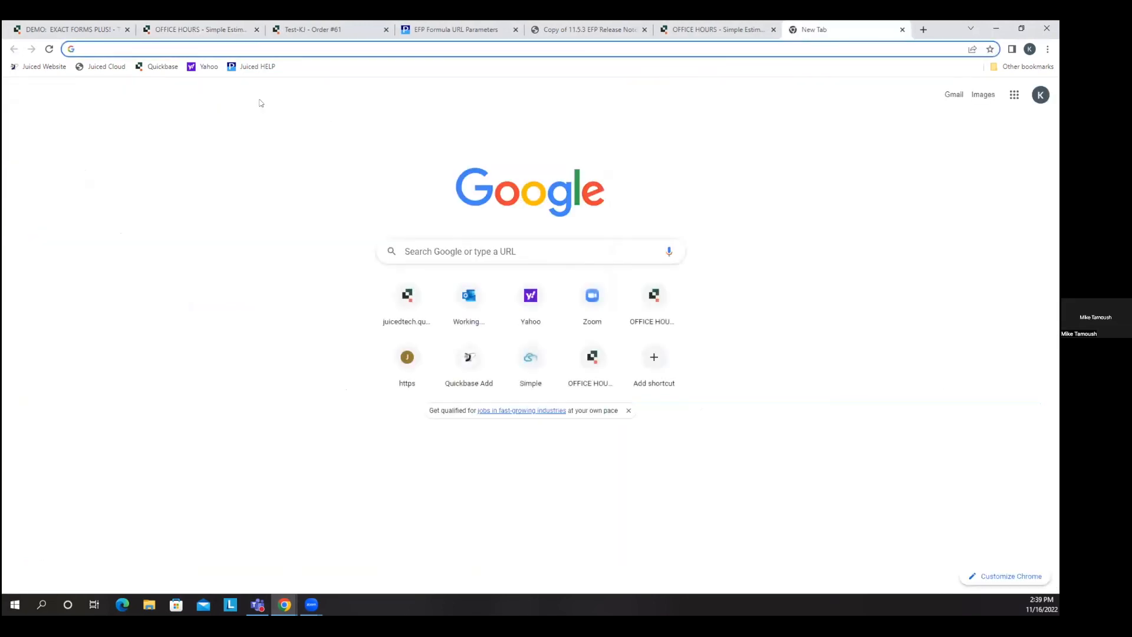
left_click(37, 66)
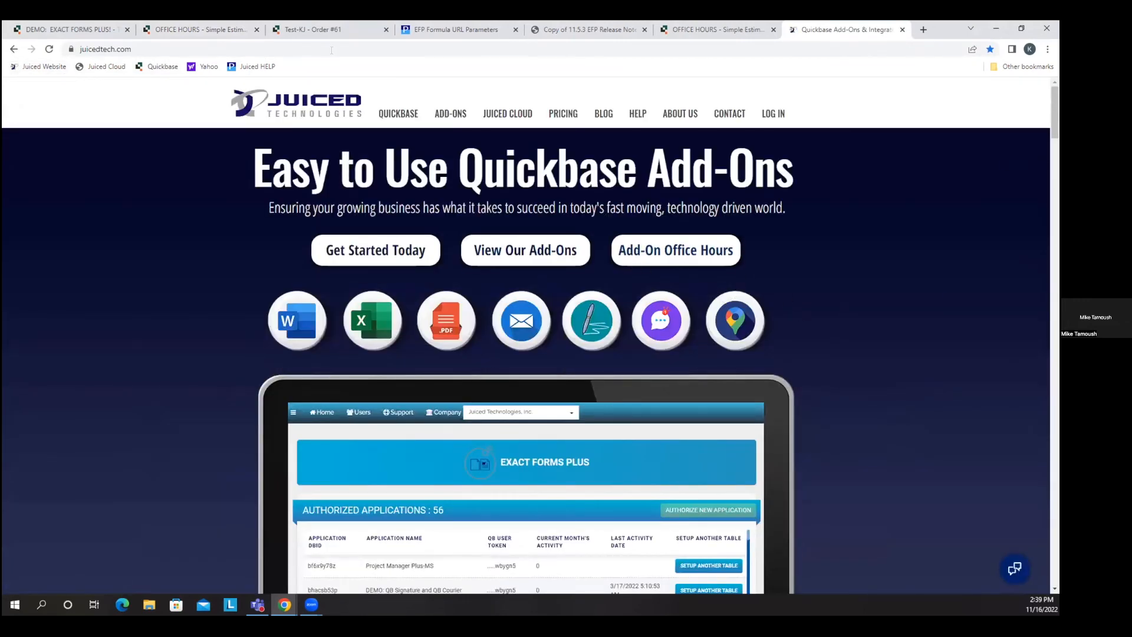
left_click(192, 29)
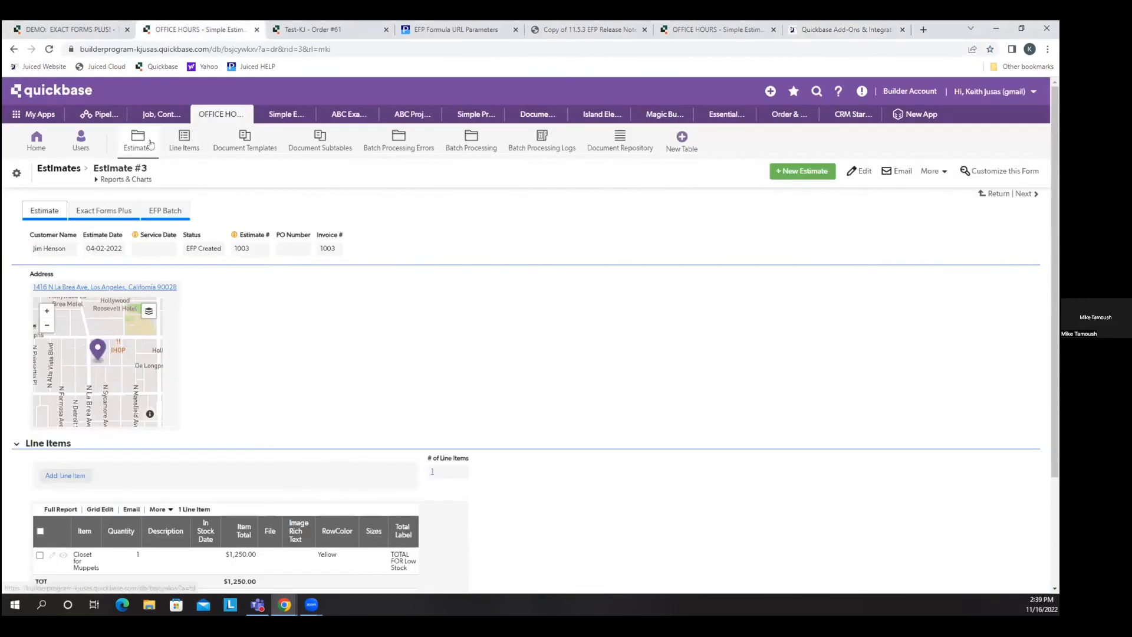
left_click(69, 31)
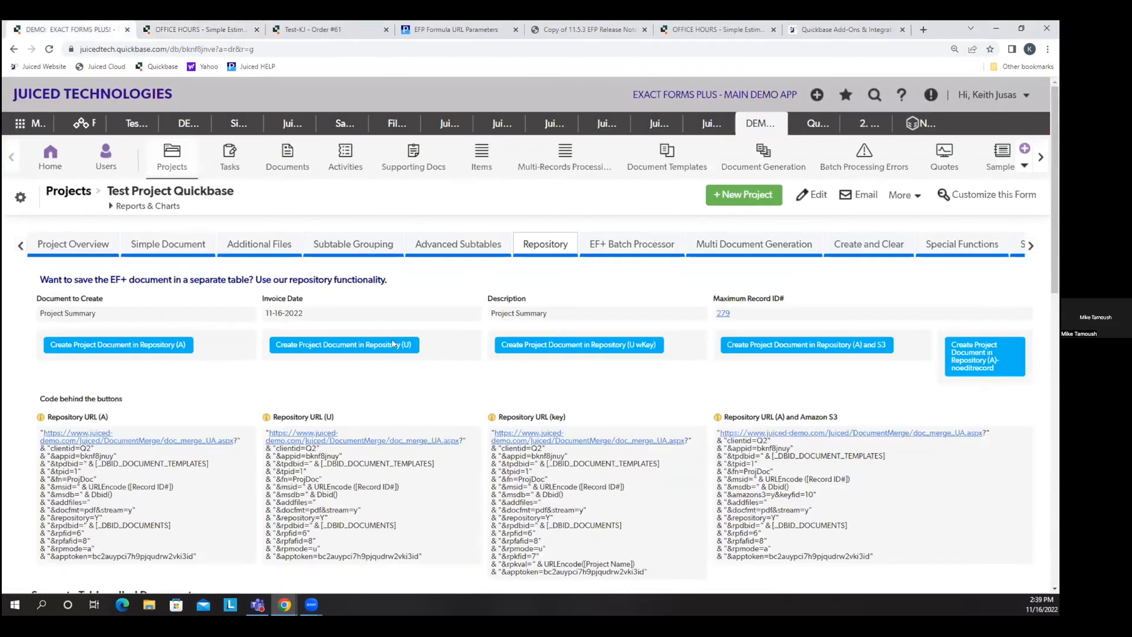
View CC Auth_1.pdf, the file to append in the project's Additional Files section, and close it
left_click(301, 249)
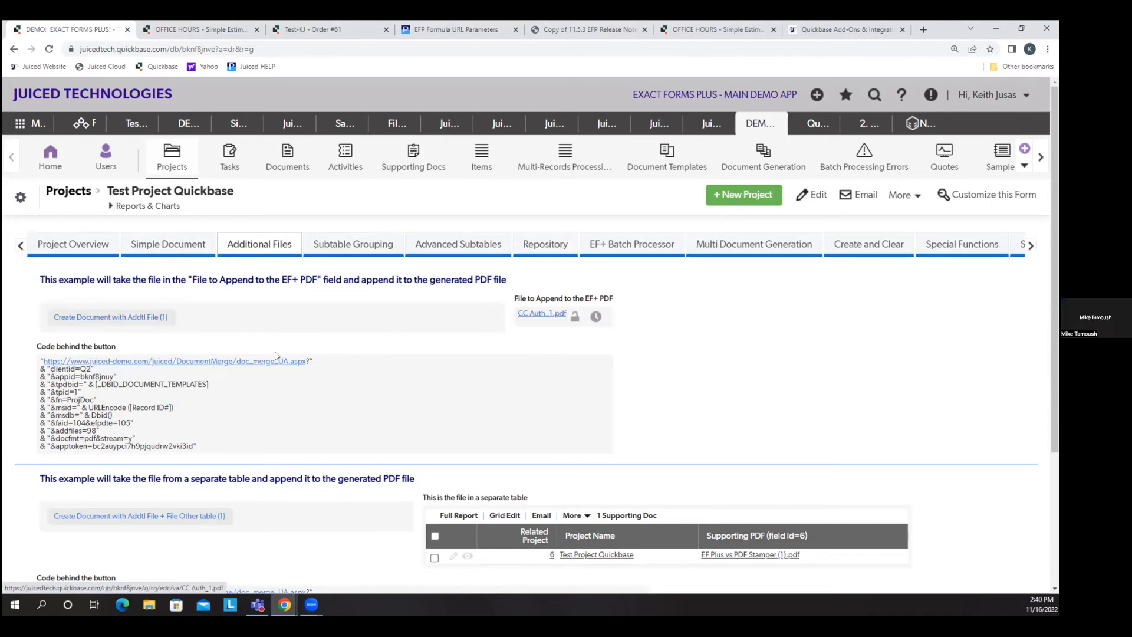
left_click(106, 317)
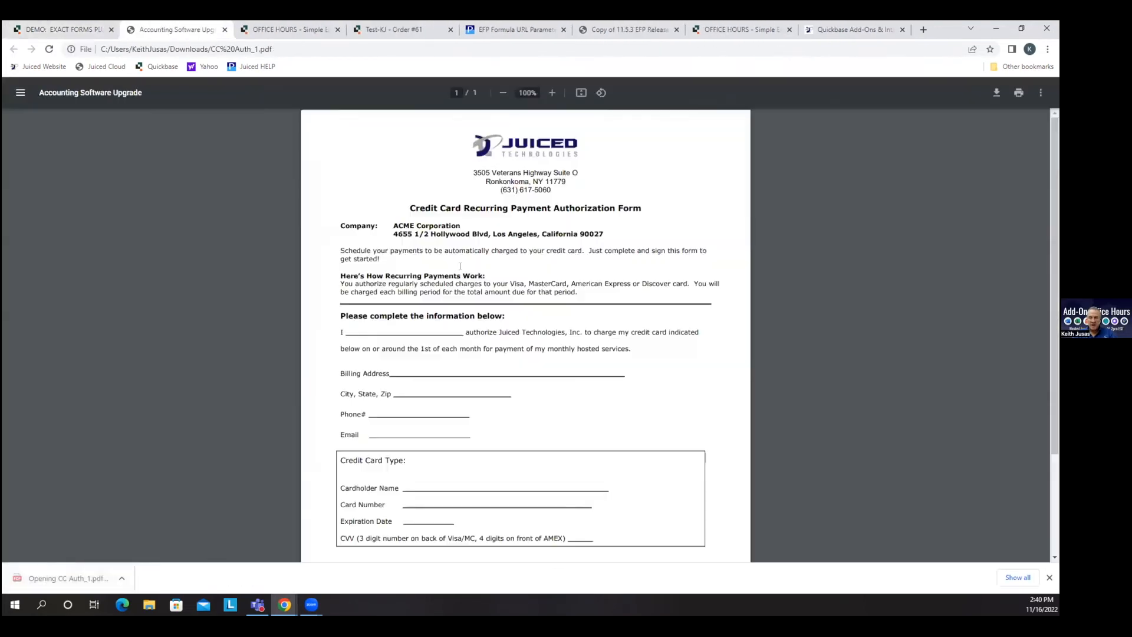
scroll(578, 389, "down", 3)
scroll(575, 388, "up", 3)
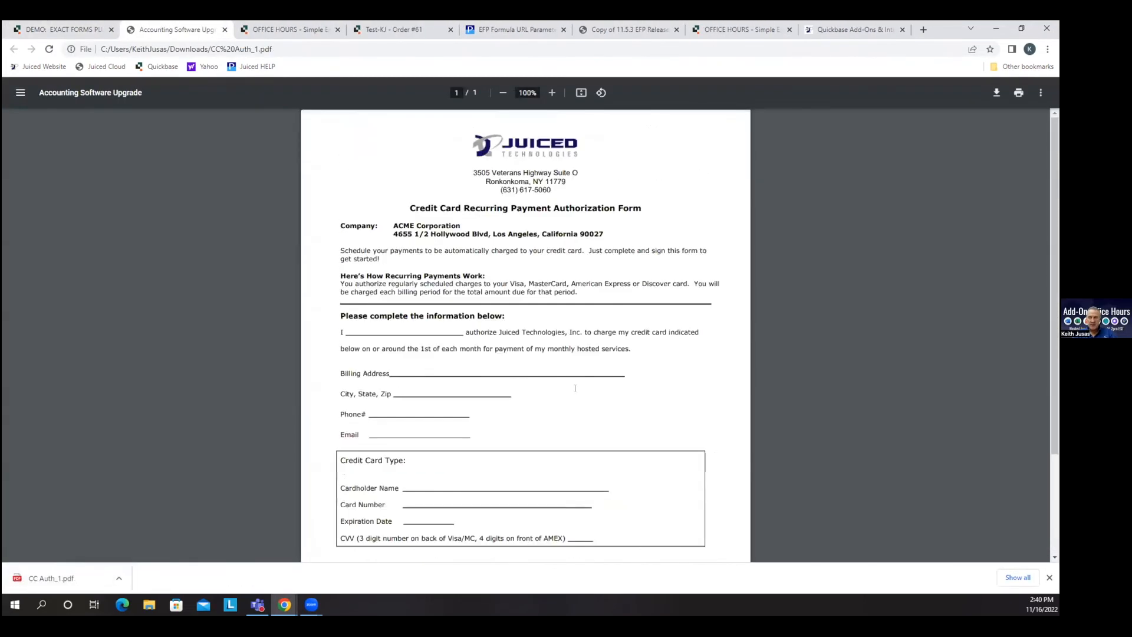
left_click(224, 29)
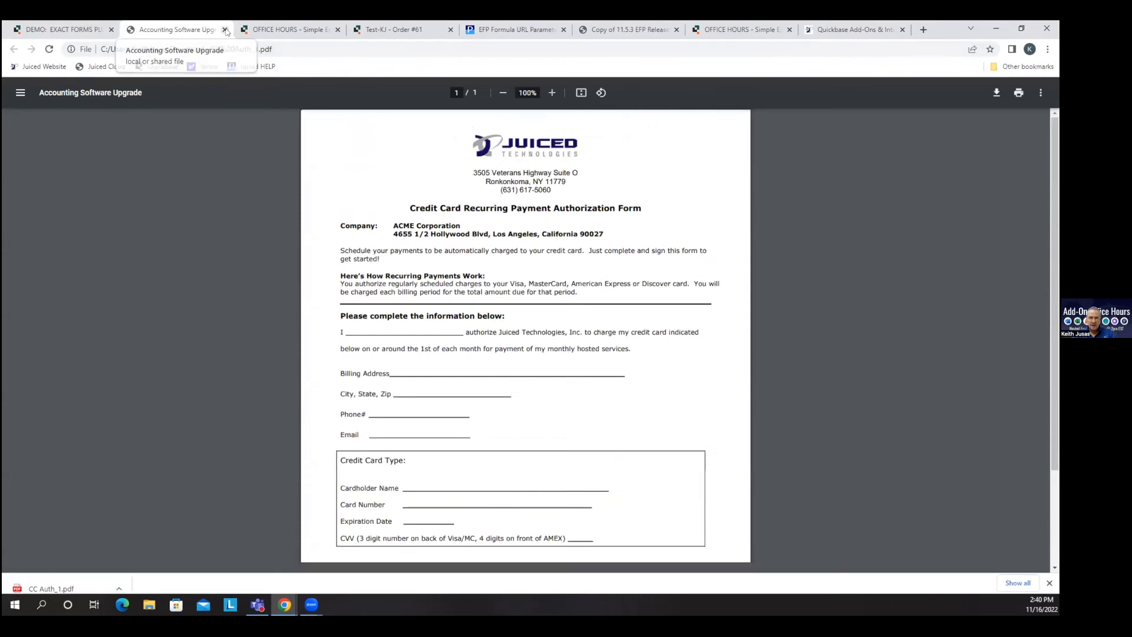
Create the project document with additional file (1), review the generated PDF through its appended page and close it
left_click(129, 319)
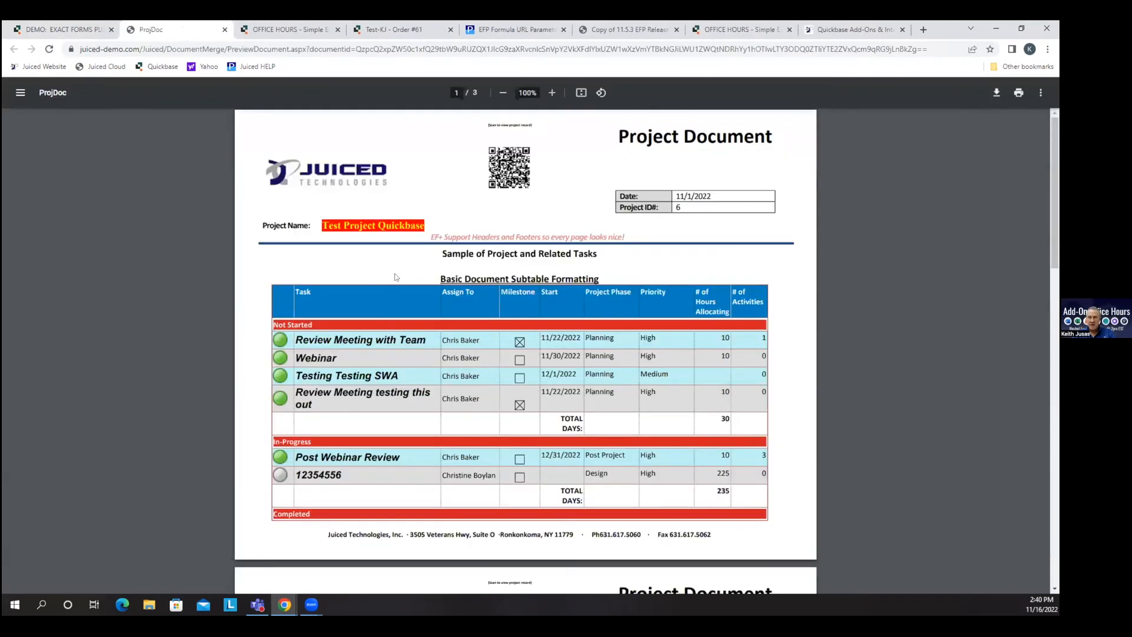
scroll(473, 308, "down", 1)
scroll(473, 308, "down", 15)
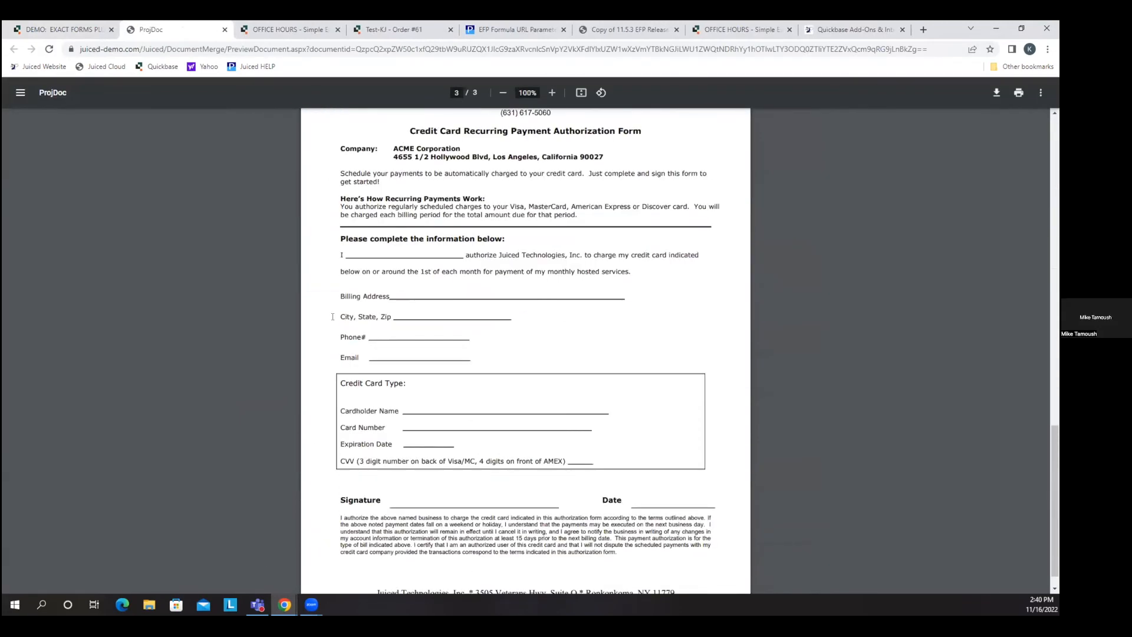
left_click(225, 30)
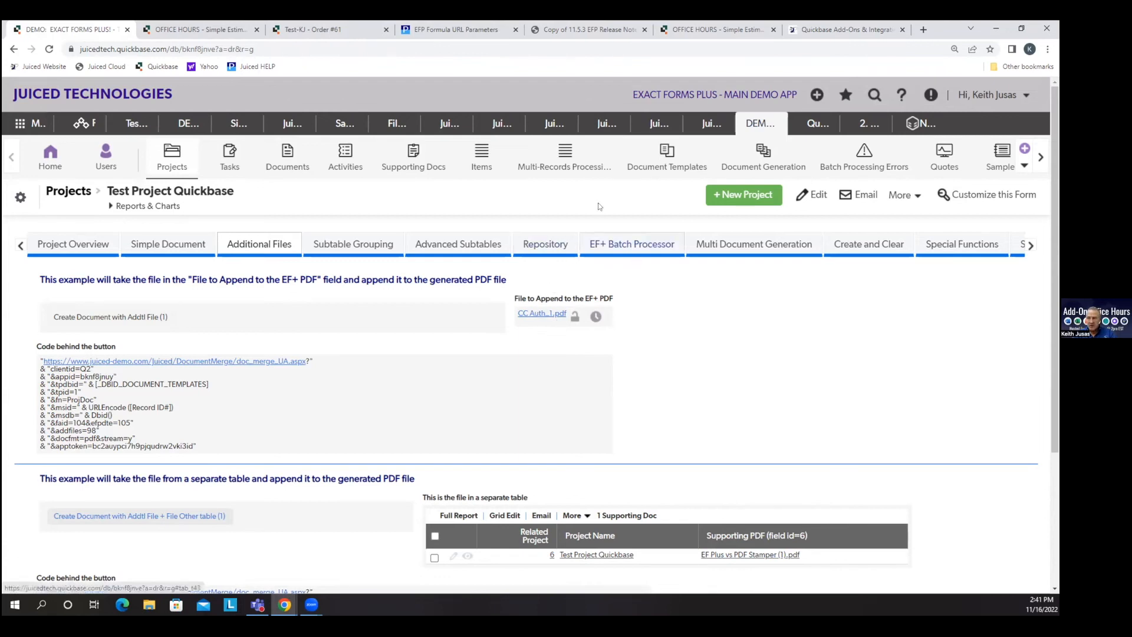
Open the Document Generation #1 record for editing, review its merged document All_Projects_1.pdf and close the PDF
left_click(752, 168)
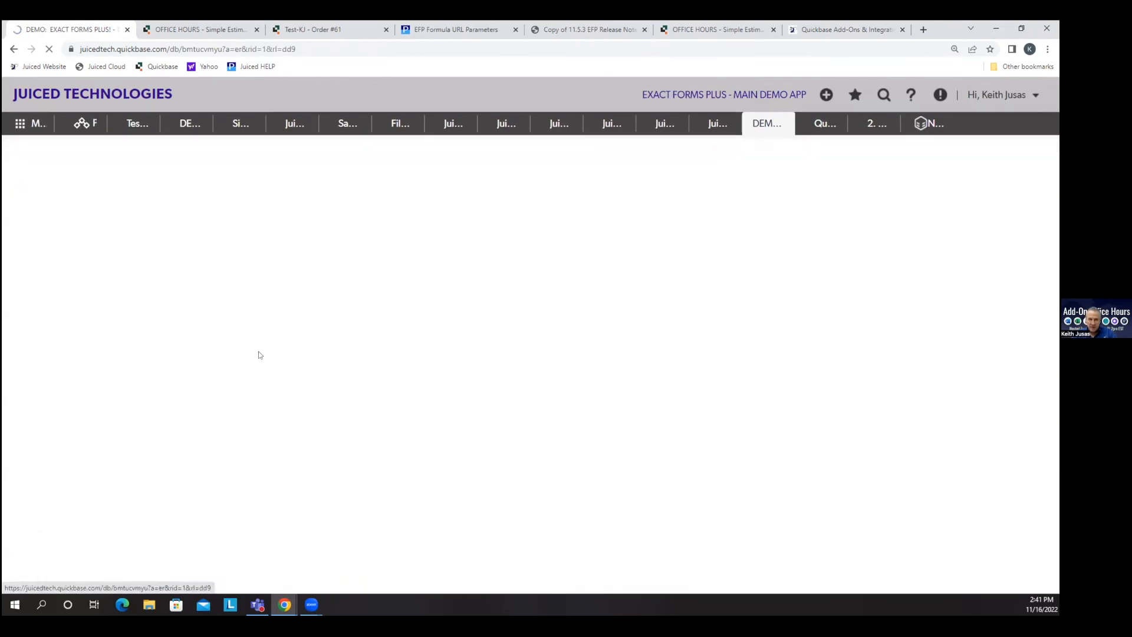
scroll(424, 426, "down", 3)
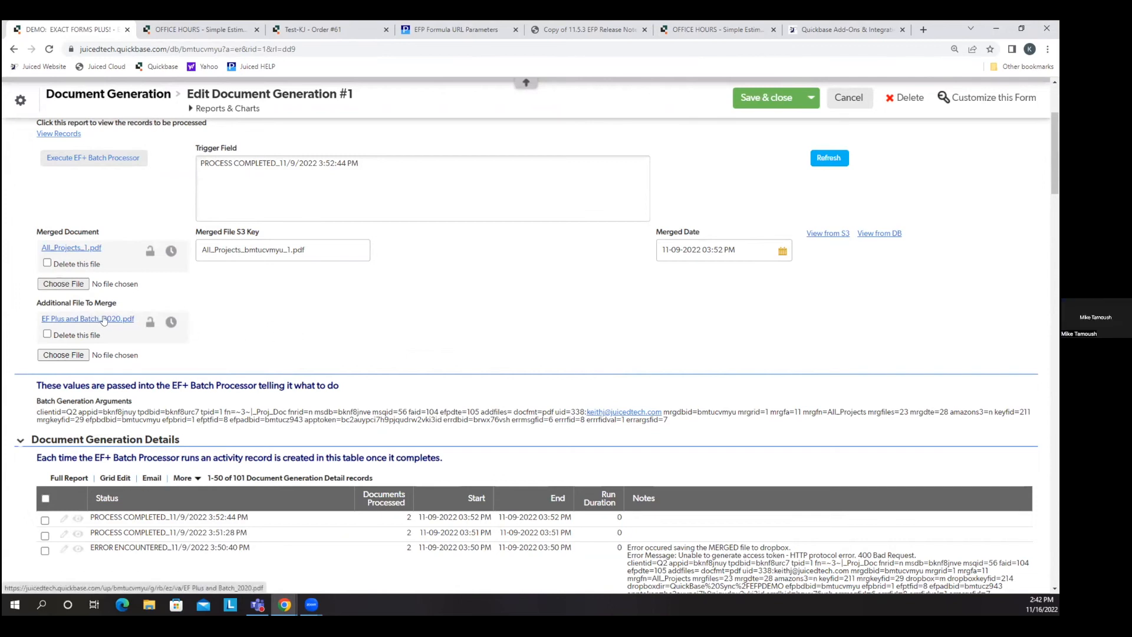
left_click(76, 249)
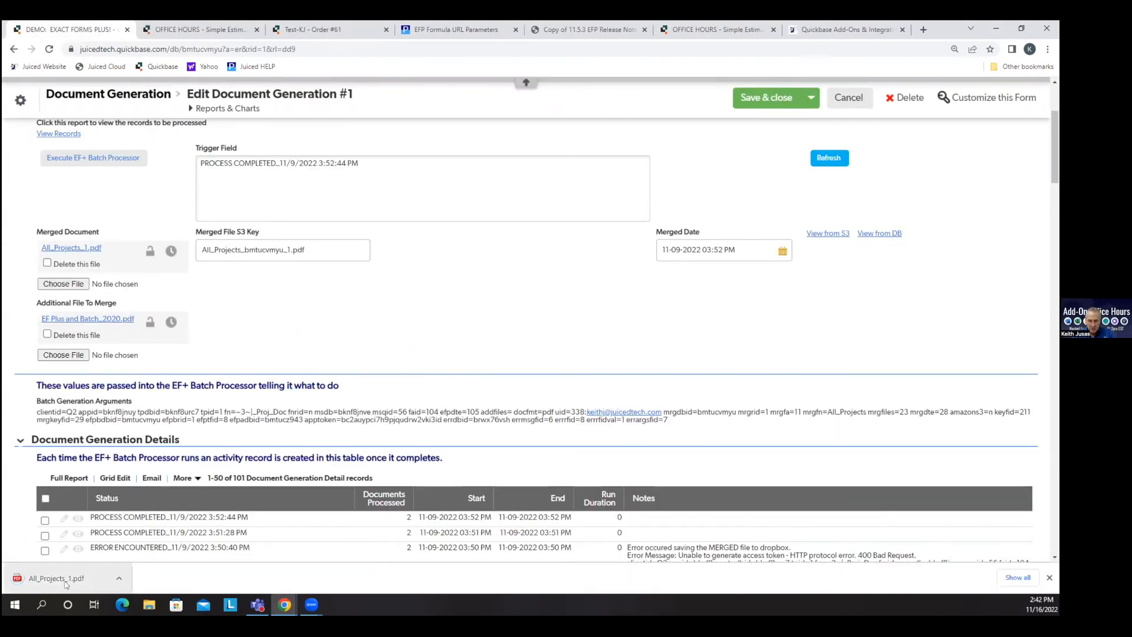
scroll(532, 285, "down", 15)
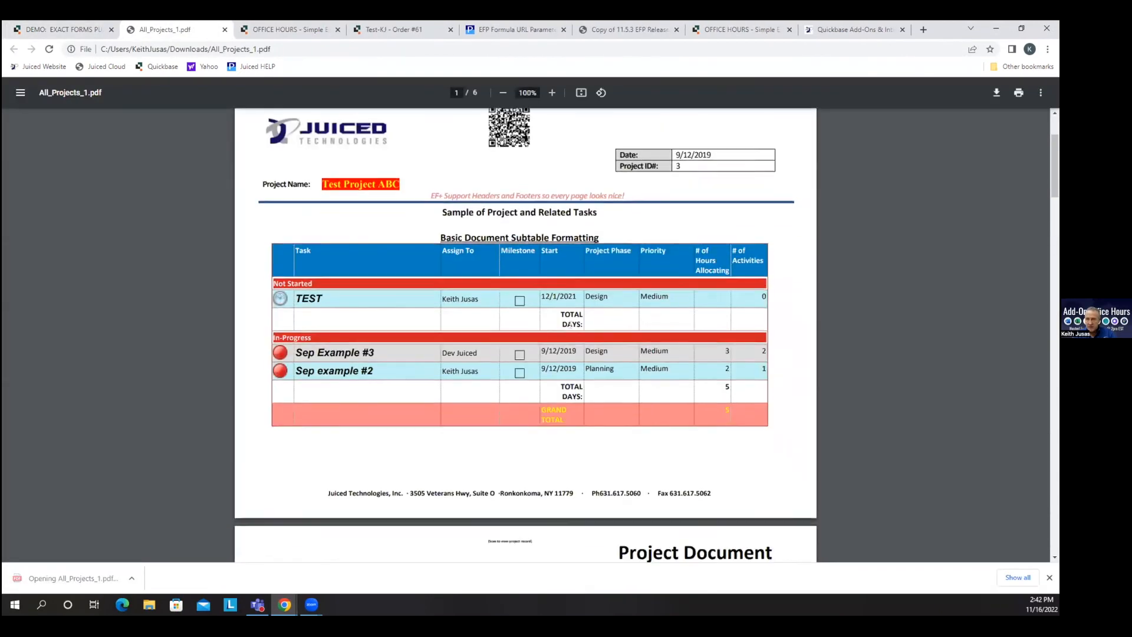
scroll(571, 324, "down", 20)
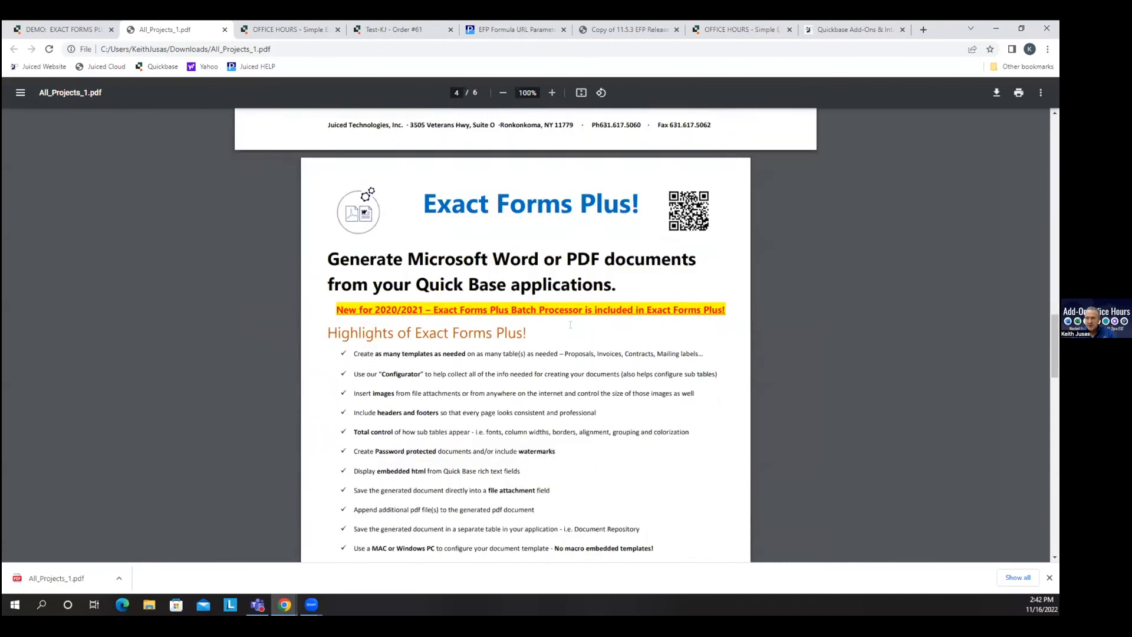
scroll(571, 319, "down", 5)
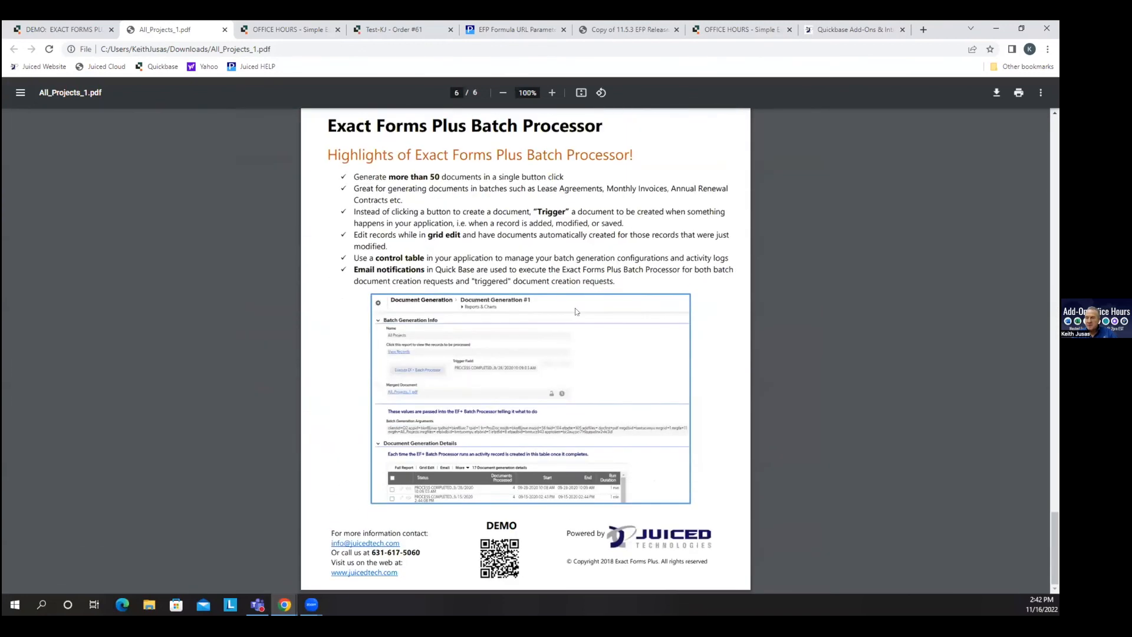
scroll(569, 320, "up", 10)
scroll(568, 321, "up", 15)
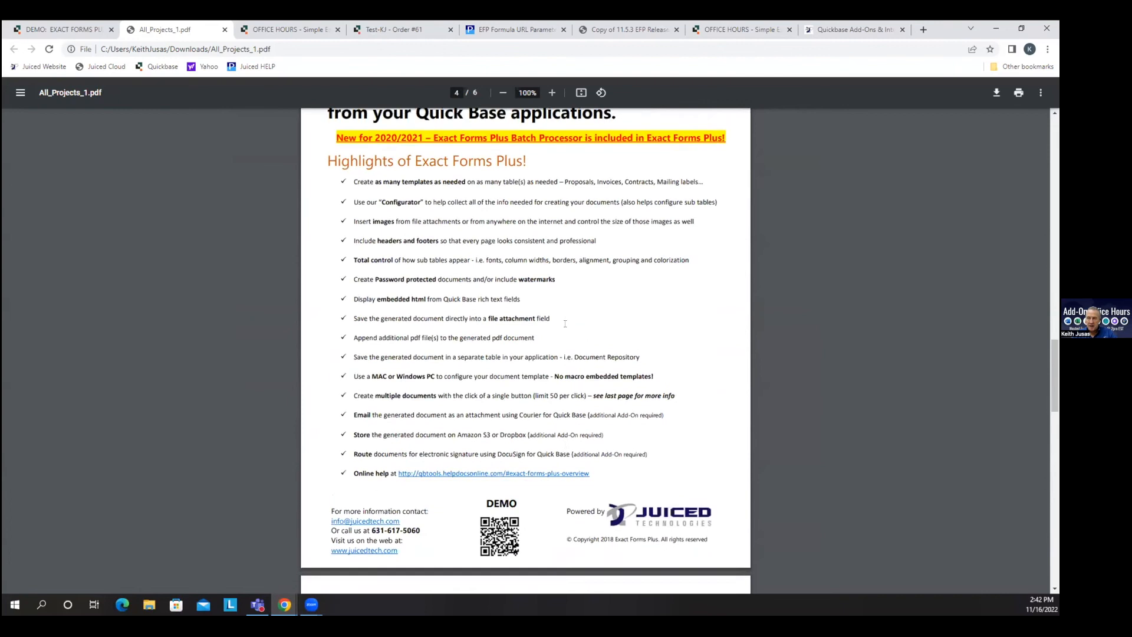
scroll(565, 323, "up", 8)
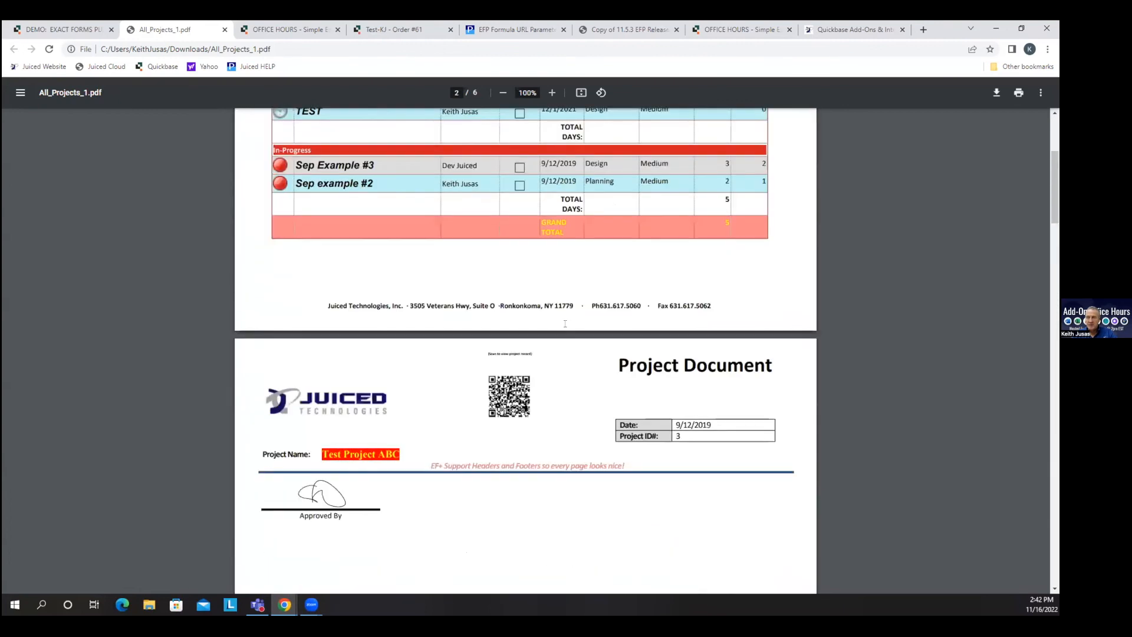
left_click(225, 29)
Review the record's additional file to merge, EF Plus and Batch_2020.pdf, and close it
left_click(76, 319)
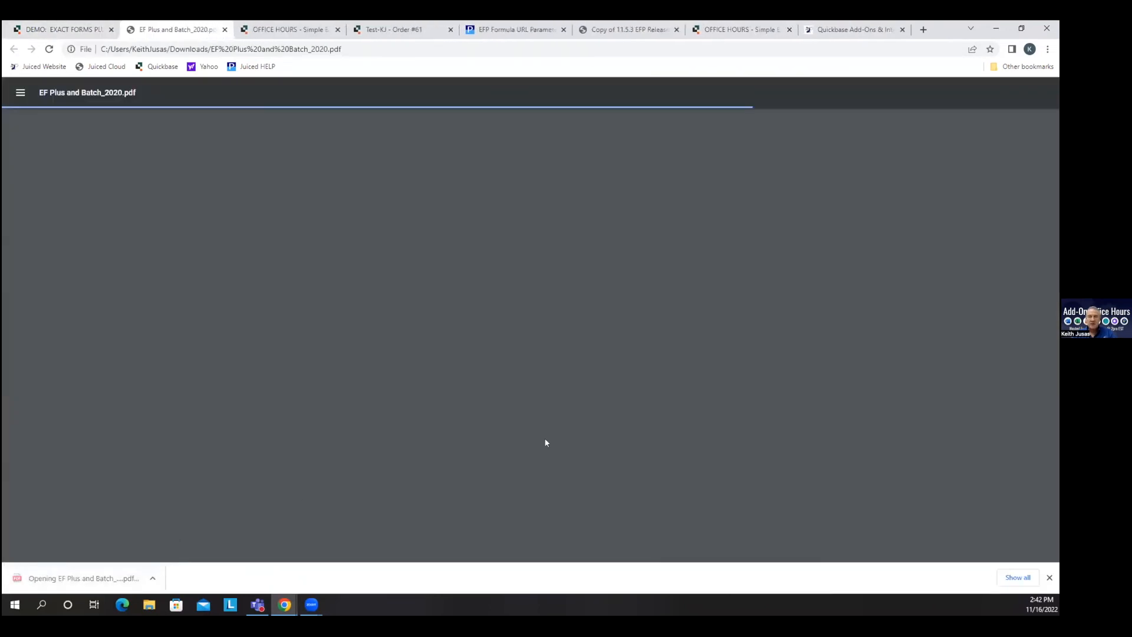
scroll(555, 415, "down", 15)
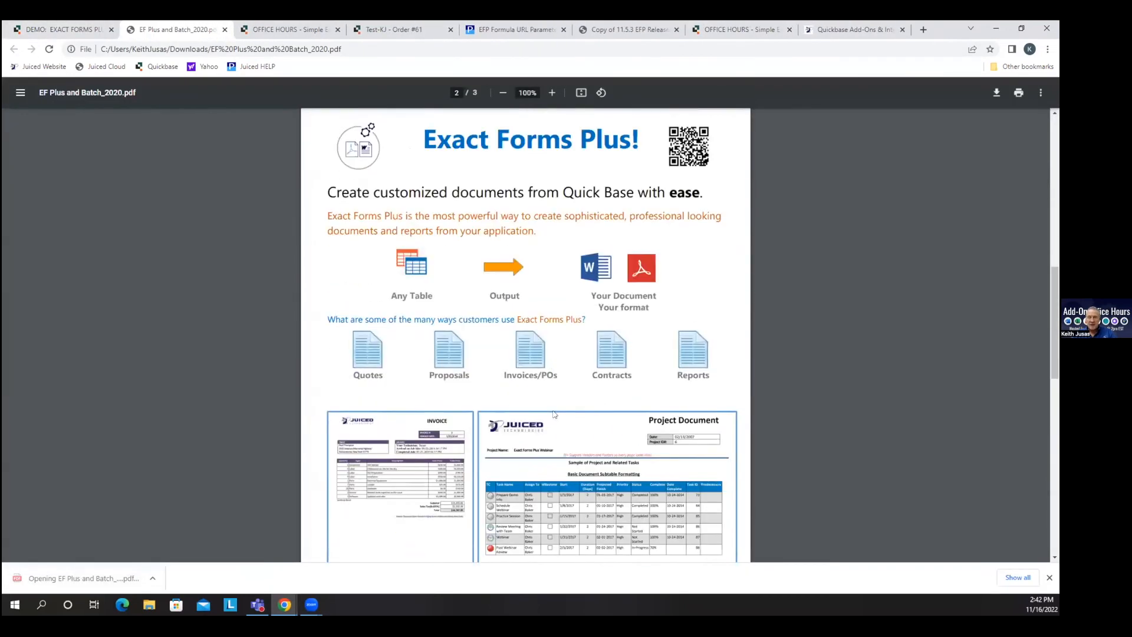
scroll(563, 408, "up", 15)
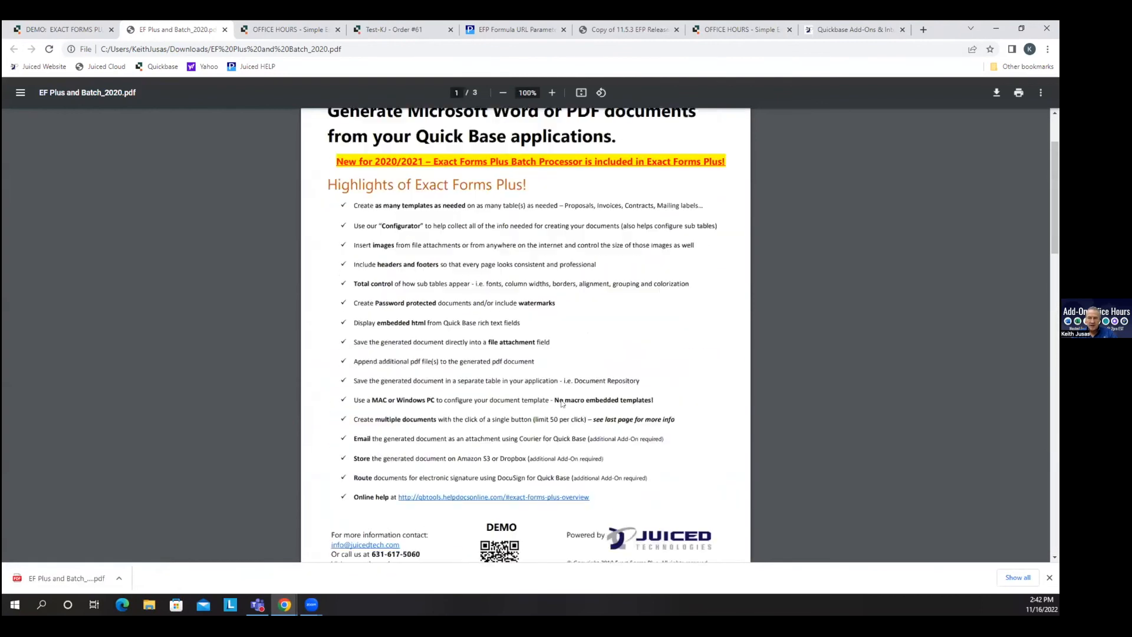
left_click(224, 30)
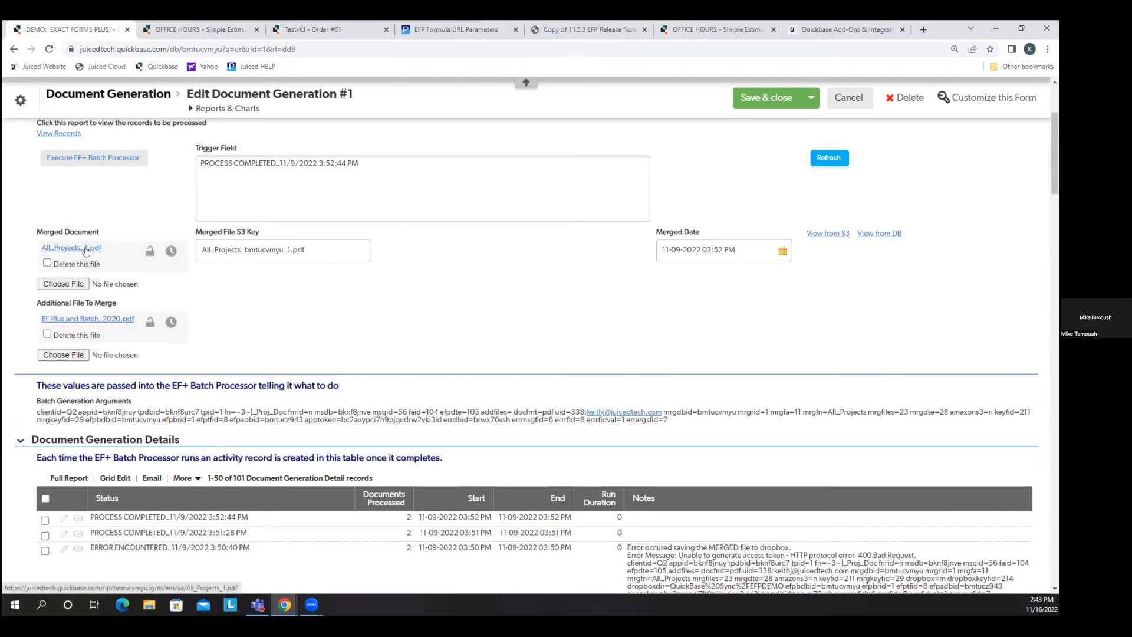
Leave the document generation record without saving and open the DEMO: EXACT FORMS PLUS! app from My Apps
double_click(136, 322)
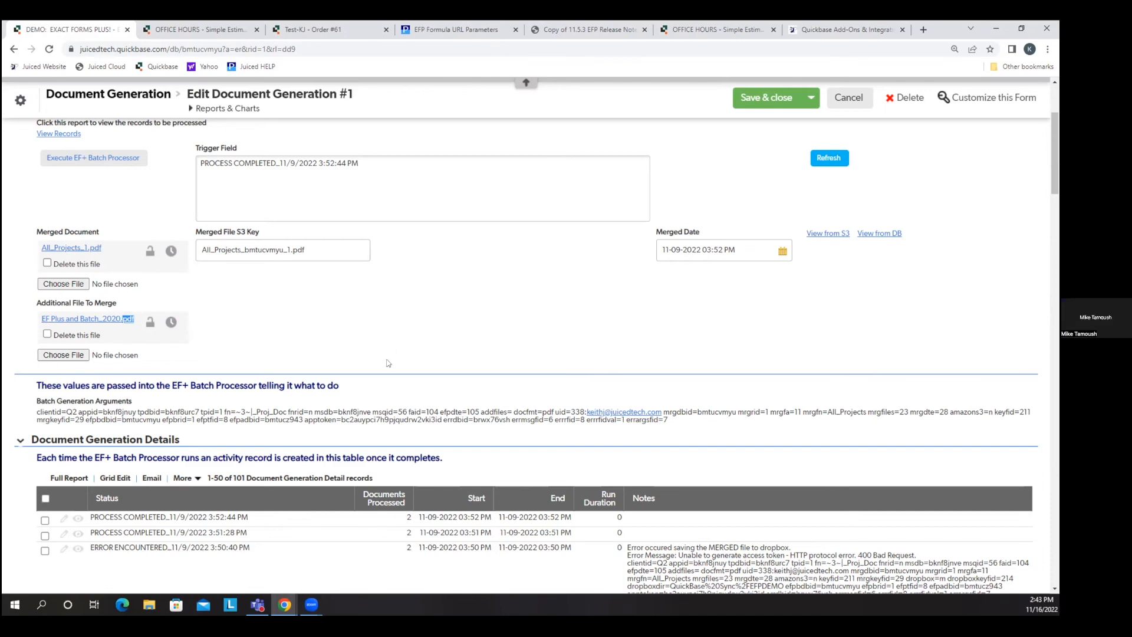
scroll(389, 364, "up", 3)
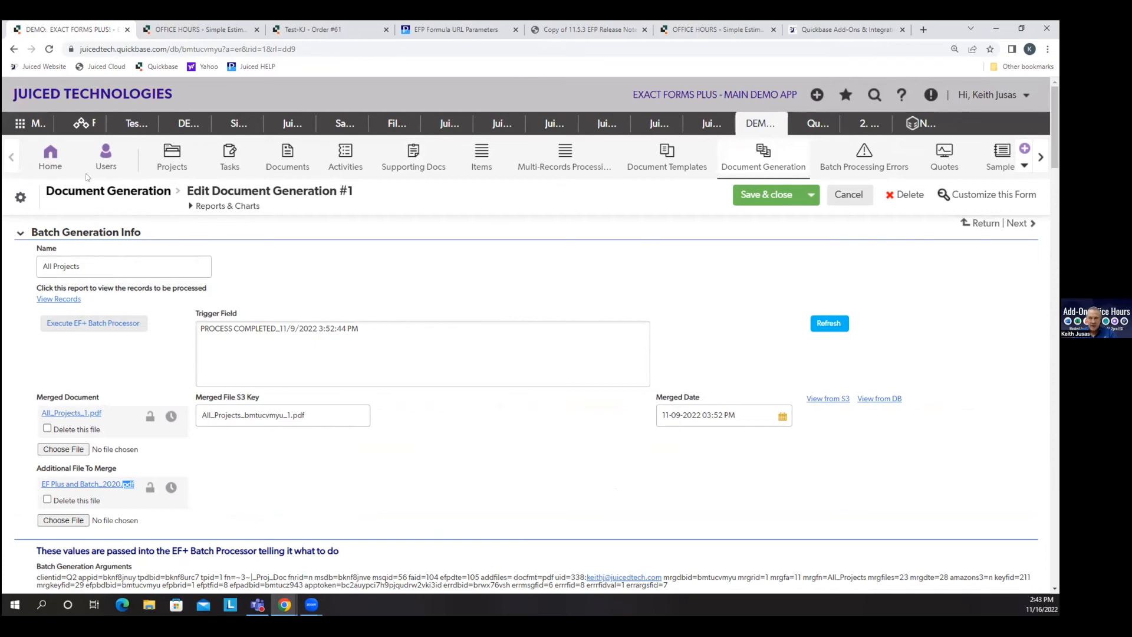
left_click(36, 128)
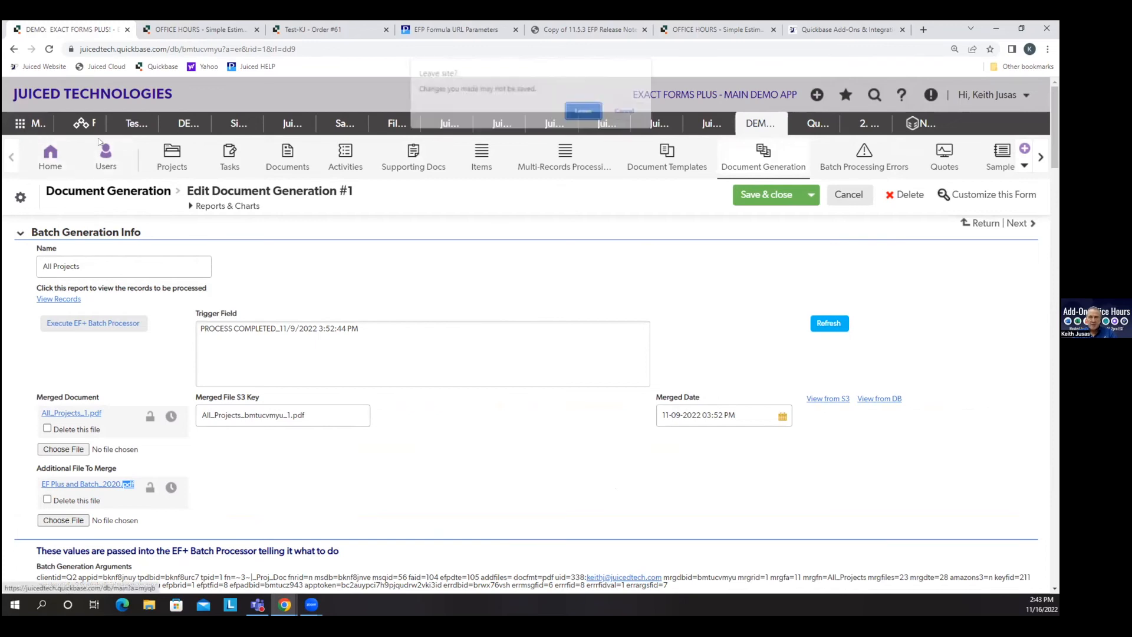
left_click(582, 112)
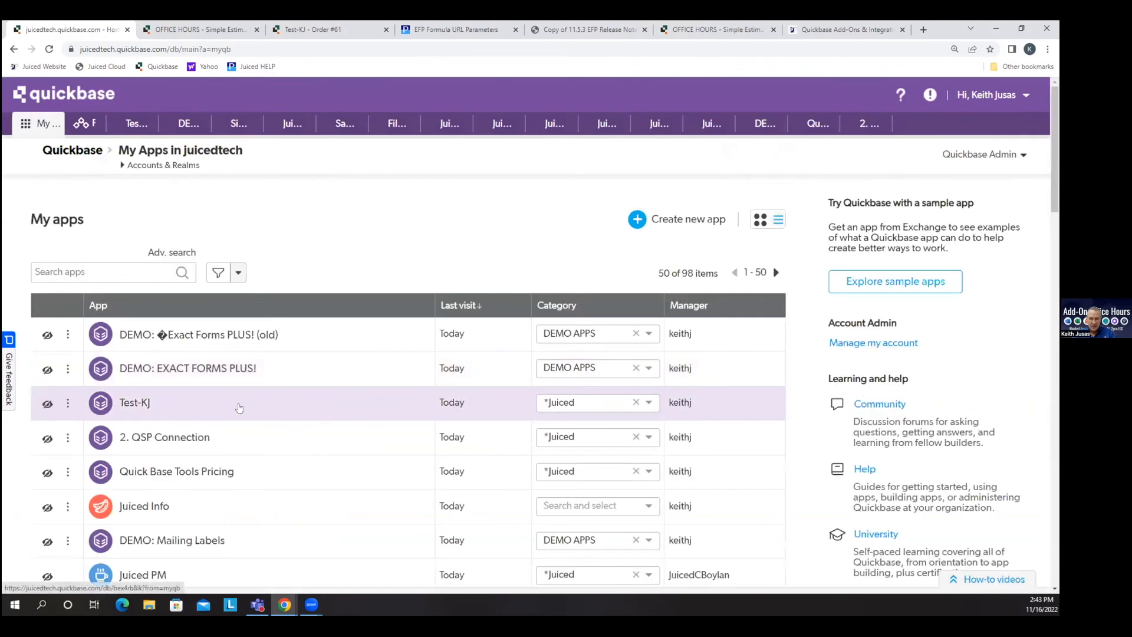
left_click(177, 368)
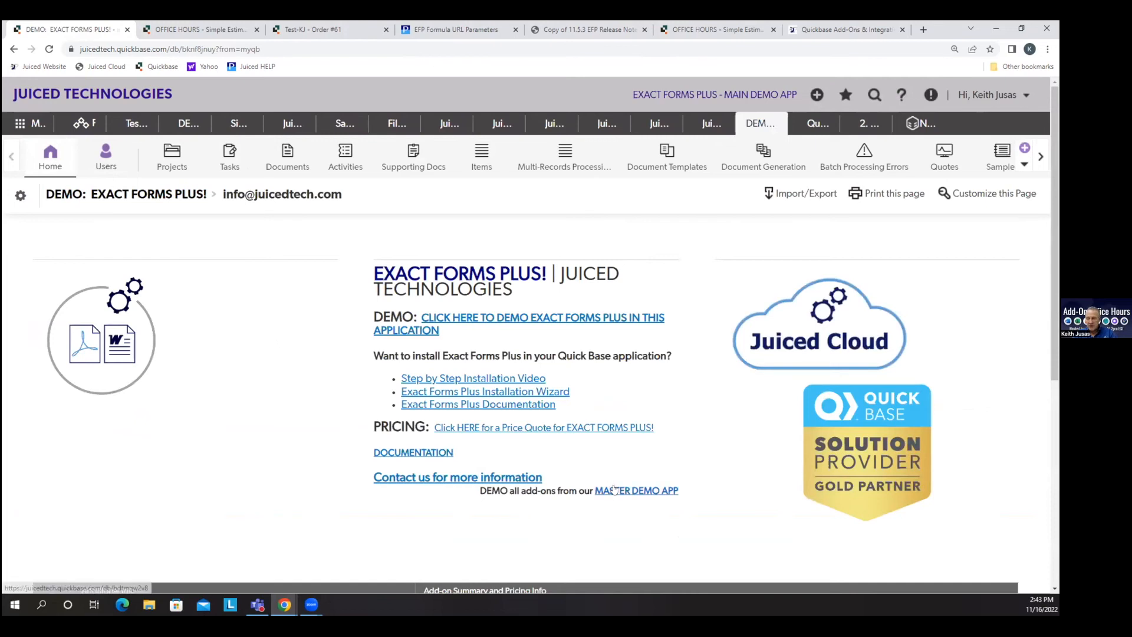
Open the PDF Merger demo from the Master Demo App and view the PDF Merger table's default report
left_click(616, 492)
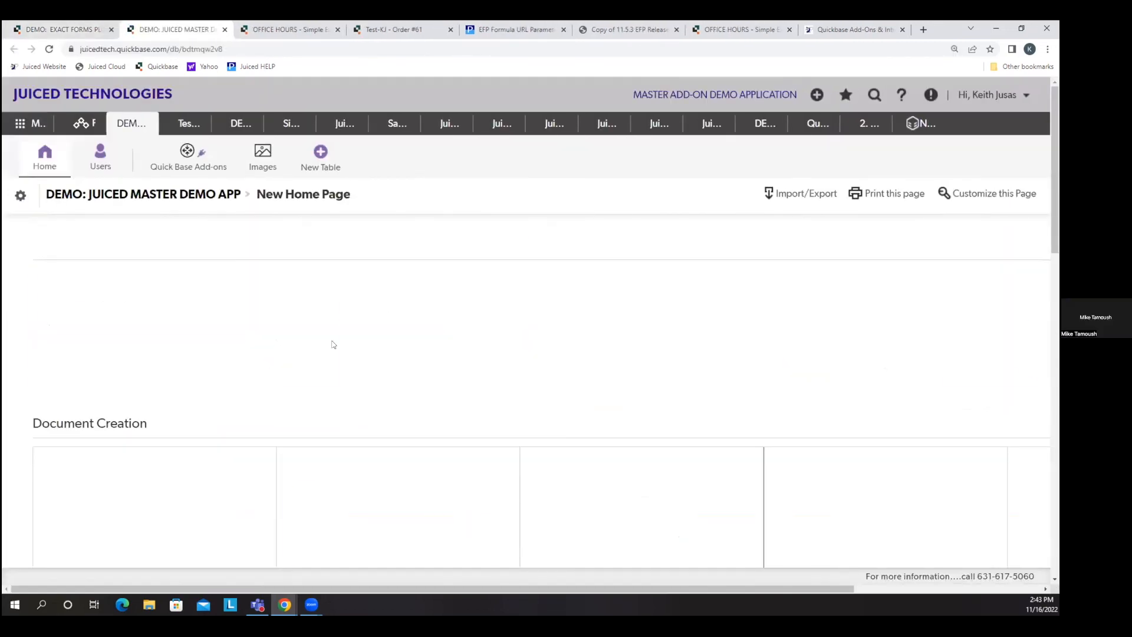
scroll(908, 395, "down", 2)
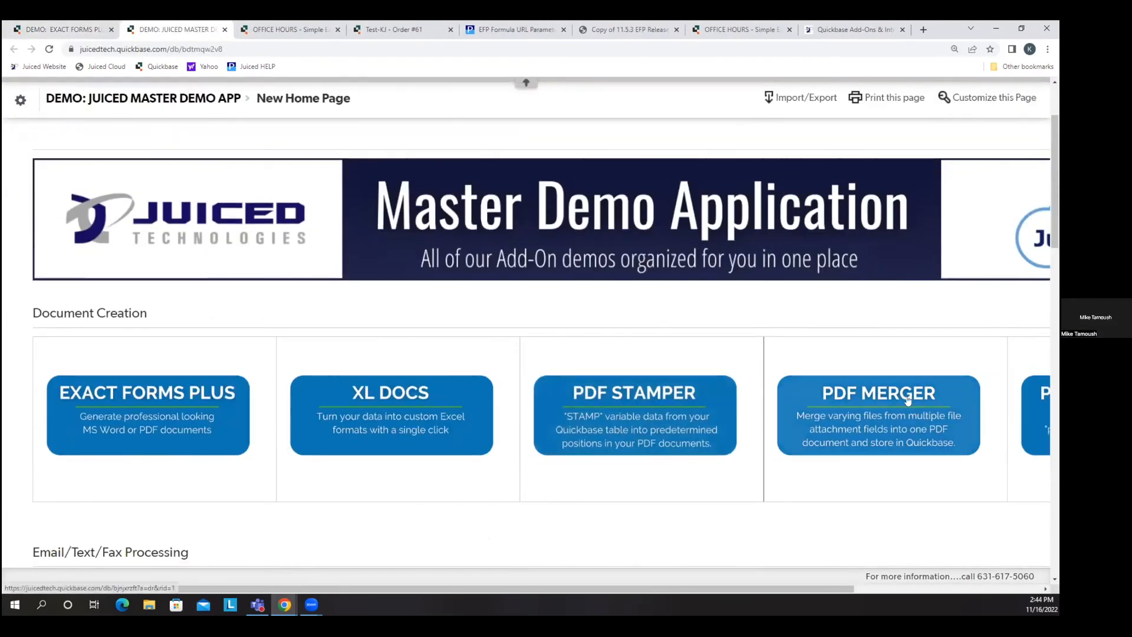
left_click(912, 400)
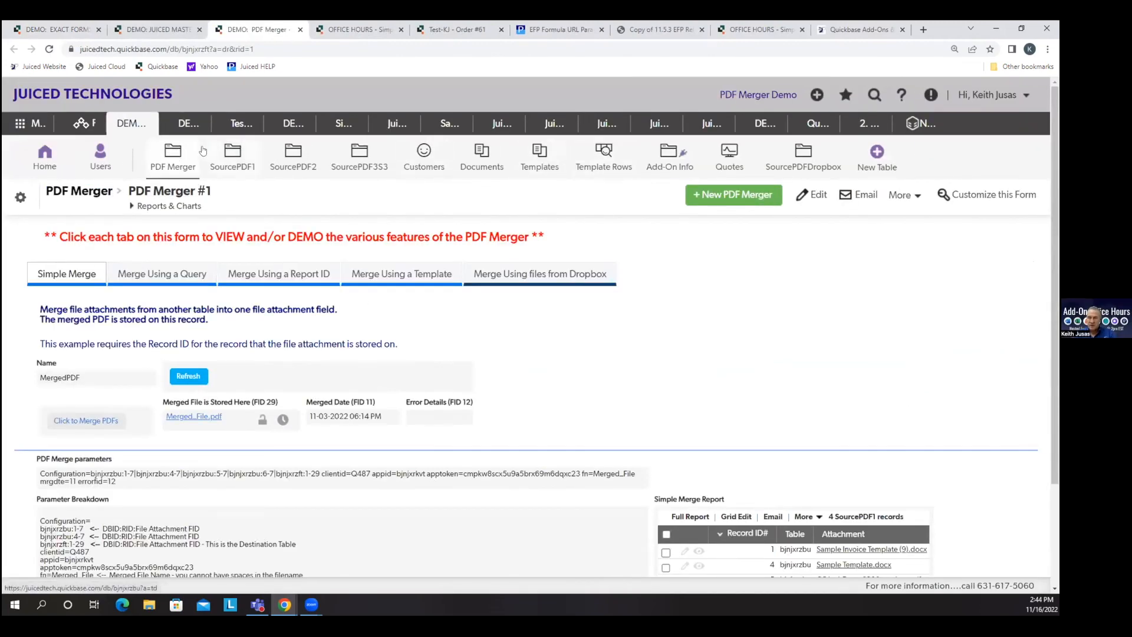
left_click(165, 156)
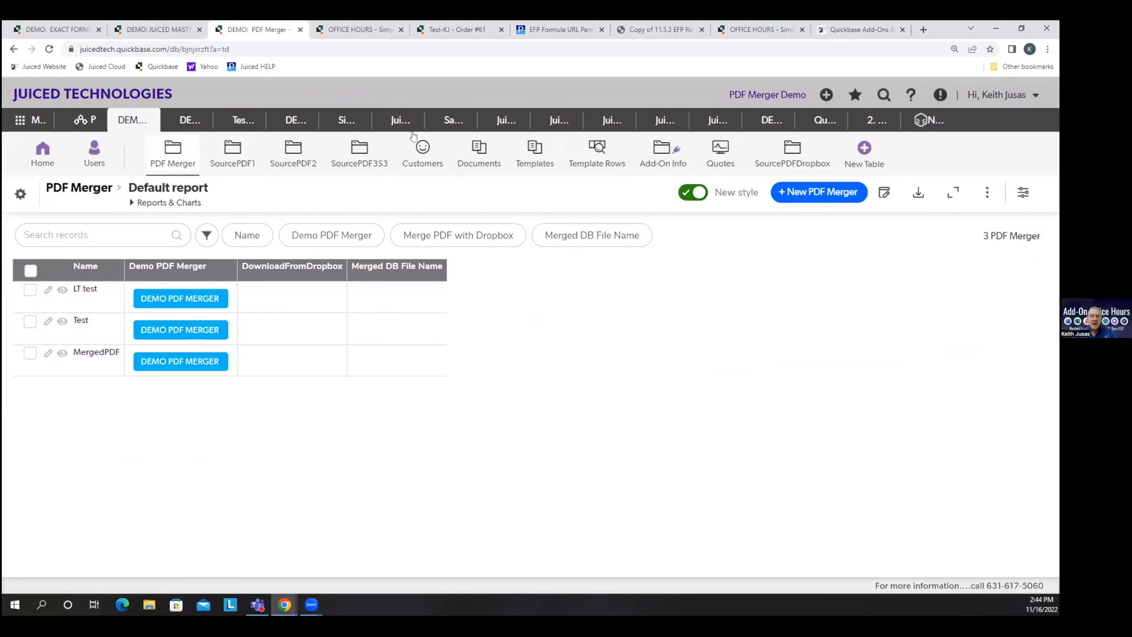
Return to the Exact Forms Plus demo app and view the All Projects record in the Document Generation table
left_click(53, 29)
left_click(501, 318)
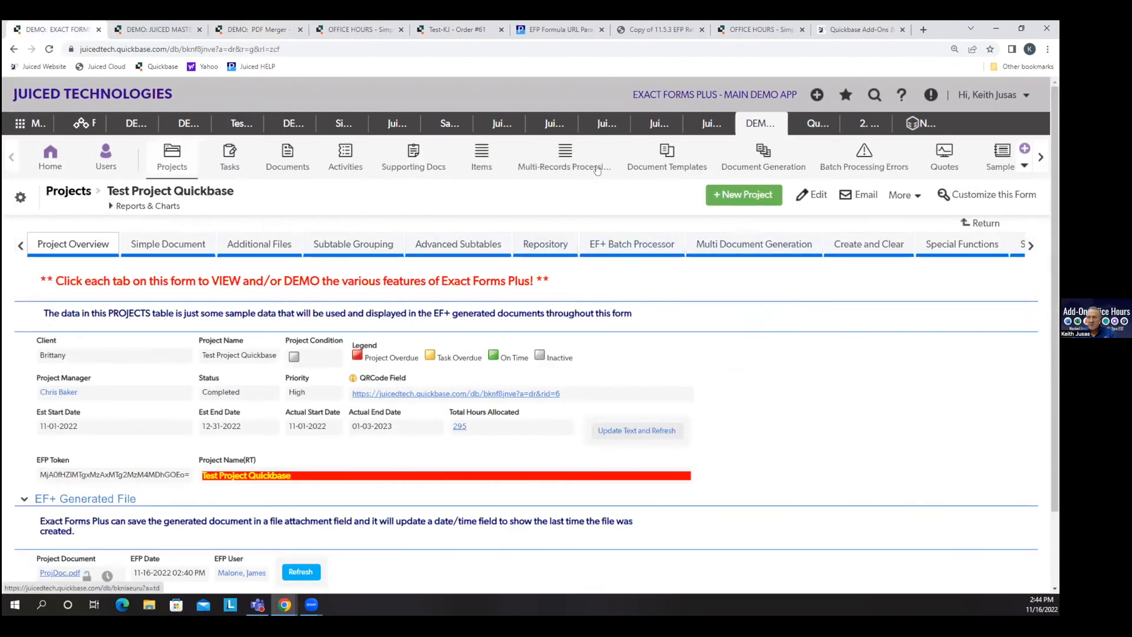
left_click(655, 165)
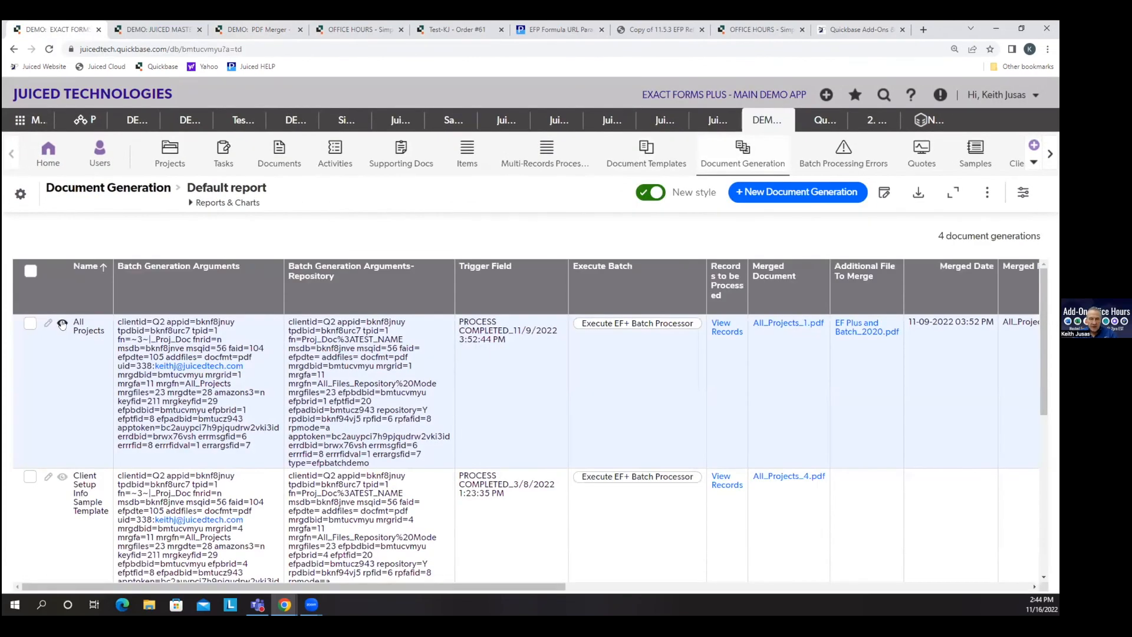
left_click(62, 323)
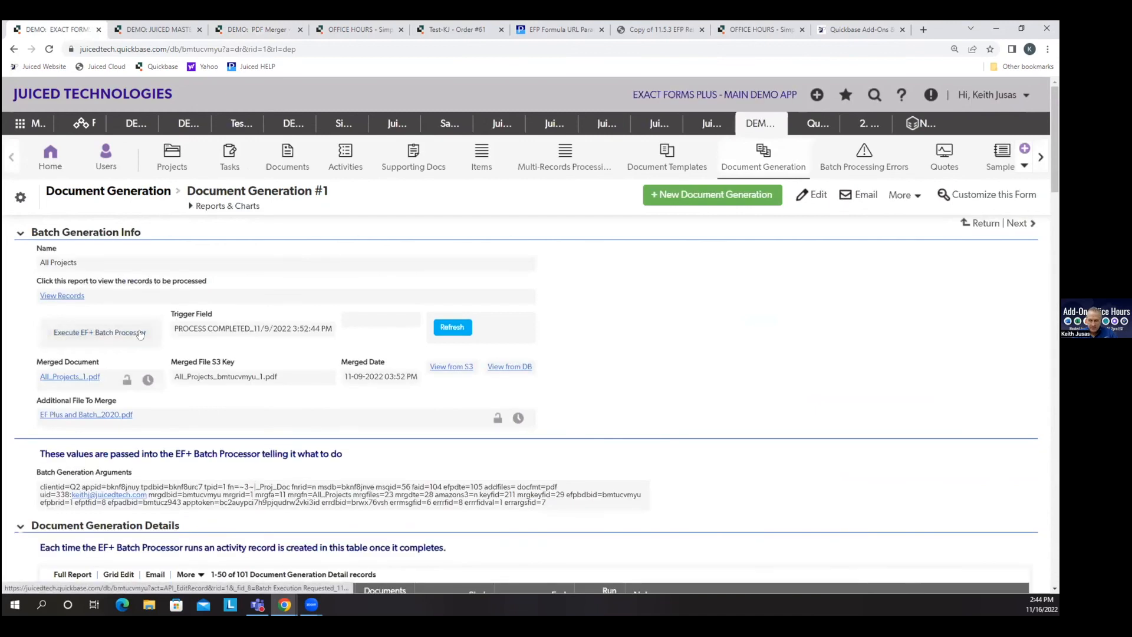
Examine the All Projects record's batch generation arguments and its Document Generation Details activity list
scroll(405, 351, "down", 5)
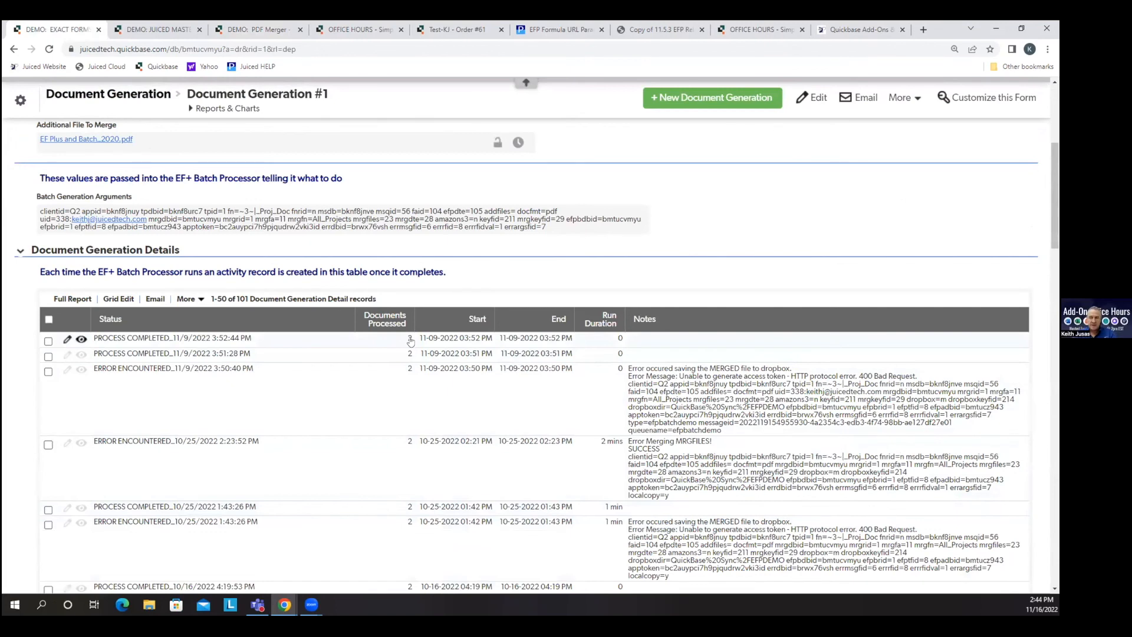
scroll(87, 195, "up", 2)
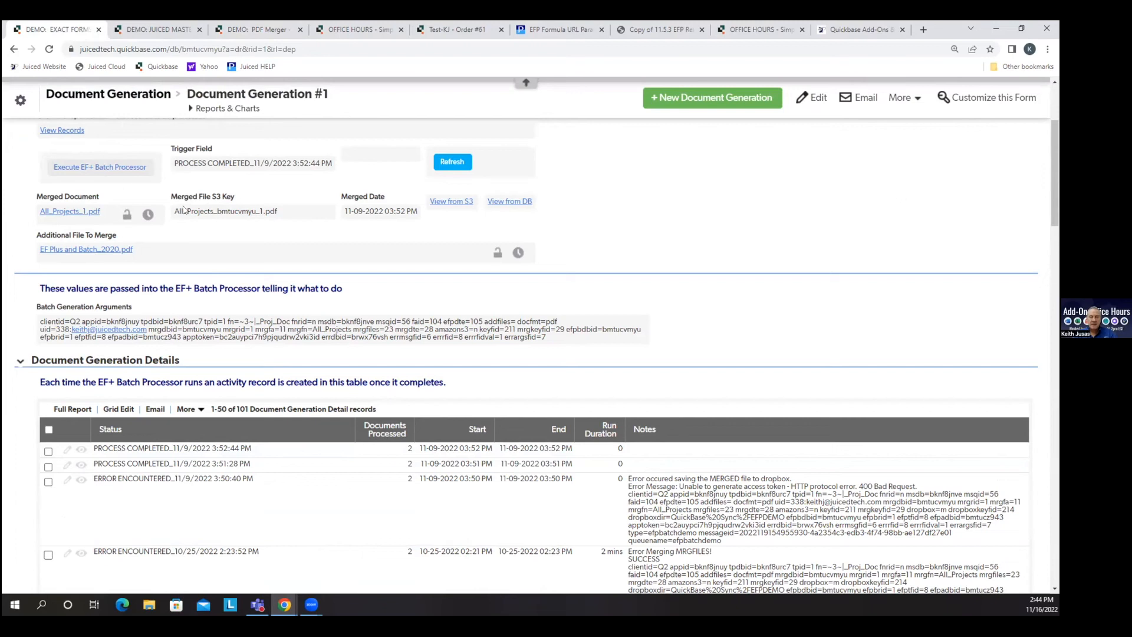
scroll(764, 354, "up", 3)
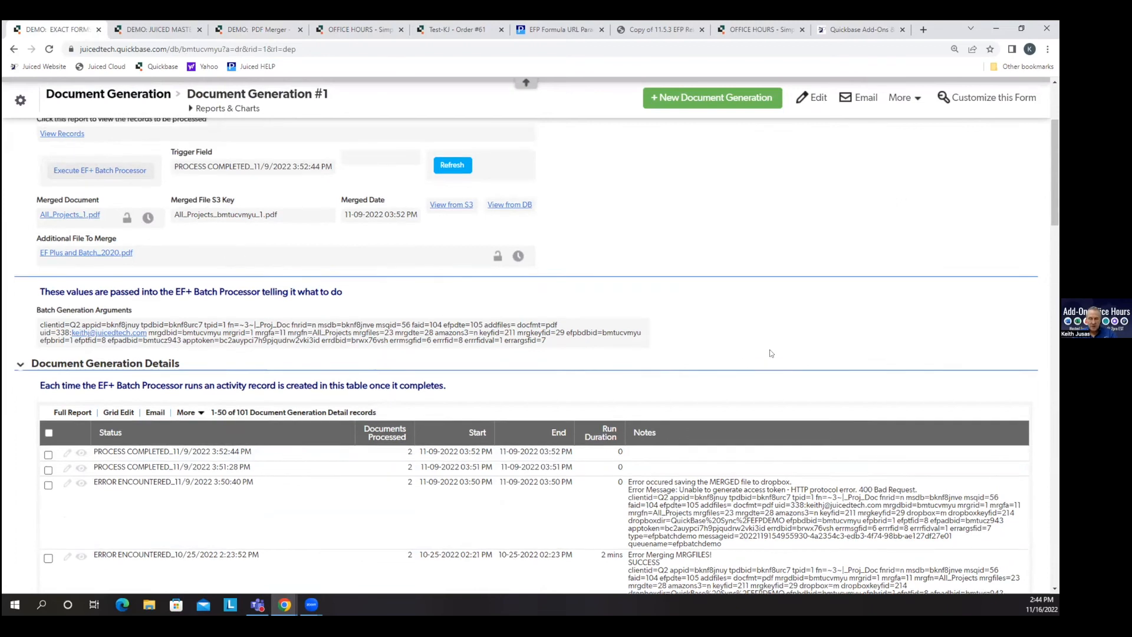
scroll(764, 354, "down", 3)
scroll(765, 354, "up", 5)
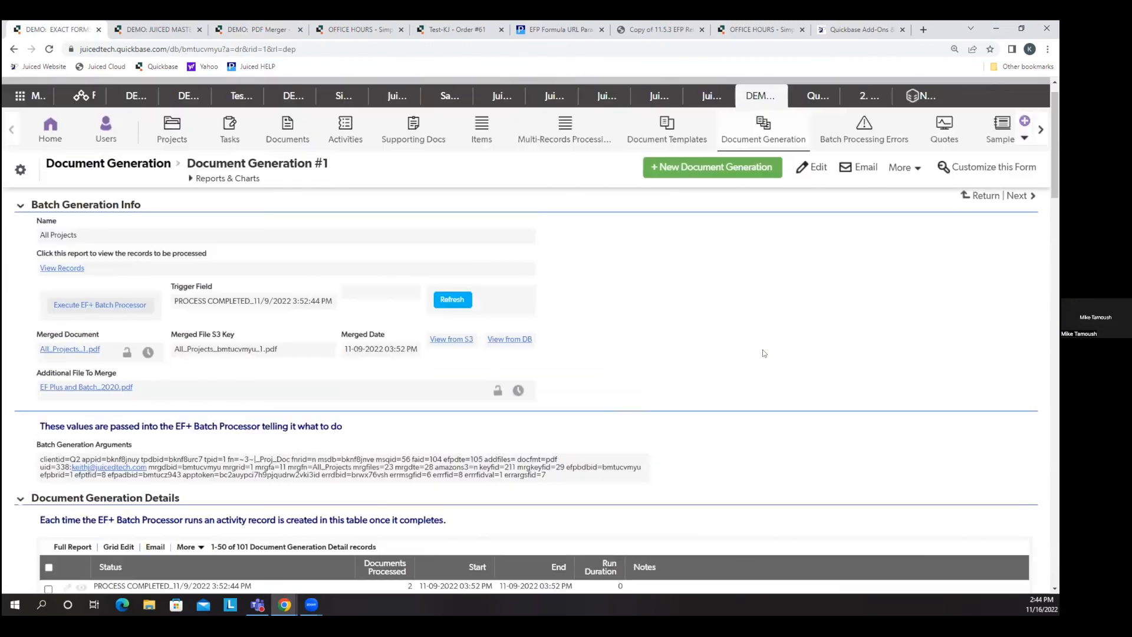
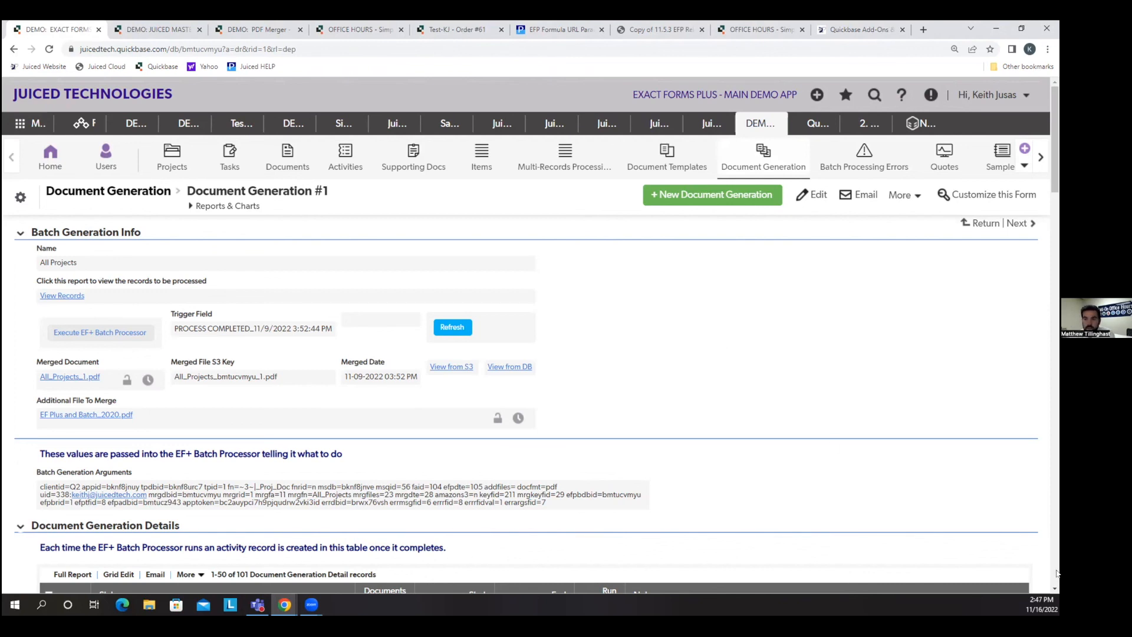
Open the Master Demo App from the Exact Forms Plus home page and look through its add-on demos
left_click(45, 157)
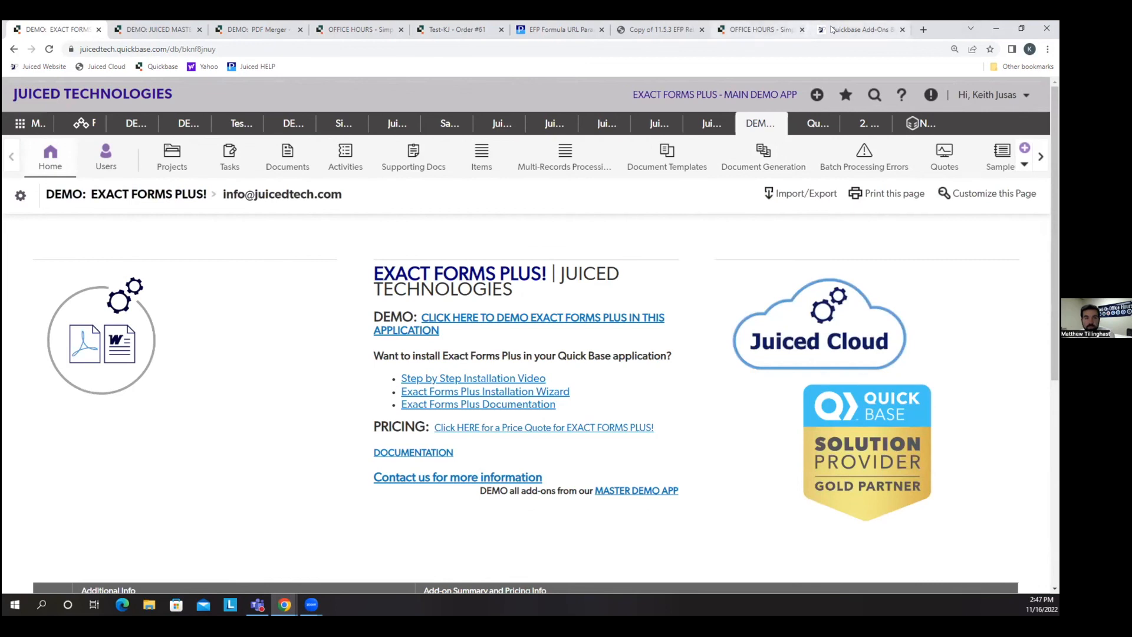
left_click(640, 491)
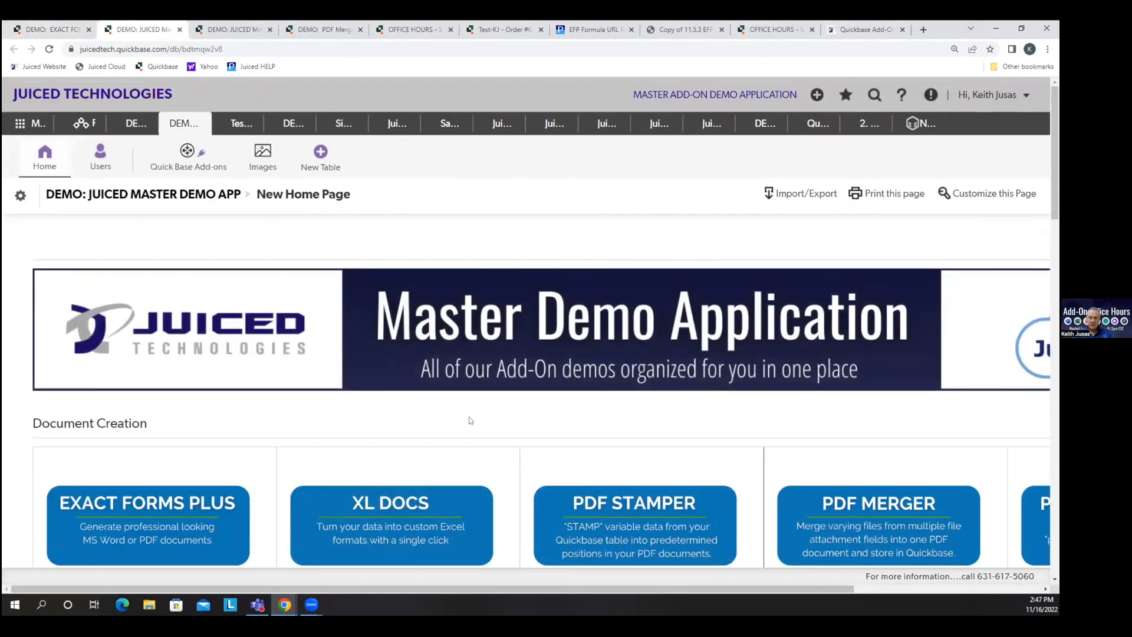
scroll(571, 450, "down", 3)
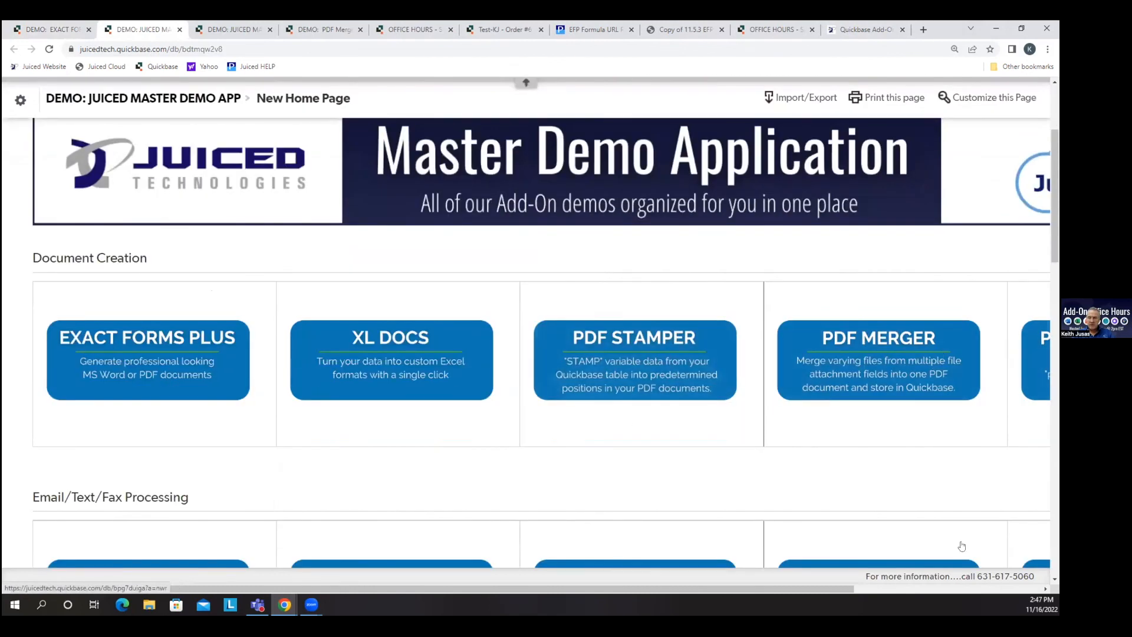
left_click_drag(753, 584, 817, 586)
scroll(824, 455, "down", 6)
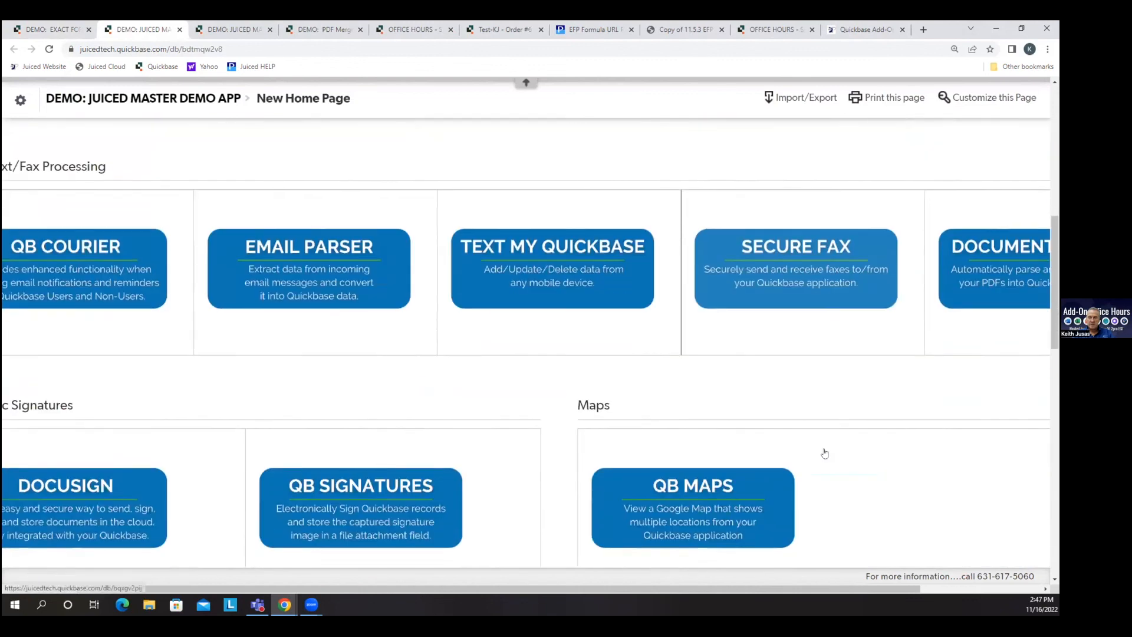
scroll(824, 453, "up", 9)
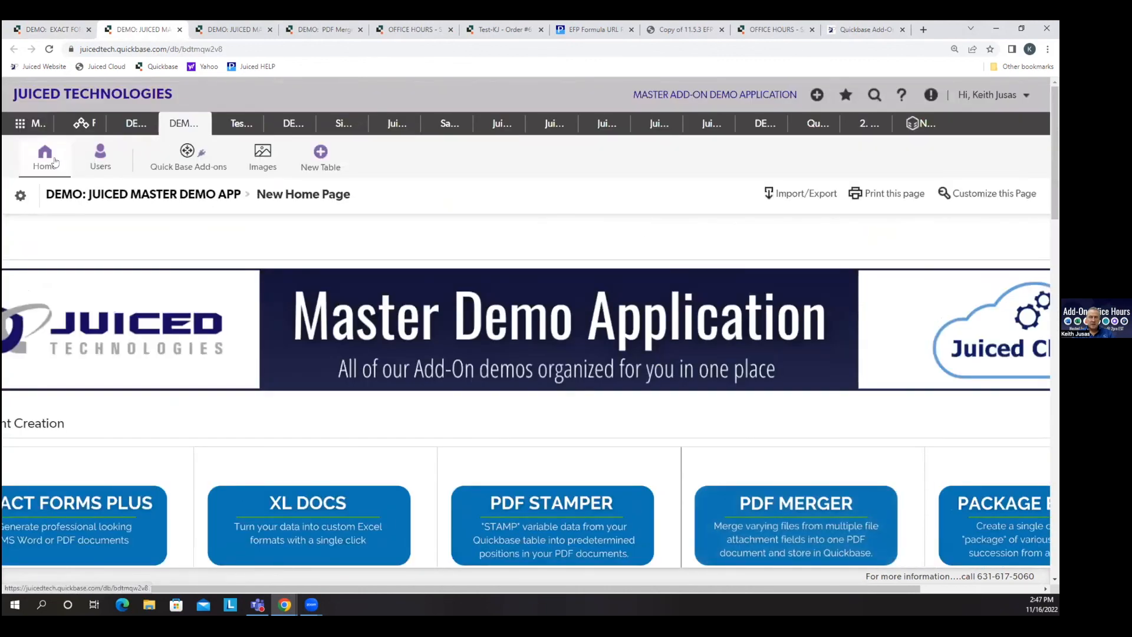
Open the Master Demo App through its link on the Juiced Technologies website, and launch the Exact Forms Plus demo
left_click(42, 66)
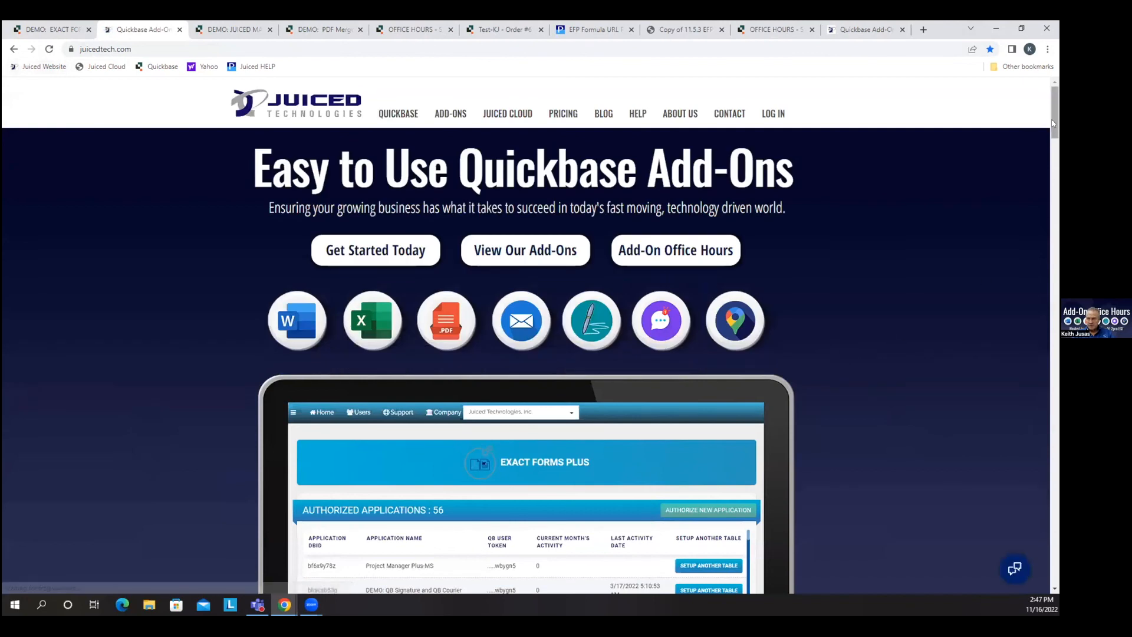
left_click_drag(1051, 122, 1056, 438)
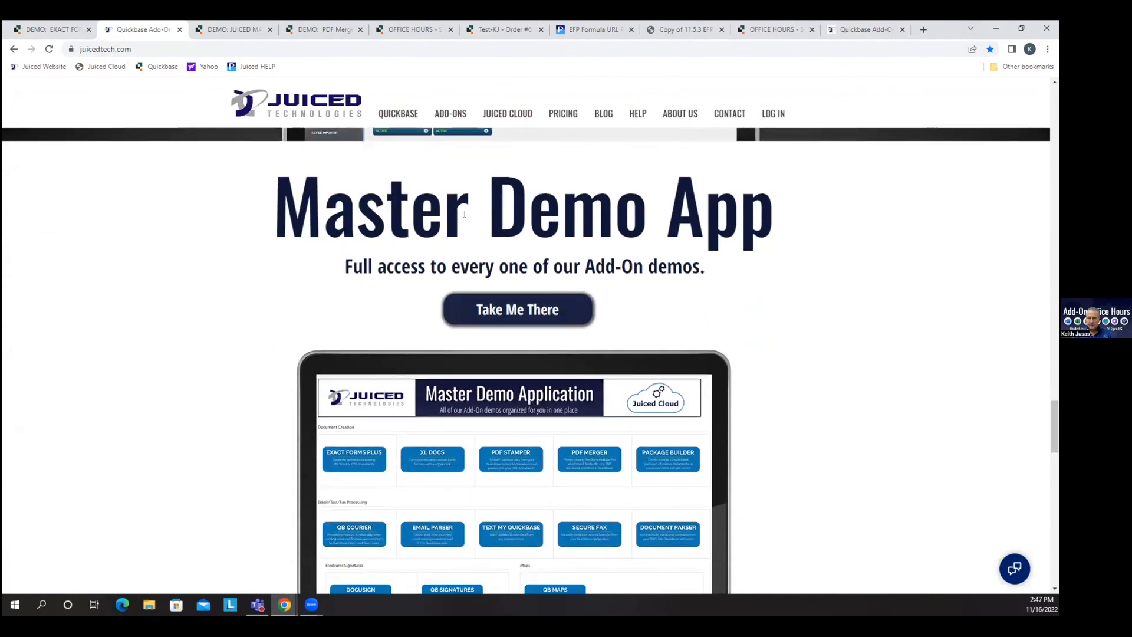
left_click(518, 310)
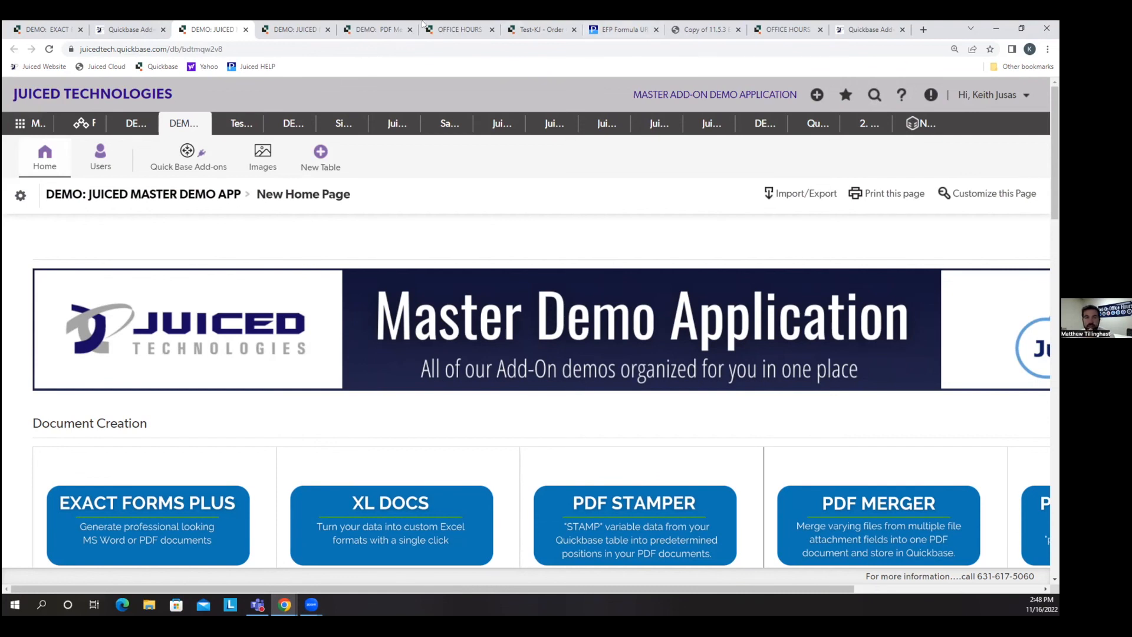
left_click(314, 35)
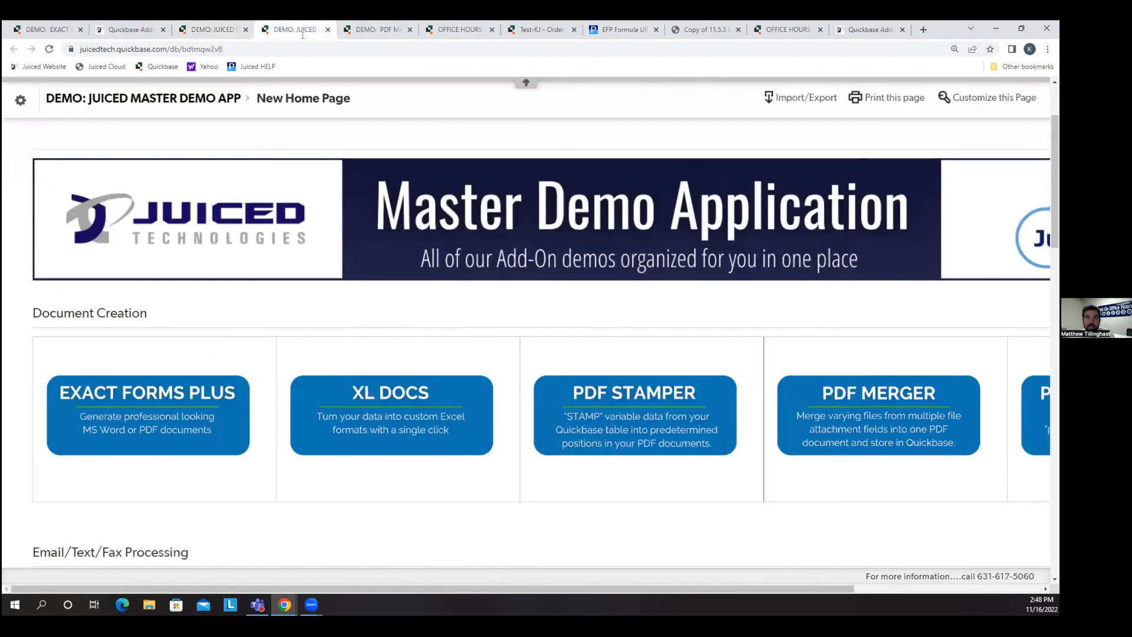
left_click(195, 395)
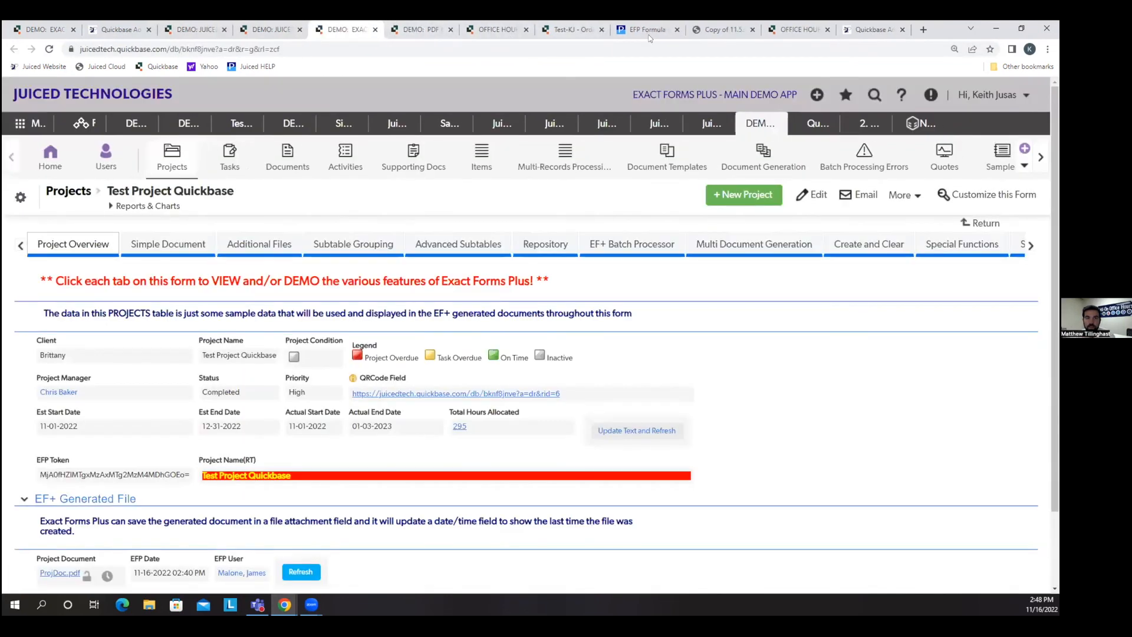
Examine the Exact Forms Plus Formula URL Parameters help page, from the authorization parameters through addfiles and test to the Amazon S3 parameters
left_click(647, 29)
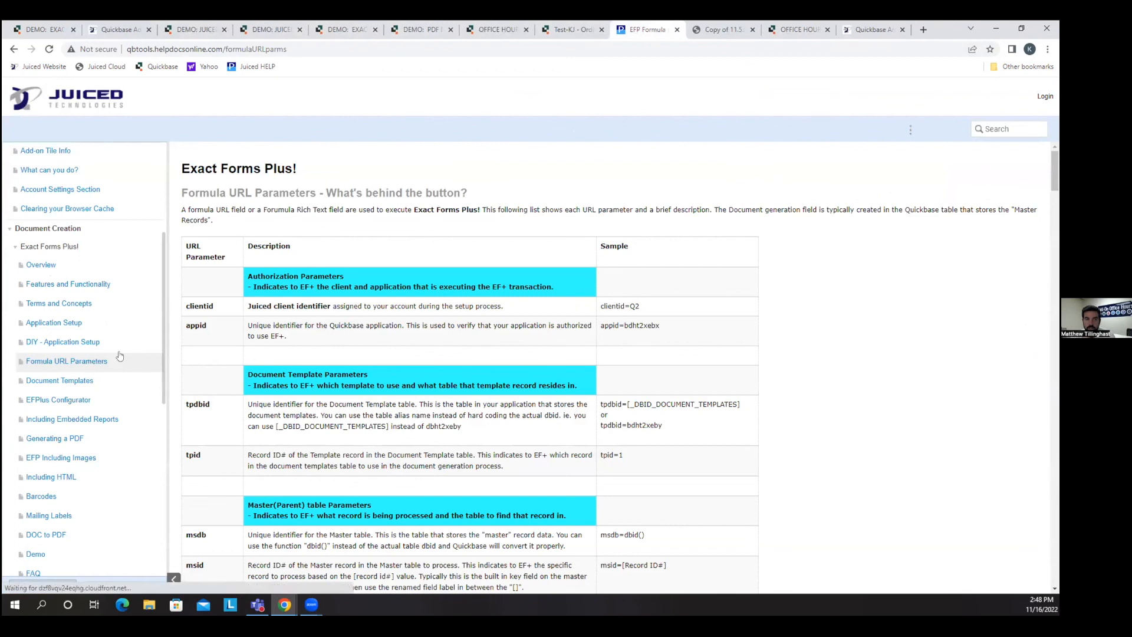
scroll(832, 451, "down", 2)
scroll(832, 452, "down", 5)
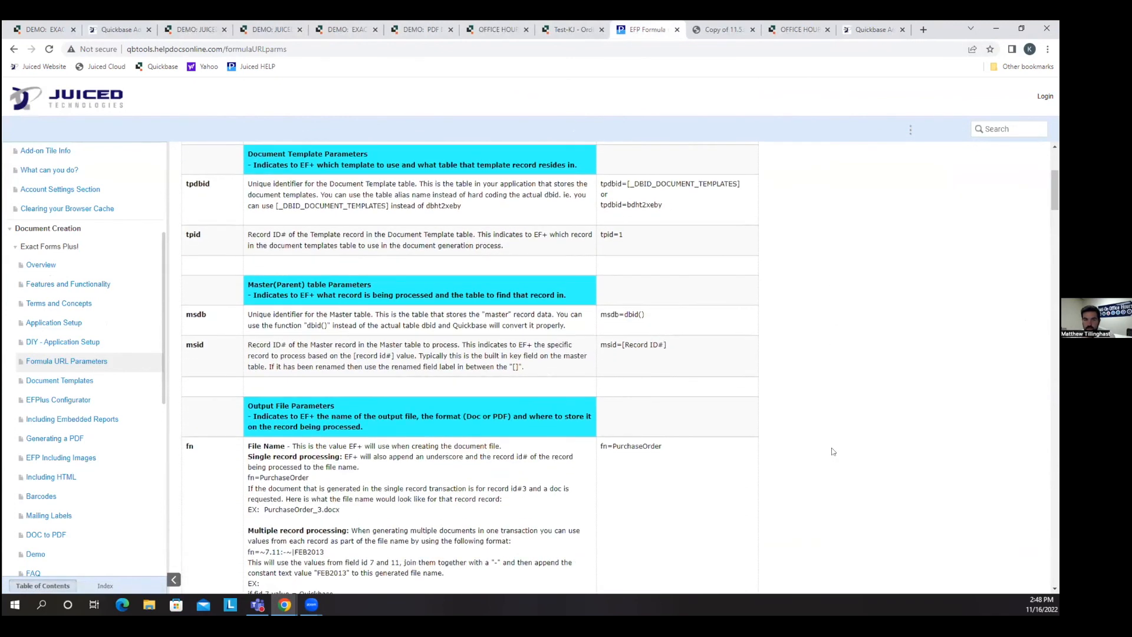
scroll(833, 452, "down", 7)
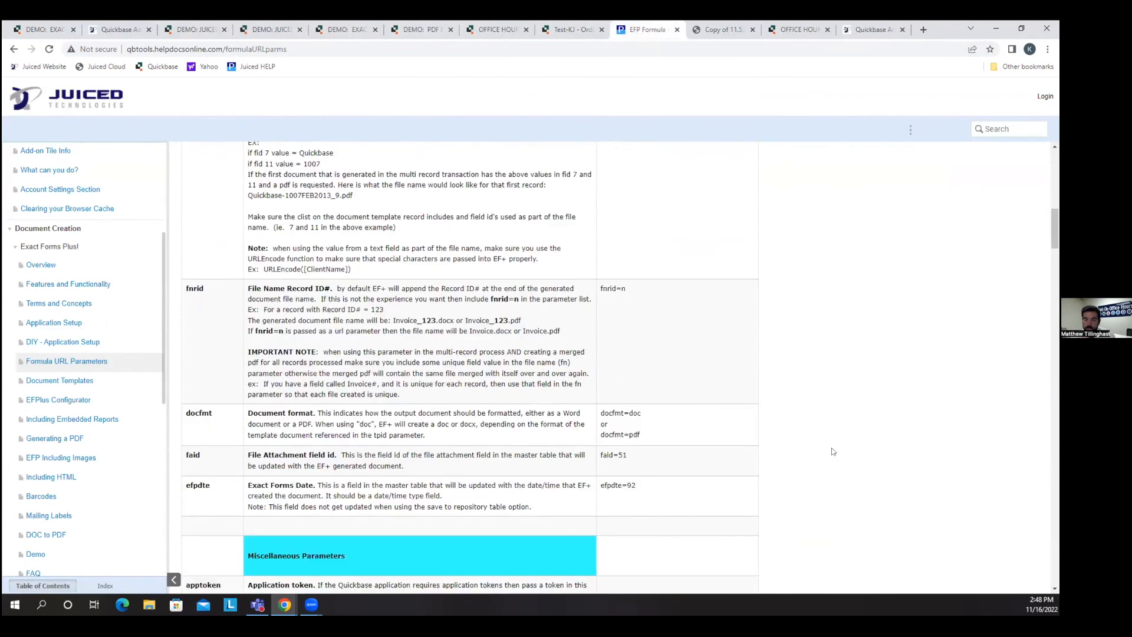
scroll(833, 452, "down", 7)
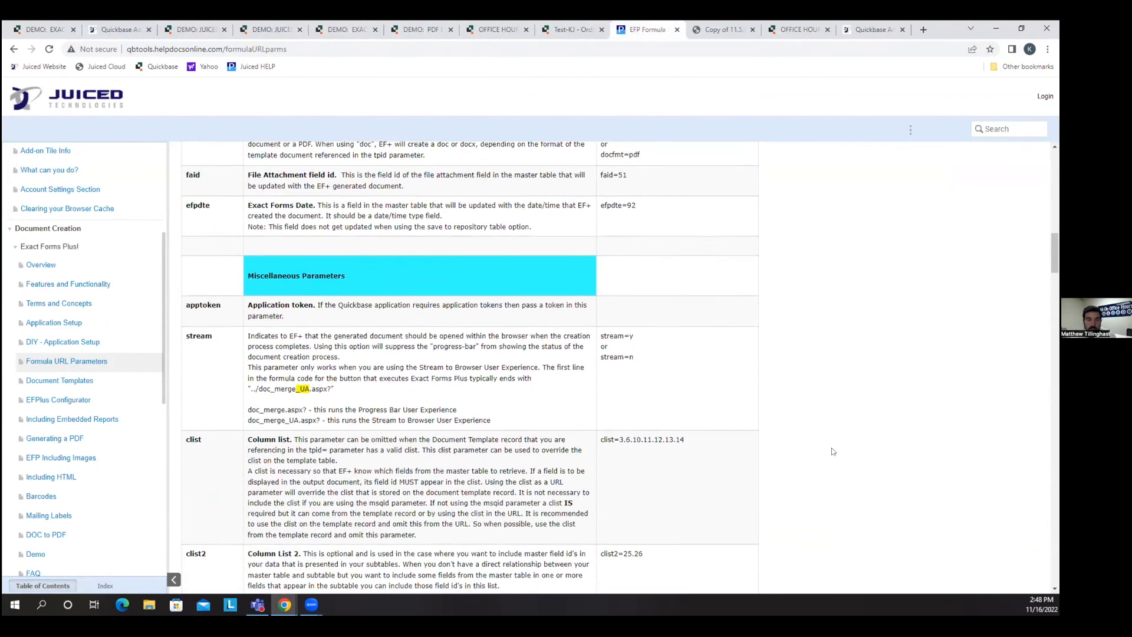
scroll(833, 451, "down", 10)
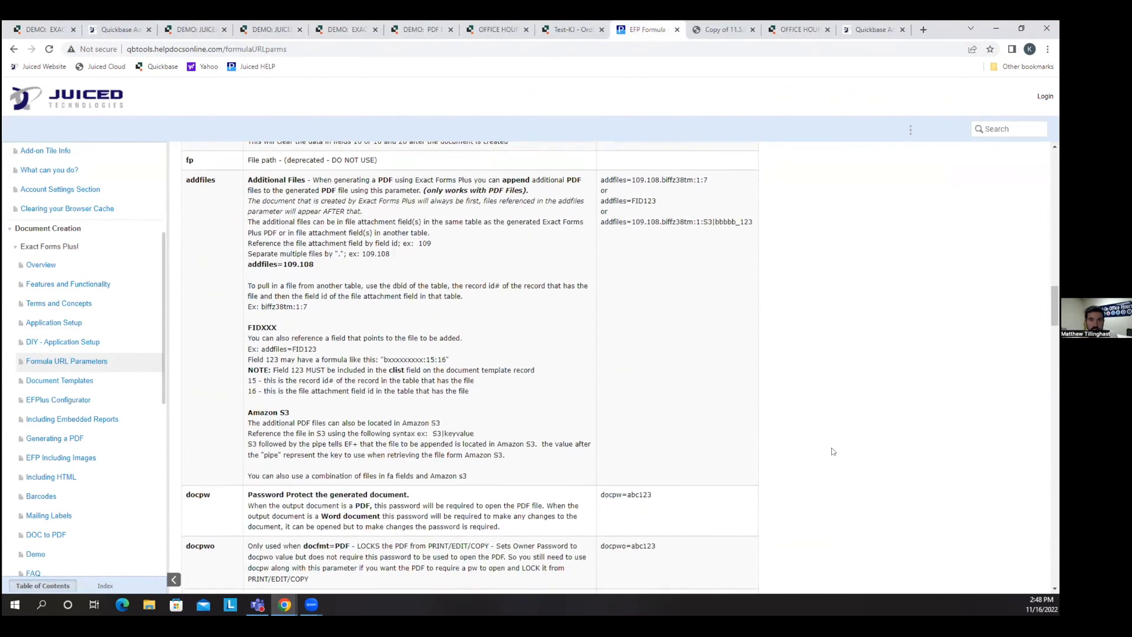
scroll(832, 452, "down", 4)
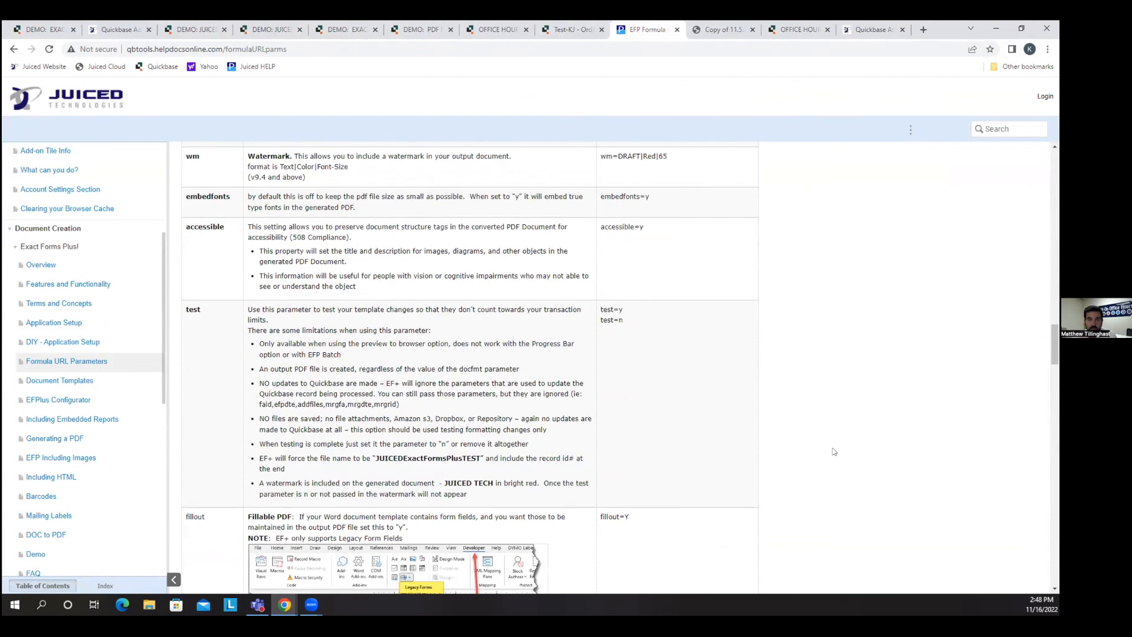
scroll(860, 460, "down", 4)
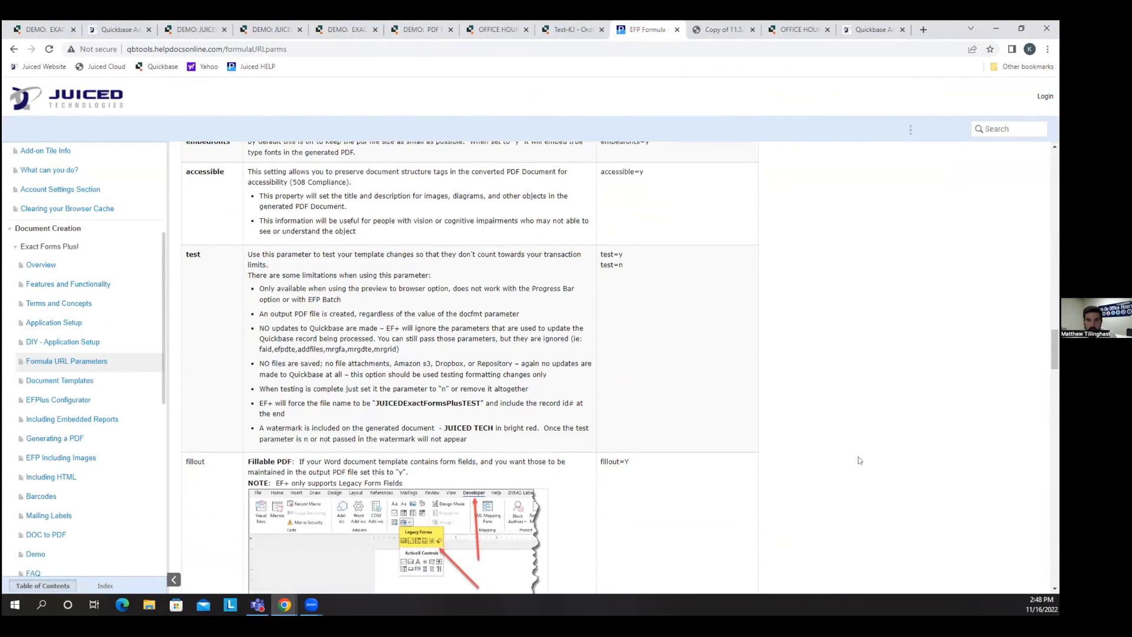
scroll(859, 460, "down", 1)
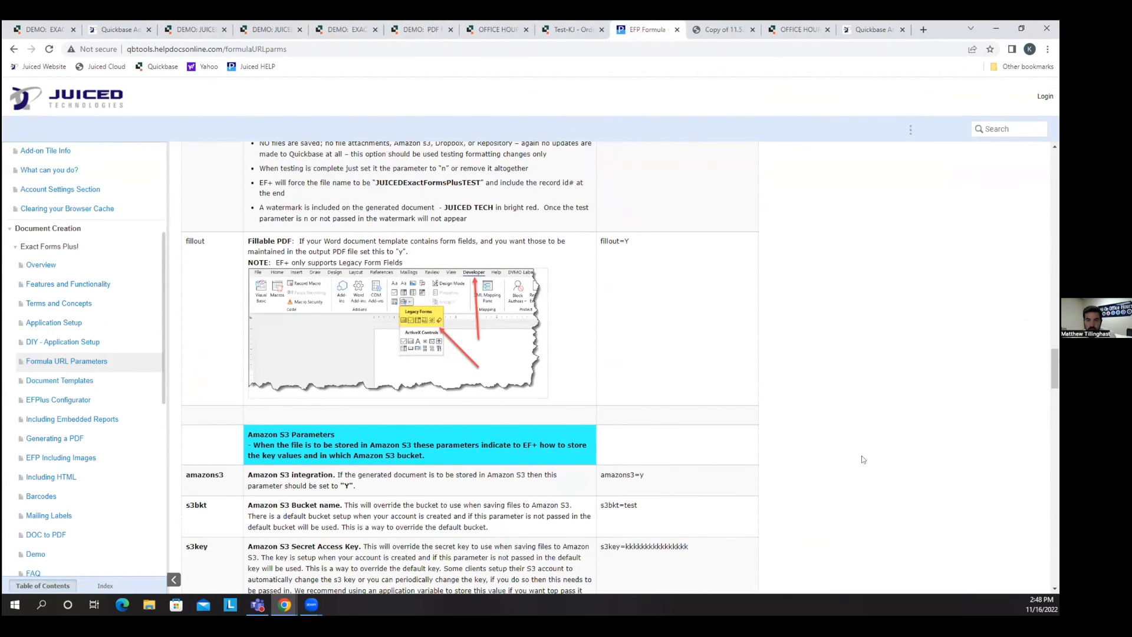
Examine the Repository Table Parameters on the Formula URL Parameters help page, highlighting the rpmap field-mapping parameter
scroll(864, 459, "down", 2)
scroll(870, 459, "down", 4)
scroll(876, 457, "down", 8)
scroll(879, 454, "down", 10)
scroll(881, 453, "down", 5)
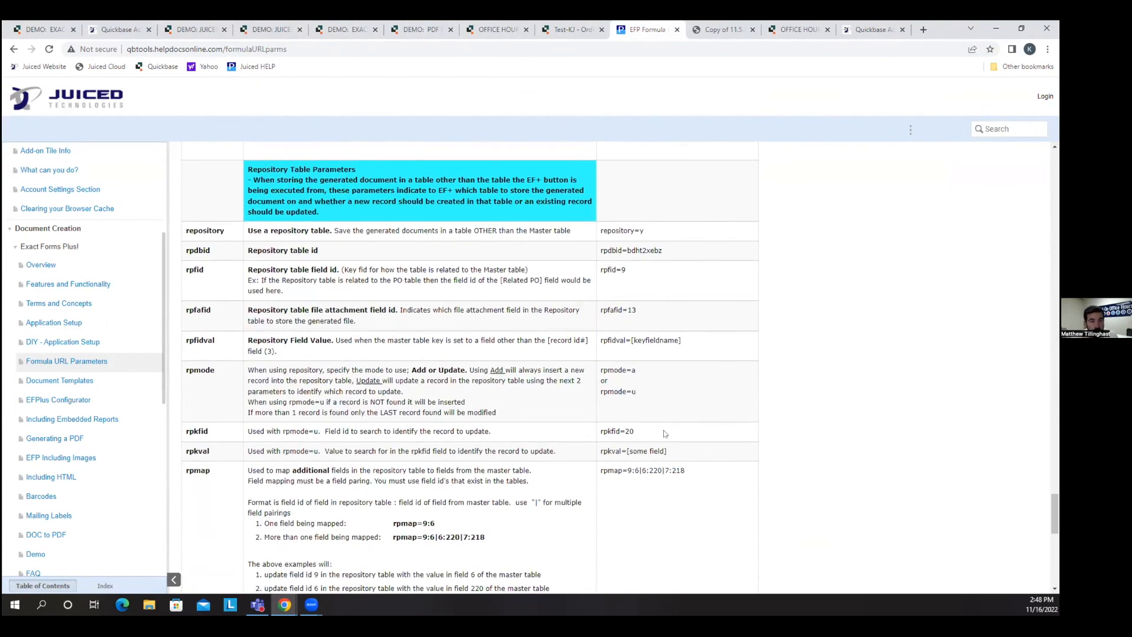
scroll(800, 396, "down", 1)
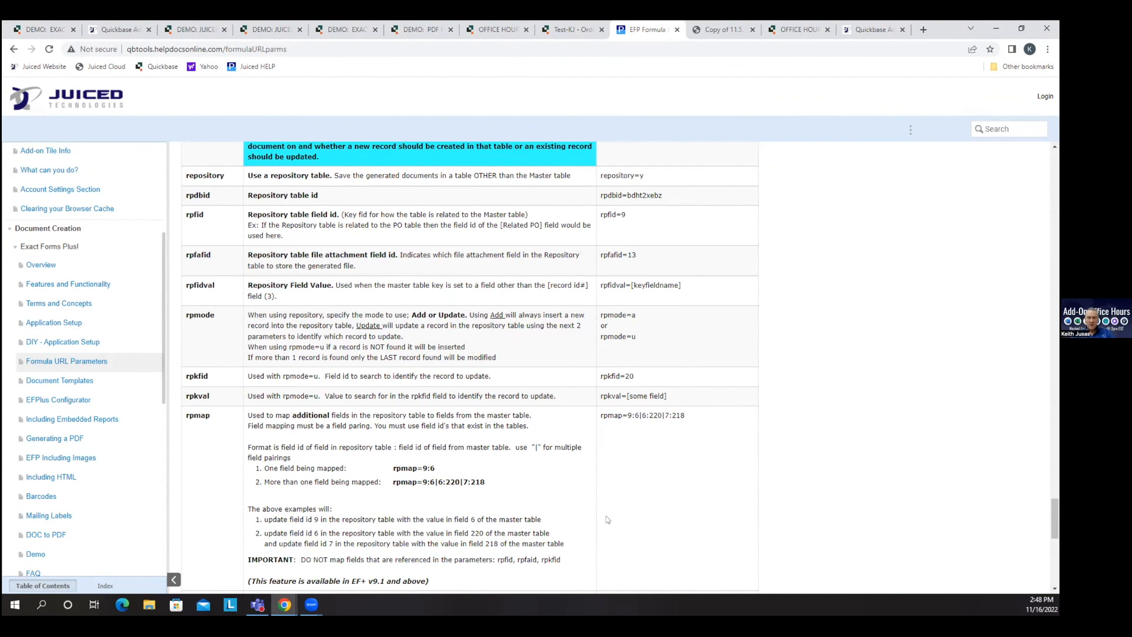
scroll(247, 449, "down", 1)
left_click_drag(210, 364, 186, 361)
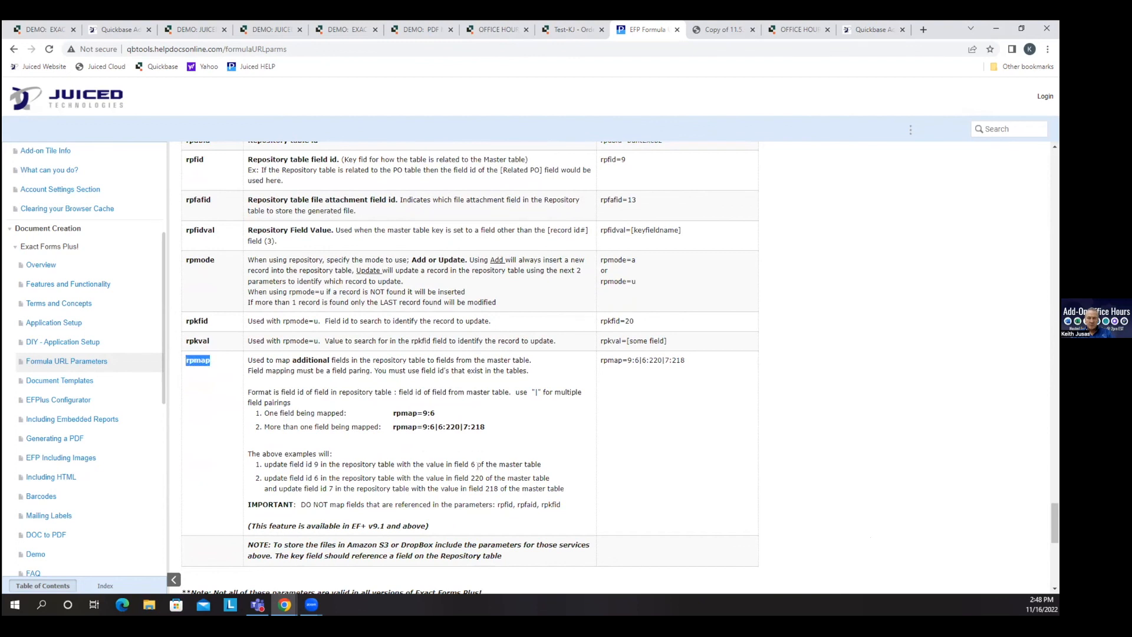
scroll(267, 450, "down", 1)
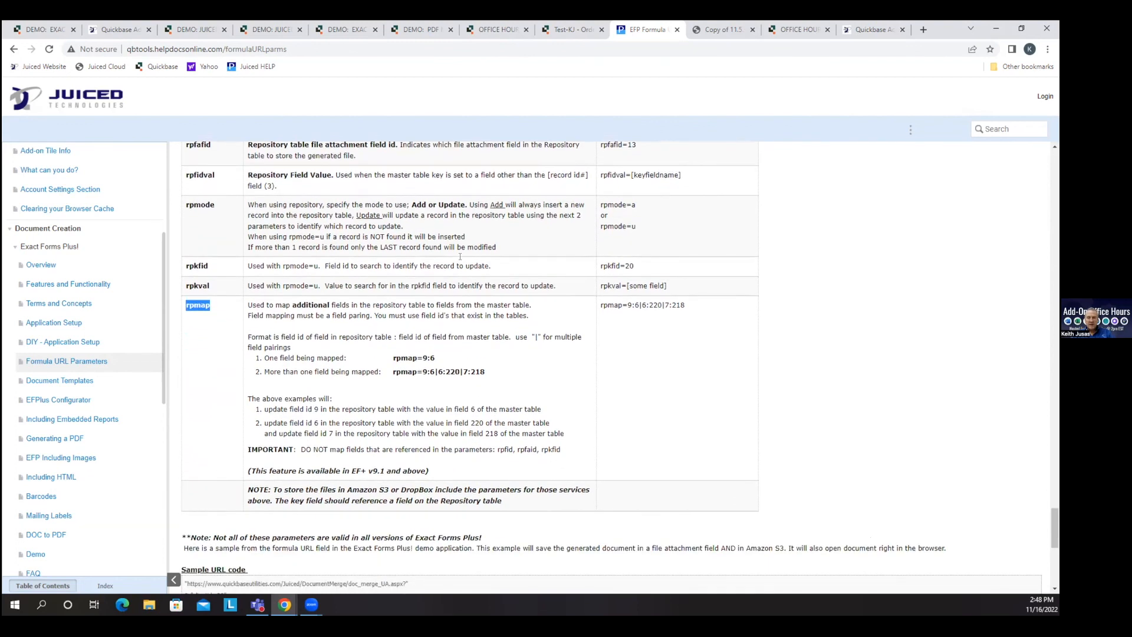
Review the multi-record, DropBox and test parameters, and highlight the fillout parameter for fillable PDFs above the Amazon S3 section
scroll(641, 510, "up", 8)
scroll(640, 511, "up", 10)
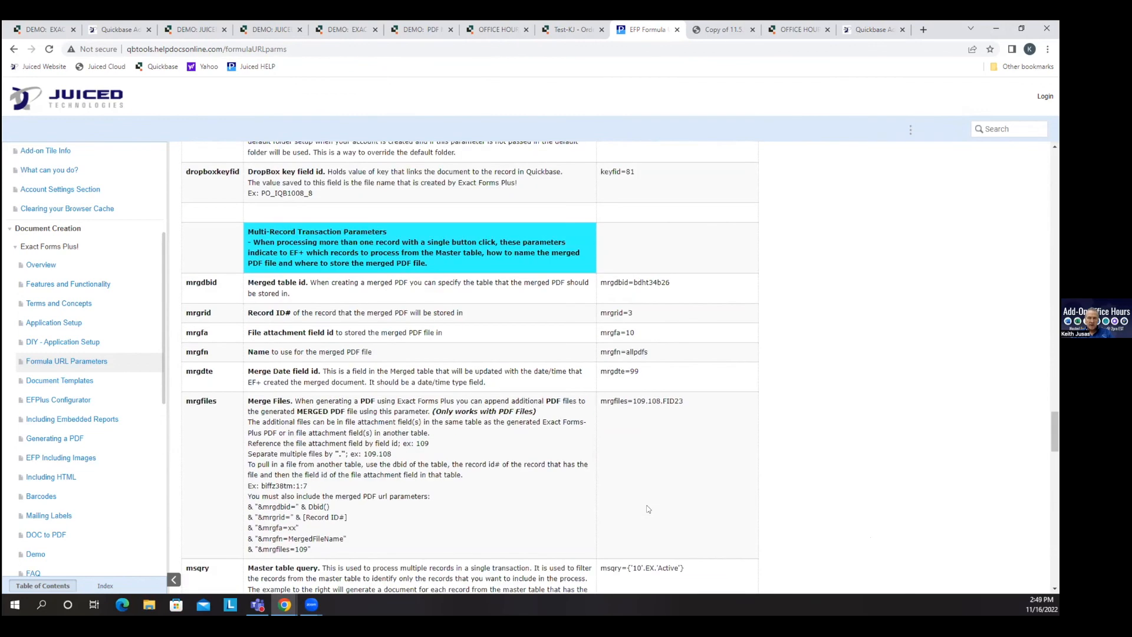
scroll(648, 509, "up", 3)
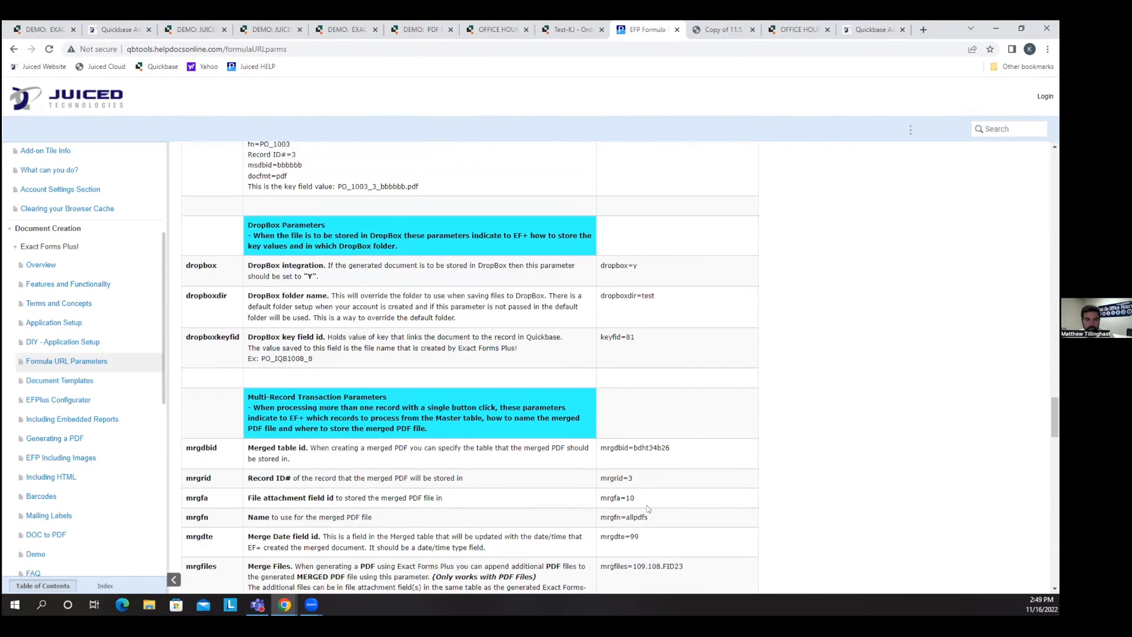
scroll(648, 509, "up", 10)
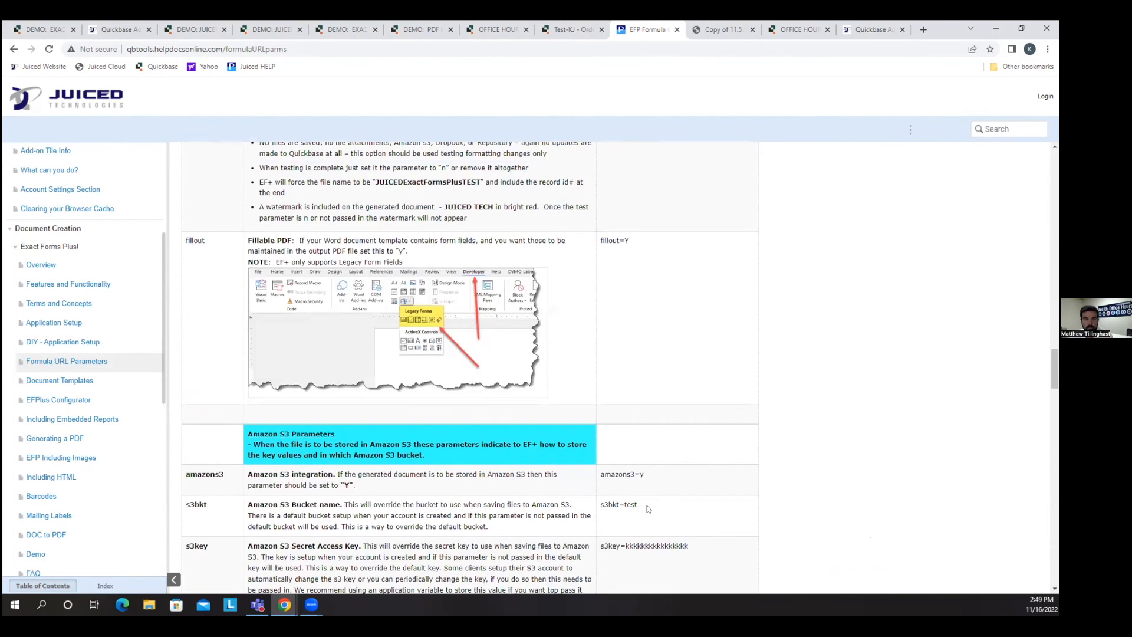
scroll(648, 509, "up", 4)
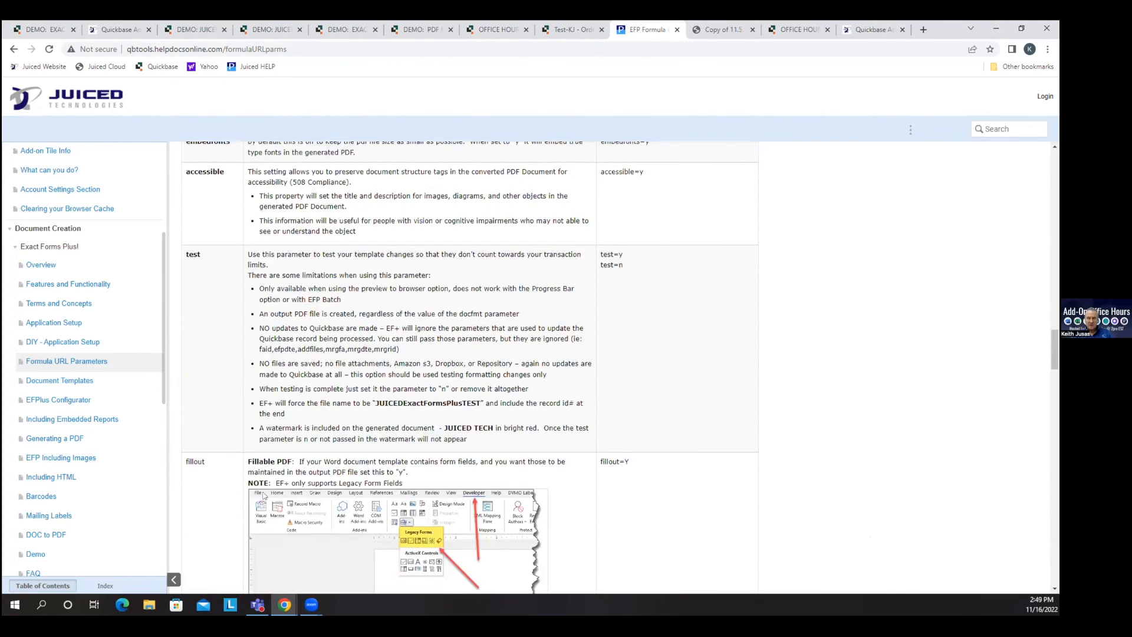
left_click_drag(207, 466, 185, 467)
scroll(939, 444, "down", 3)
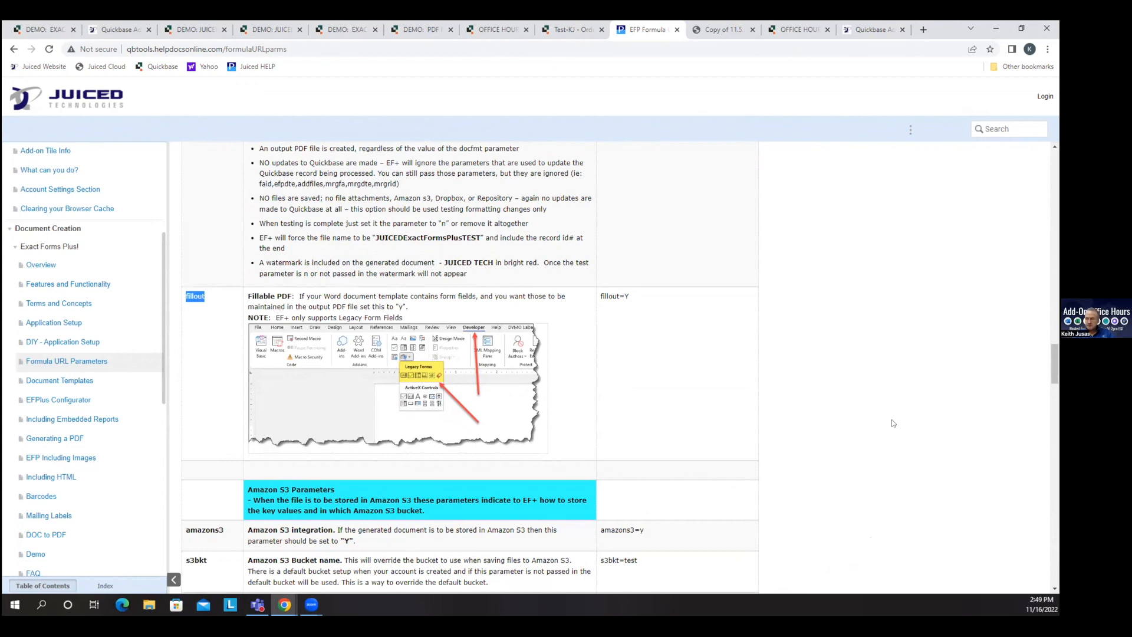
scroll(892, 419, "down", 4)
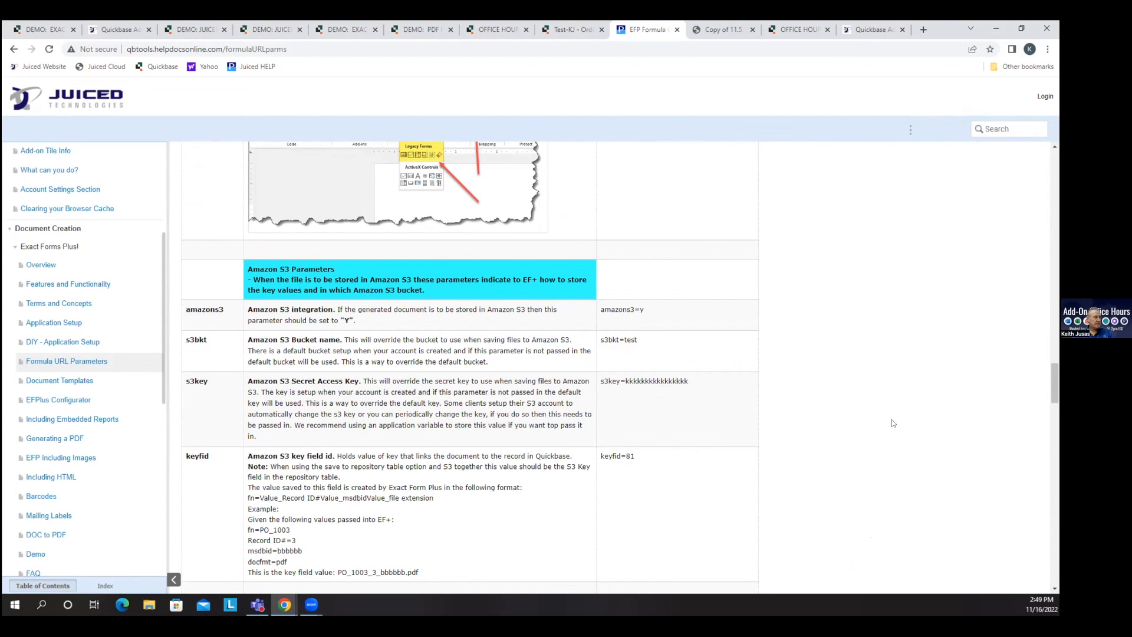
scroll(974, 420, "up", 2)
scroll(975, 421, "up", 4)
Return to the start of the help page and its contents list, and open the Add-On Office Hours page to view its recordings list
left_click_drag(1056, 357, 1058, 178)
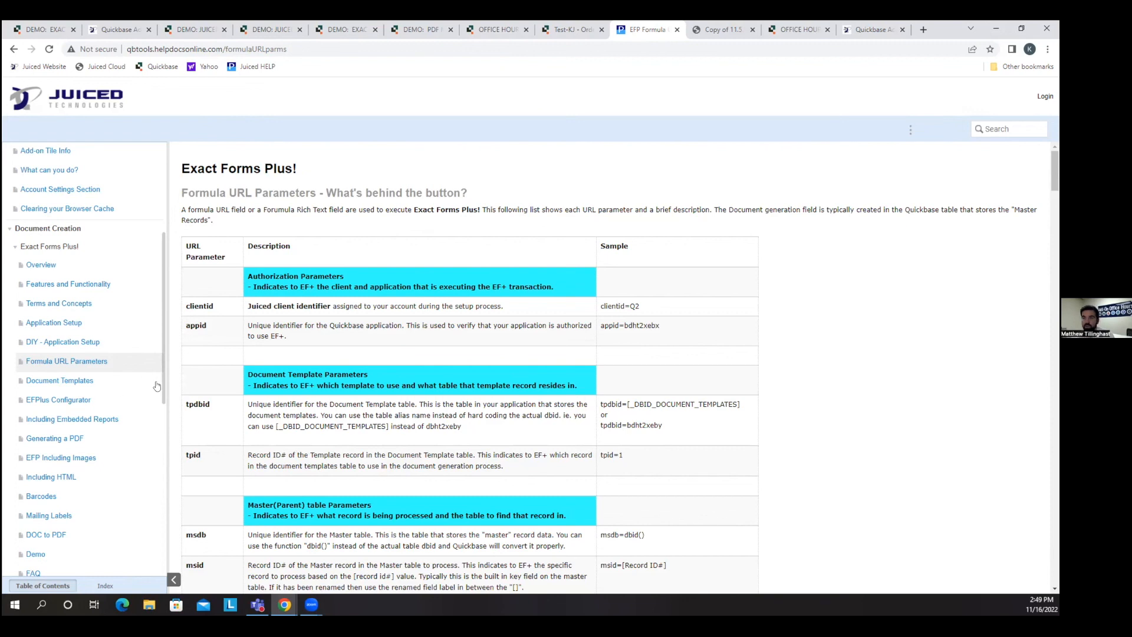
scroll(161, 392, "up", 4)
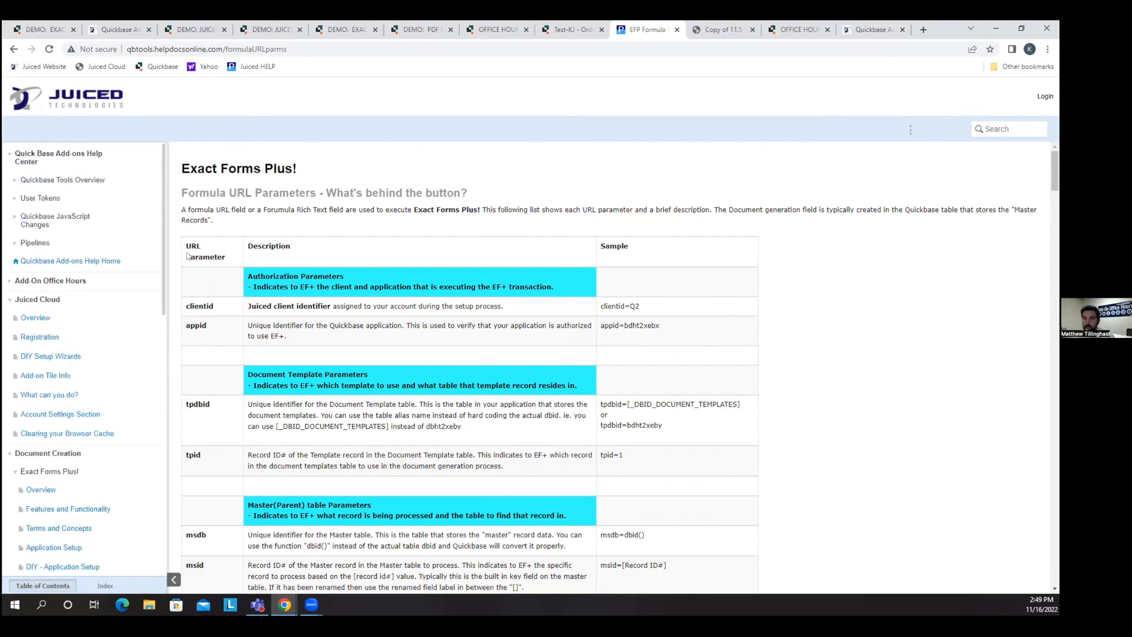
left_click(52, 282)
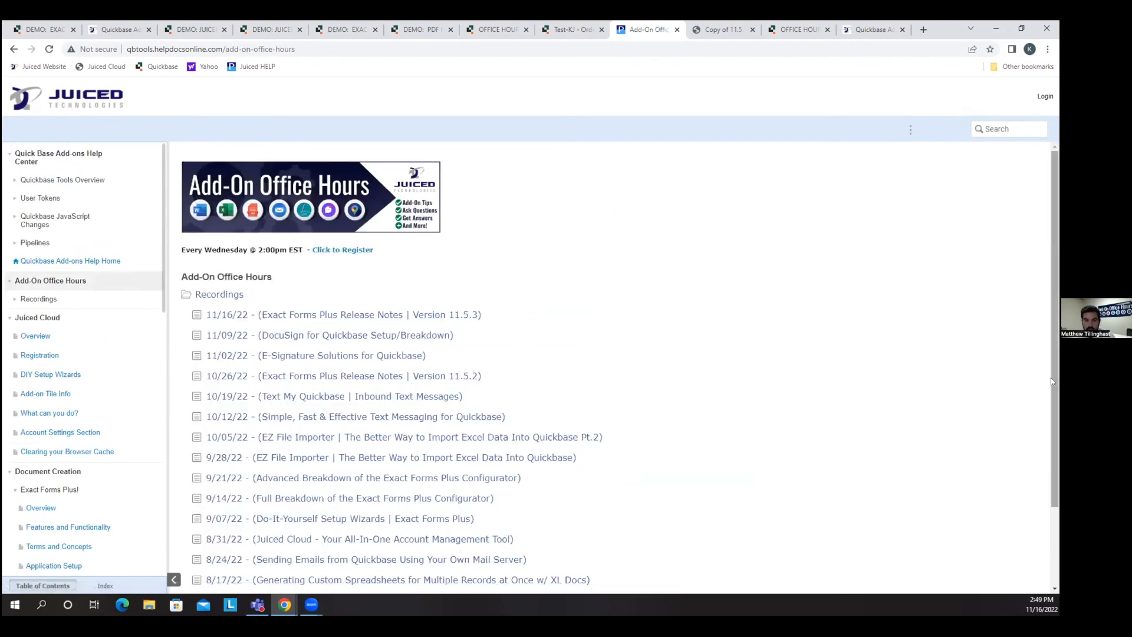
scroll(1044, 386, "down", 1)
scroll(1045, 387, "up", 1)
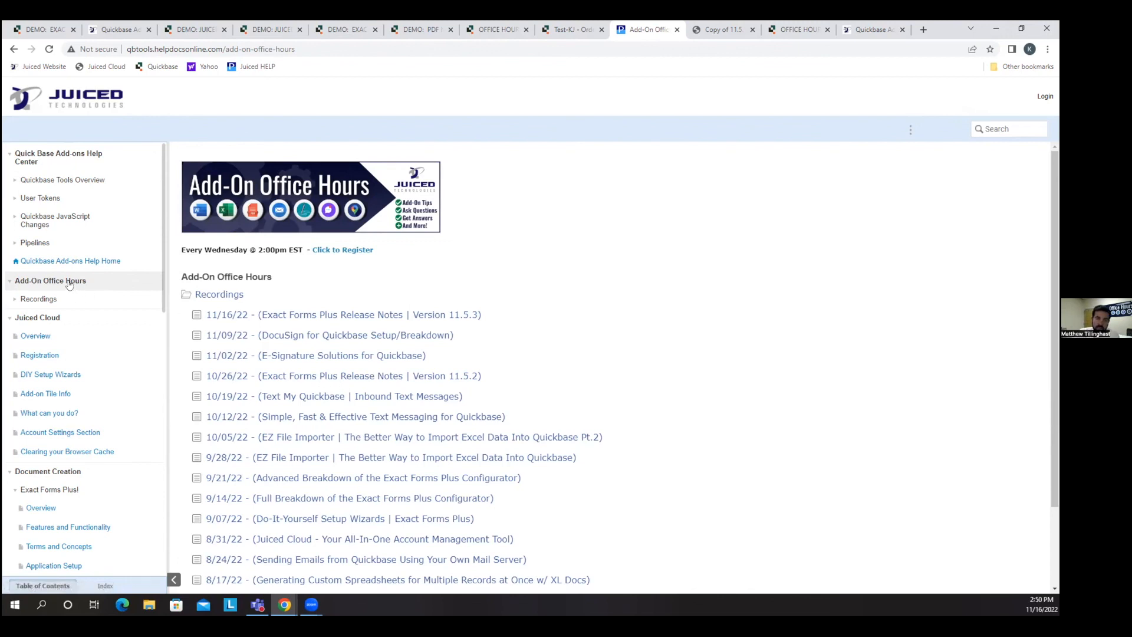
Open the 11/16/22 Exact Forms Plus recording page and the 11/09/22 DocuSign one, and view the latter's timestamped topics and video
left_click(316, 313)
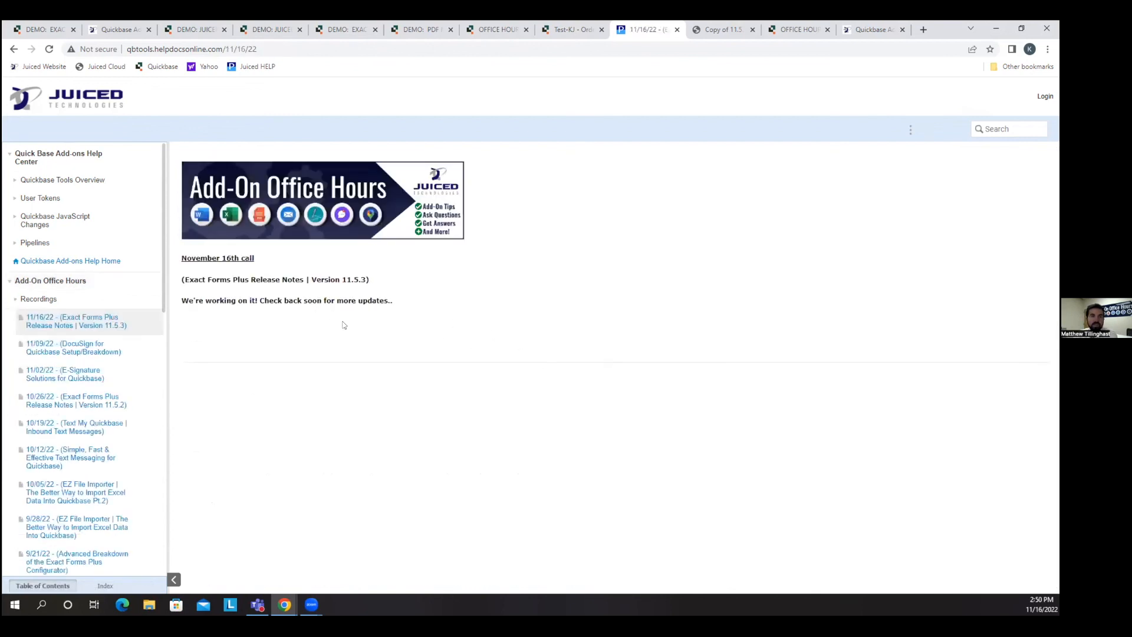
left_click(77, 351)
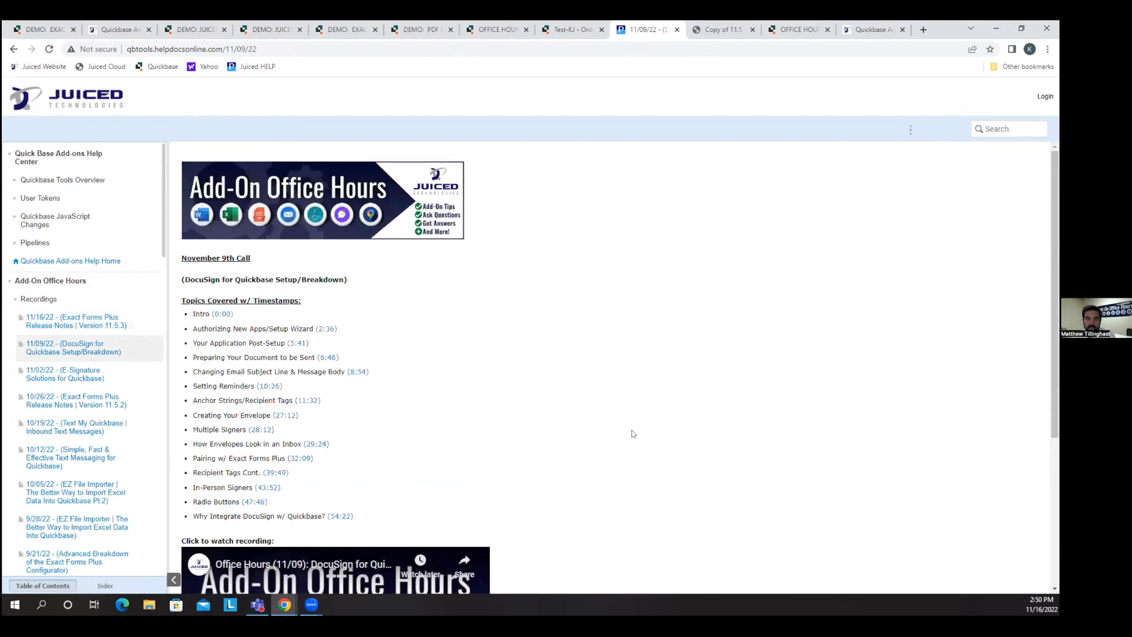
scroll(661, 432, "down", 2)
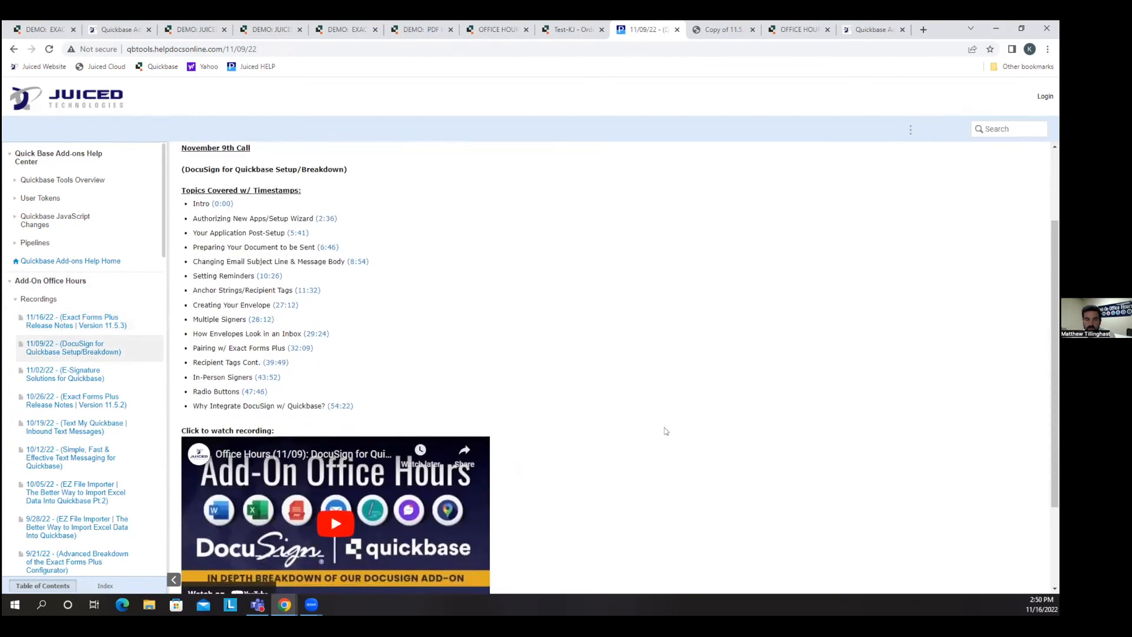